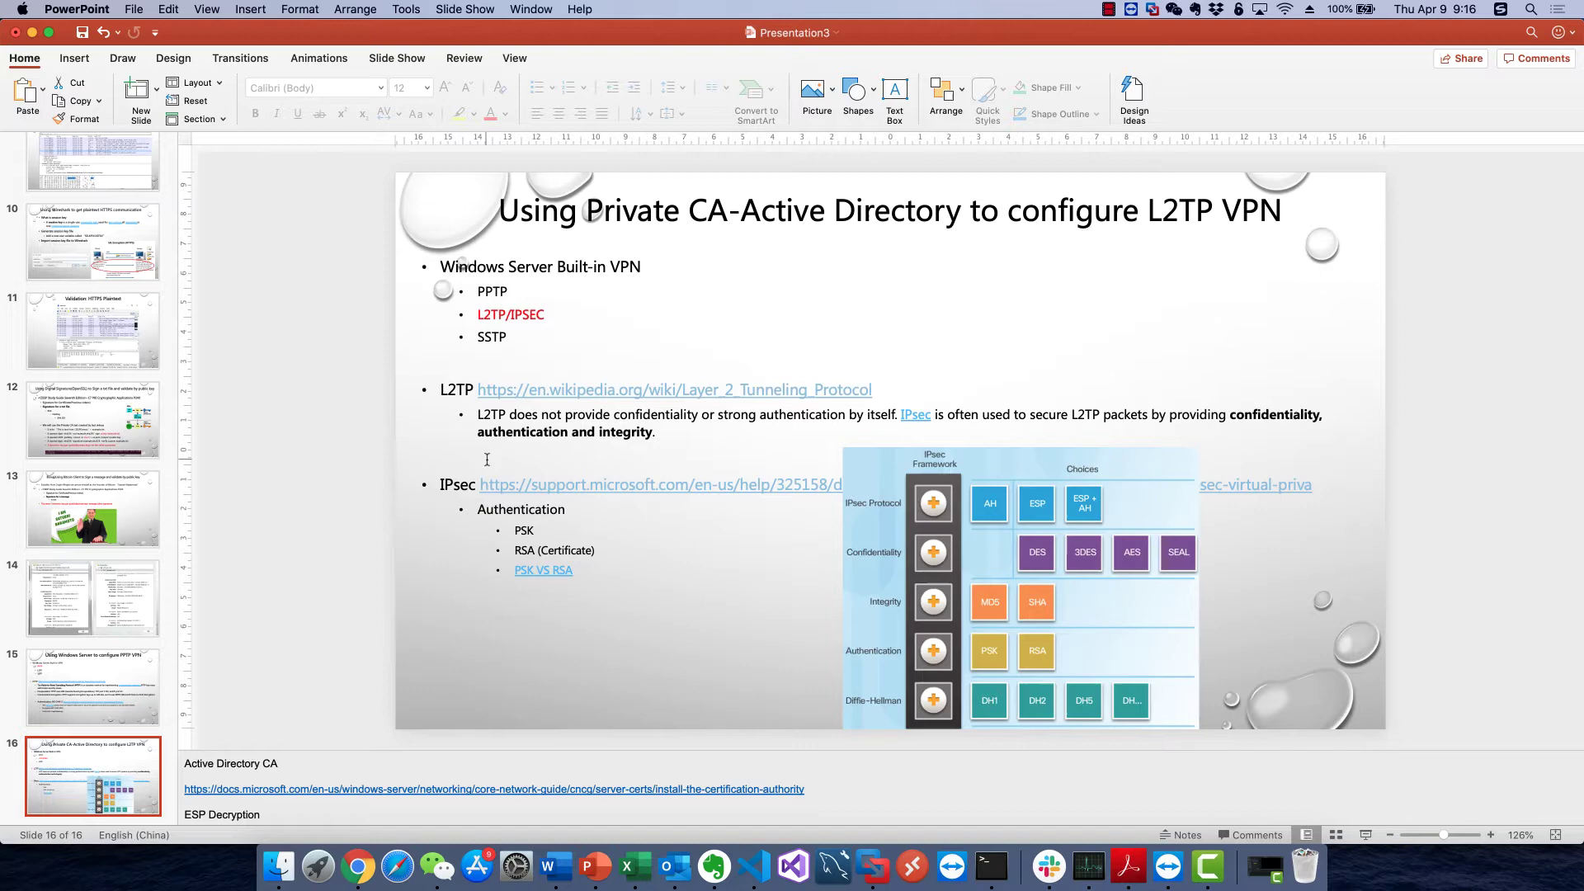
# Review the slide 8 signing diagram, then select the Microsoft Docs CA link in slide 16's notes
pyautogui.scroll(5, 126, 413)
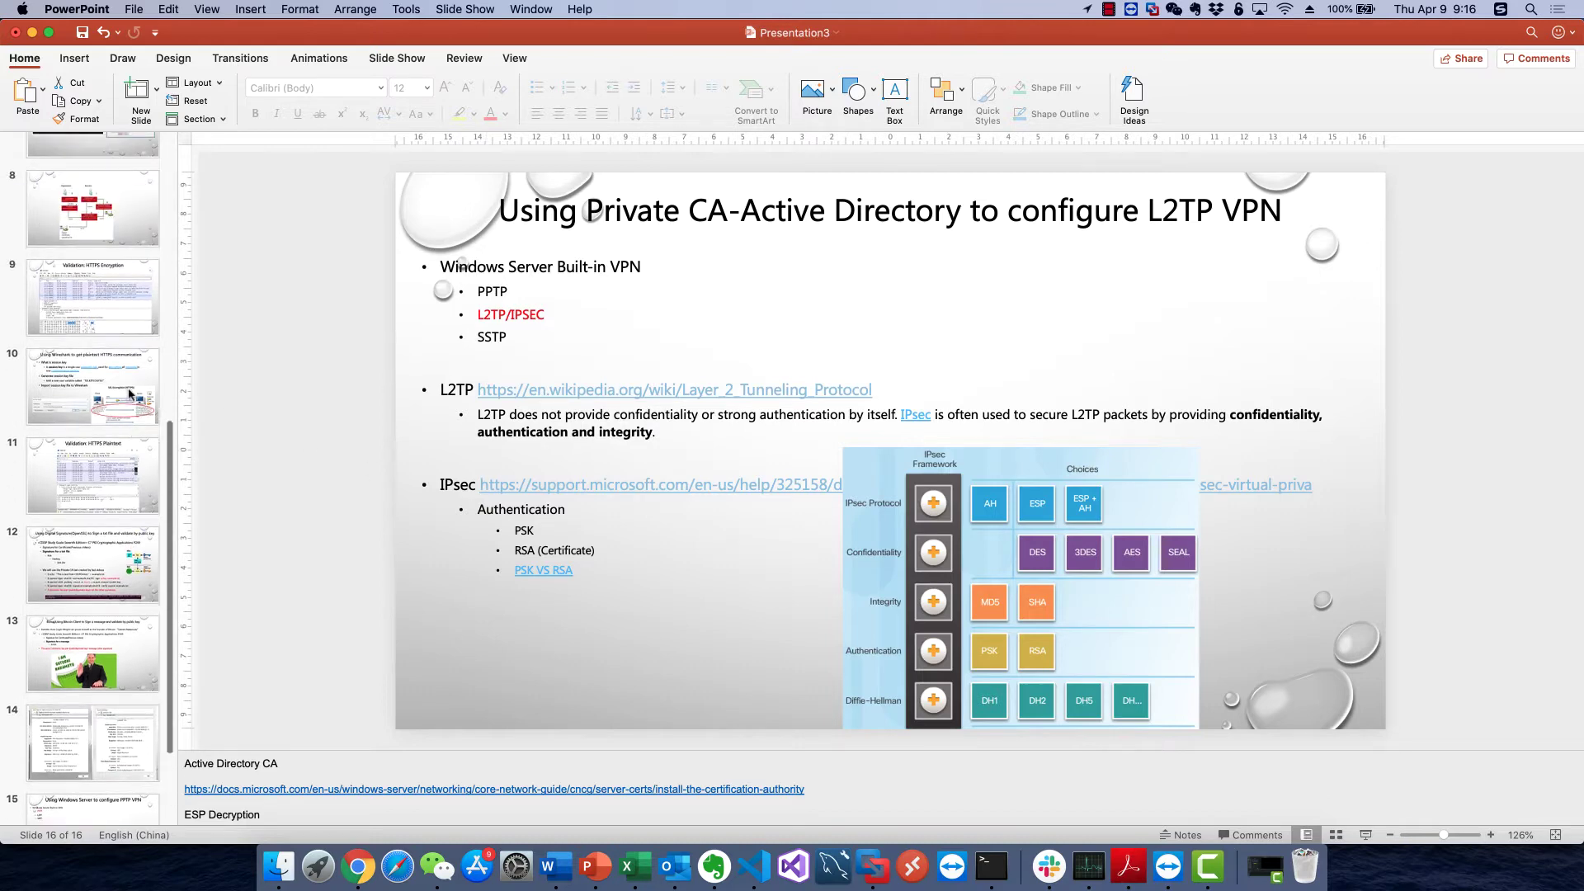
pyautogui.click(126, 430)
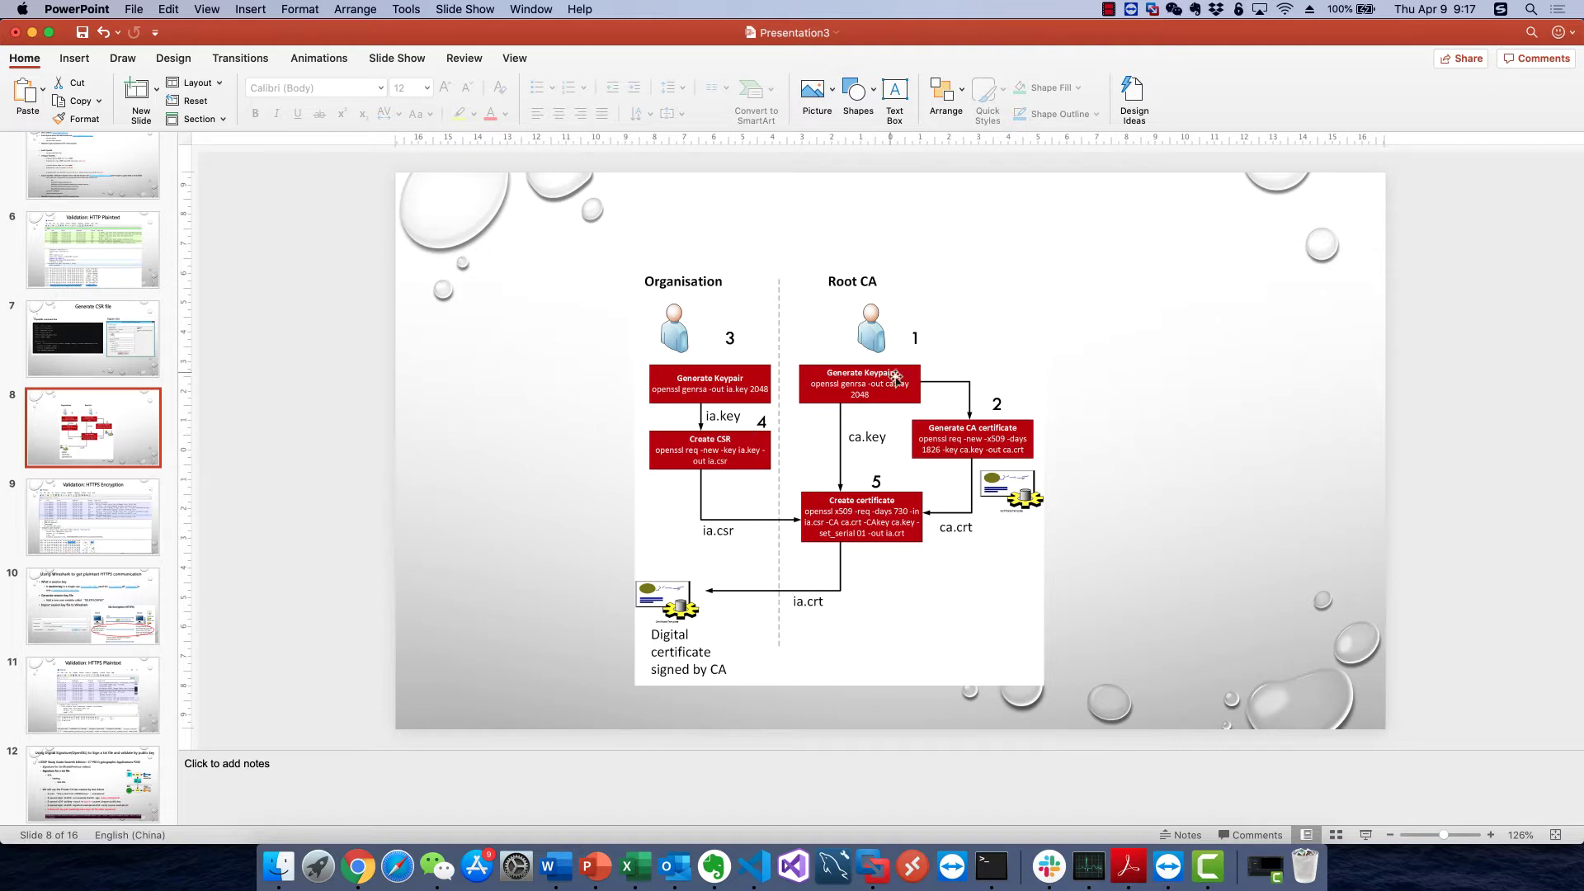
pyautogui.scroll(-10, 132, 587)
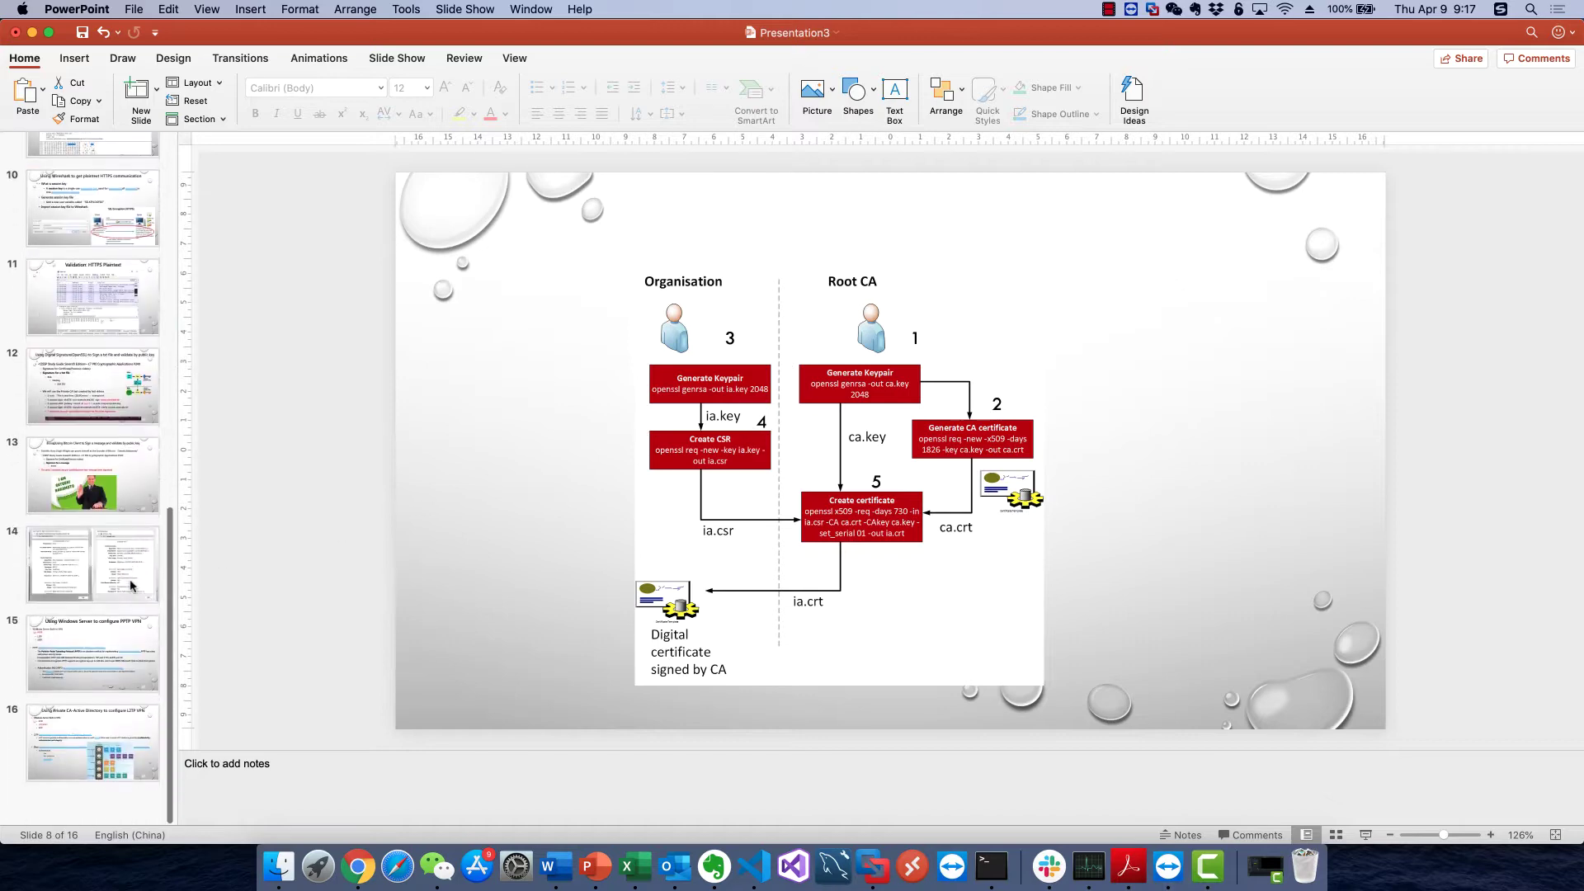
pyautogui.click(116, 775)
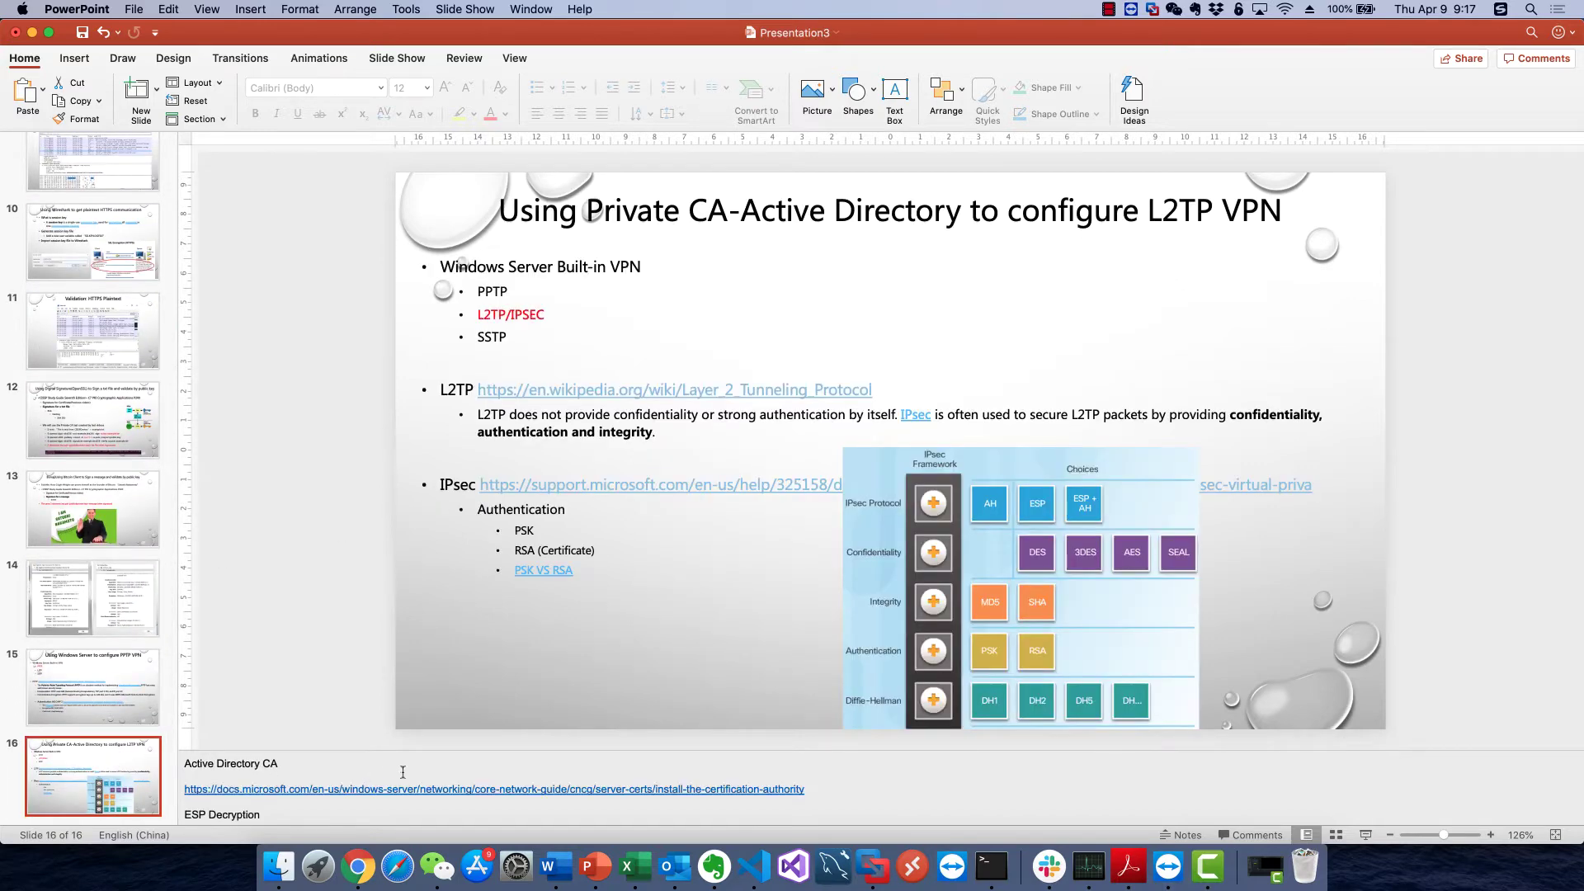
pyautogui.tripleClick(384, 791)
pyautogui.press('super+c')
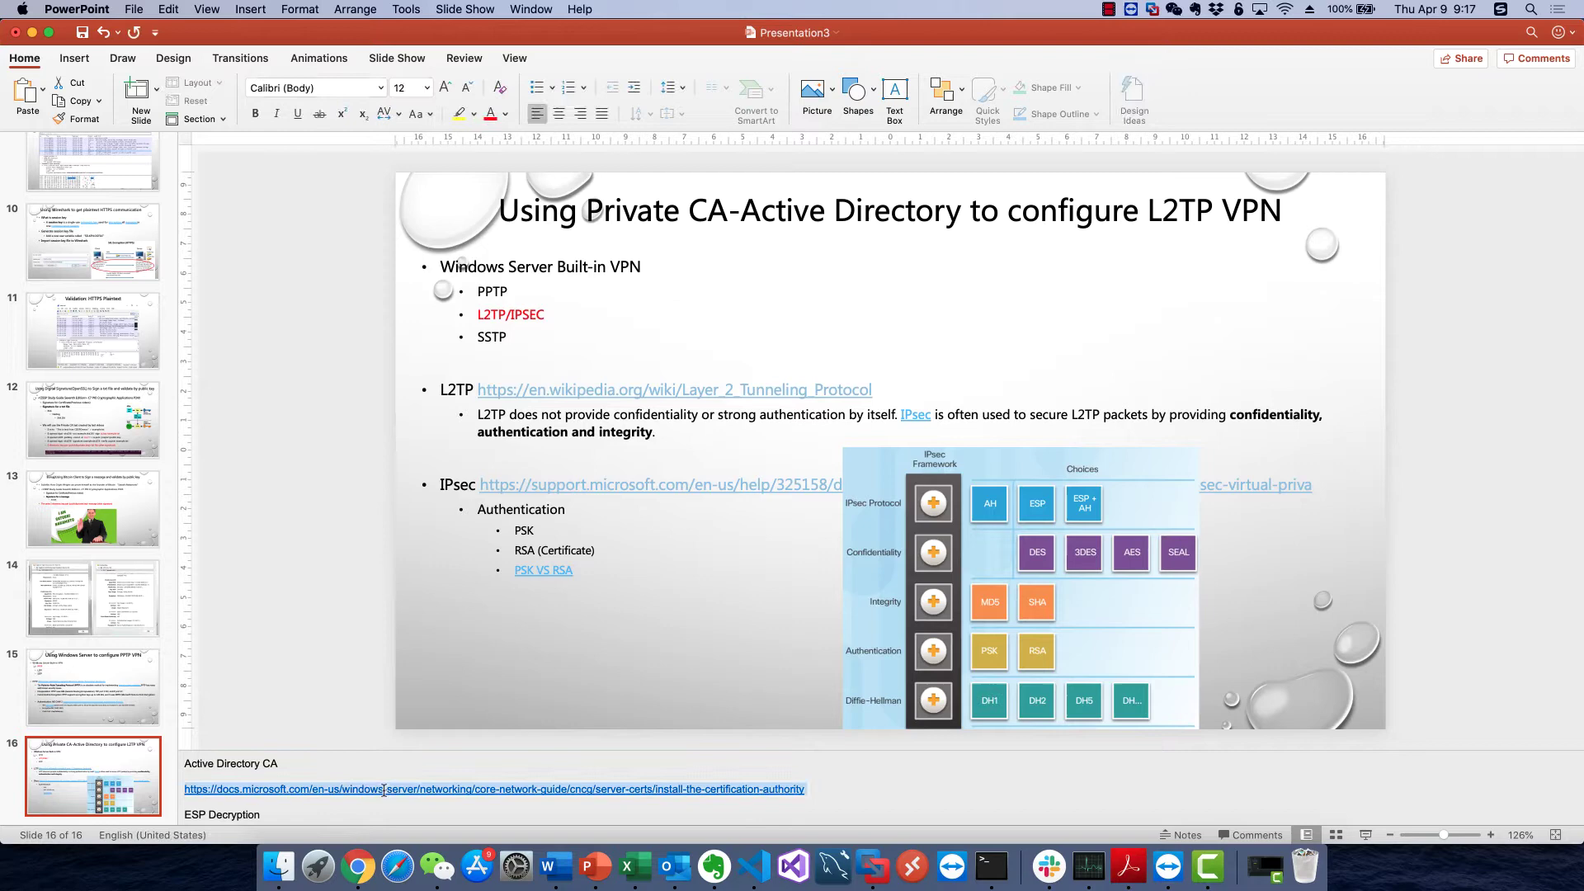
# Load the Install the Certification Authority guide from the copied link in a new Chrome tab
pyautogui.click(357, 866)
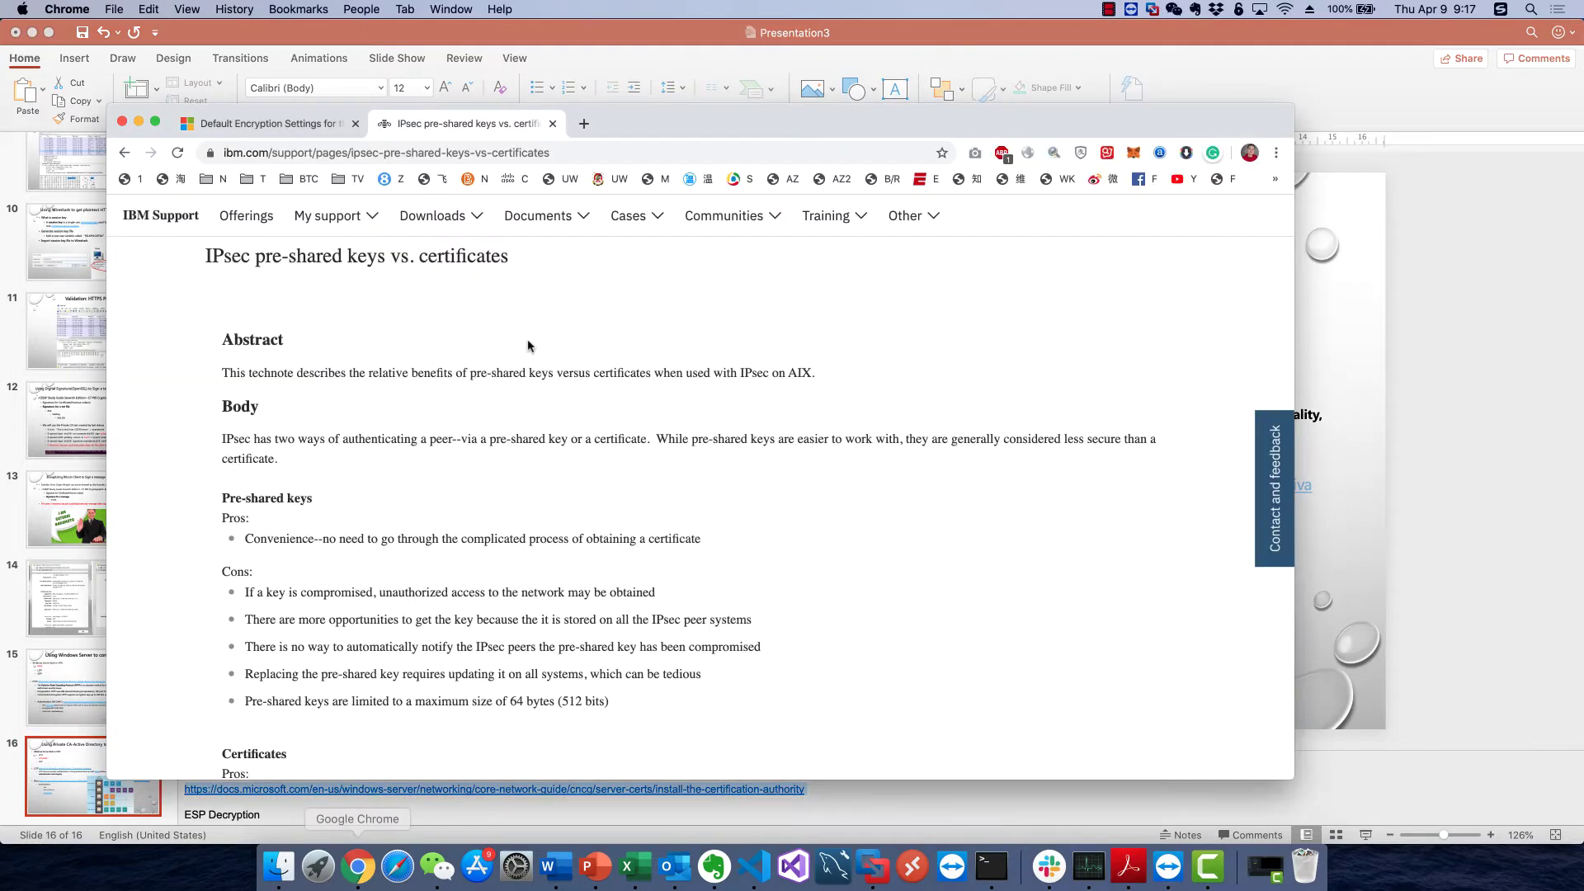
pyautogui.click(583, 123)
pyautogui.press('super+v')
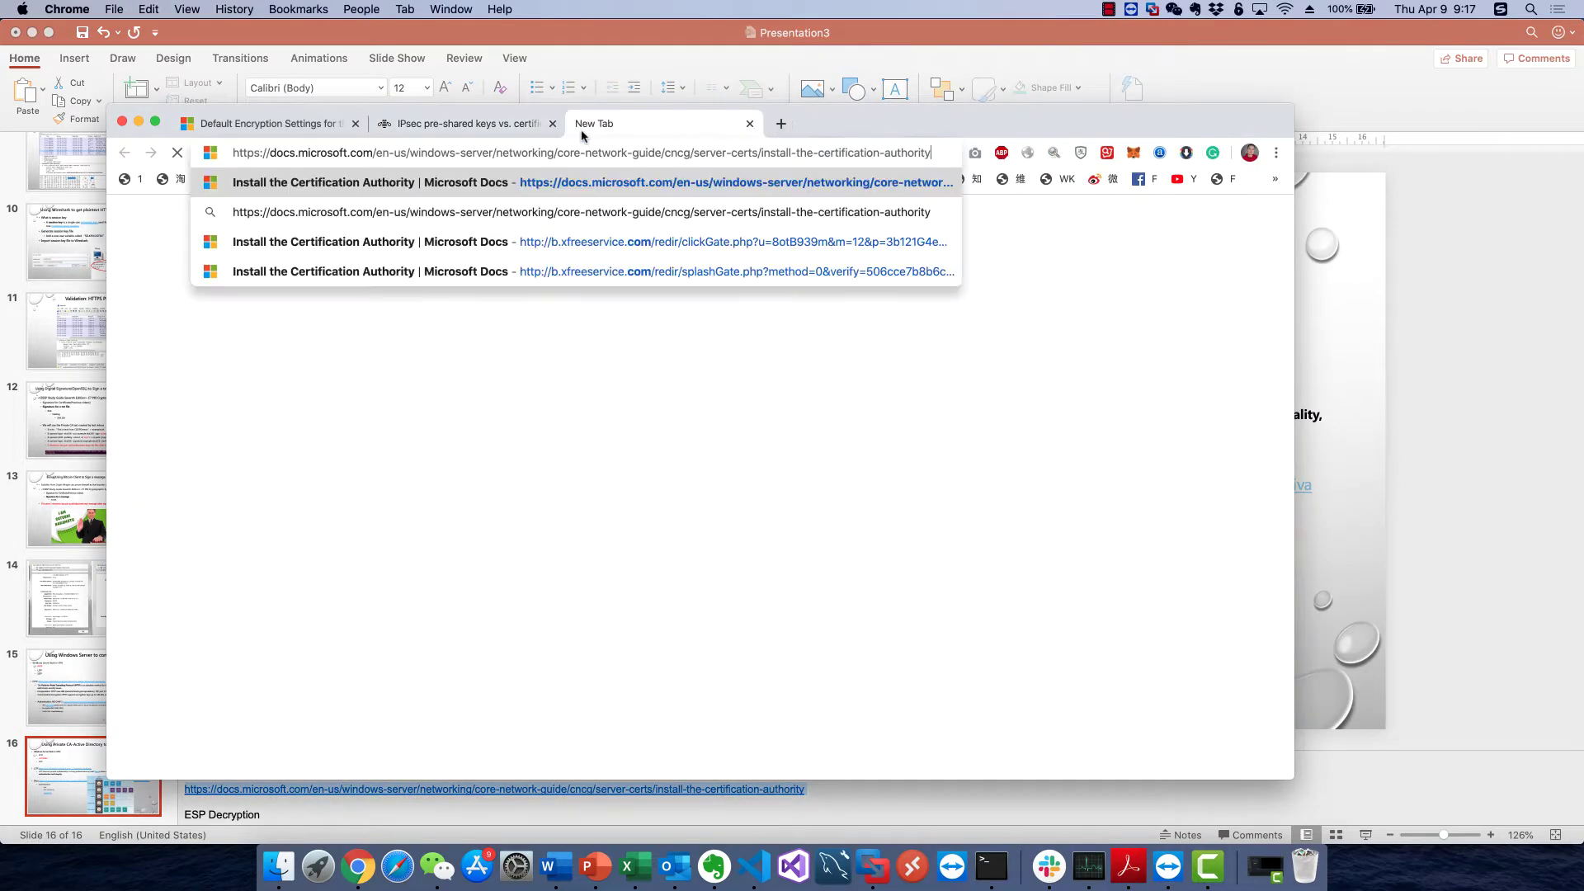
pyautogui.press('Return')
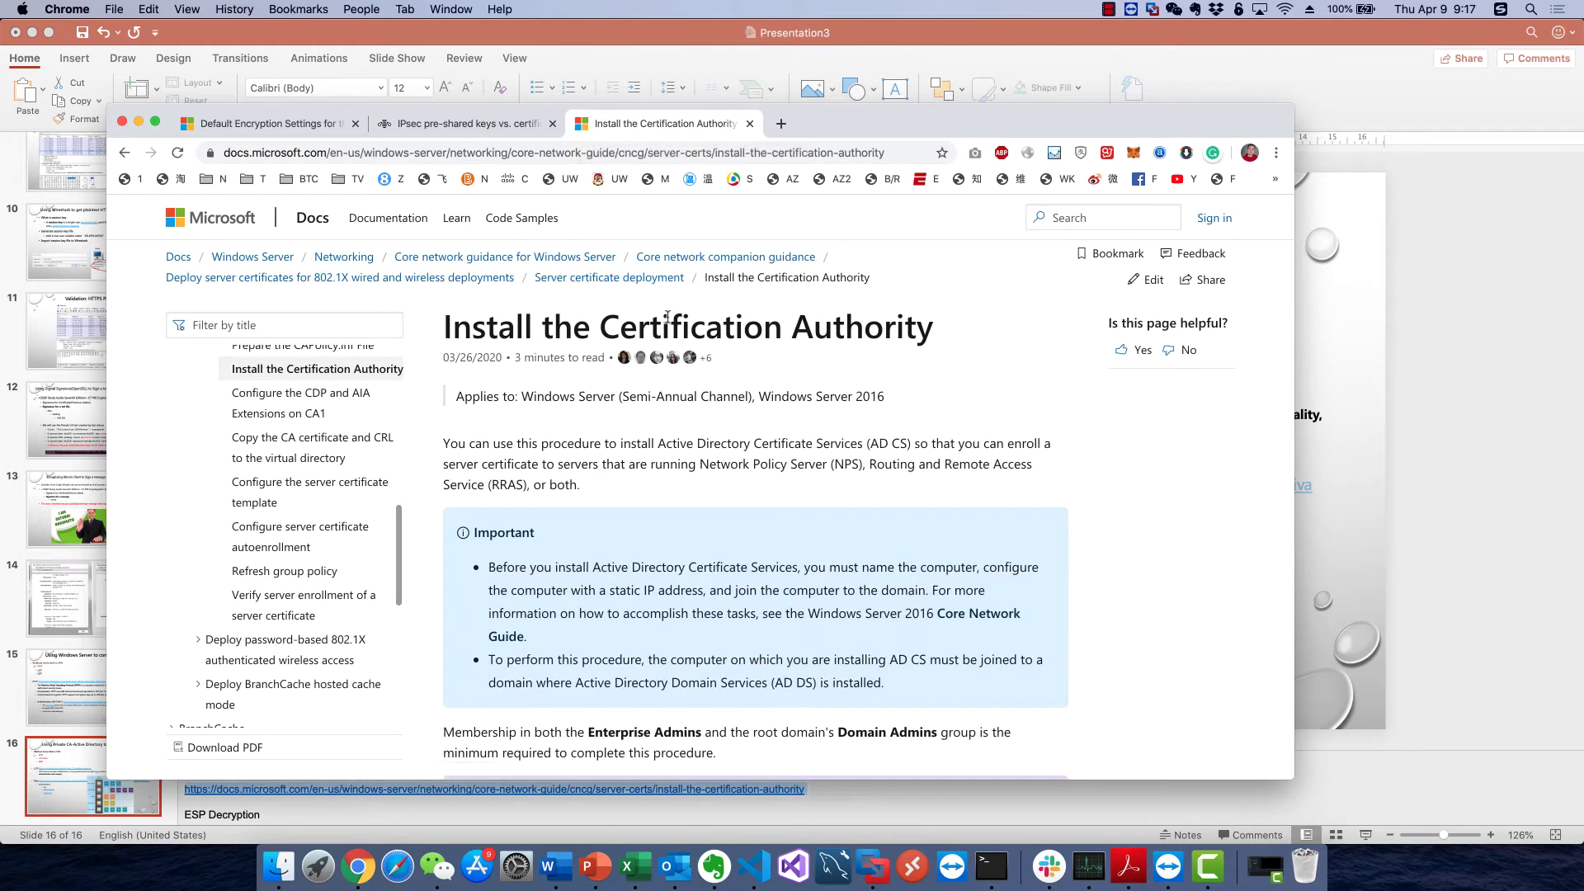
pyautogui.doubleClick(636, 317)
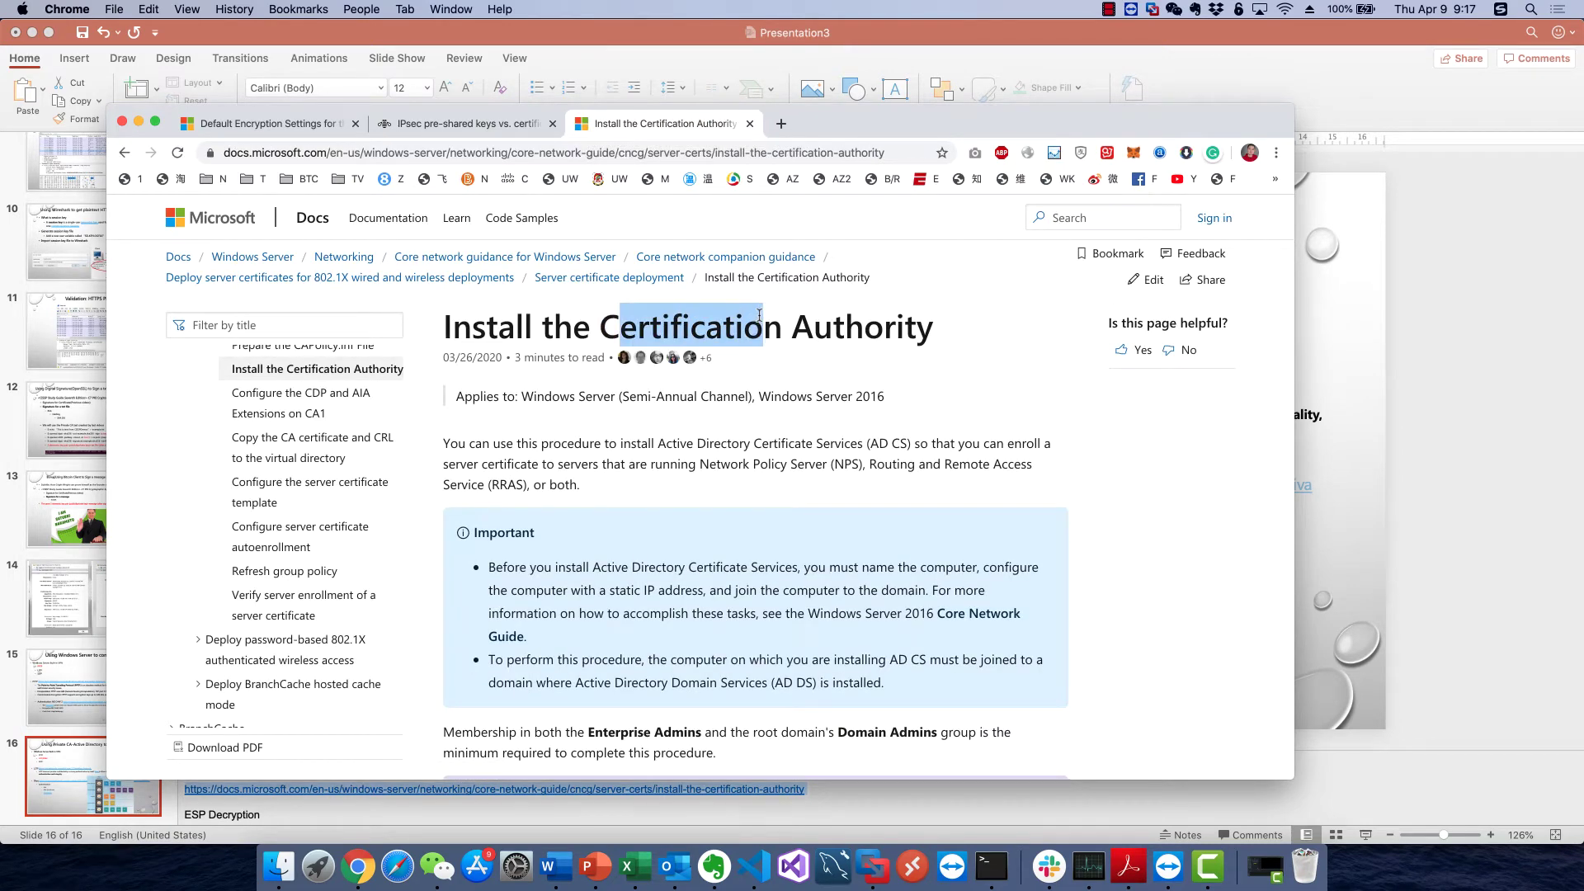
pyautogui.click(757, 316)
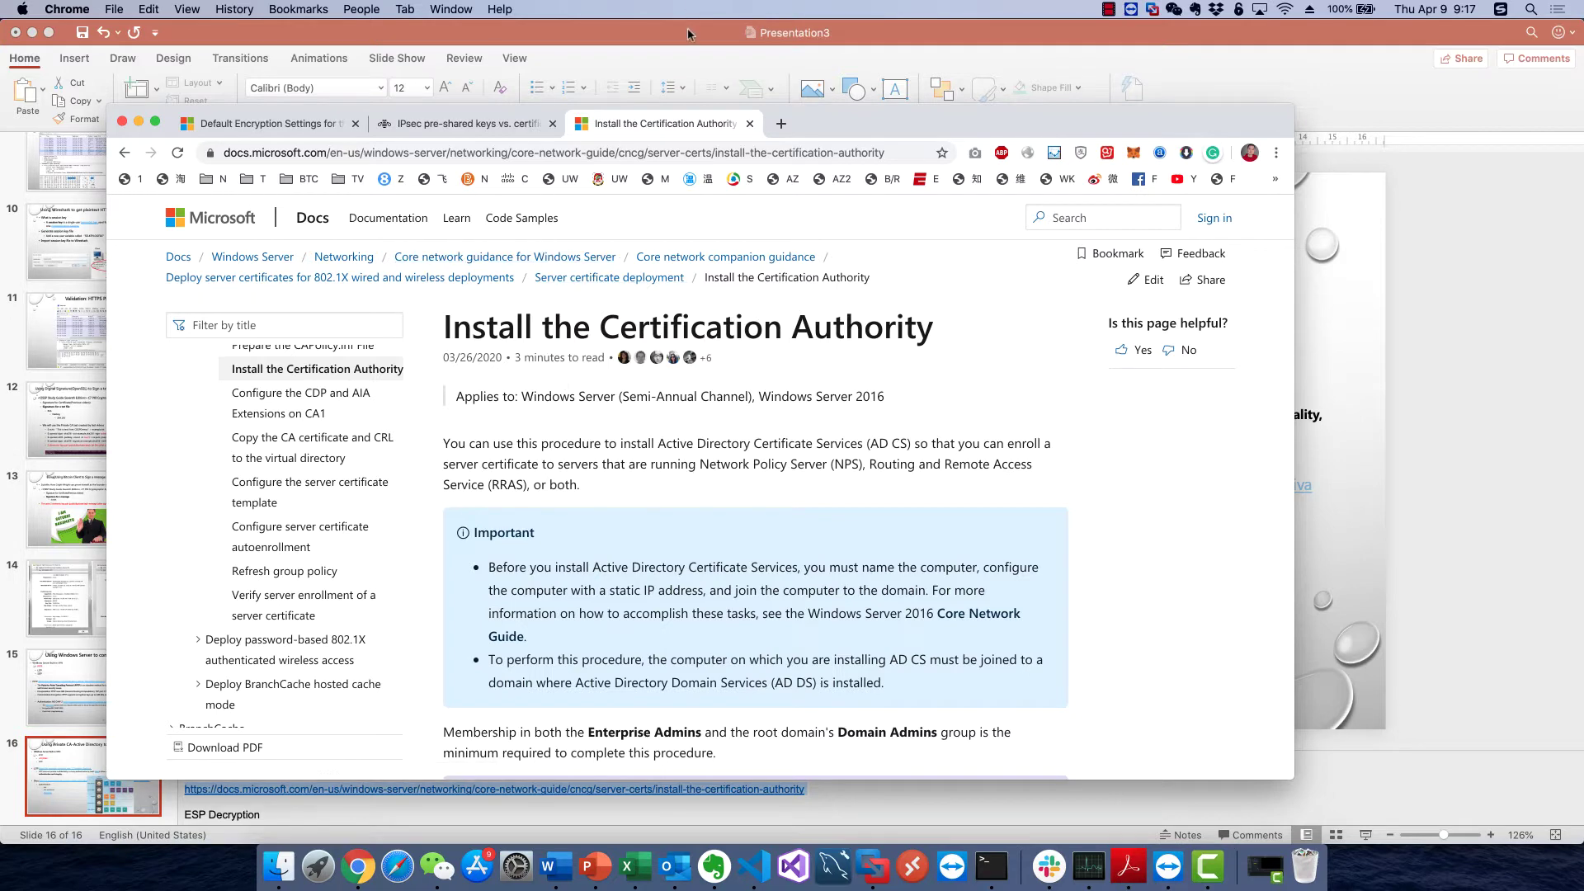
pyautogui.press('super+Tab')
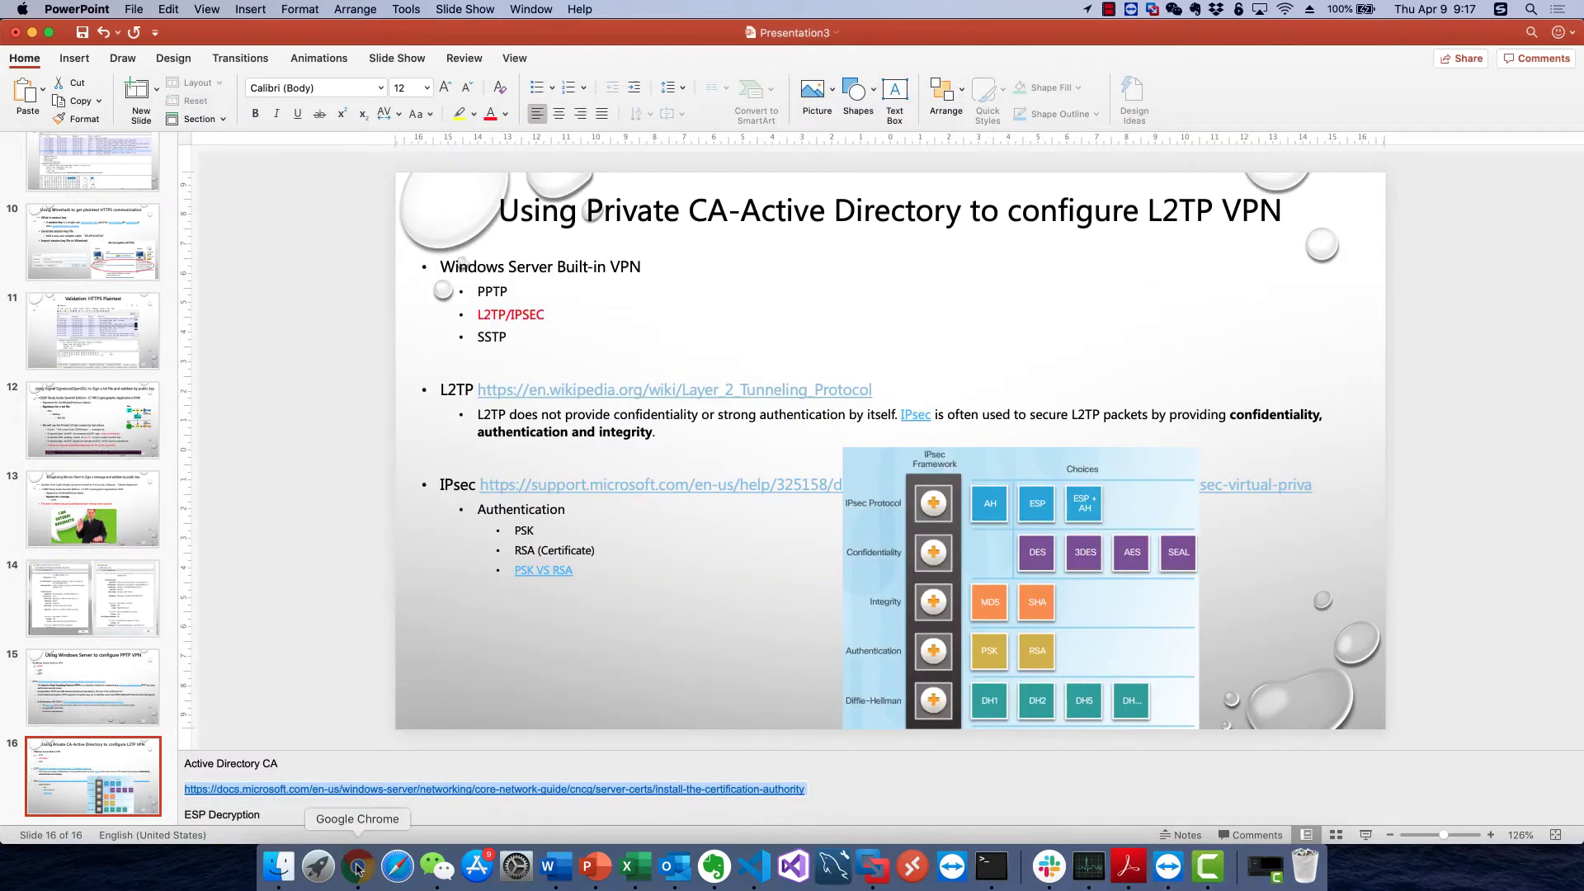
pyautogui.click(357, 866)
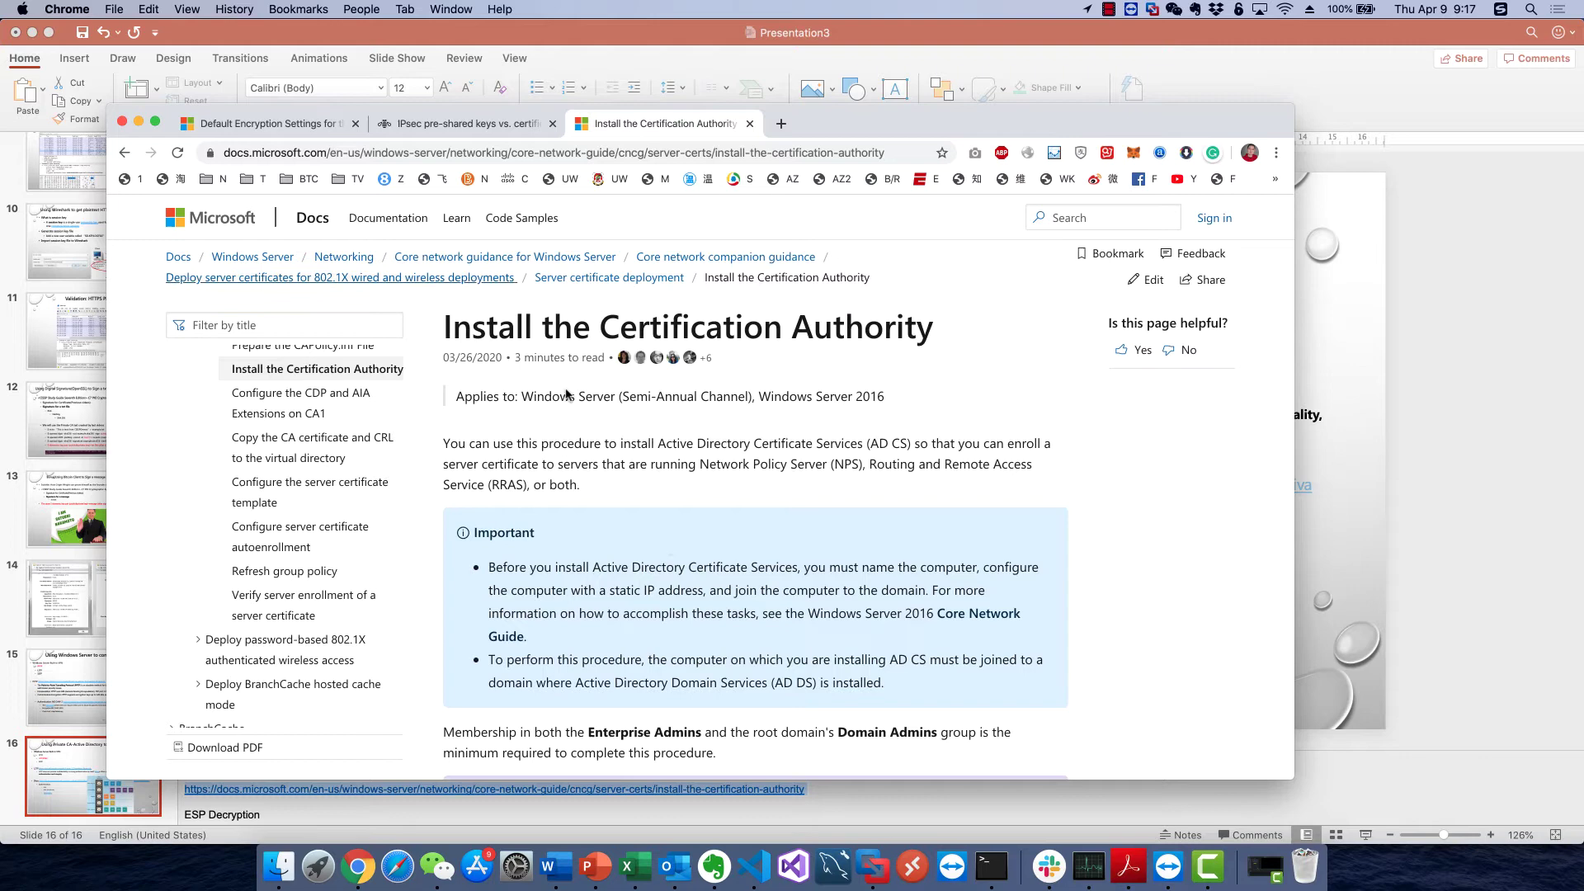
# Read through the guide's installation steps, then return to the PowerPoint slides
pyautogui.scroll(-3, 740, 600)
pyautogui.scroll(-8, 740, 600)
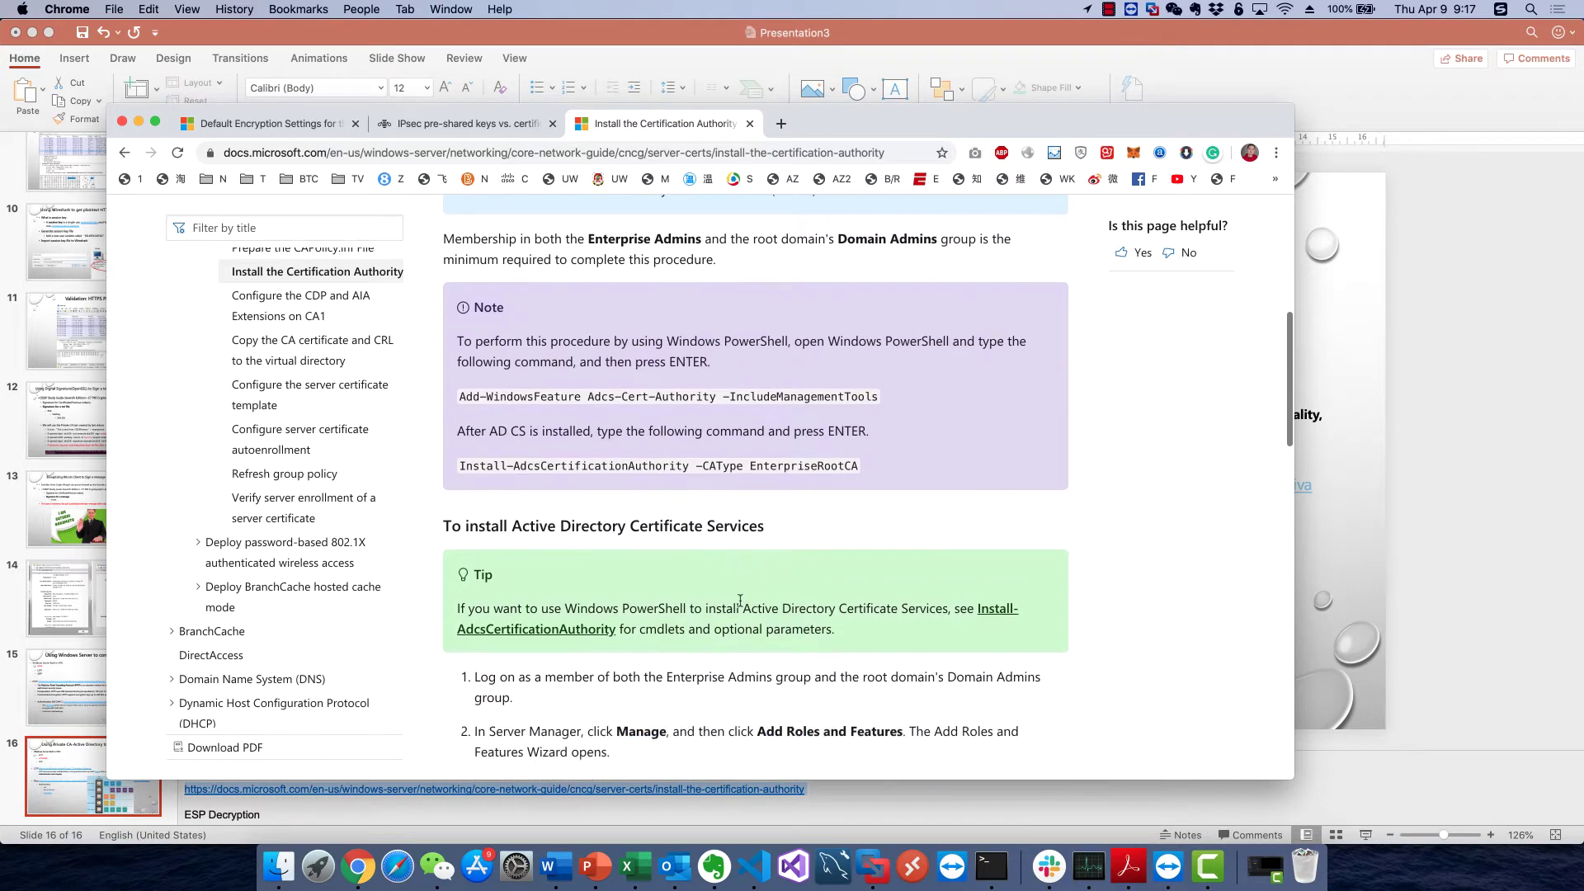
pyautogui.scroll(2, 740, 606)
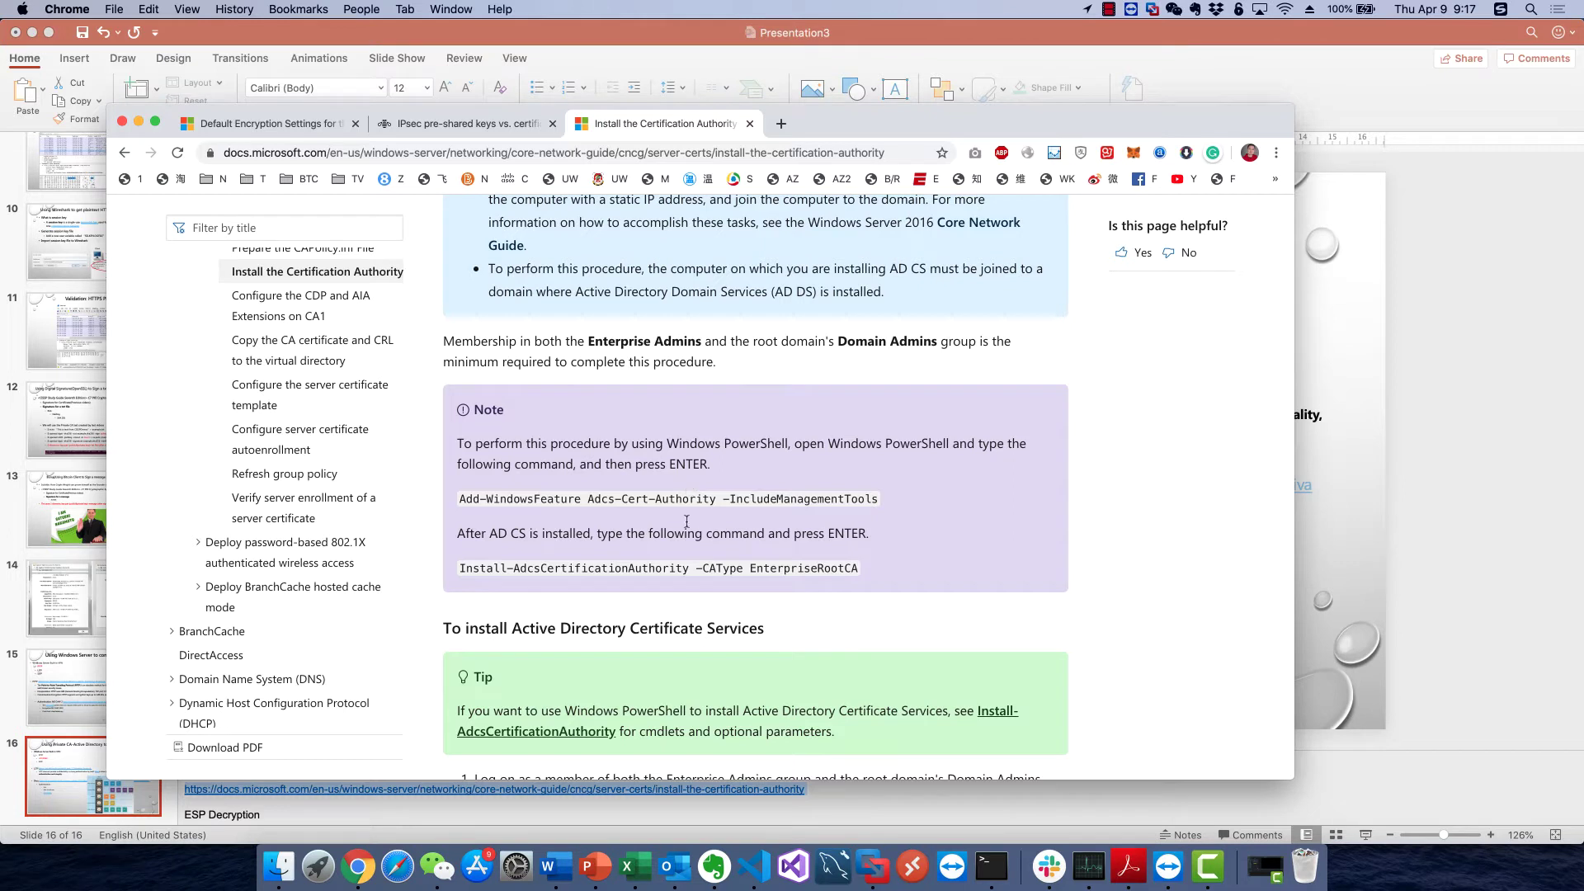
pyautogui.scroll(-6, 679, 580)
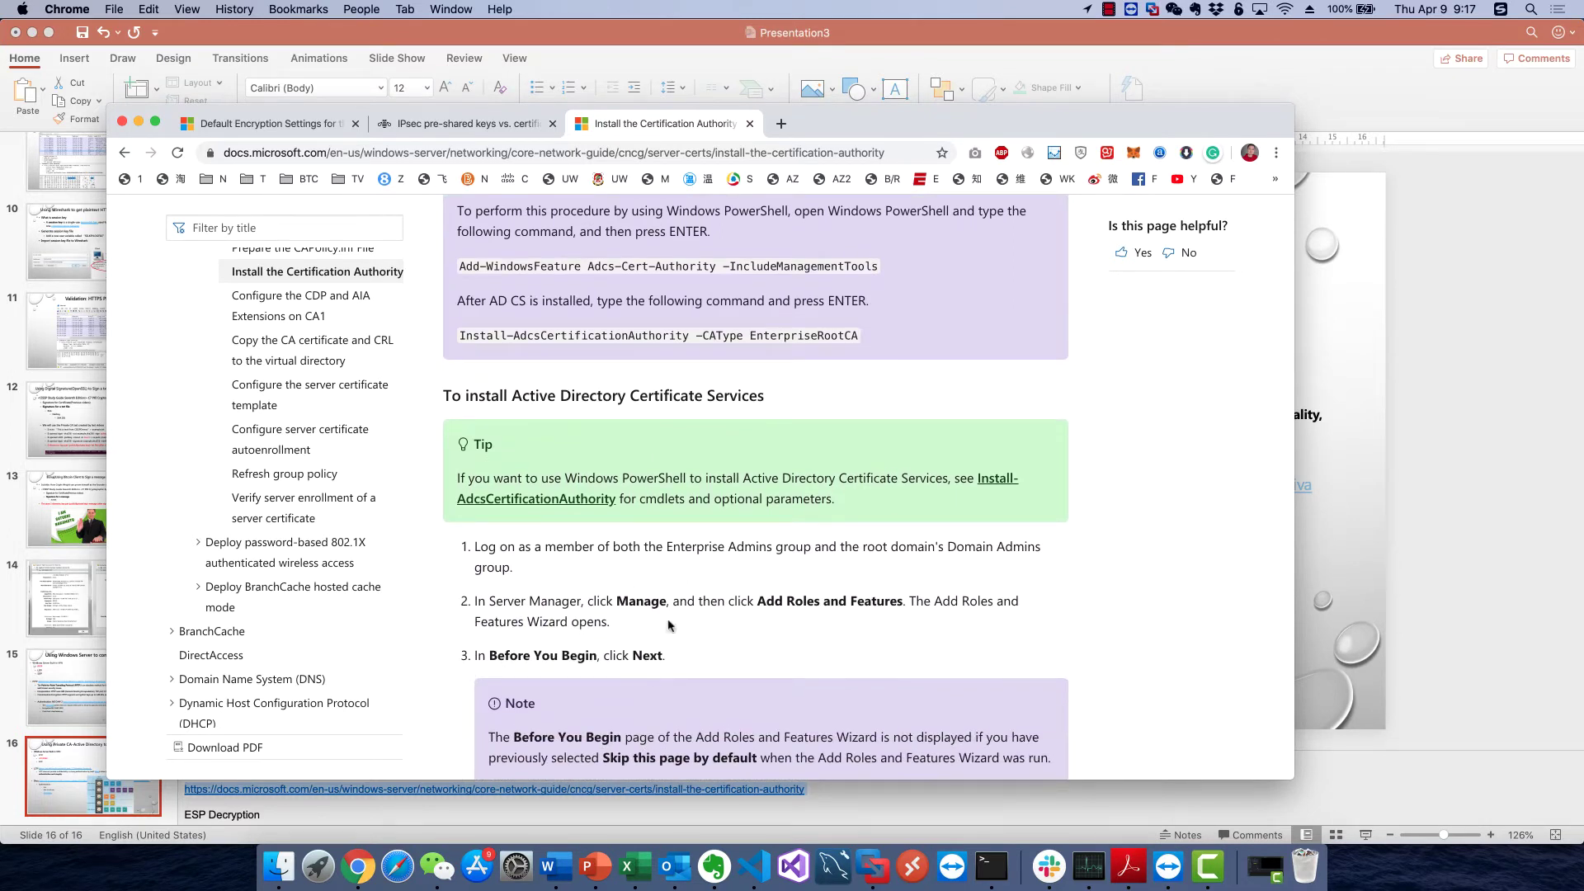
pyautogui.scroll(-2, 684, 610)
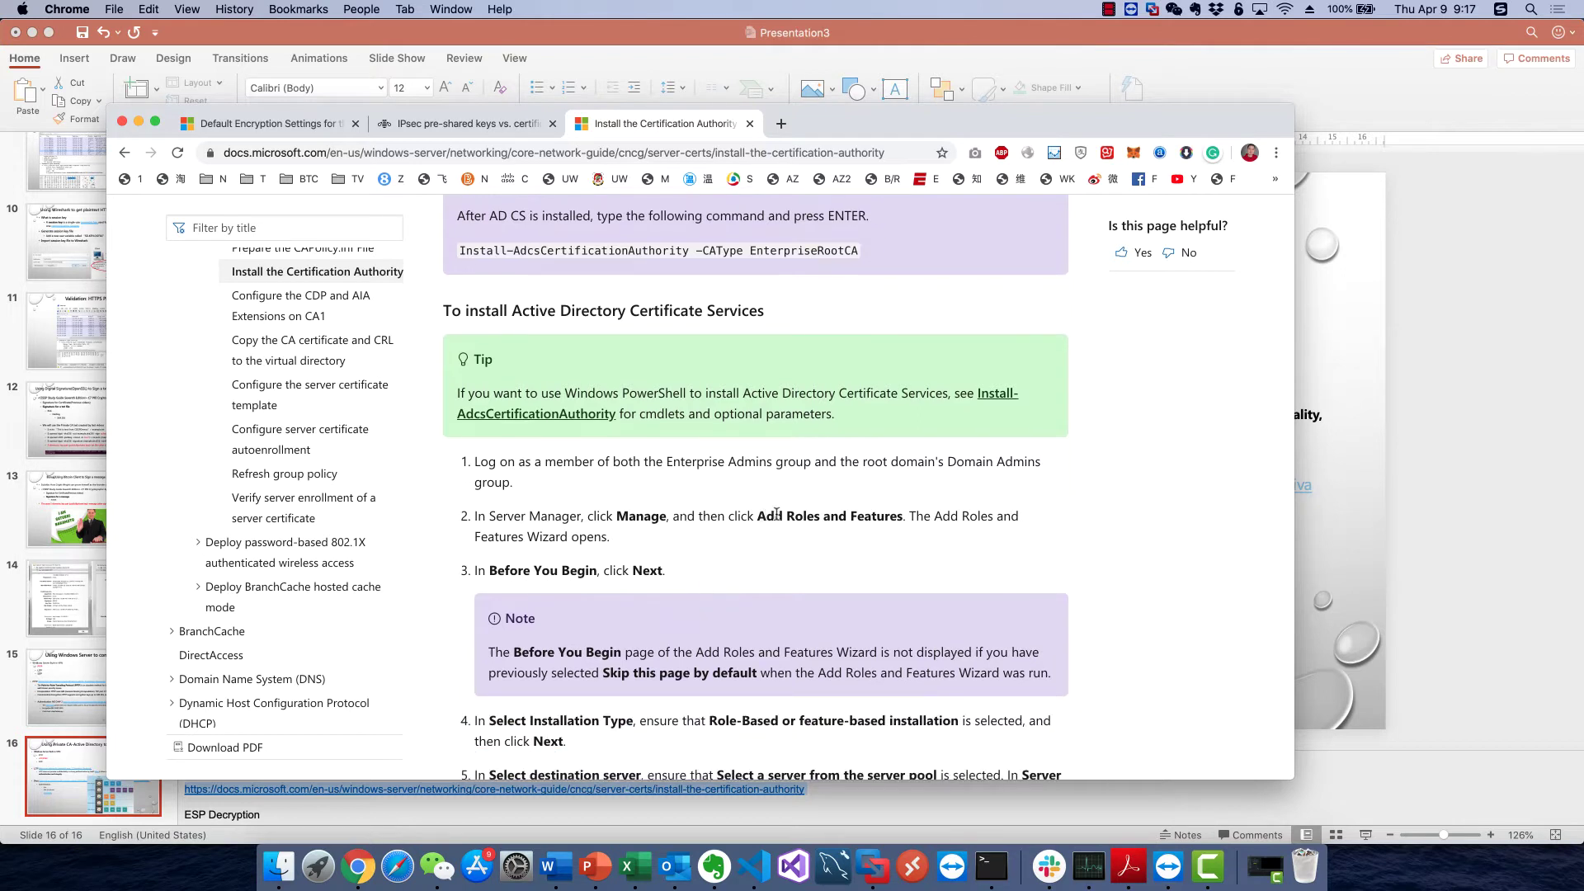
pyautogui.scroll(-5, 790, 523)
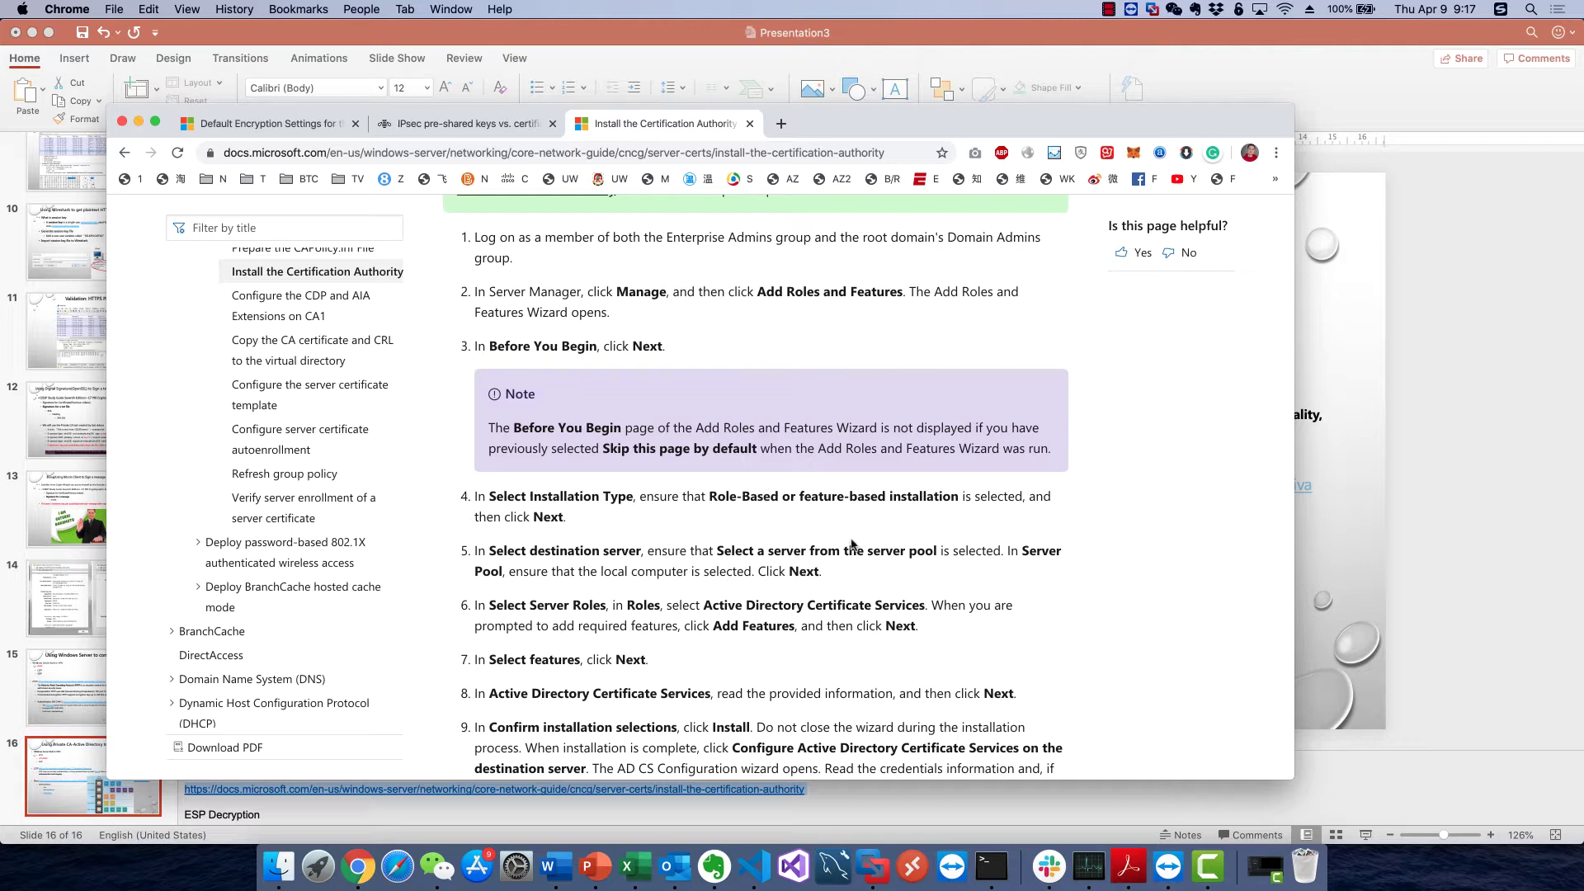
pyautogui.scroll(-3, 852, 544)
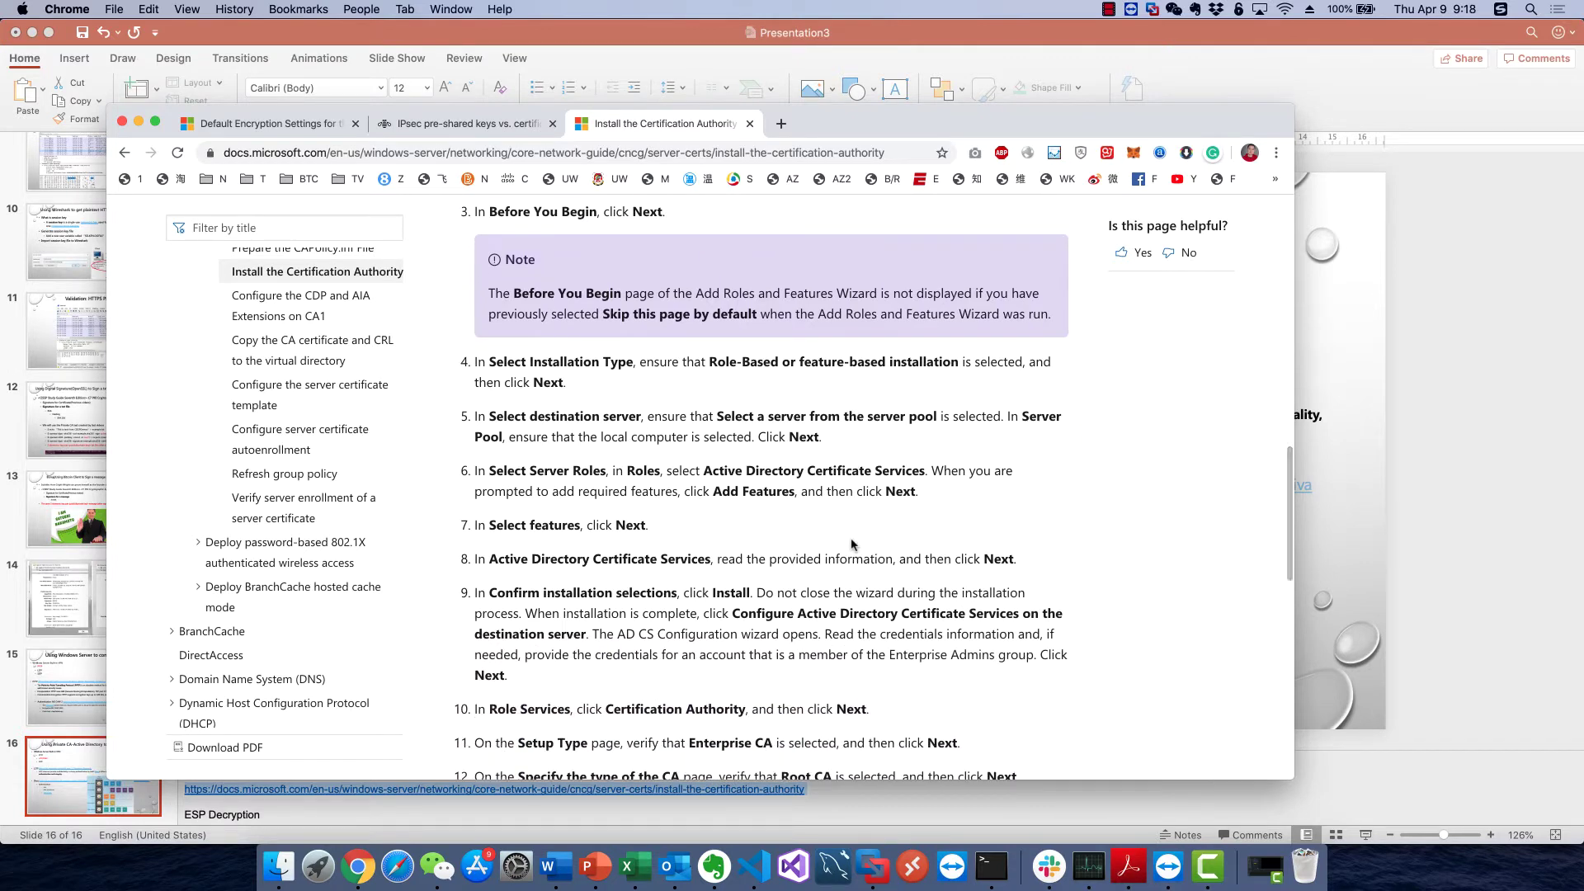
pyautogui.moveTo(802, 416); pyautogui.dragTo(803, 437)
pyautogui.click(804, 436)
pyautogui.scroll(-1, 804, 436)
pyautogui.scroll(-2, 724, 566)
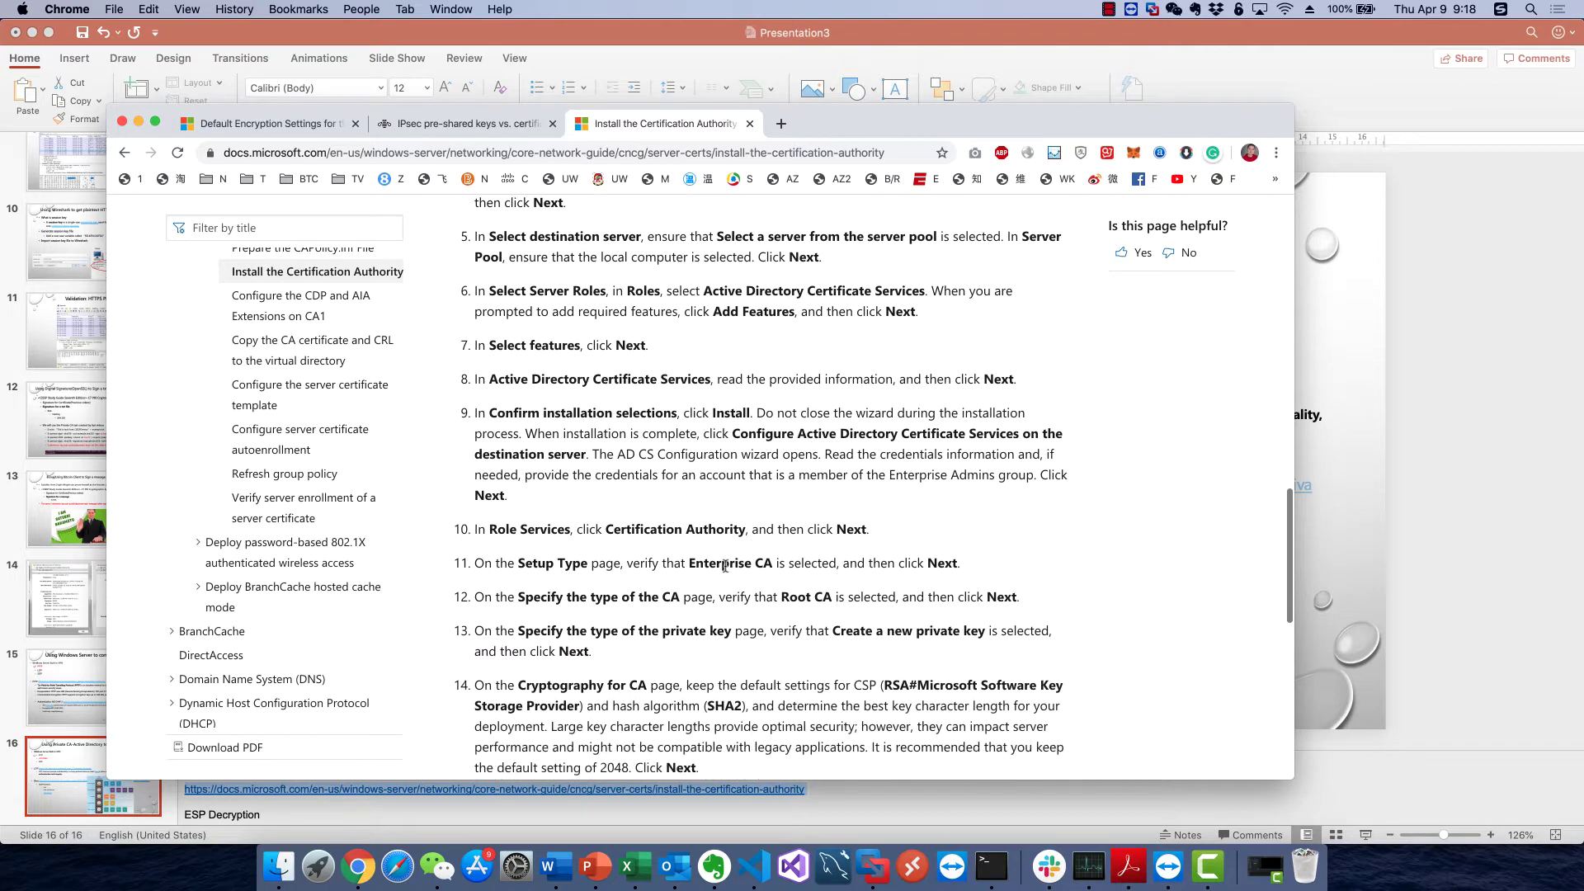
pyautogui.scroll(-3, 724, 566)
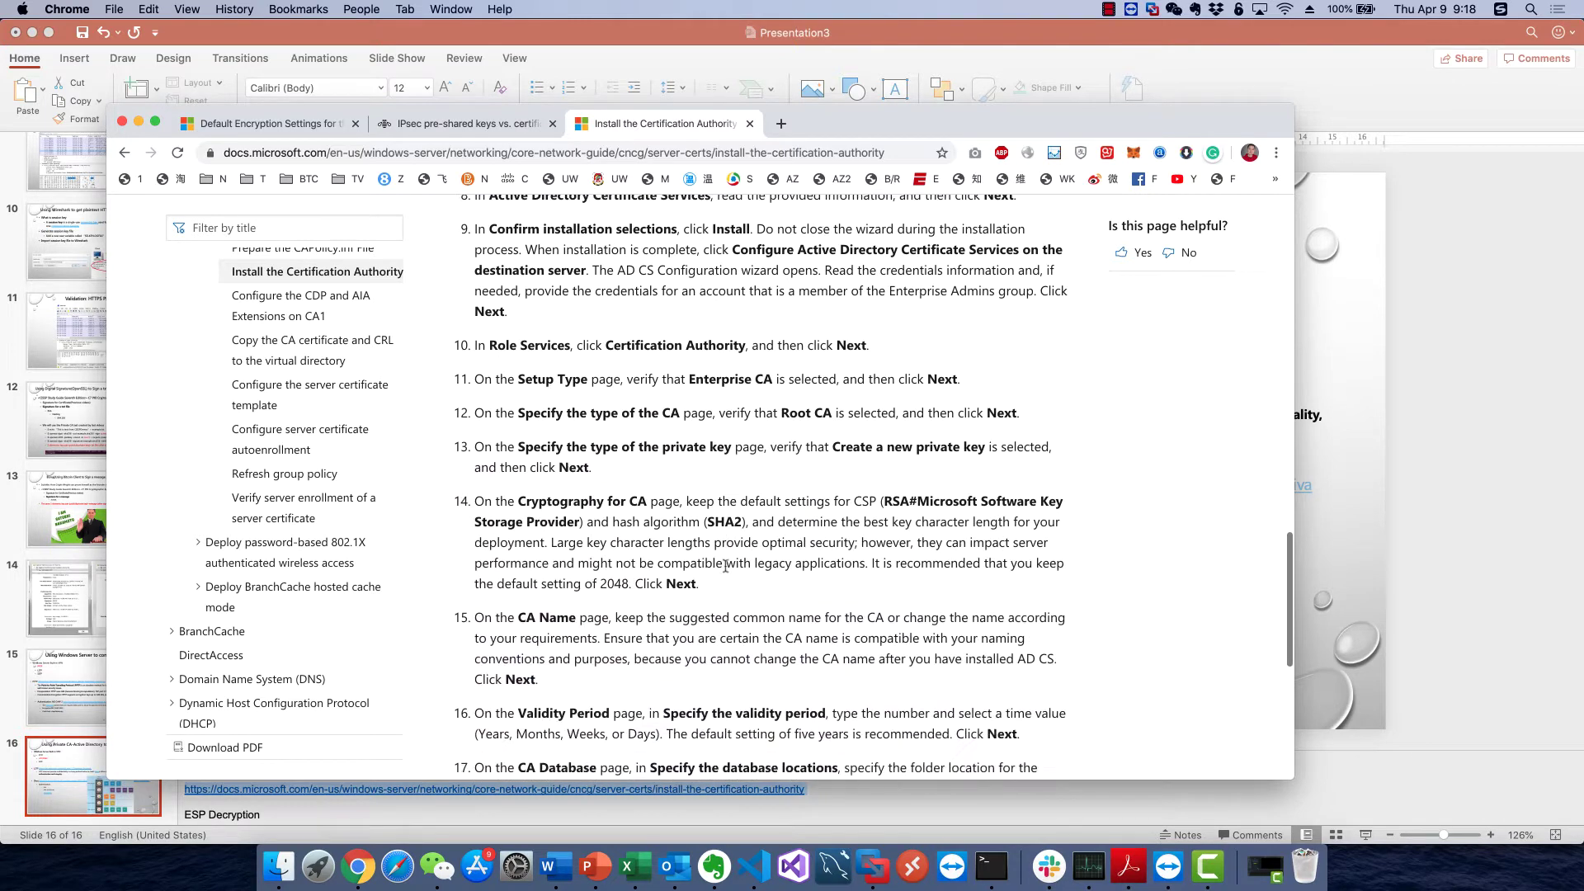
pyautogui.scroll(-4, 724, 566)
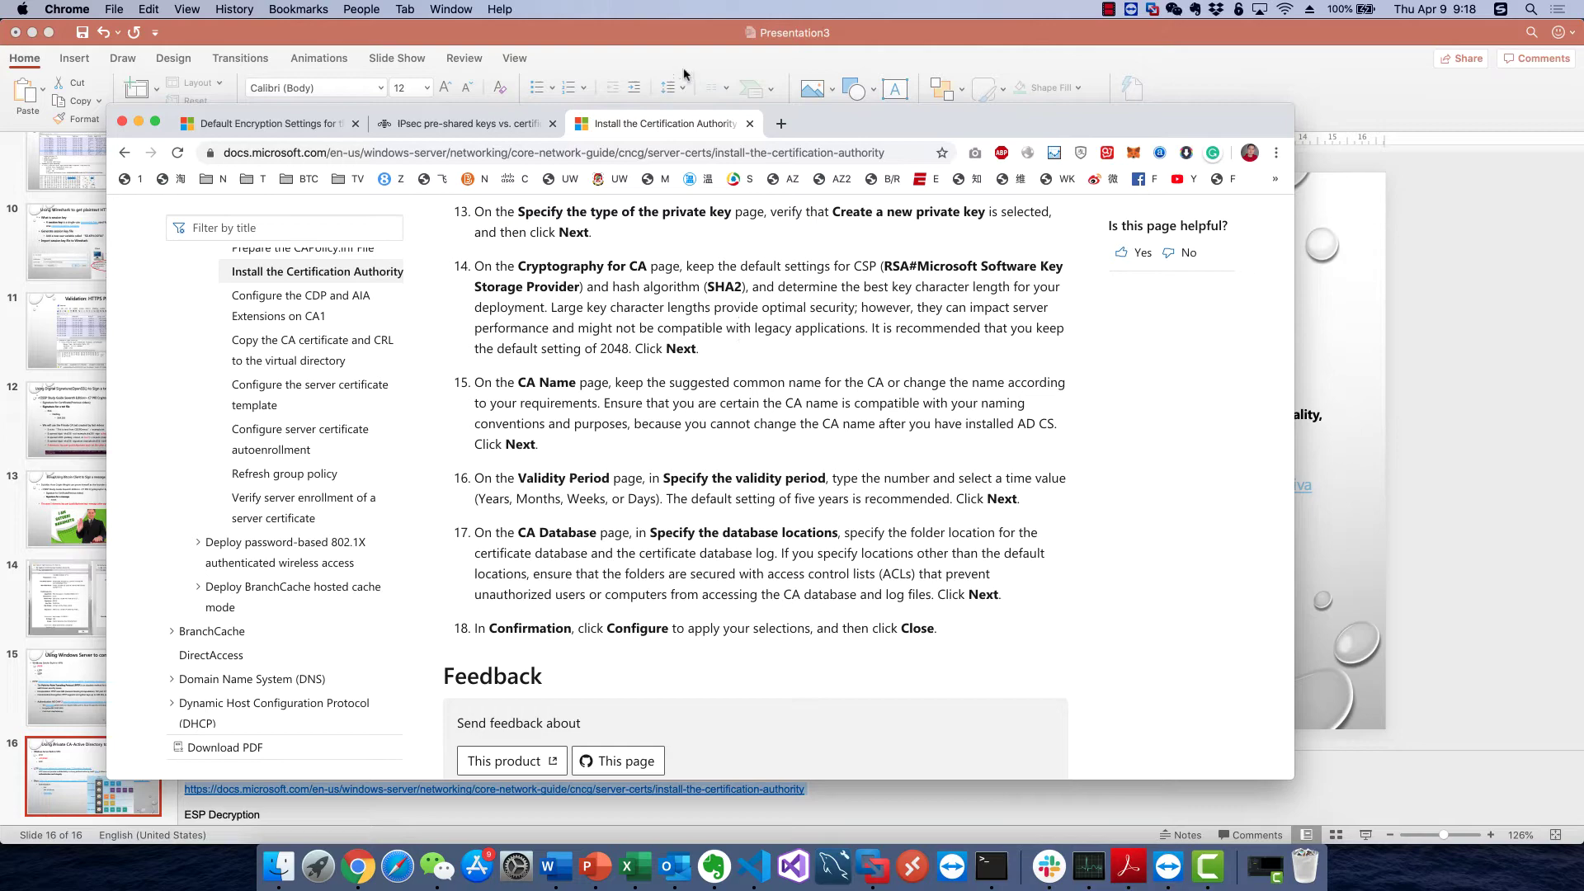
pyautogui.click(694, 44)
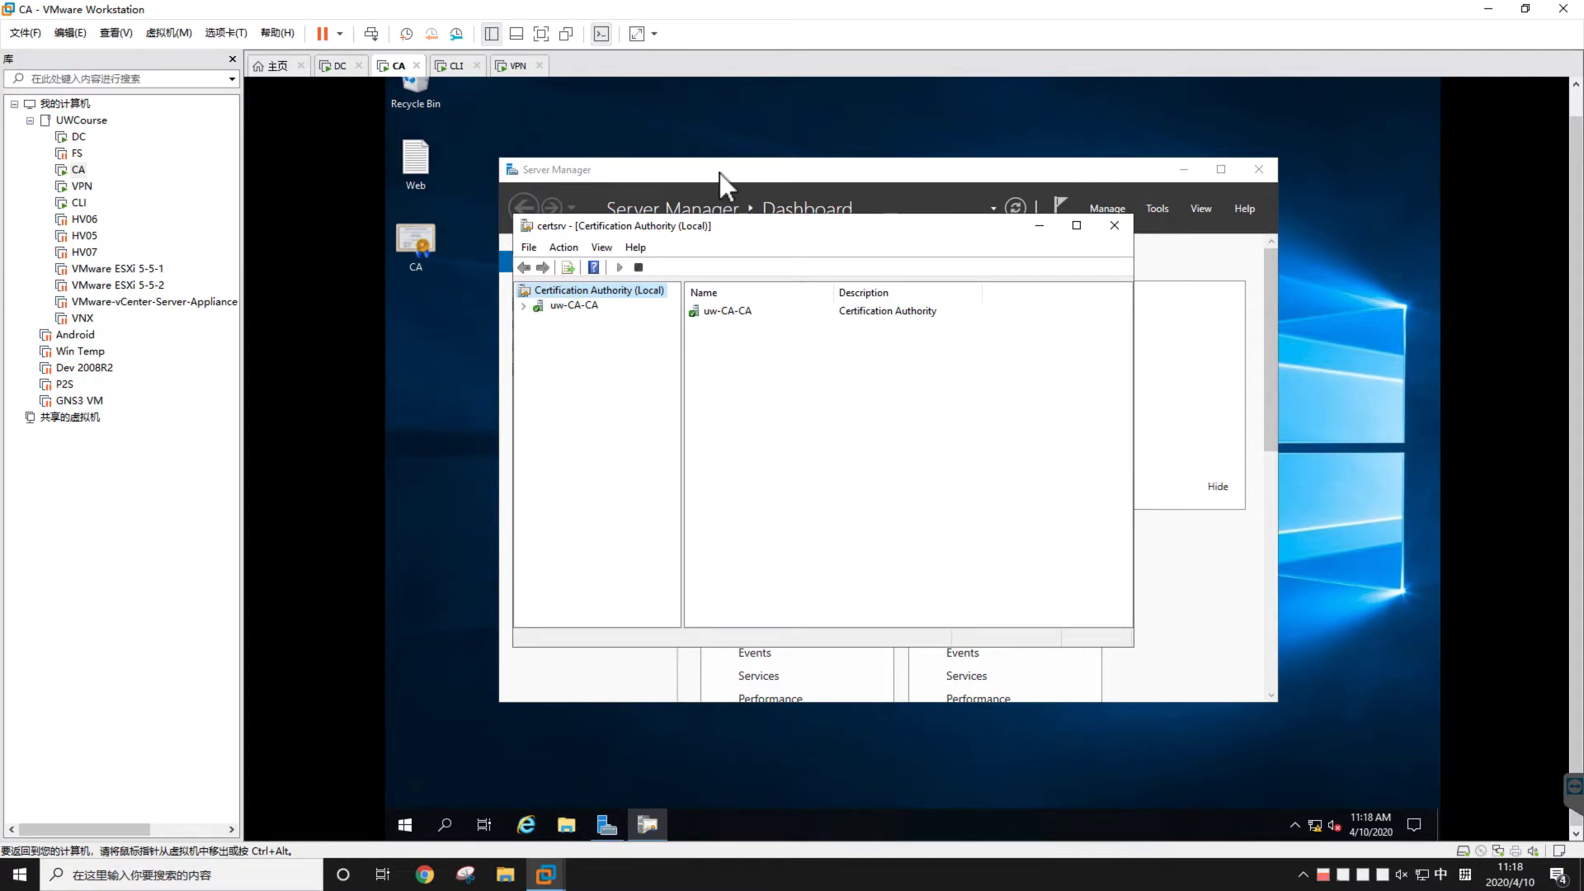
# Launch Add Roles and Features from Server Manager and expand Active Directory Certificate Services on Select server roles
pyautogui.click(720, 171)
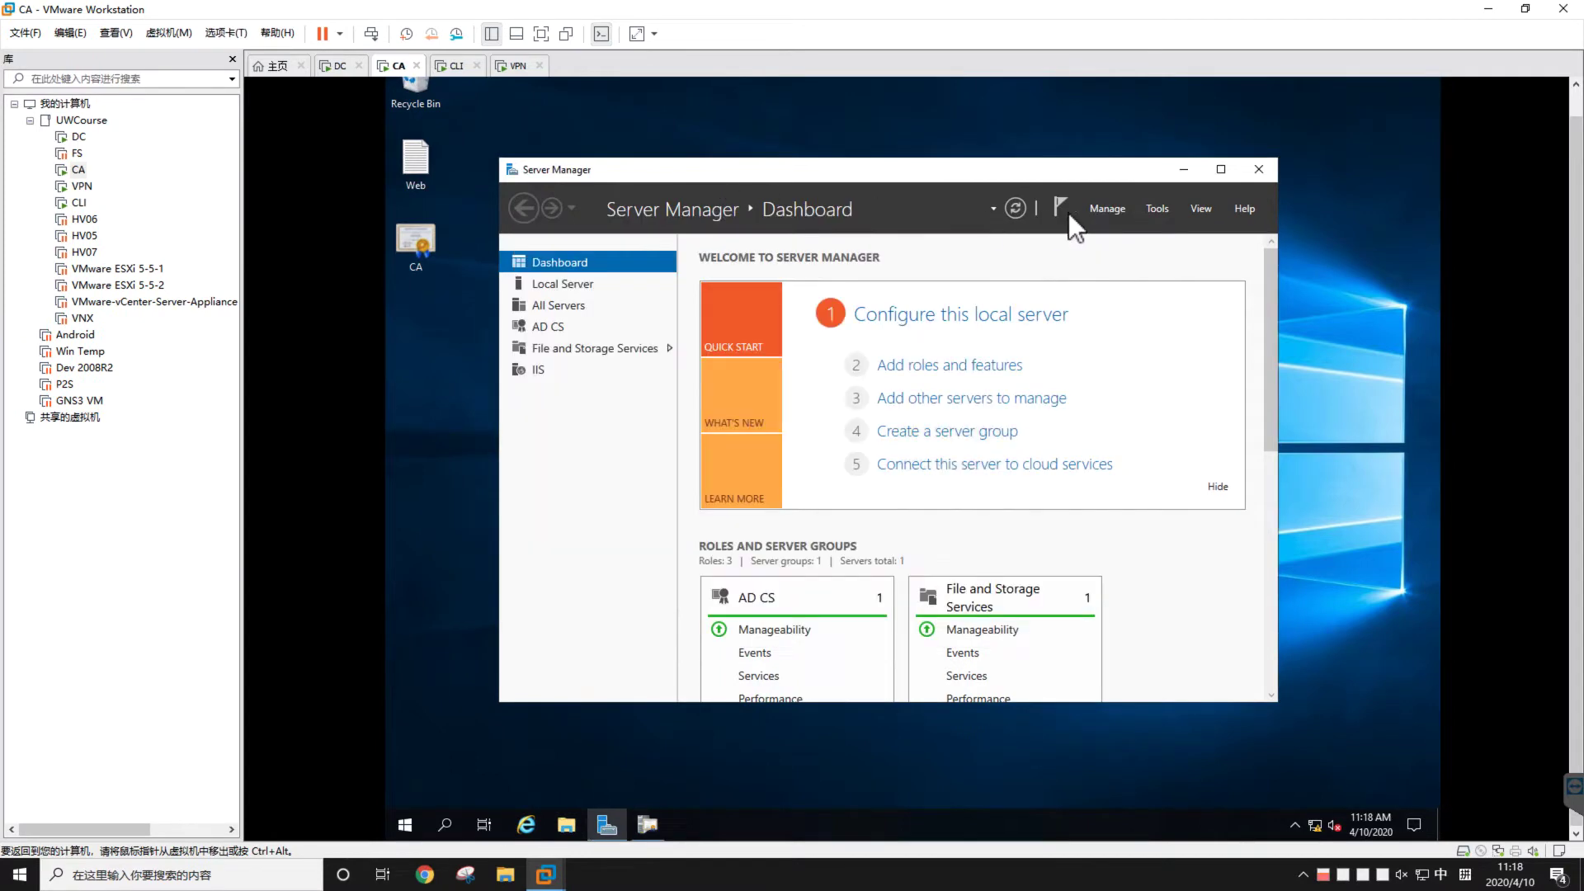
pyautogui.click(1157, 209)
pyautogui.click(1118, 210)
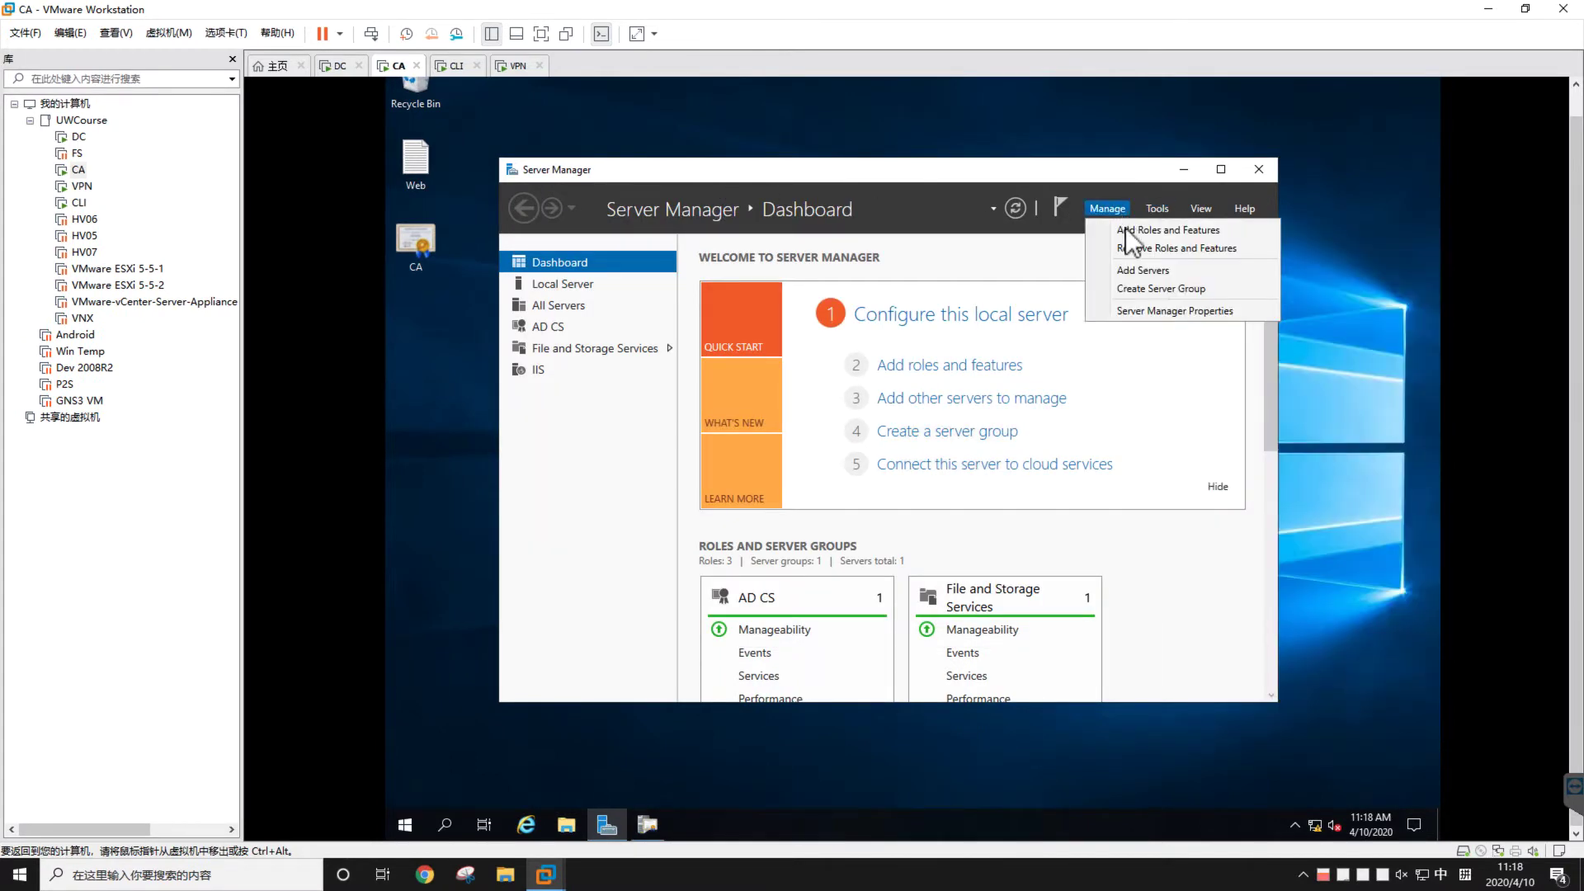
pyautogui.click(1125, 229)
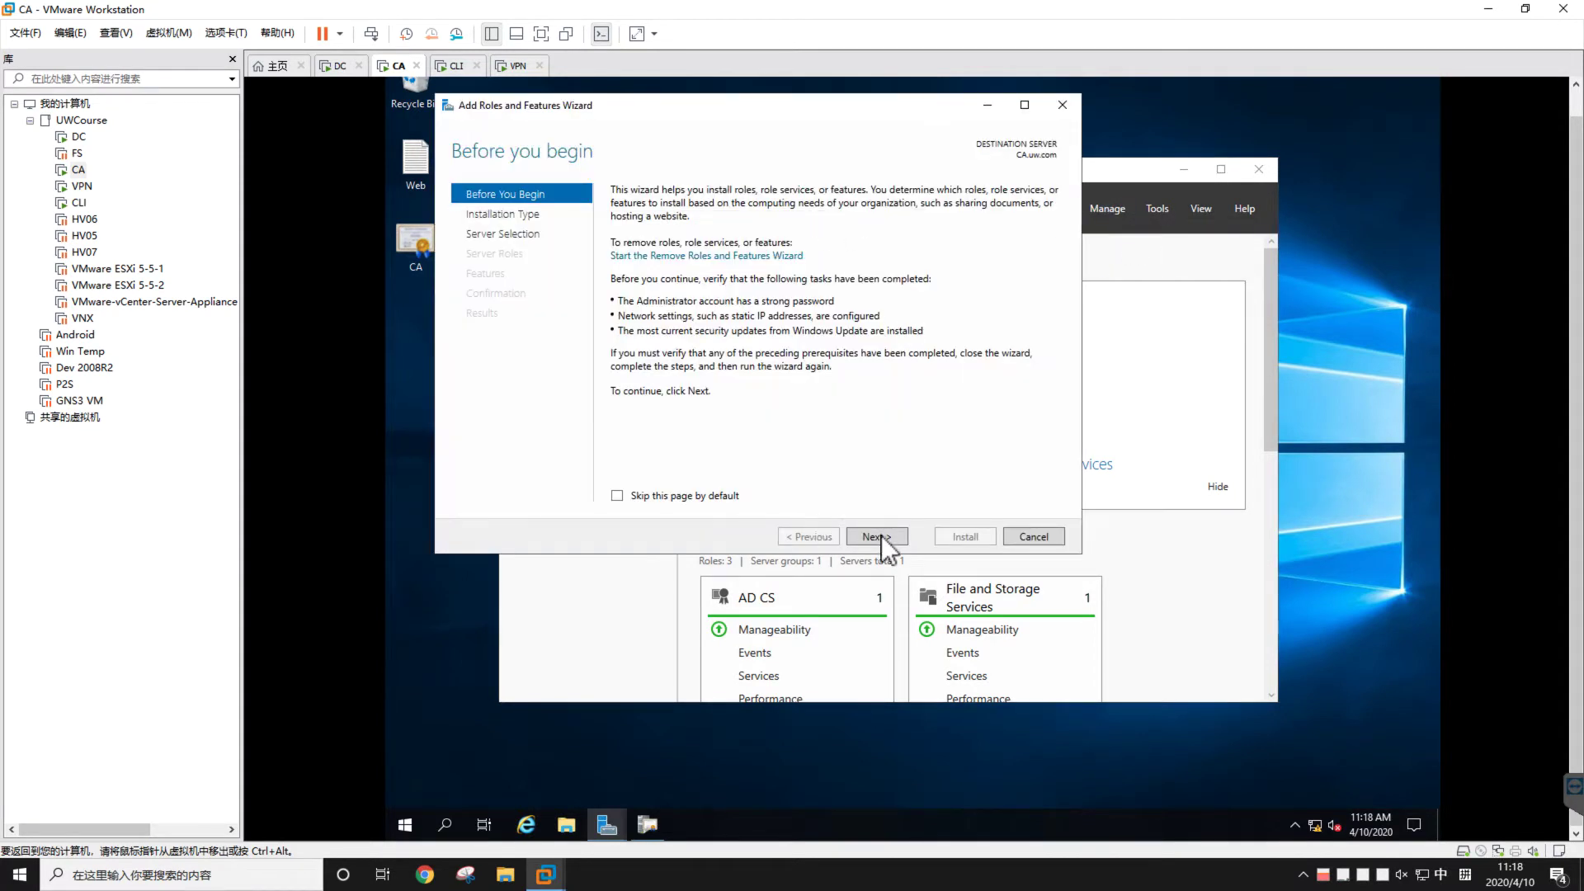
pyautogui.click(876, 536)
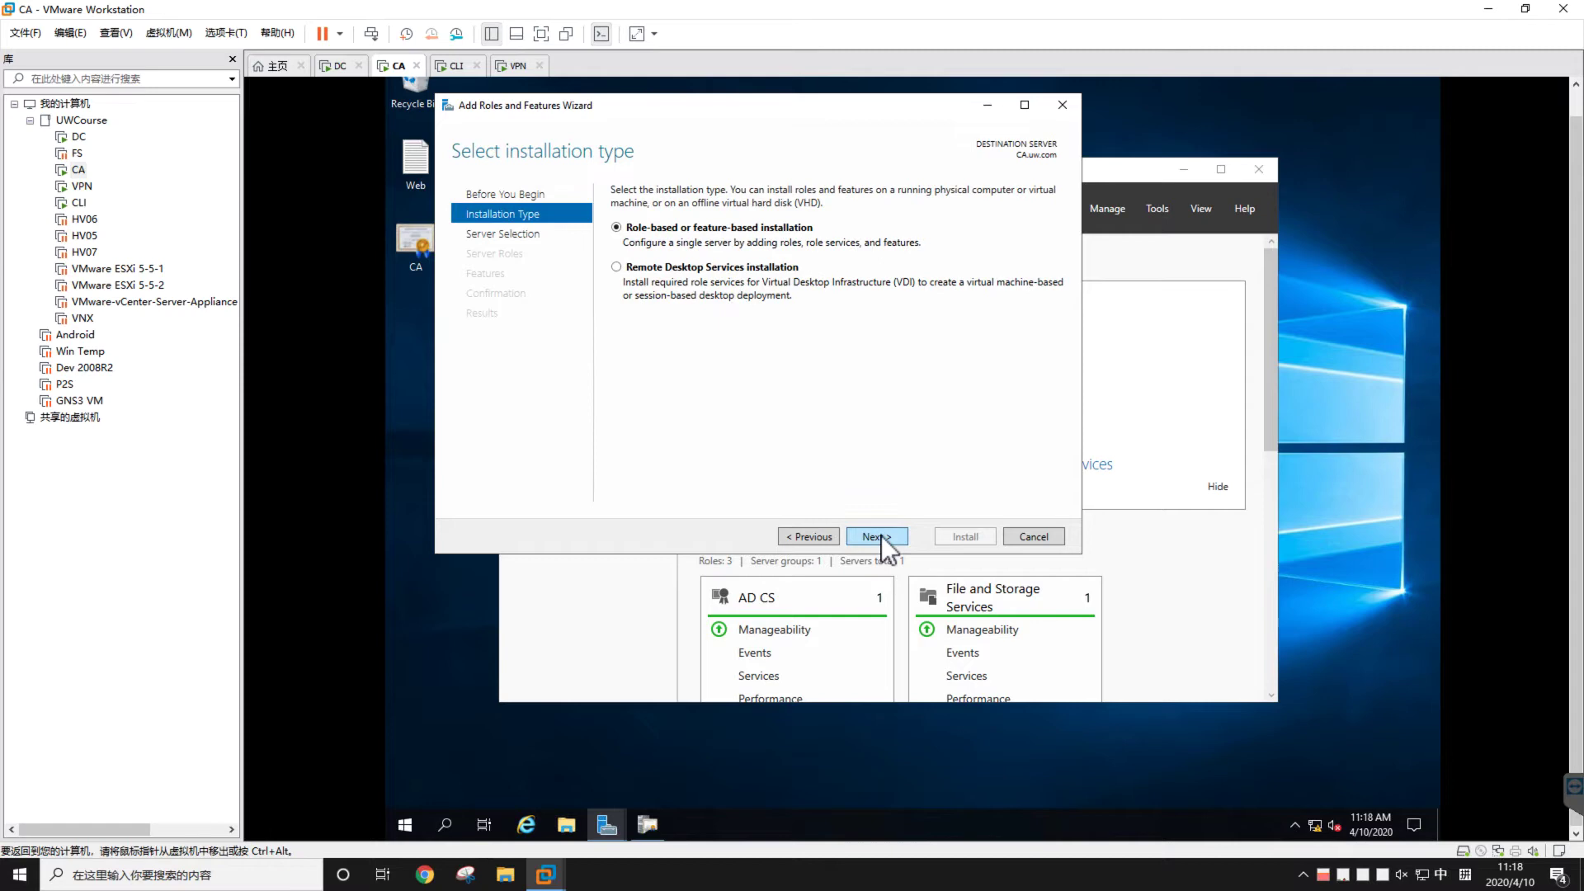
pyautogui.click(881, 536)
pyautogui.click(881, 536)
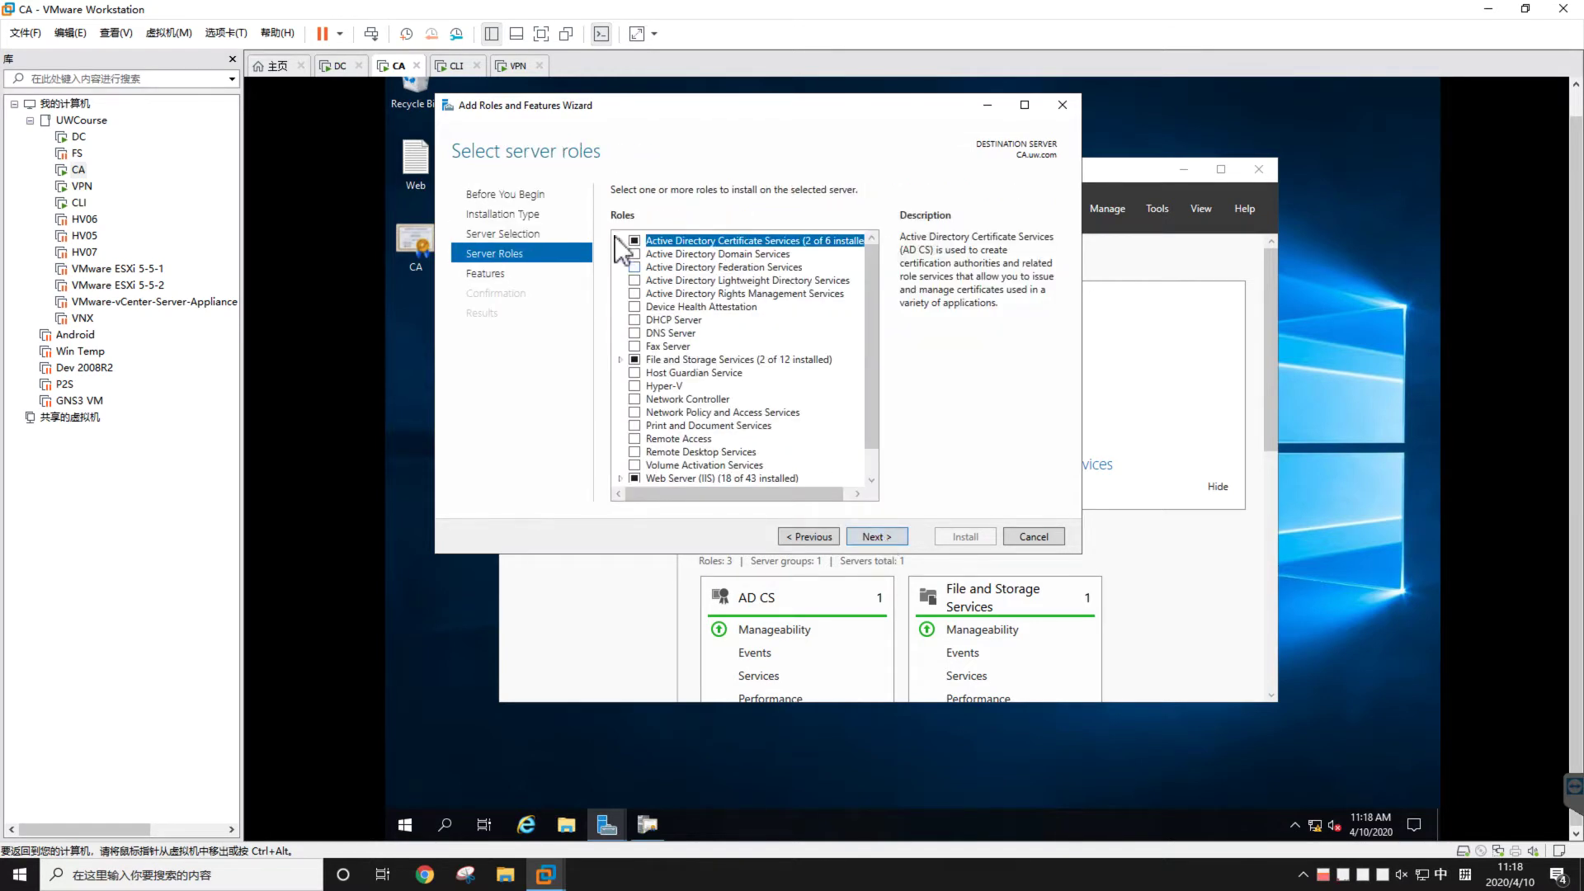
pyautogui.click(620, 241)
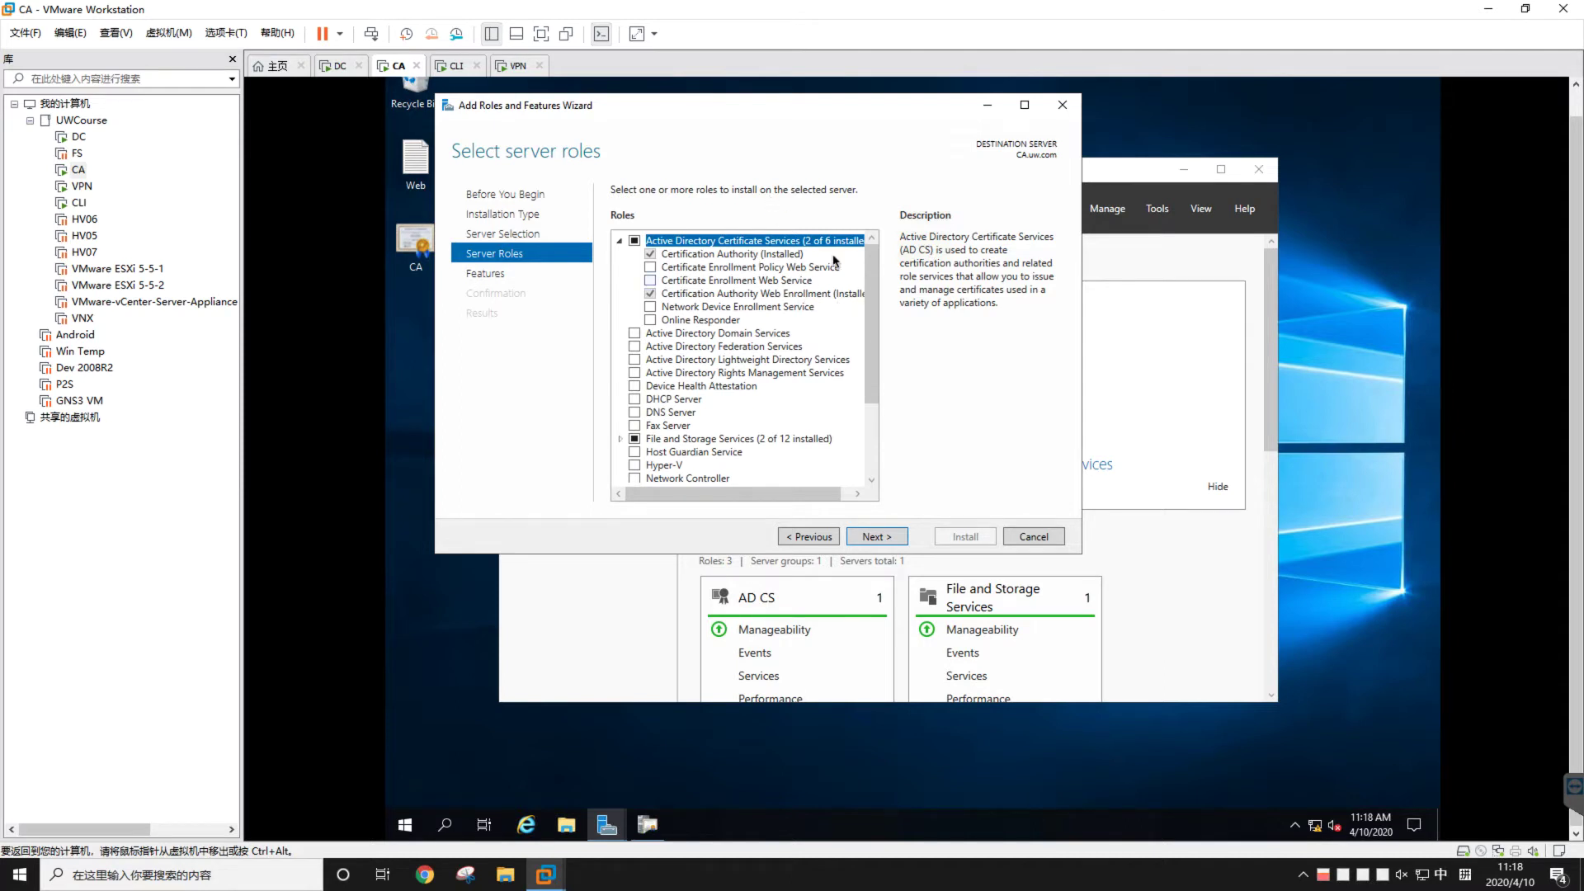
# Cancel the roles wizard, glance at the Tools menu, and move the uw-CA-CA console up and right
pyautogui.click(1031, 538)
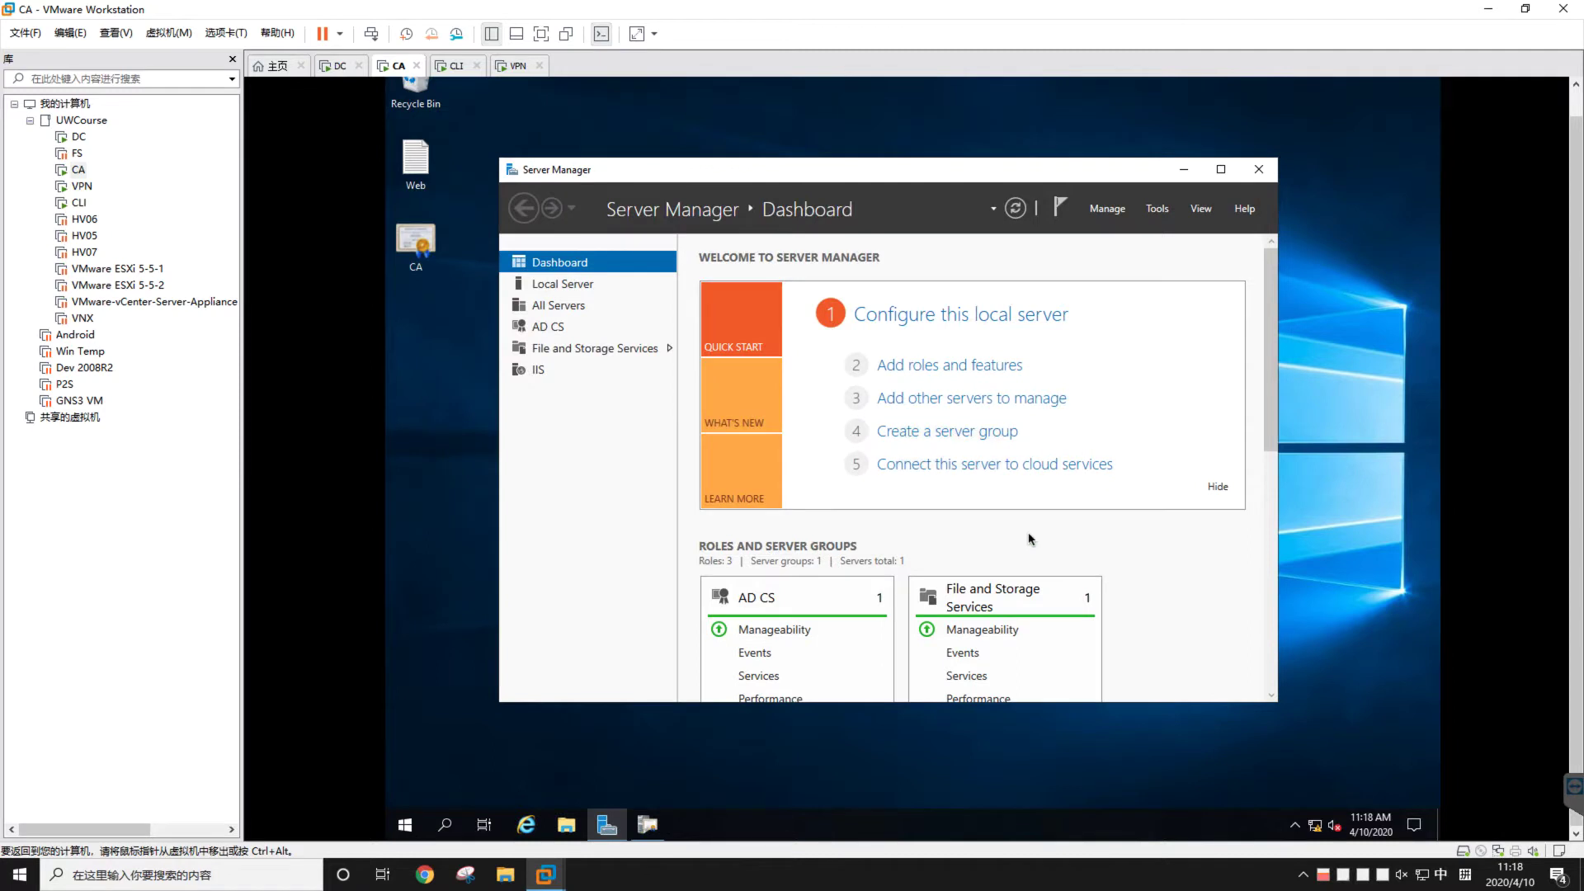
pyautogui.click(1183, 170)
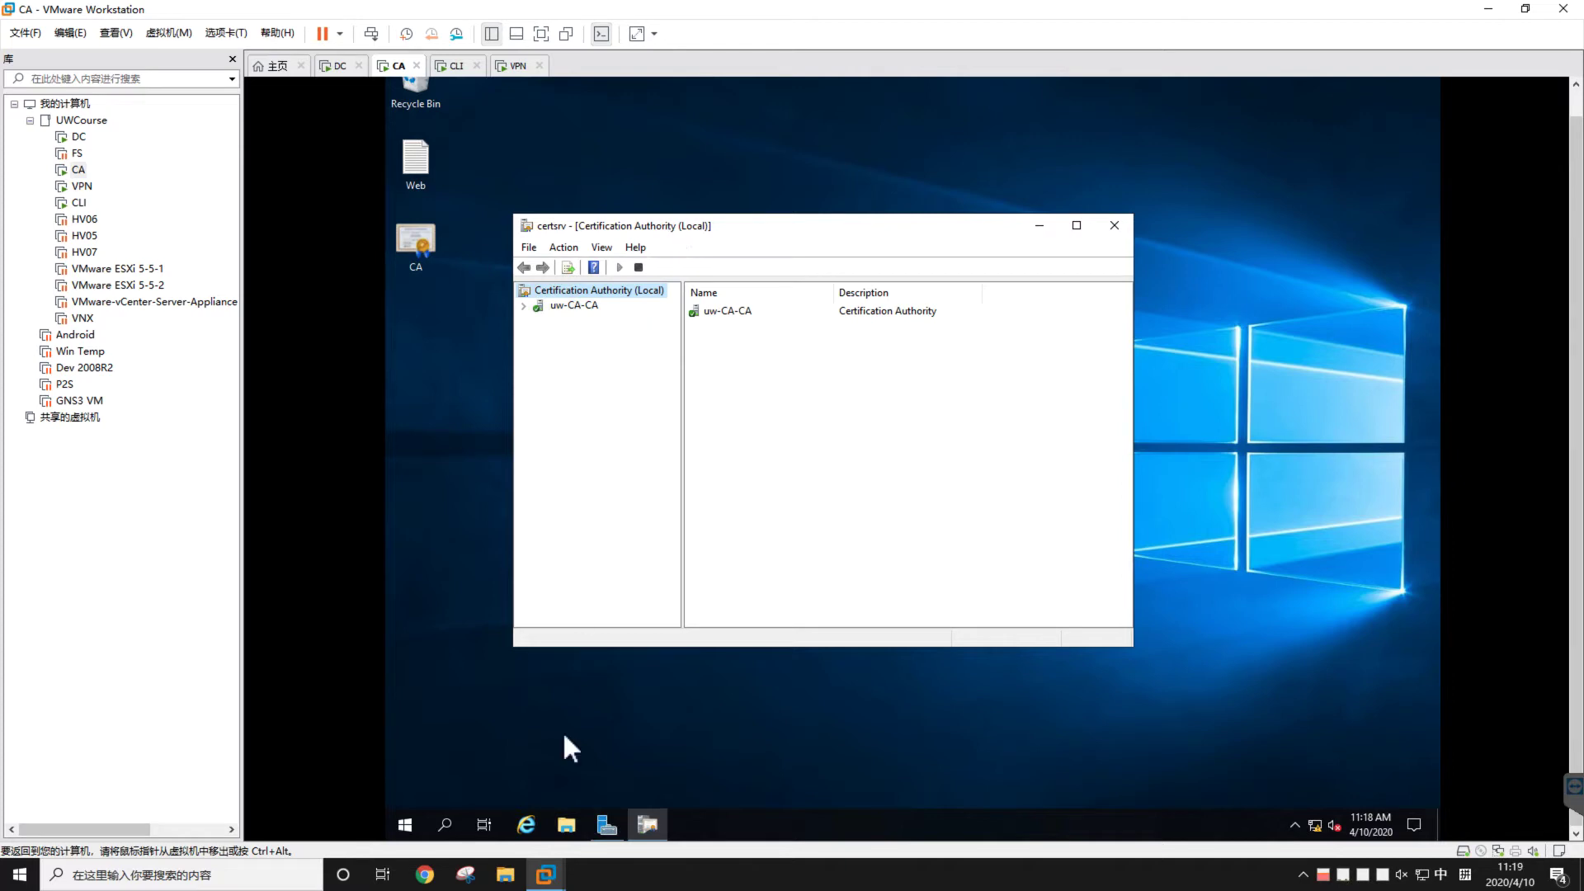
pyautogui.click(602, 823)
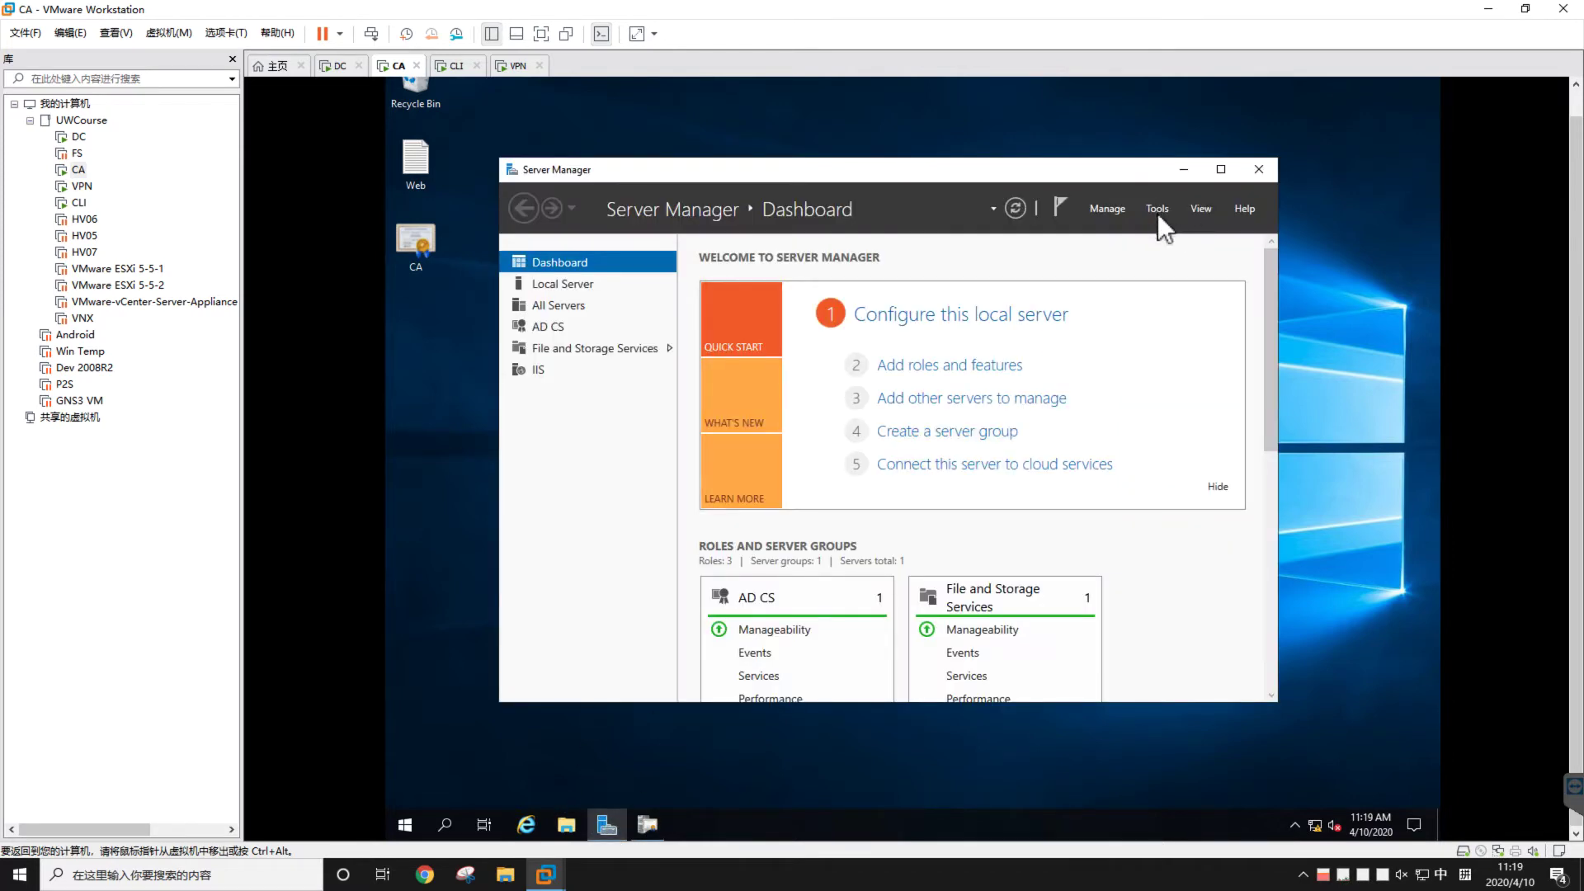
pyautogui.click(1157, 209)
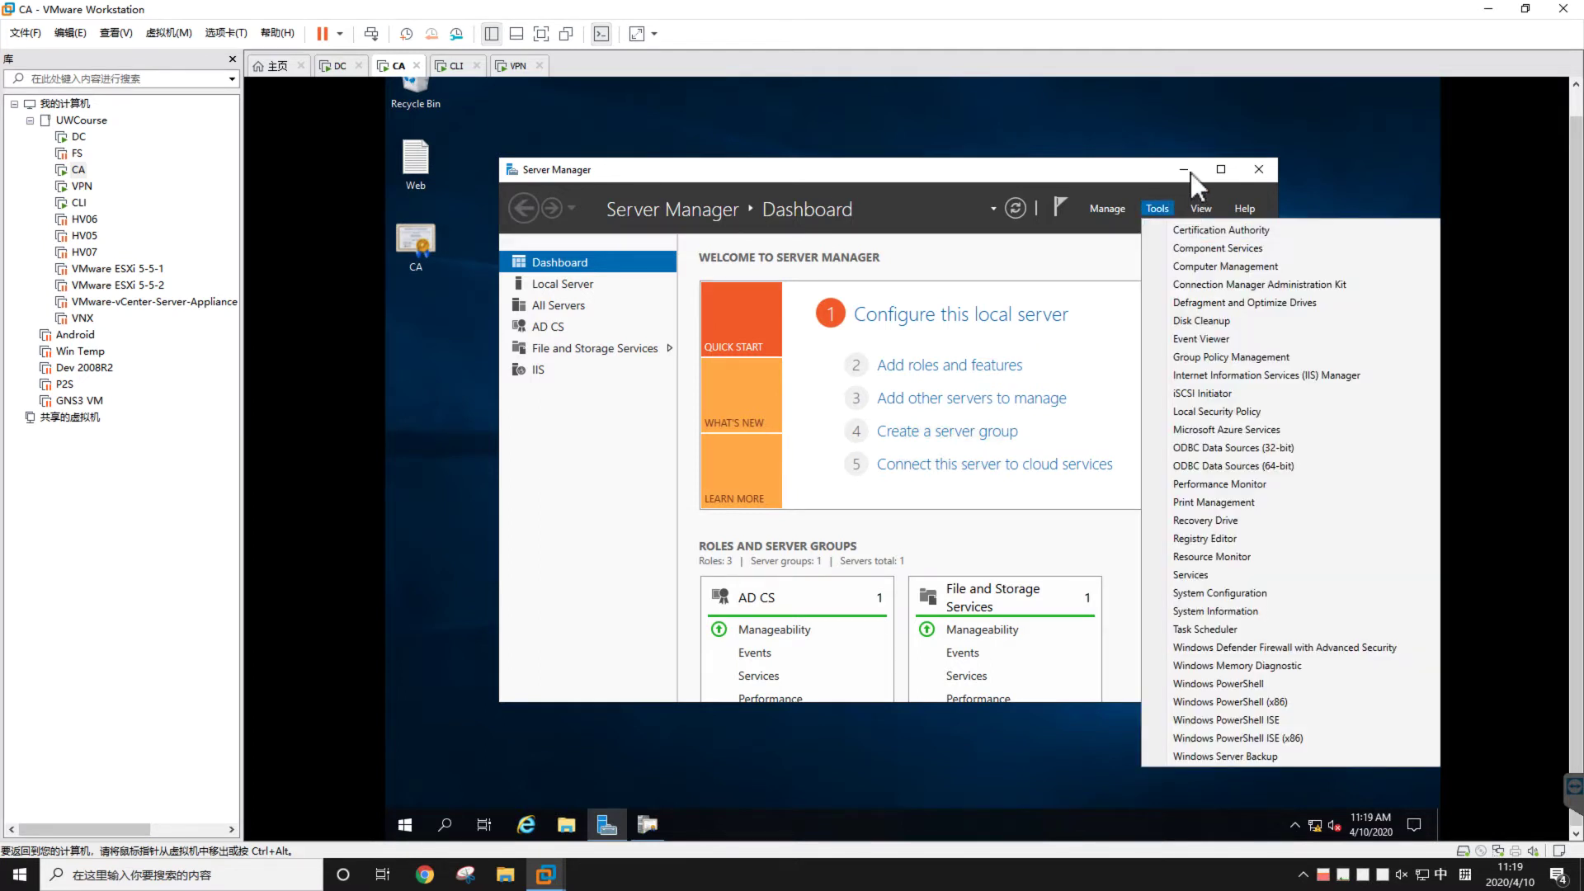
pyautogui.click(1191, 172)
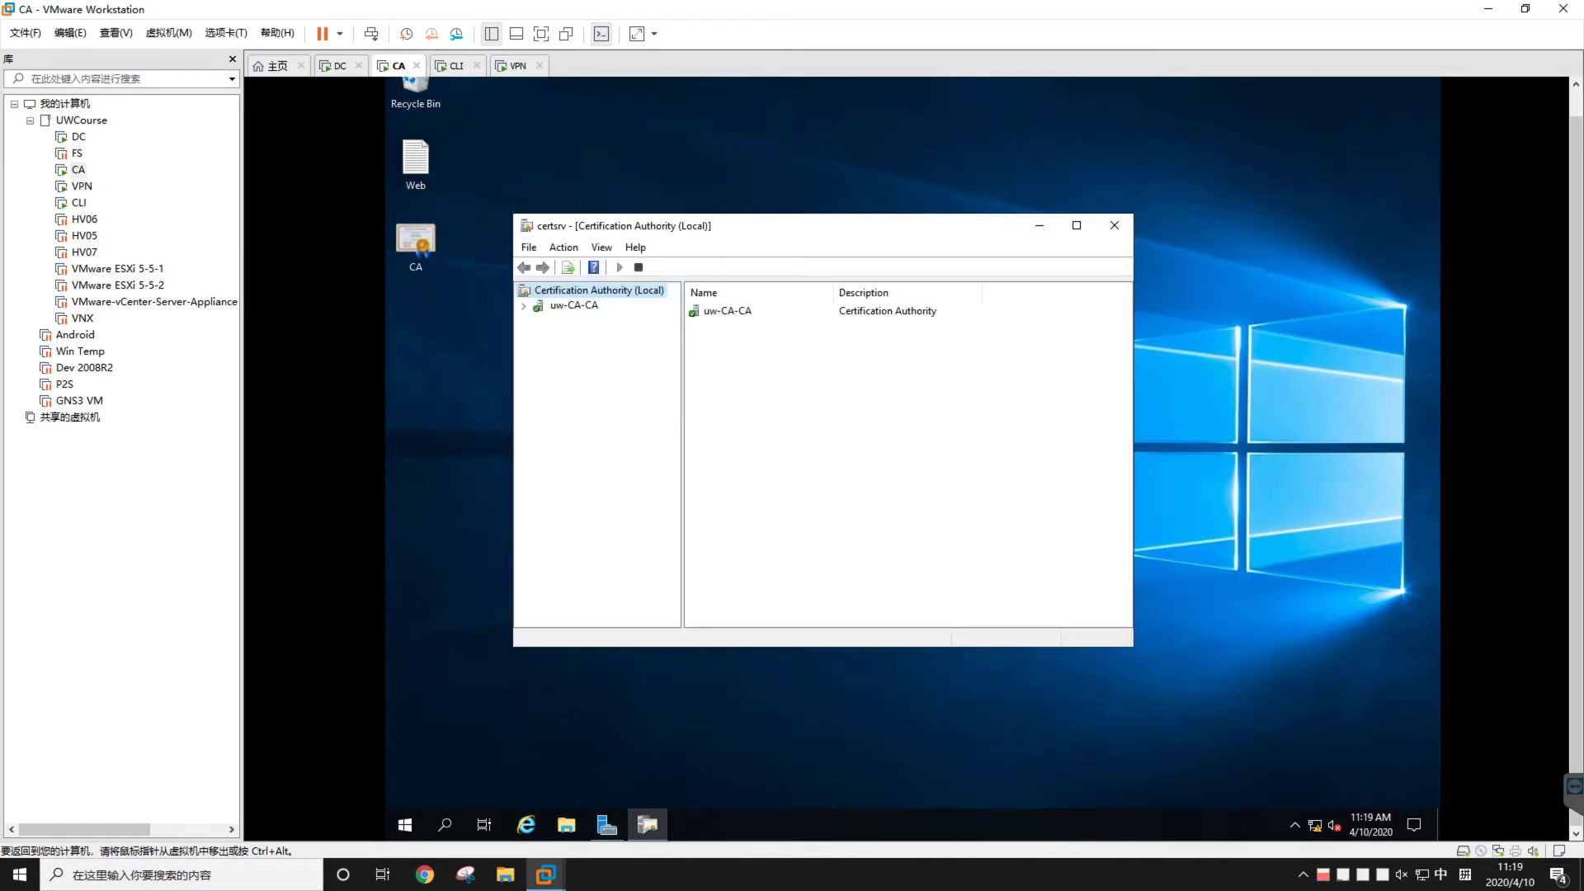
pyautogui.moveTo(822, 227); pyautogui.dragTo(865, 196)
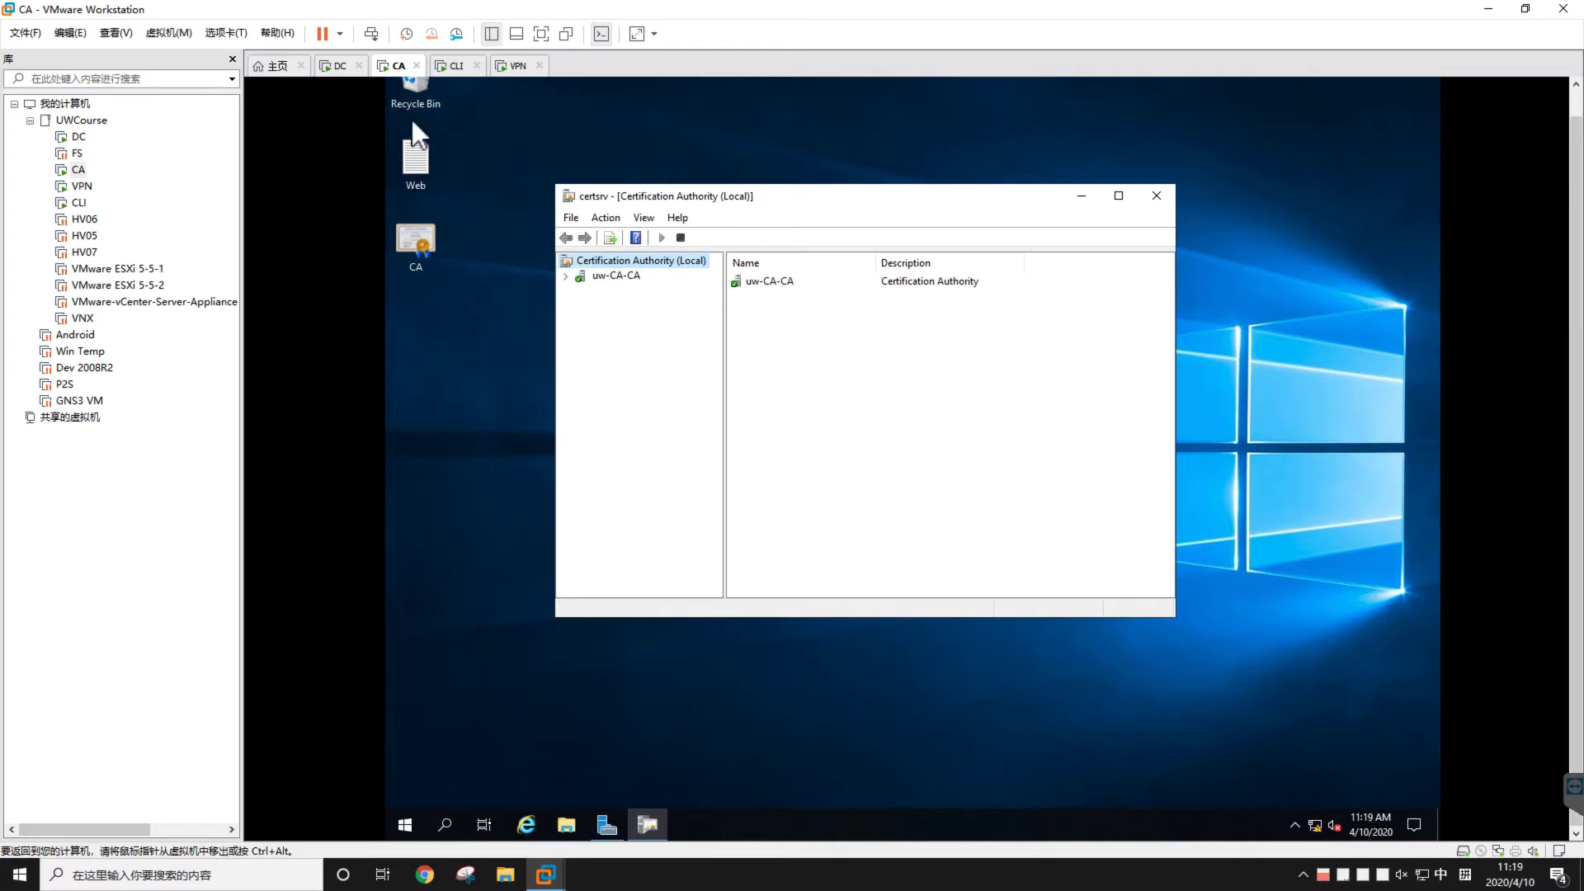
# Check the DC machine, then return to the CA machine and nudge the certificate console
pyautogui.click(334, 66)
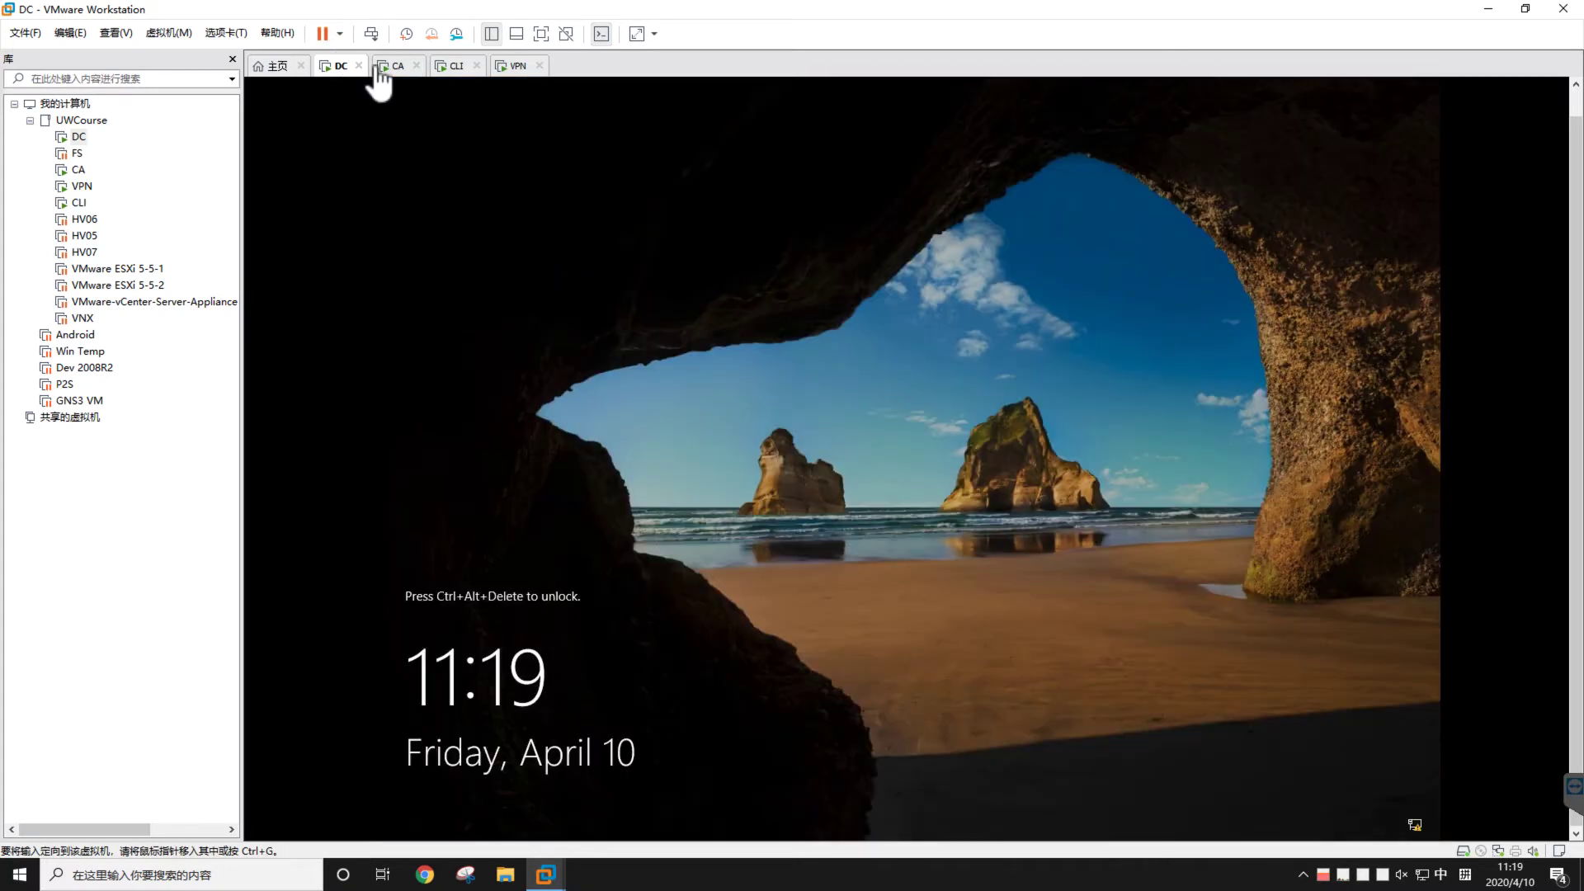
pyautogui.click(392, 68)
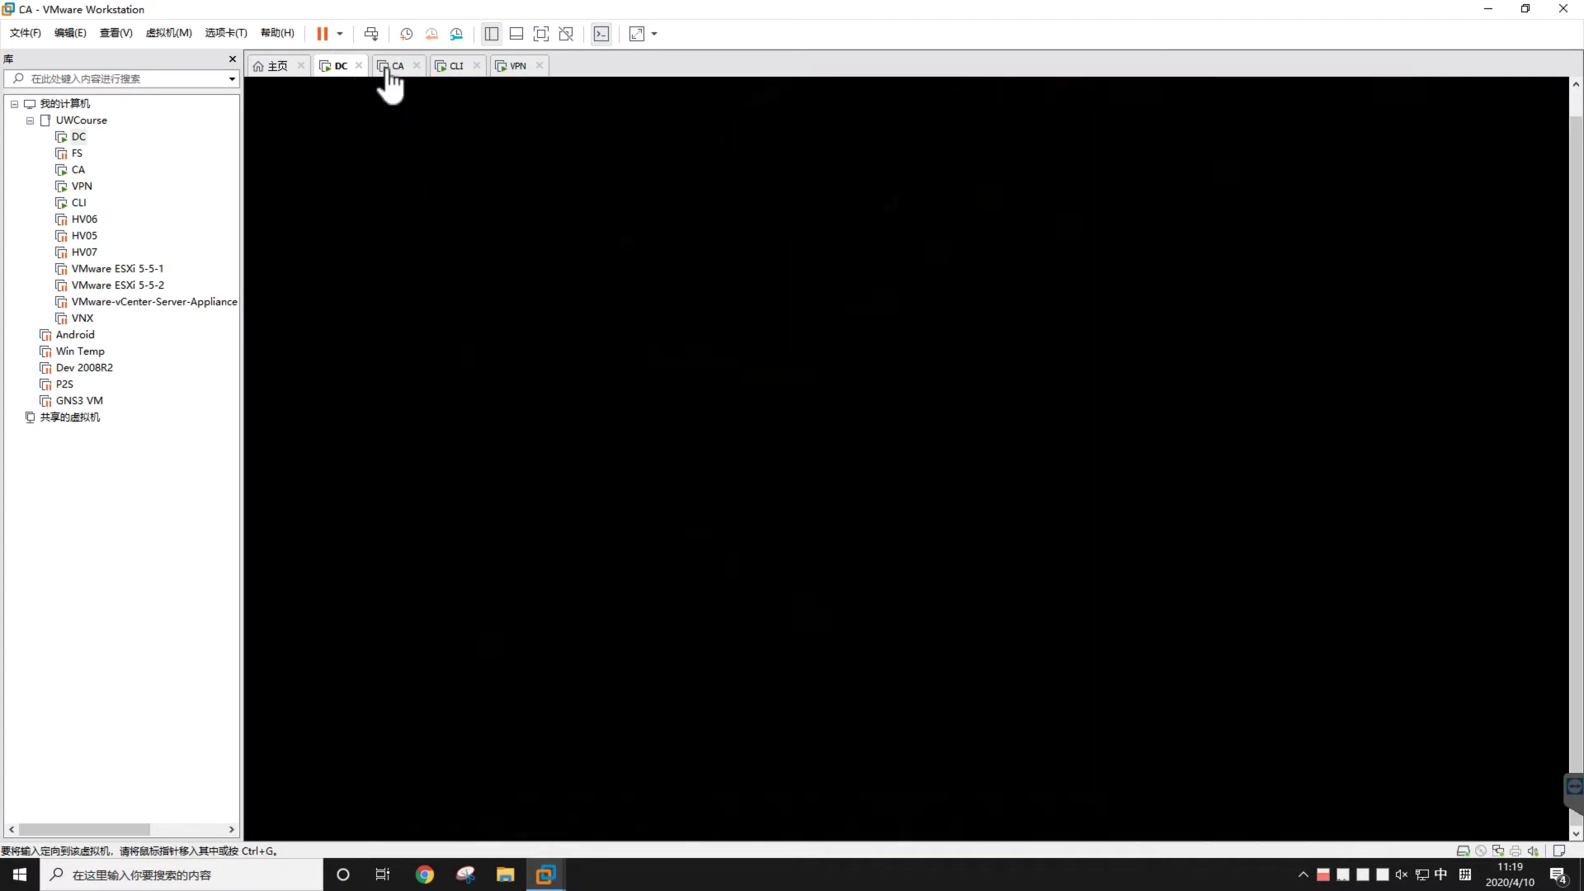
pyautogui.click(687, 421)
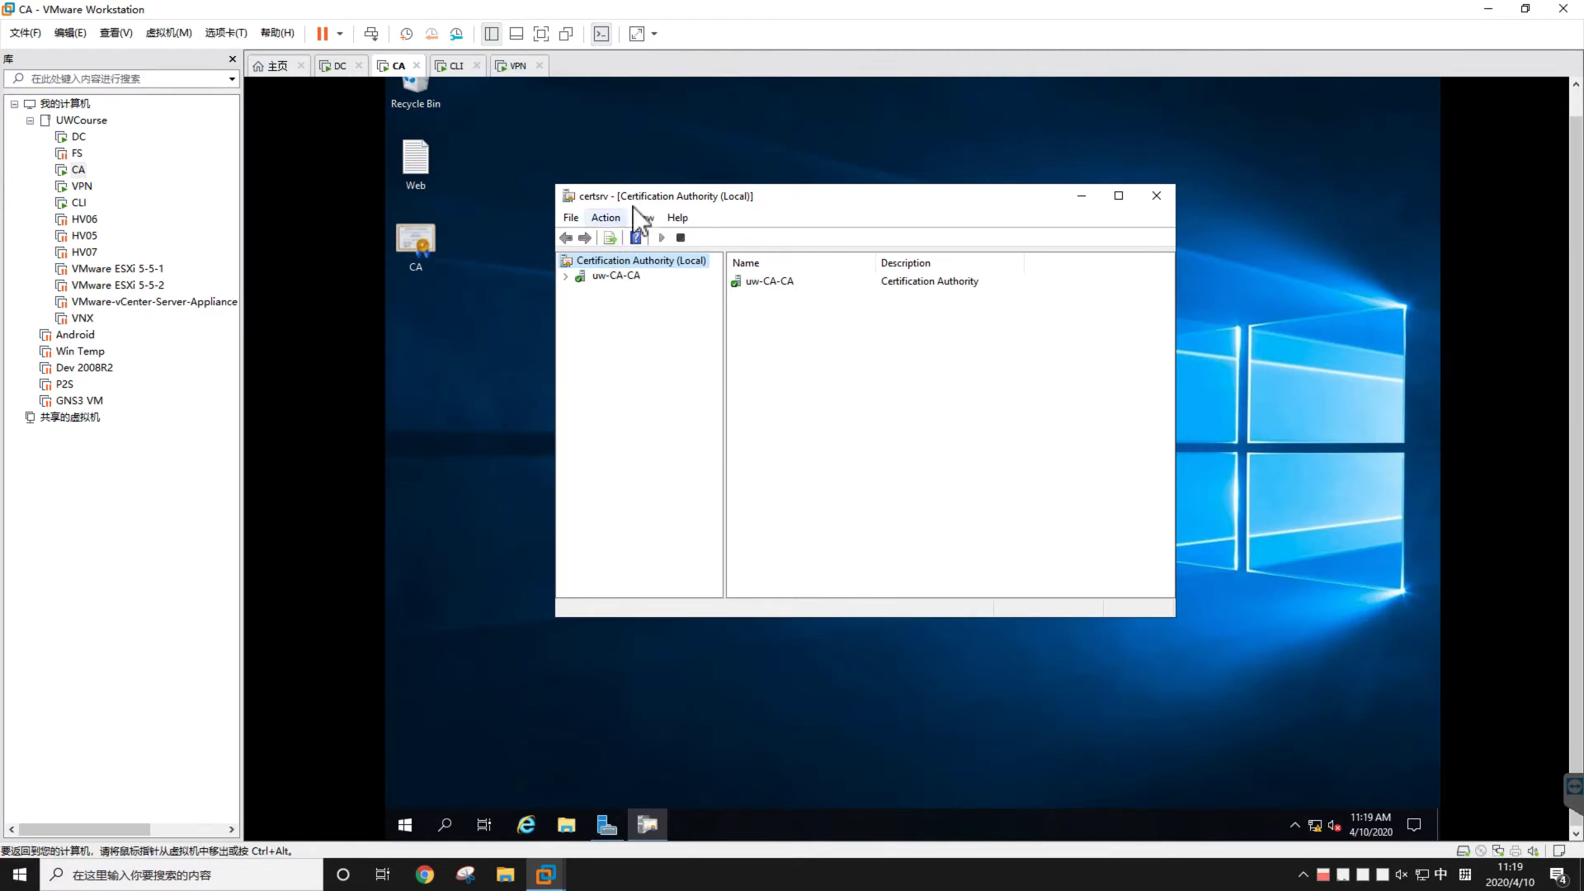
pyautogui.moveTo(633, 207); pyautogui.dragTo(620, 221)
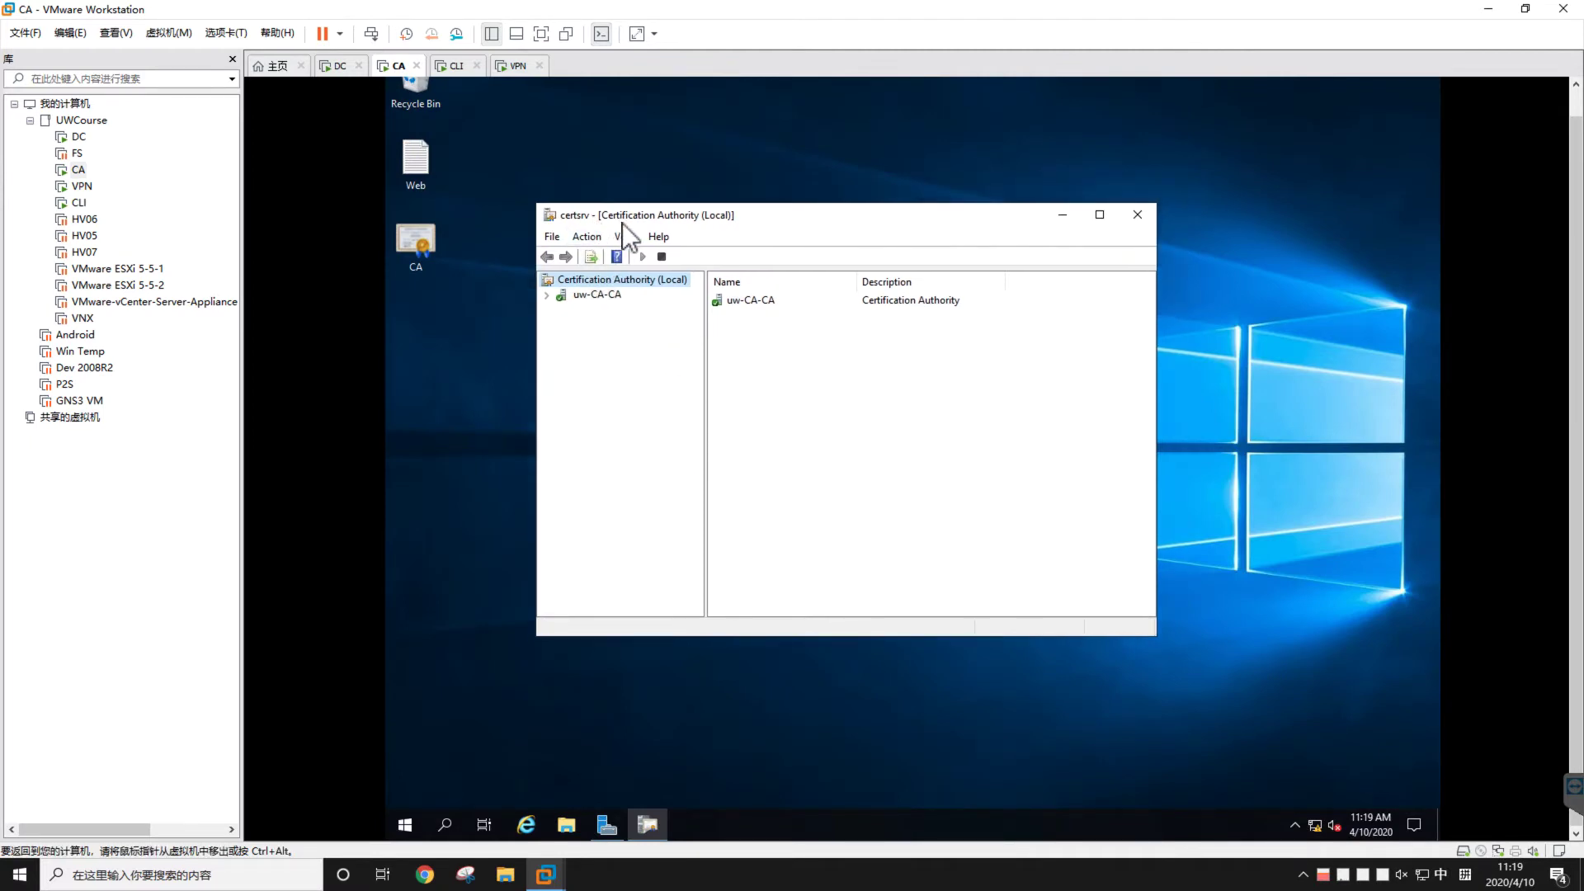
# Expand uw-CA-CA and browse Revoked, Issued, Pending and Failed, ending on Certificate Templates
pyautogui.click(544, 296)
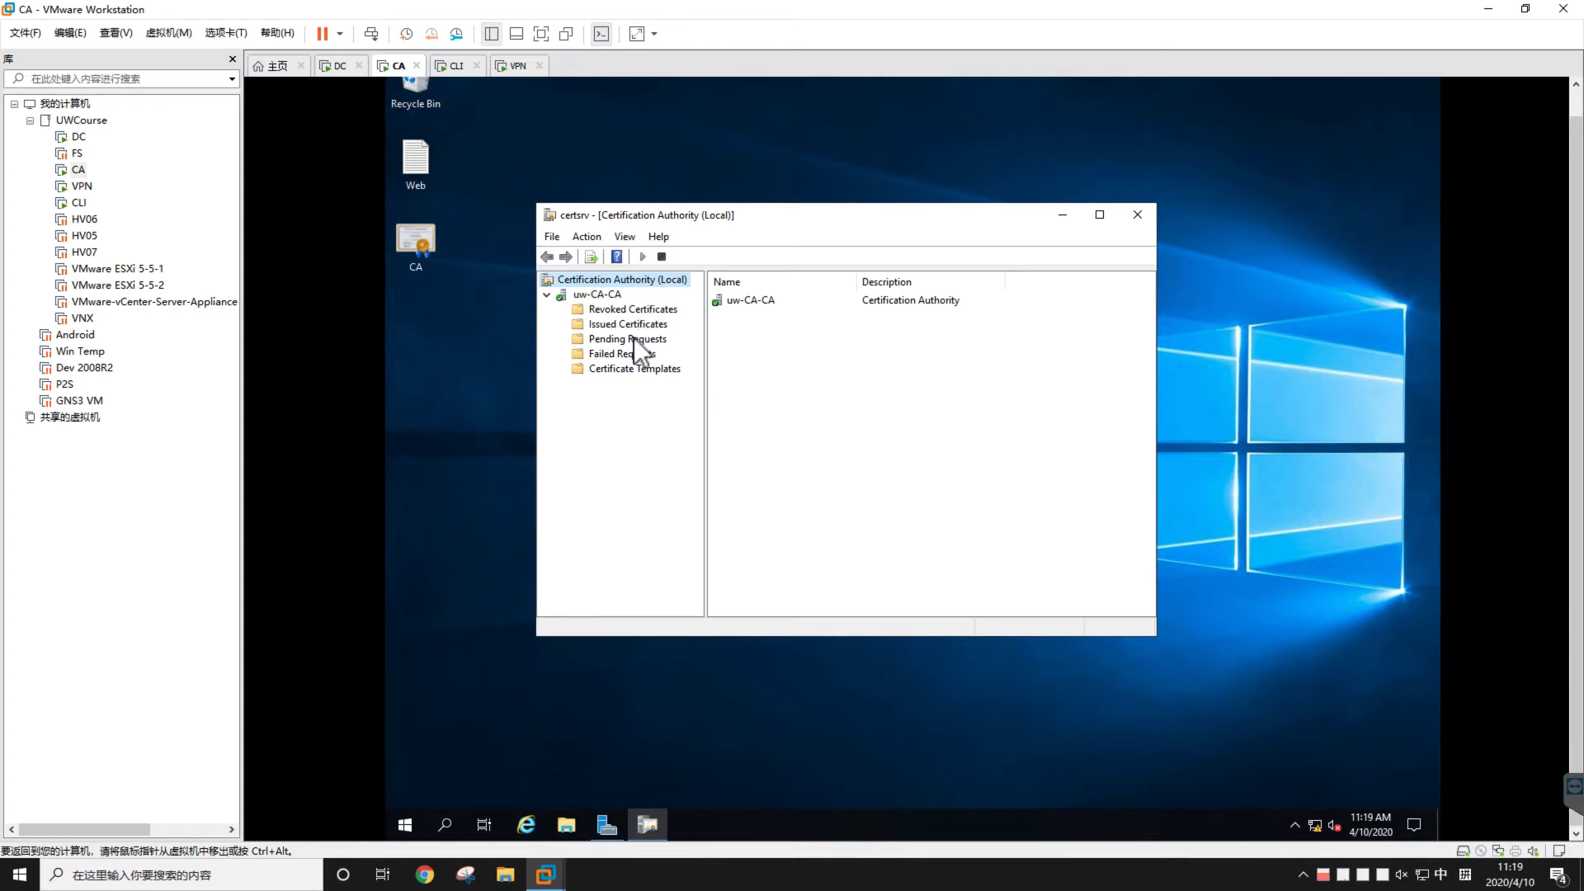
pyautogui.click(640, 310)
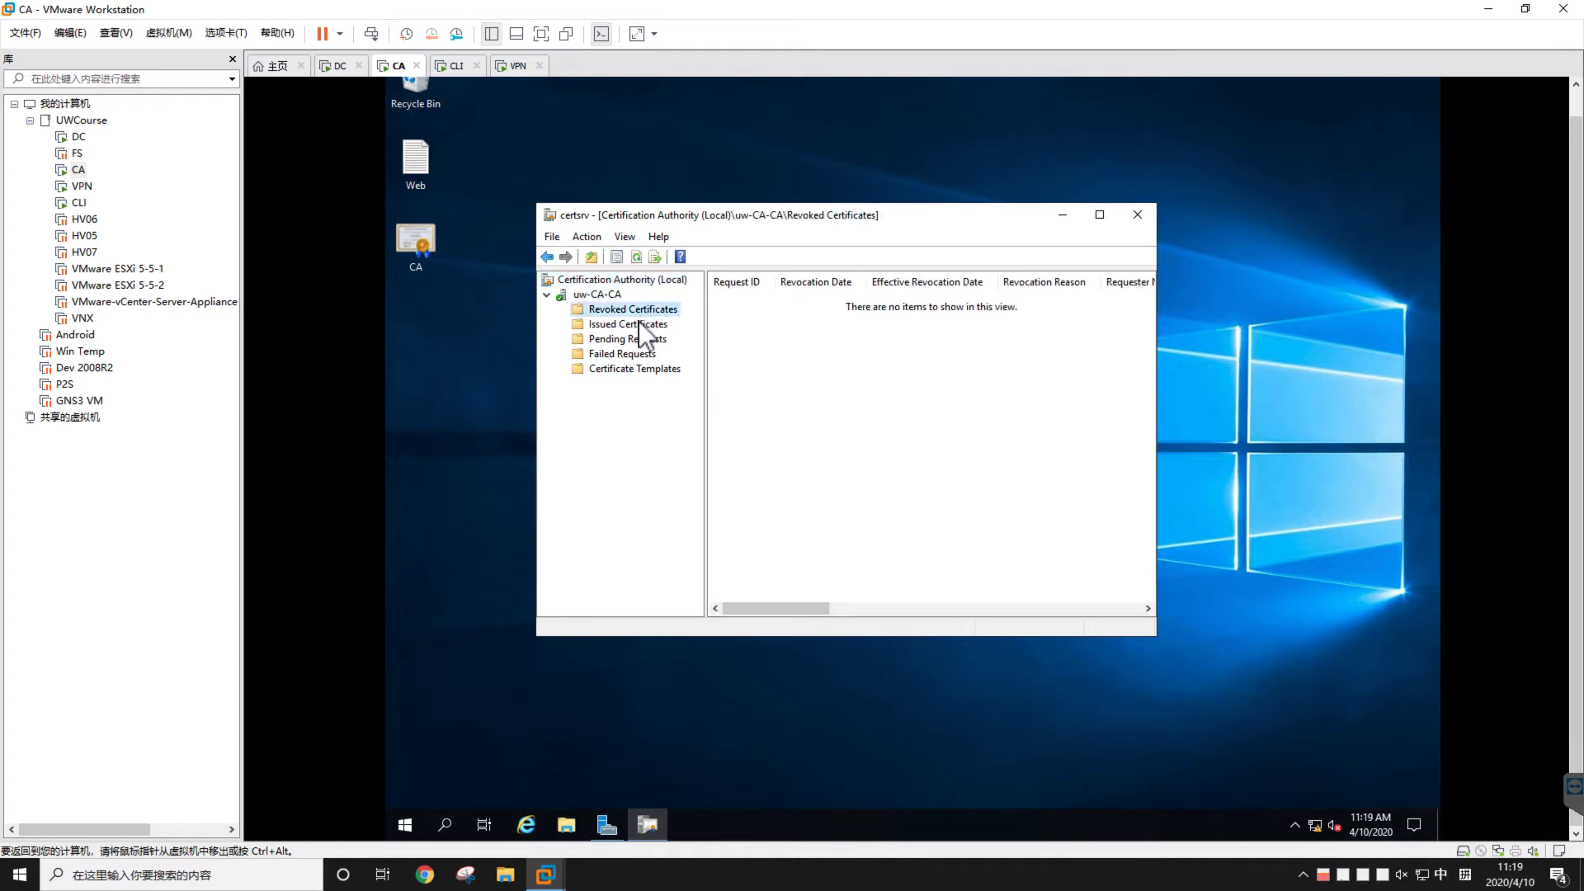
pyautogui.click(638, 322)
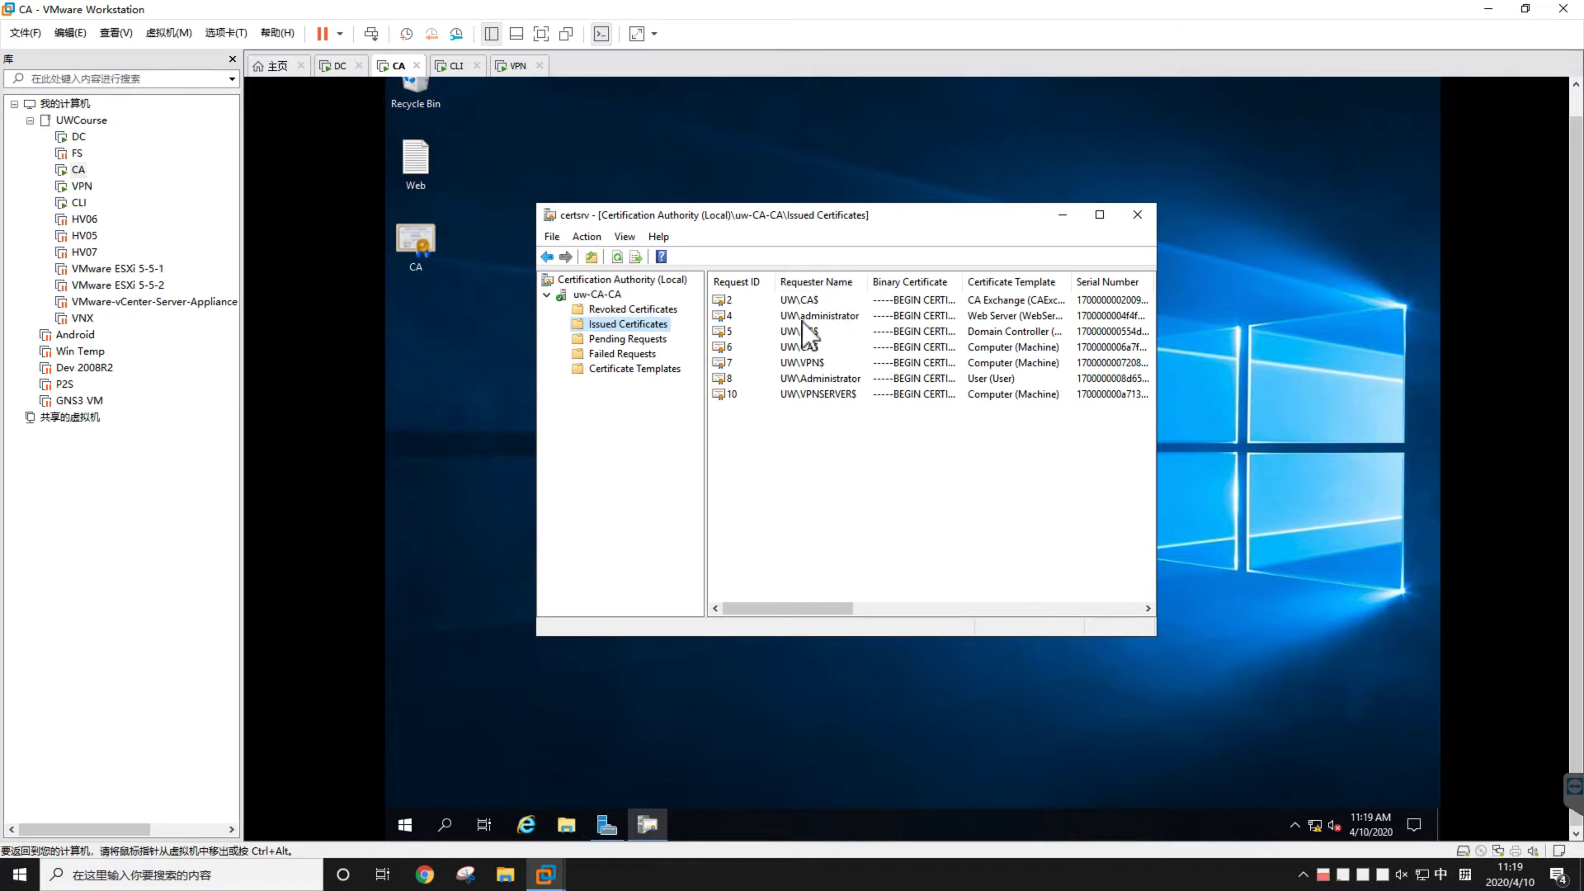
pyautogui.click(644, 345)
pyautogui.click(641, 356)
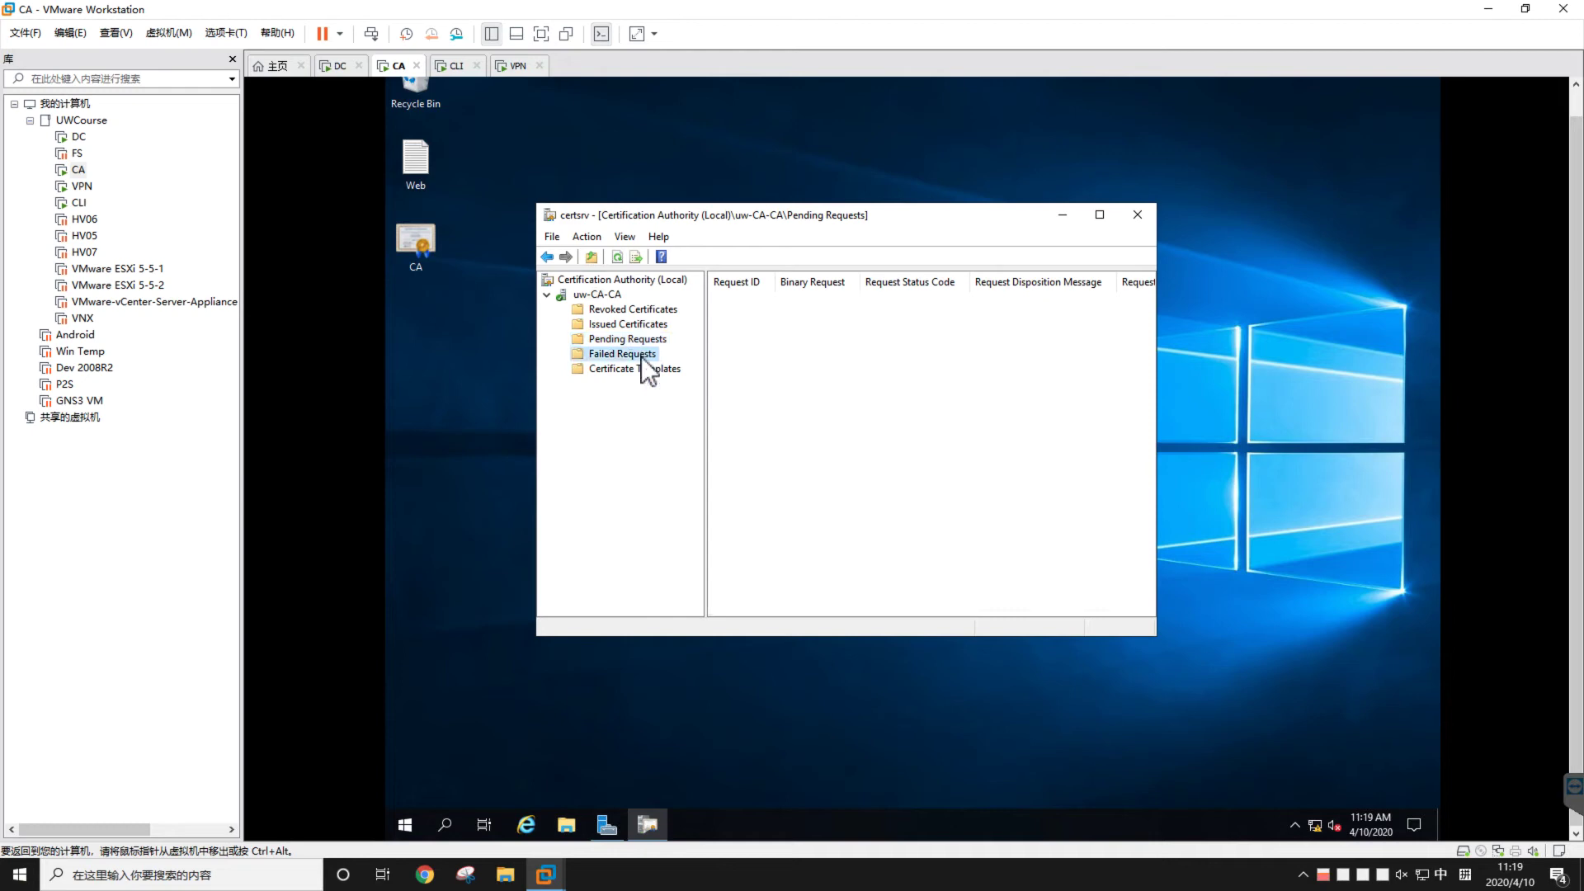
pyautogui.click(651, 368)
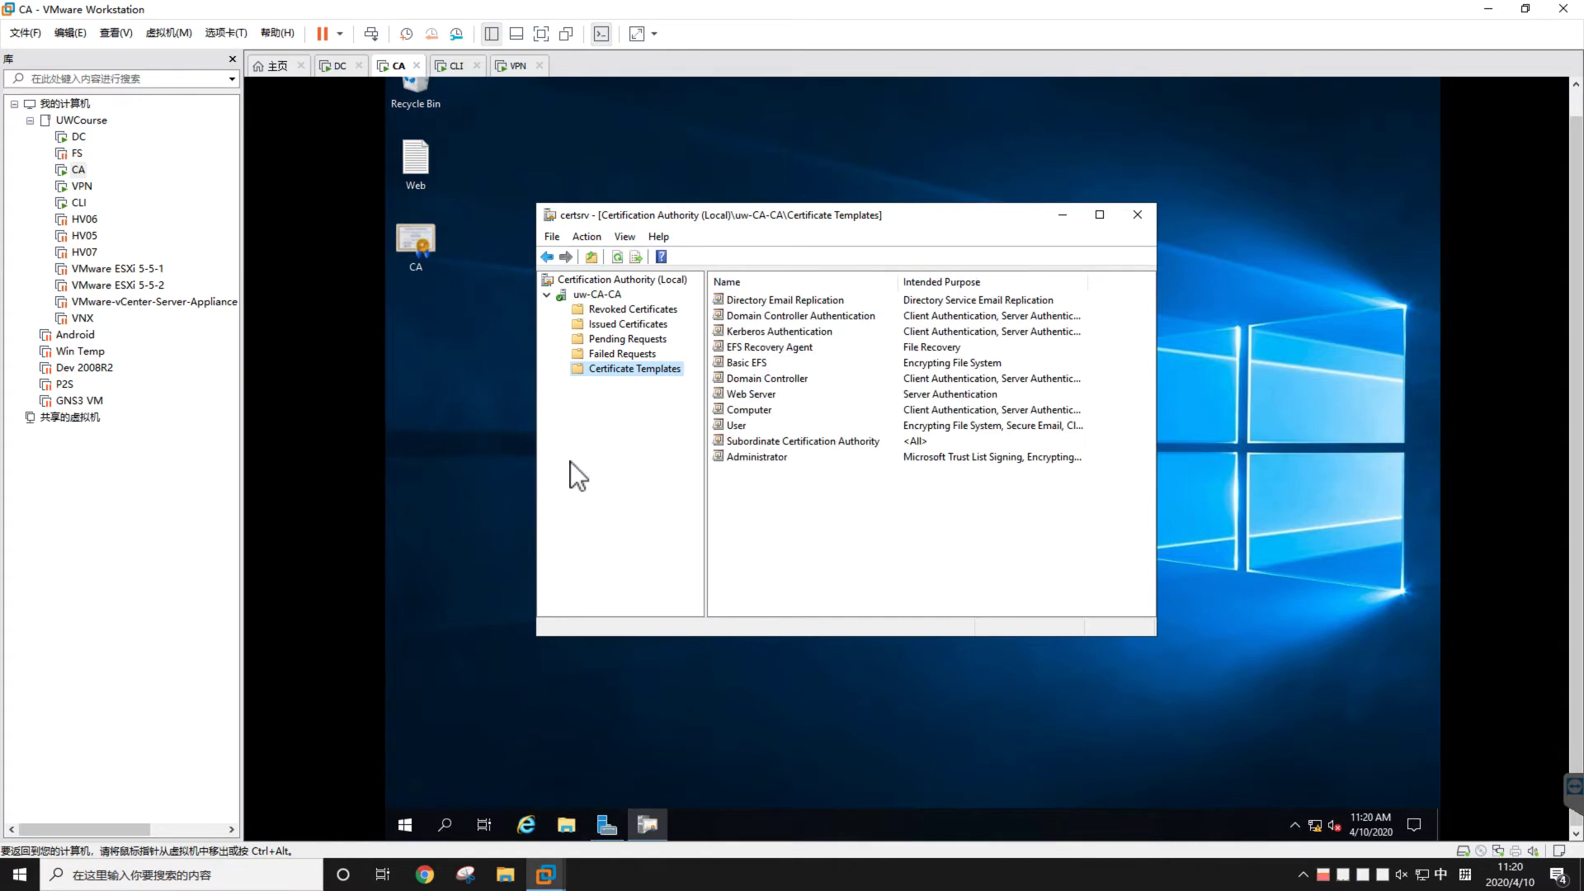
pyautogui.click(739, 425)
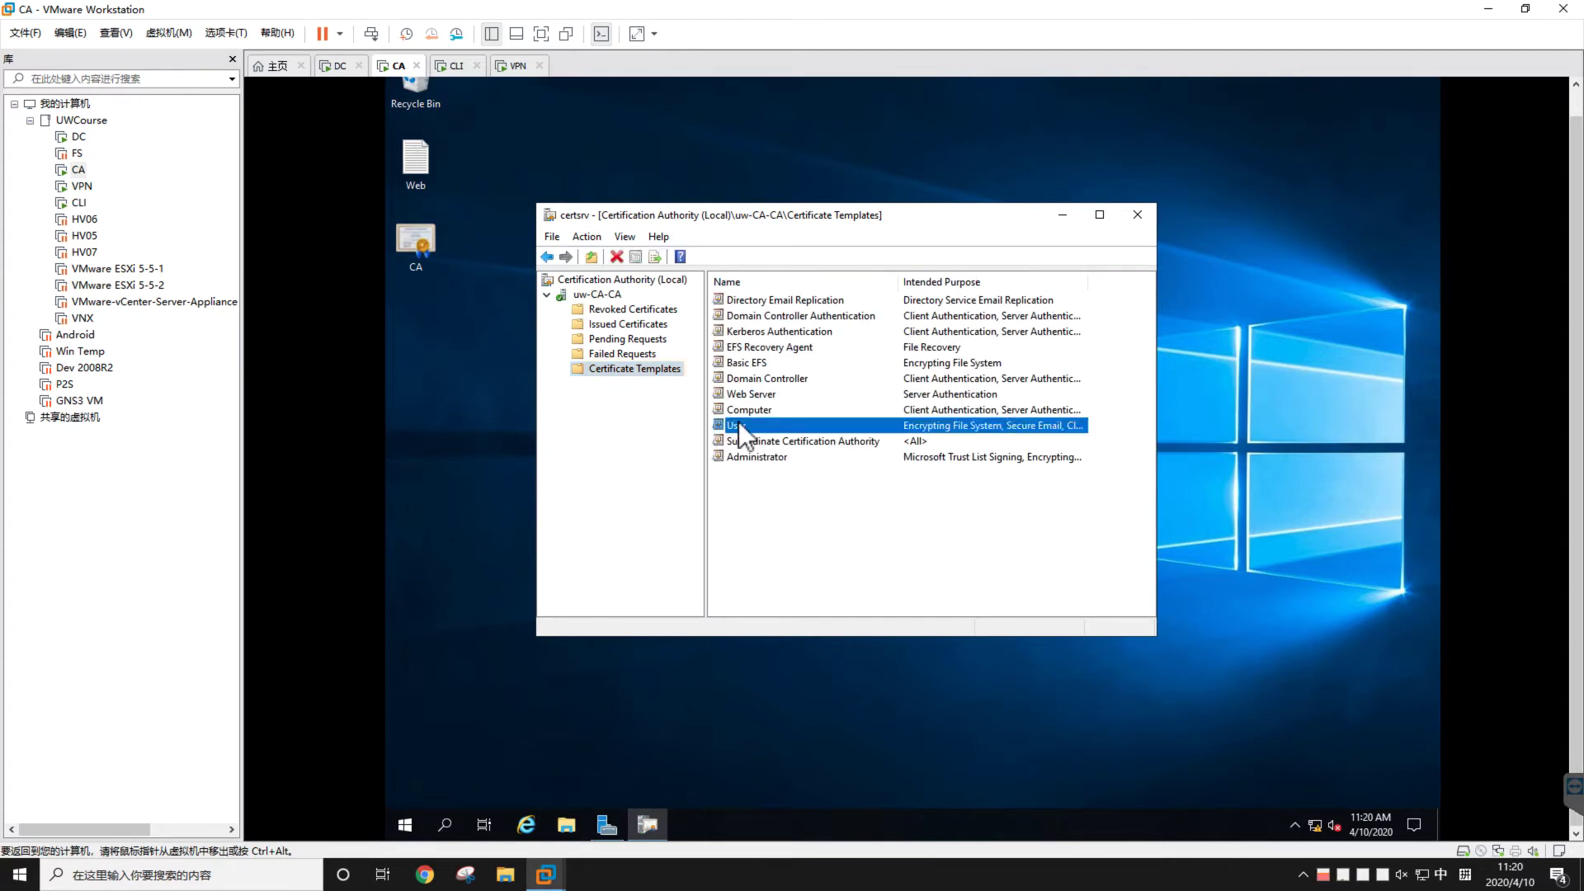
pyautogui.click(754, 486)
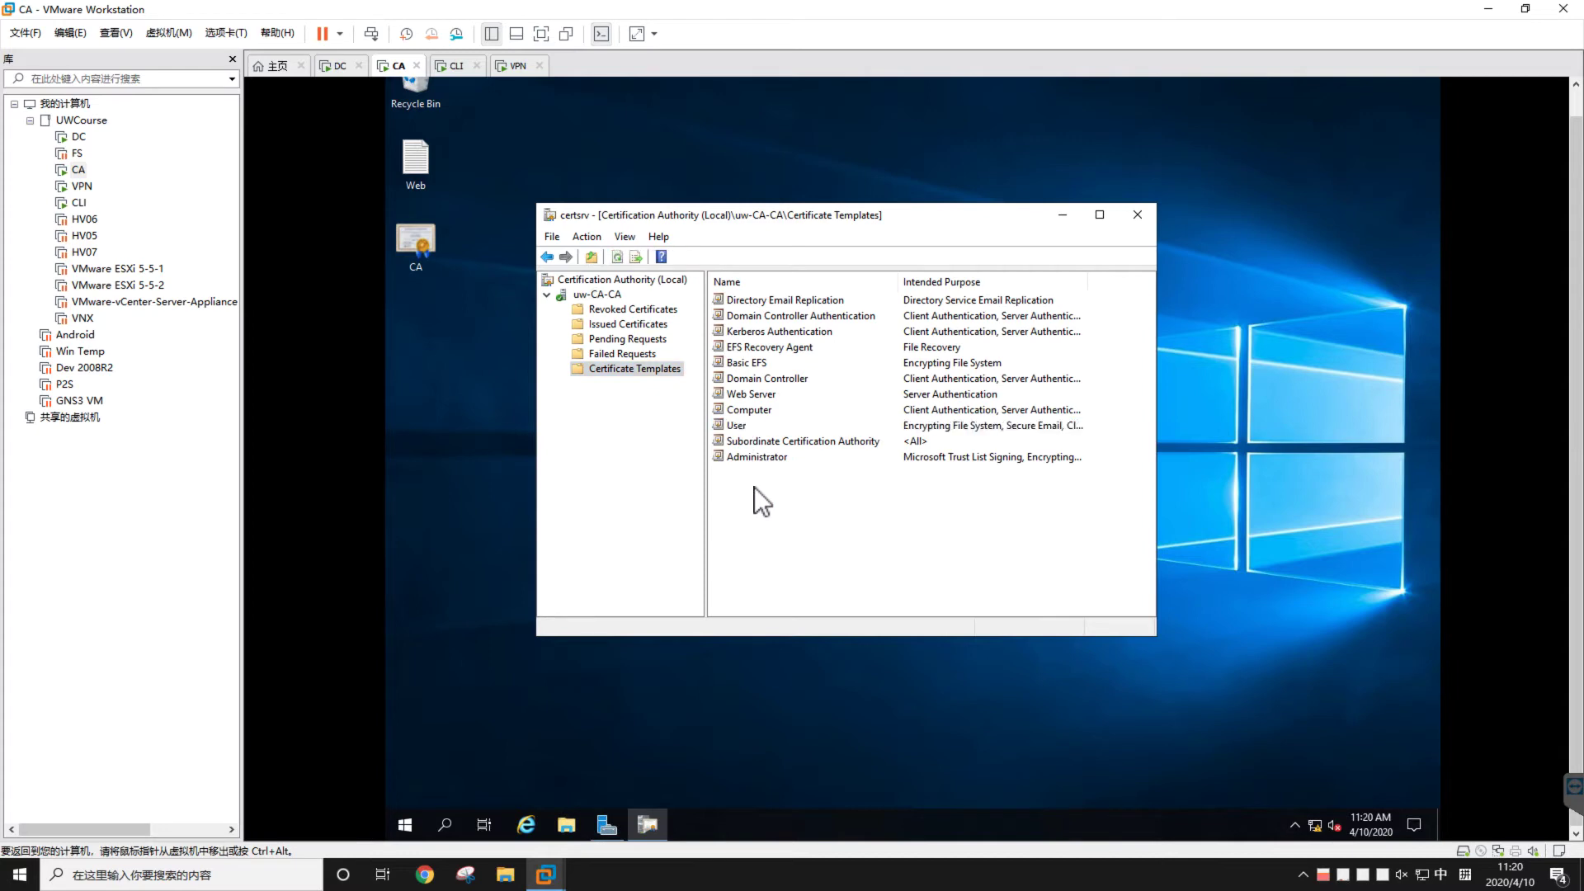
pyautogui.click(747, 438)
pyautogui.click(739, 426)
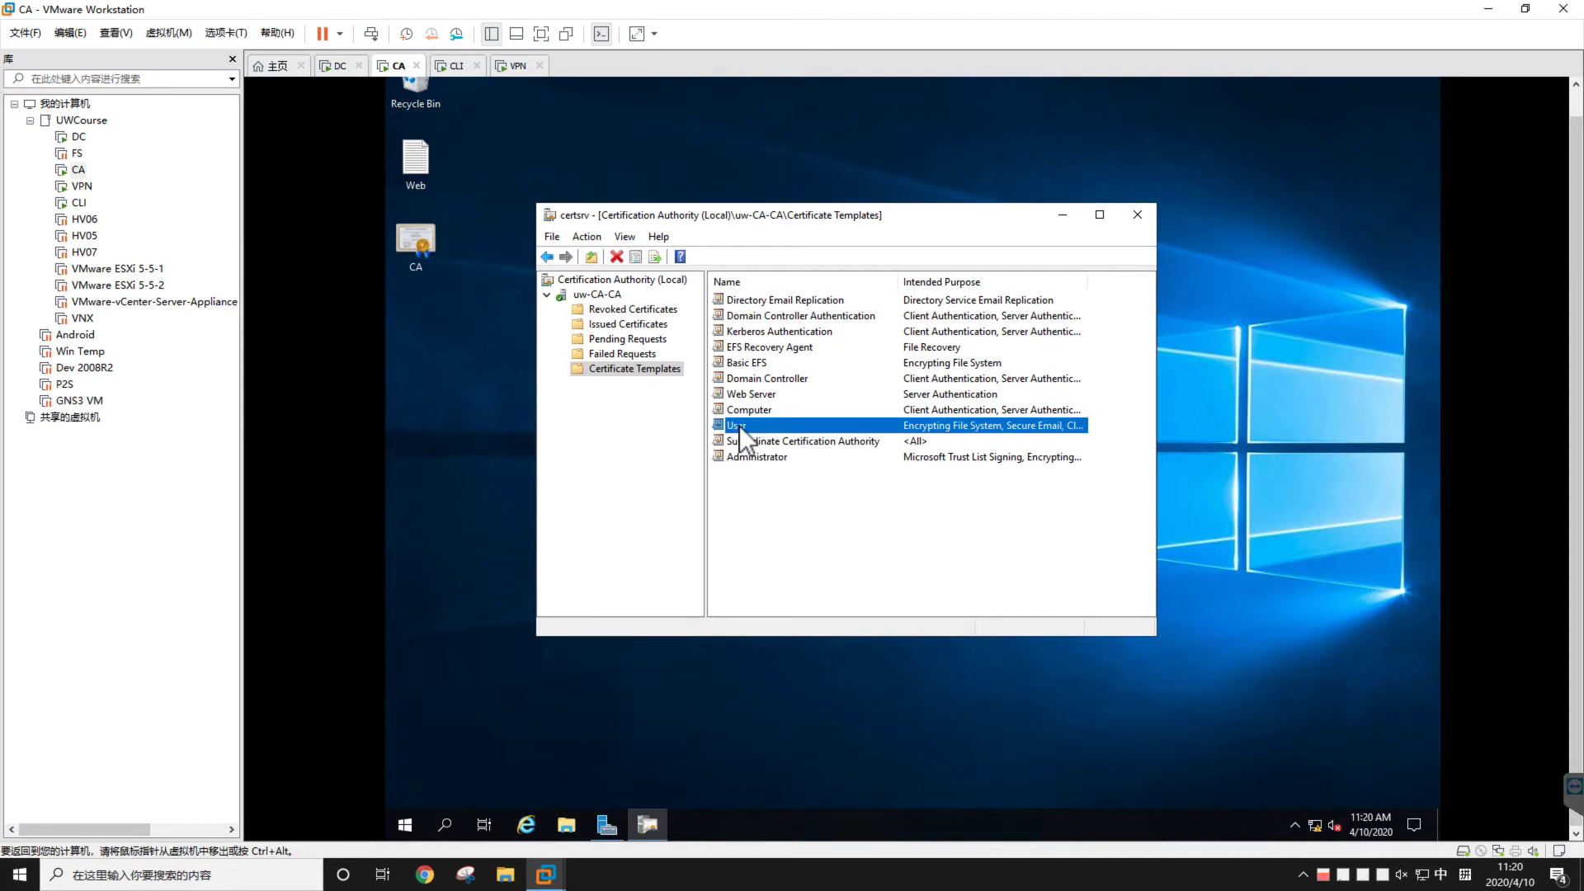
pyautogui.rightClick(744, 431)
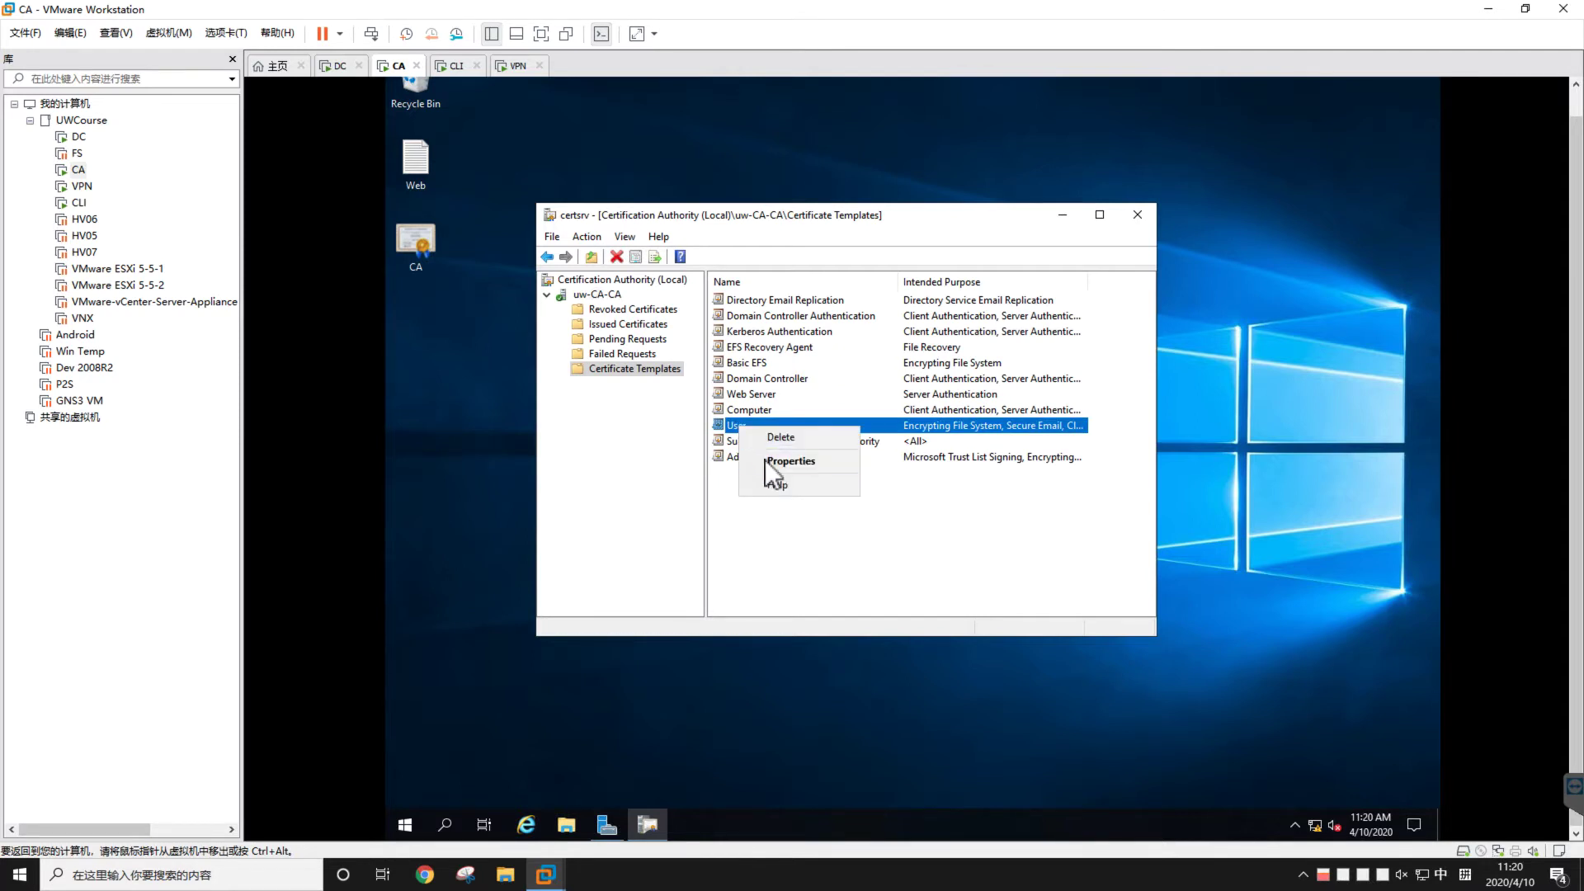
pyautogui.click(765, 459)
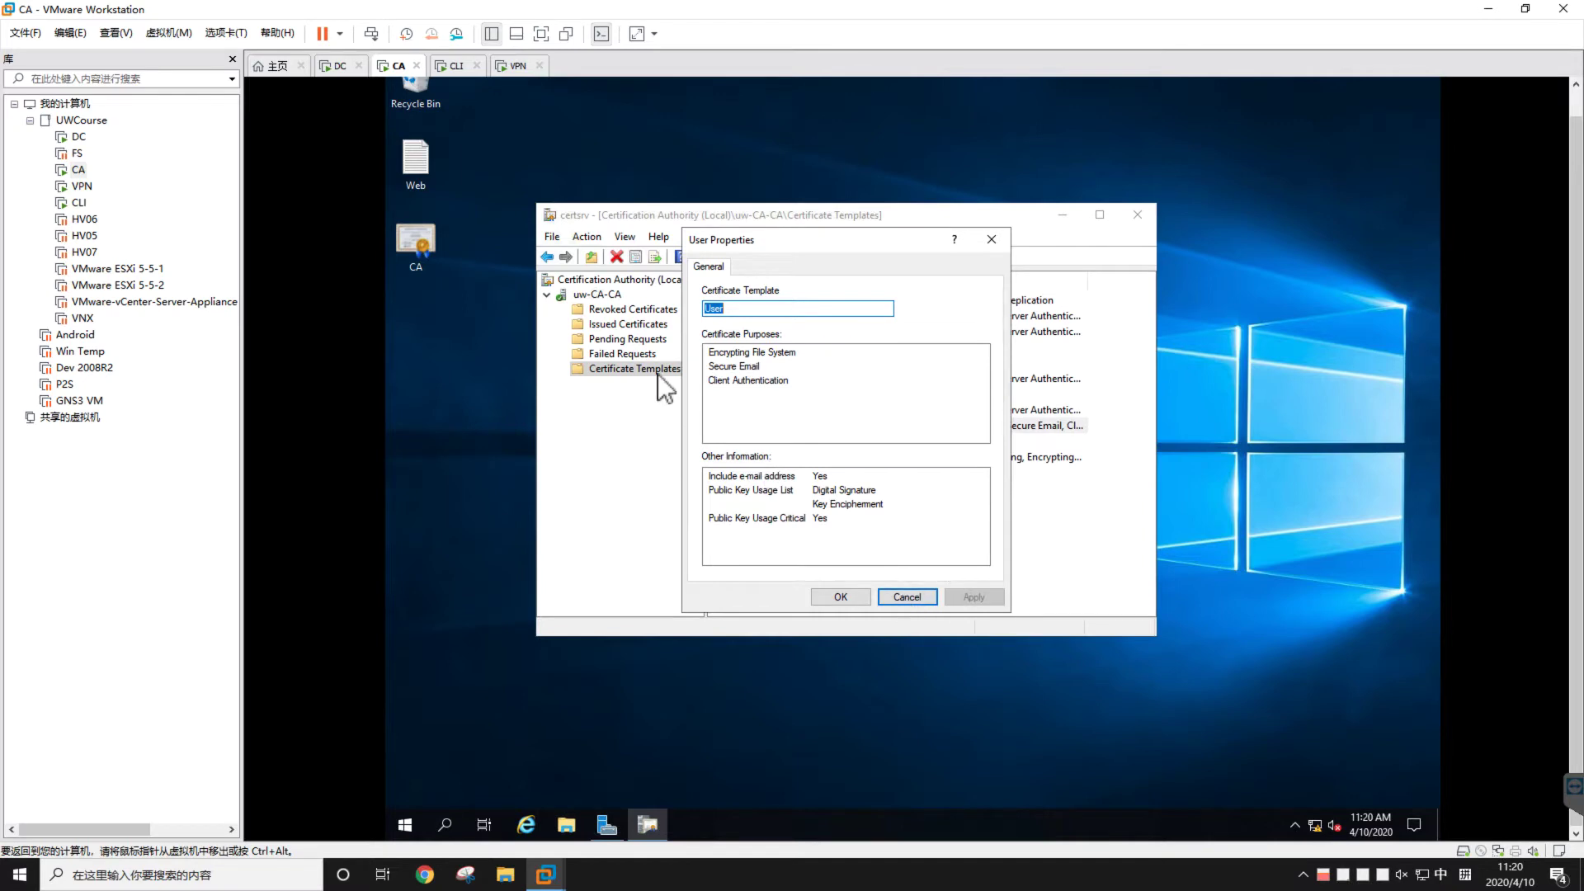
pyautogui.click(905, 597)
pyautogui.click(658, 370)
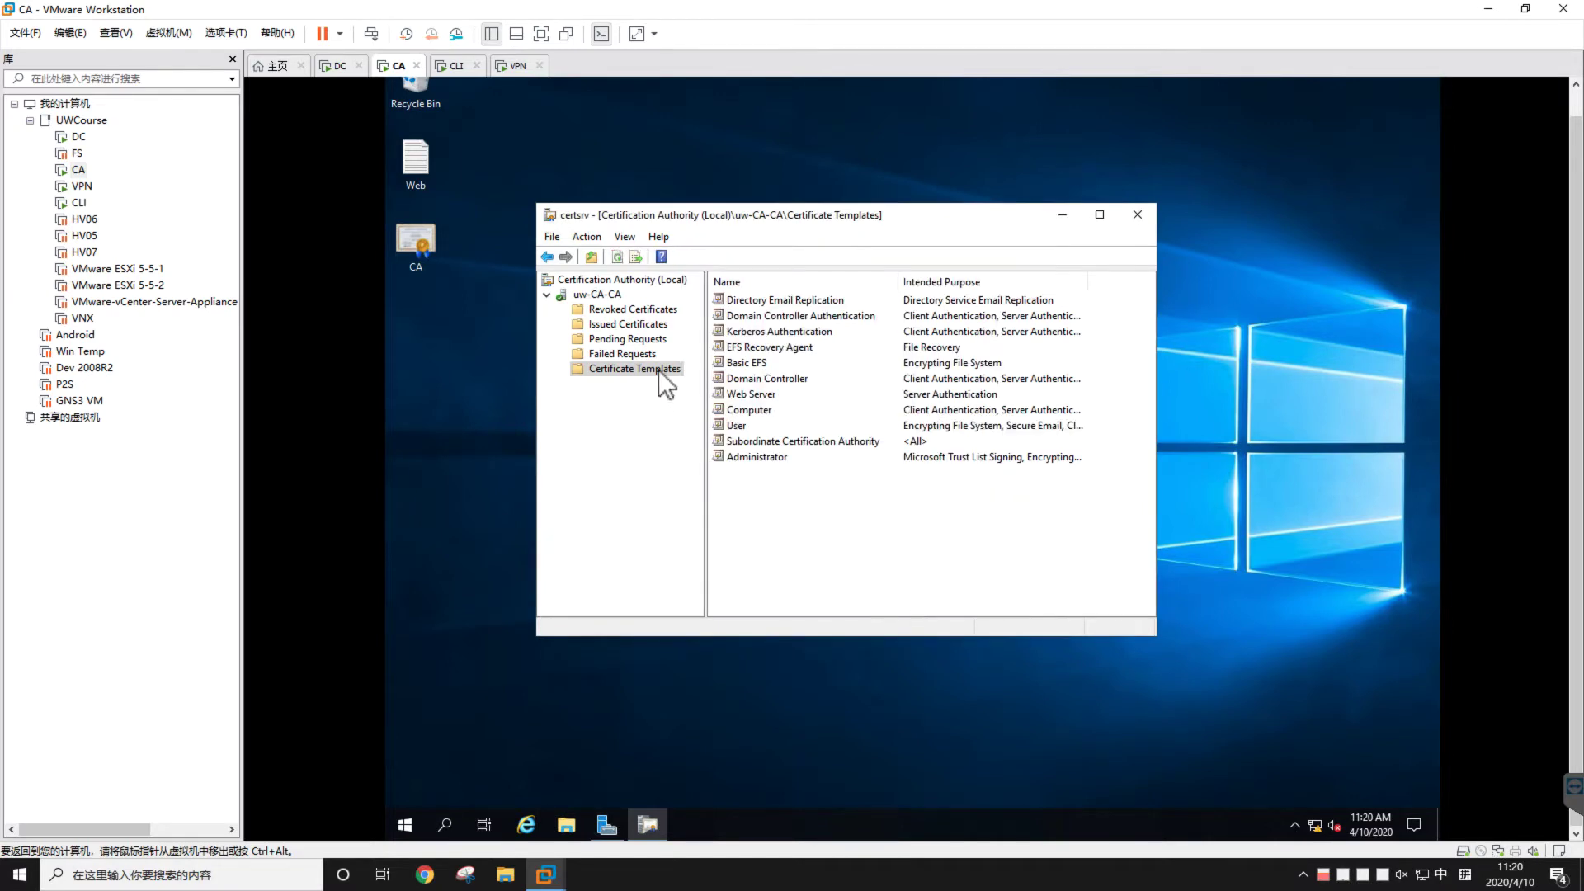
pyautogui.rightClick(658, 370)
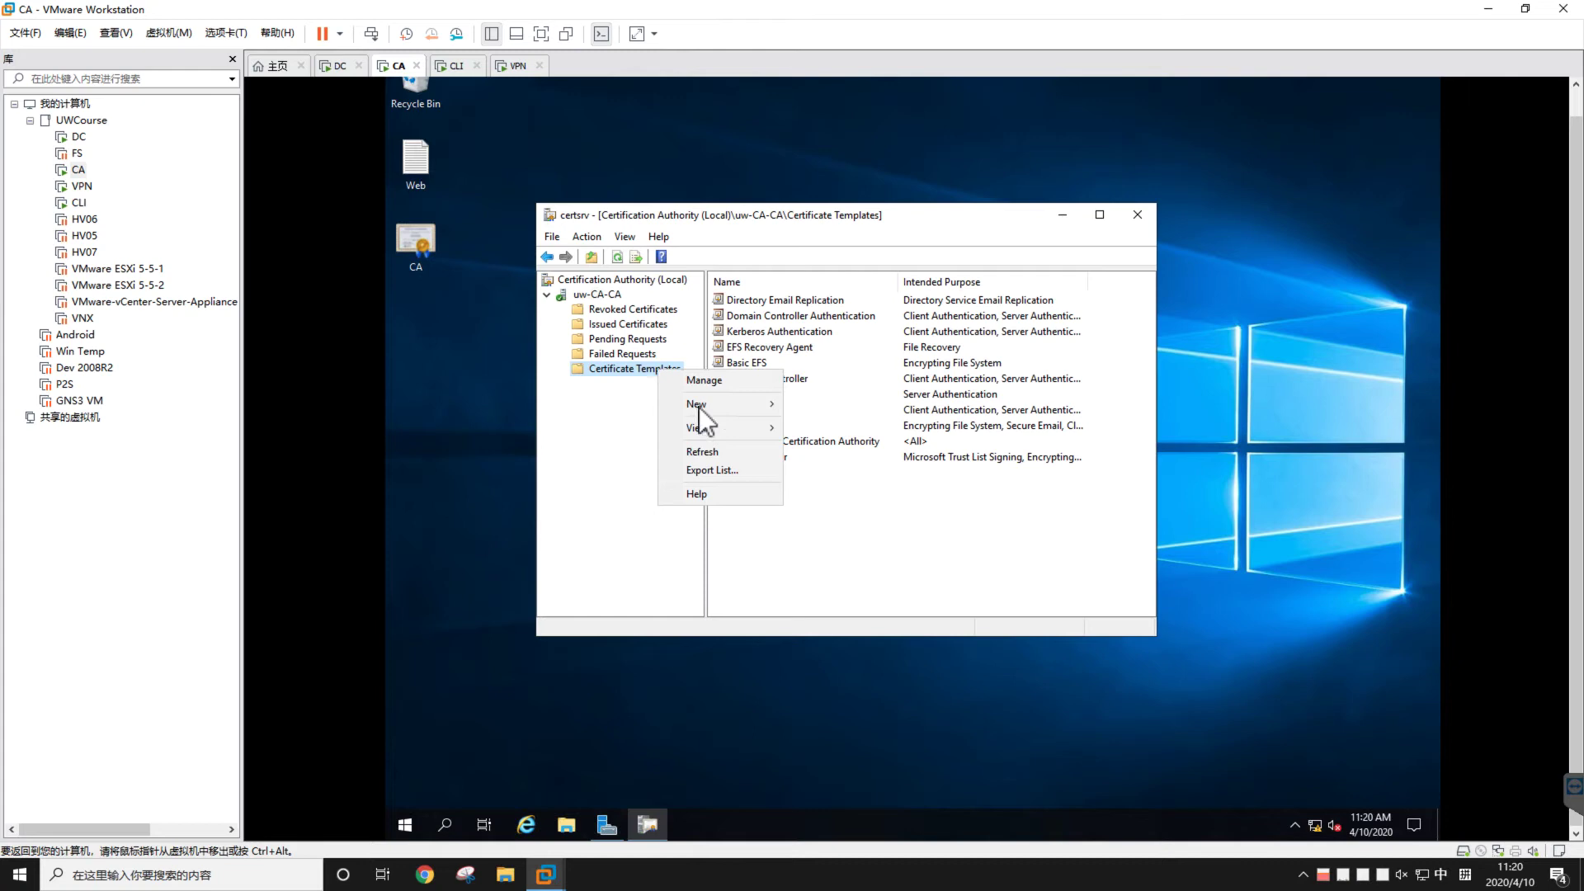
pyautogui.moveTo(695, 406)
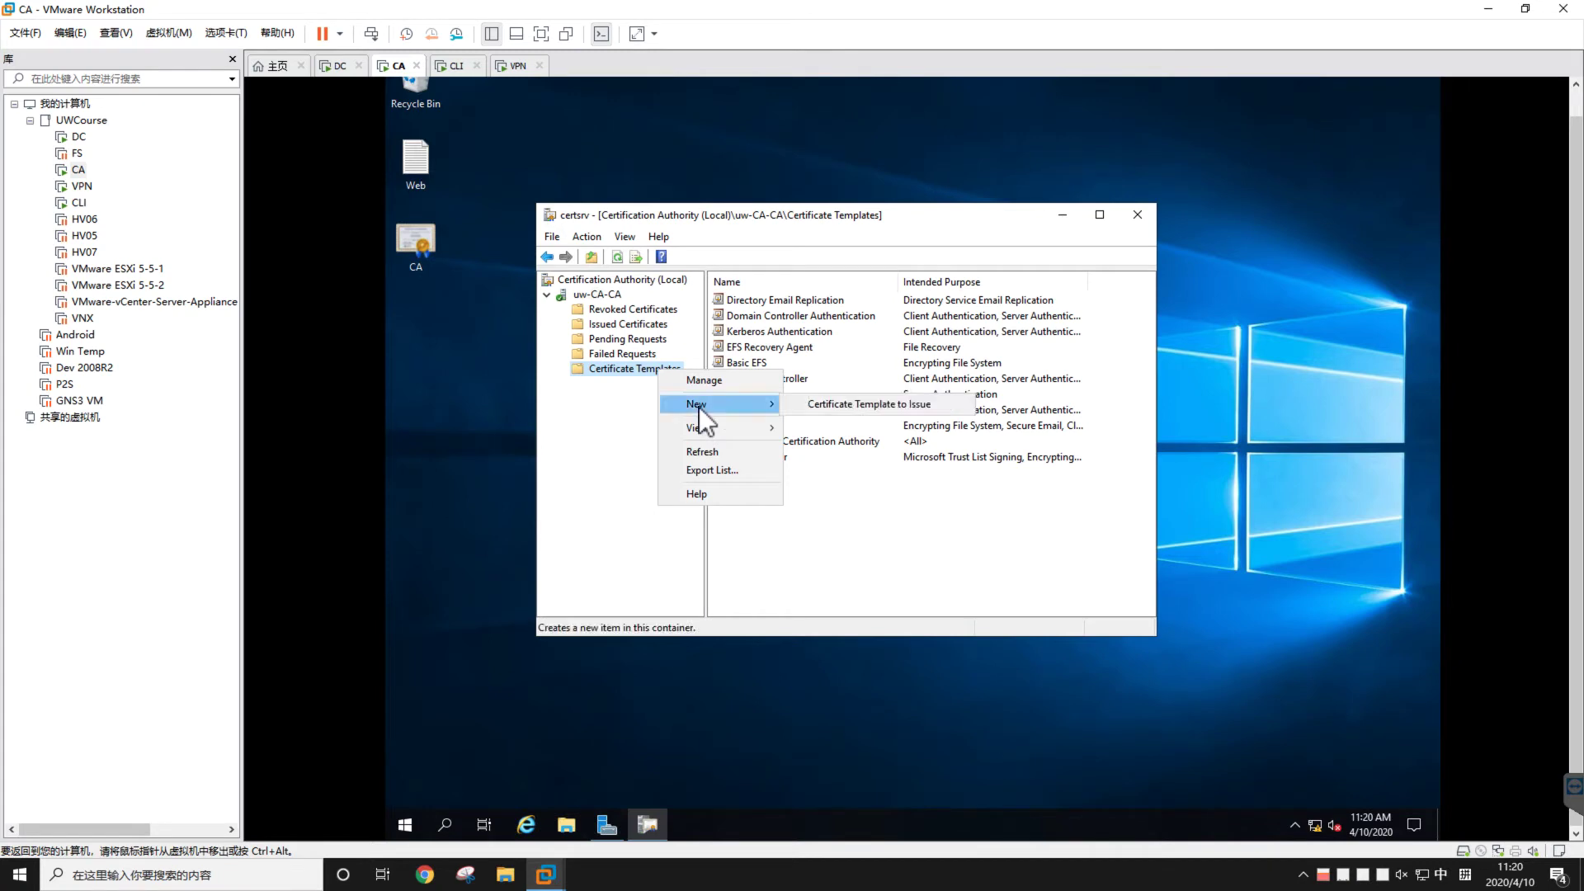
pyautogui.click(867, 531)
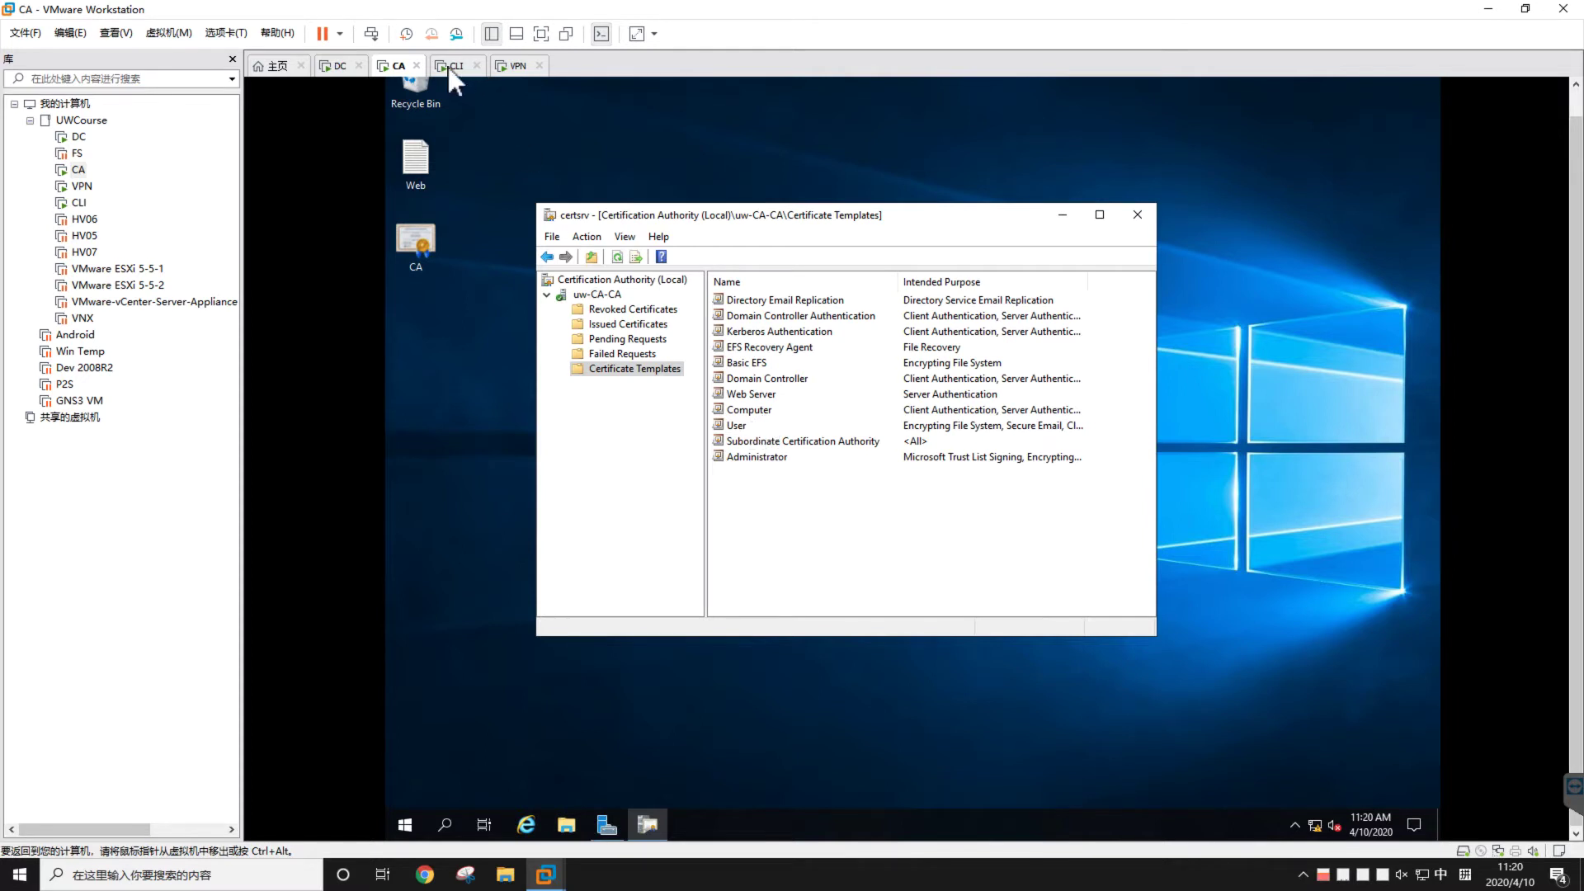
# Switch to the VPN machine, send Ctrl+Alt+Del, and sign in with the administrator password
pyautogui.click(513, 68)
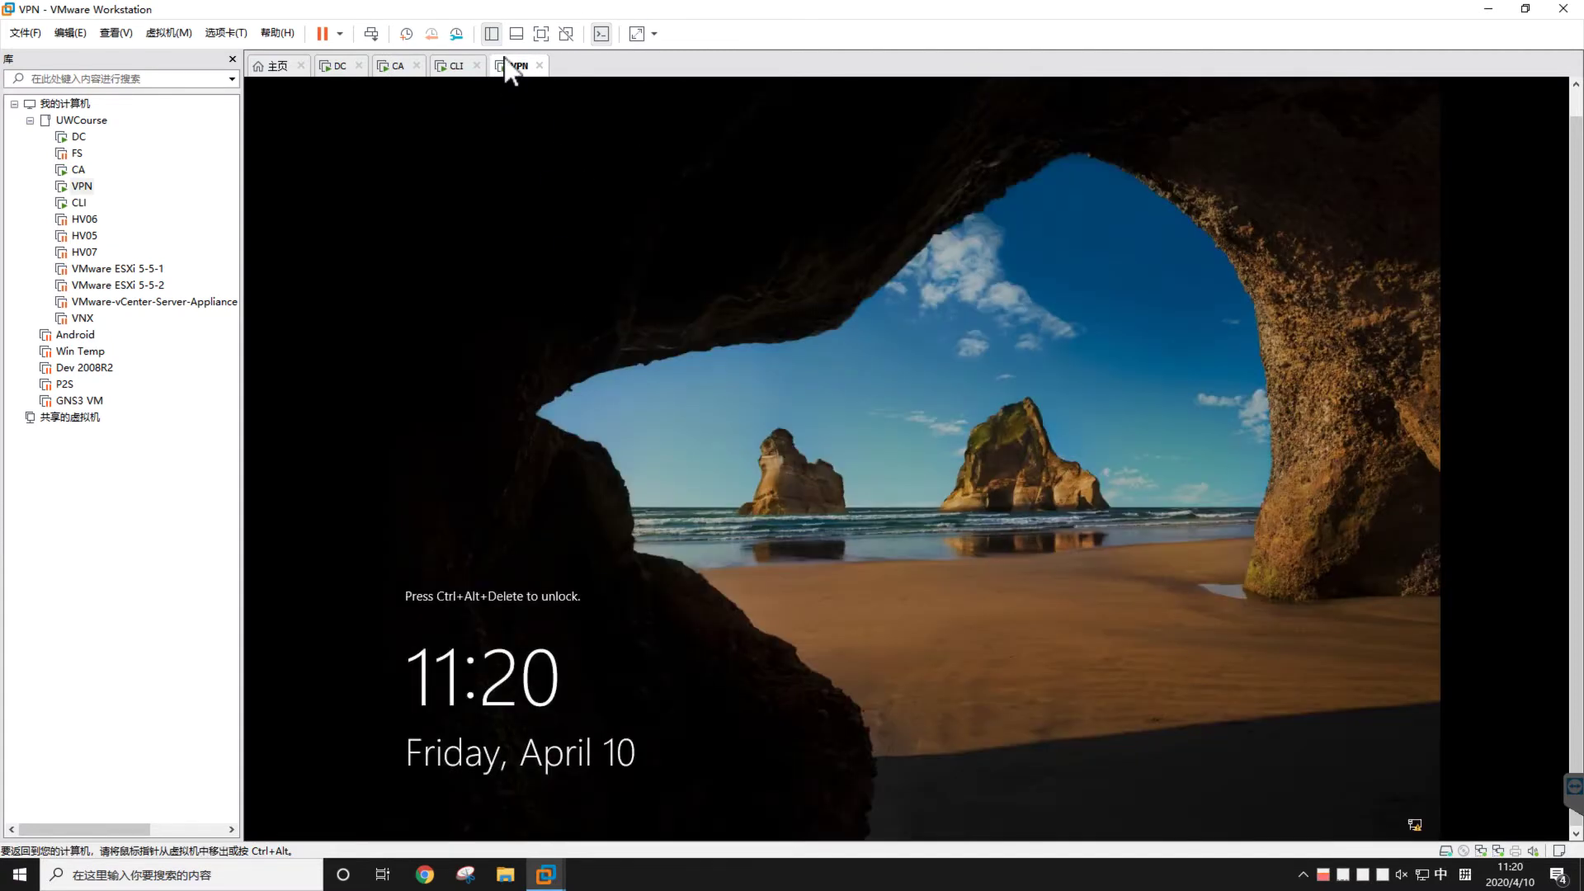
pyautogui.rightClick(517, 72)
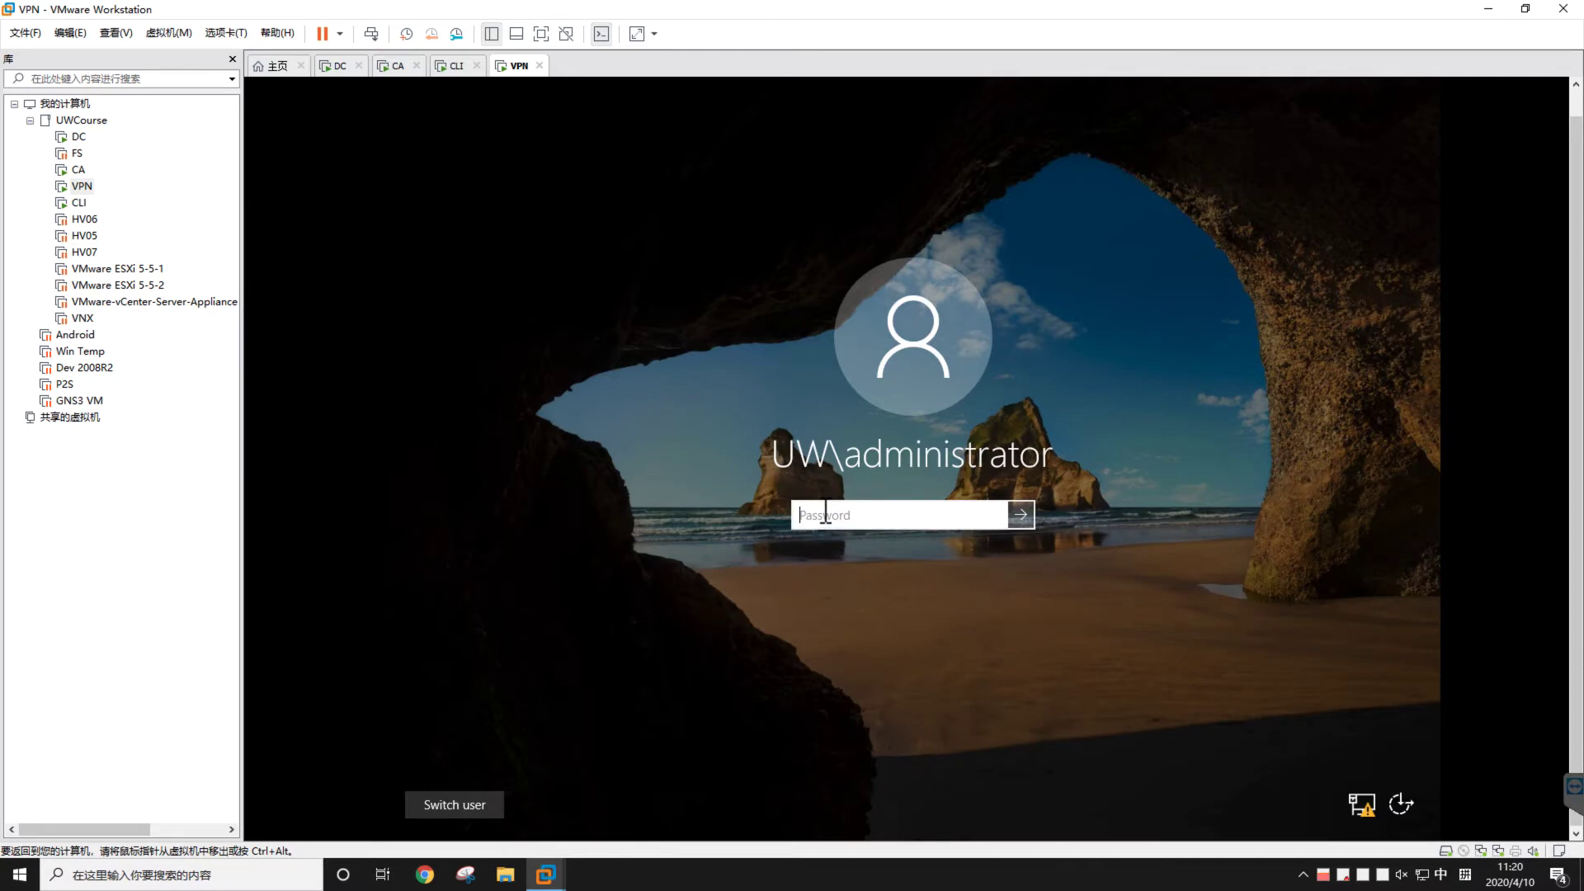
pyautogui.write('••••••••••')
pyautogui.press('Return')
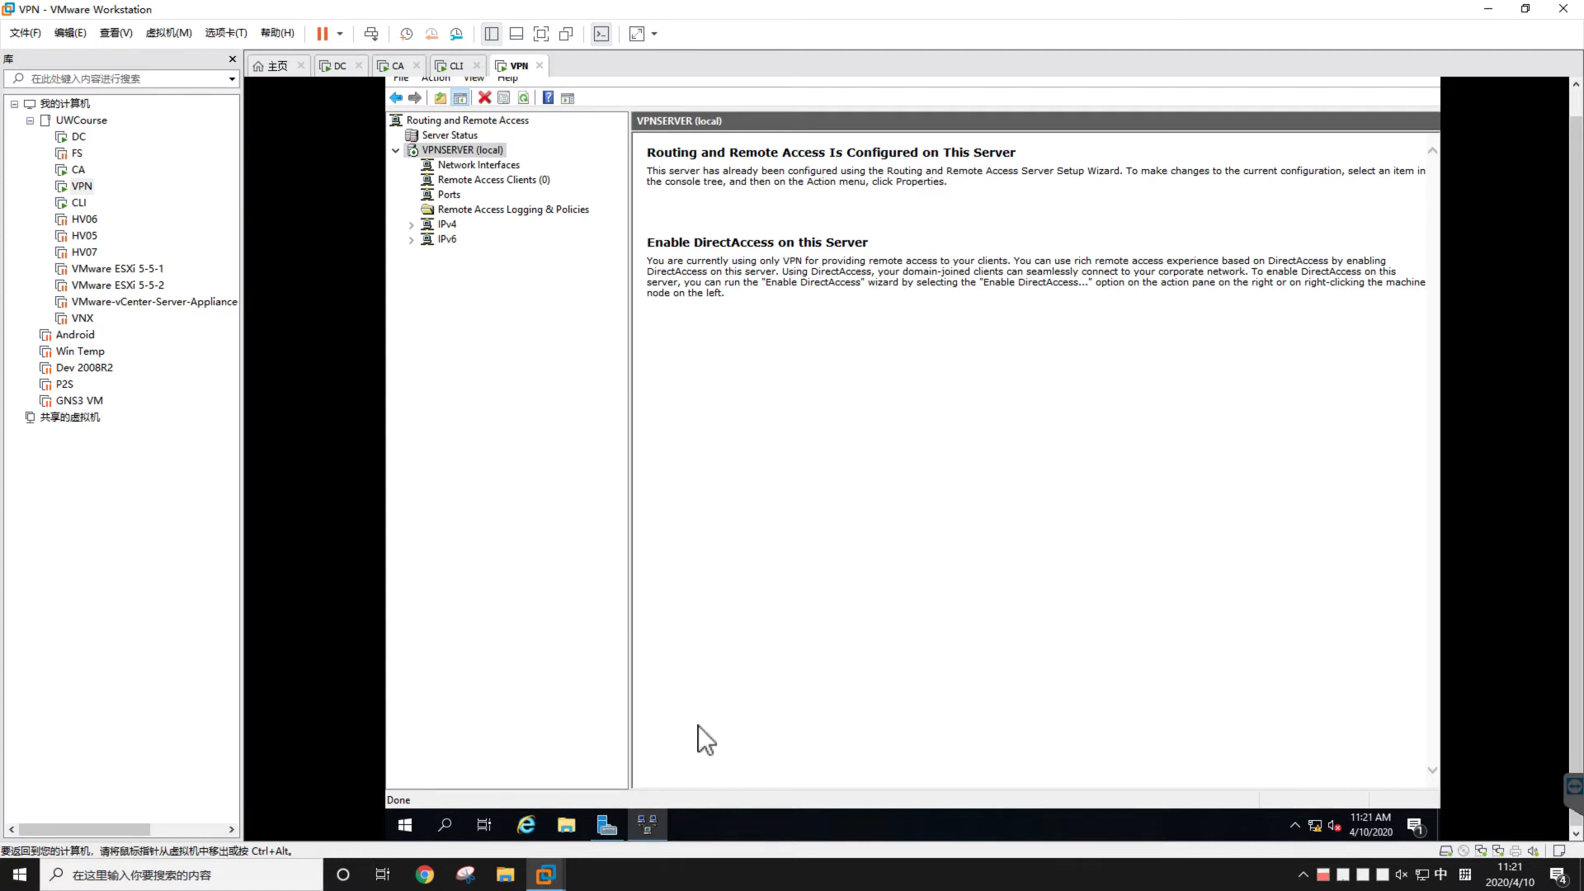
# Launch an empty management console by running mmc
pyautogui.press('super+r')
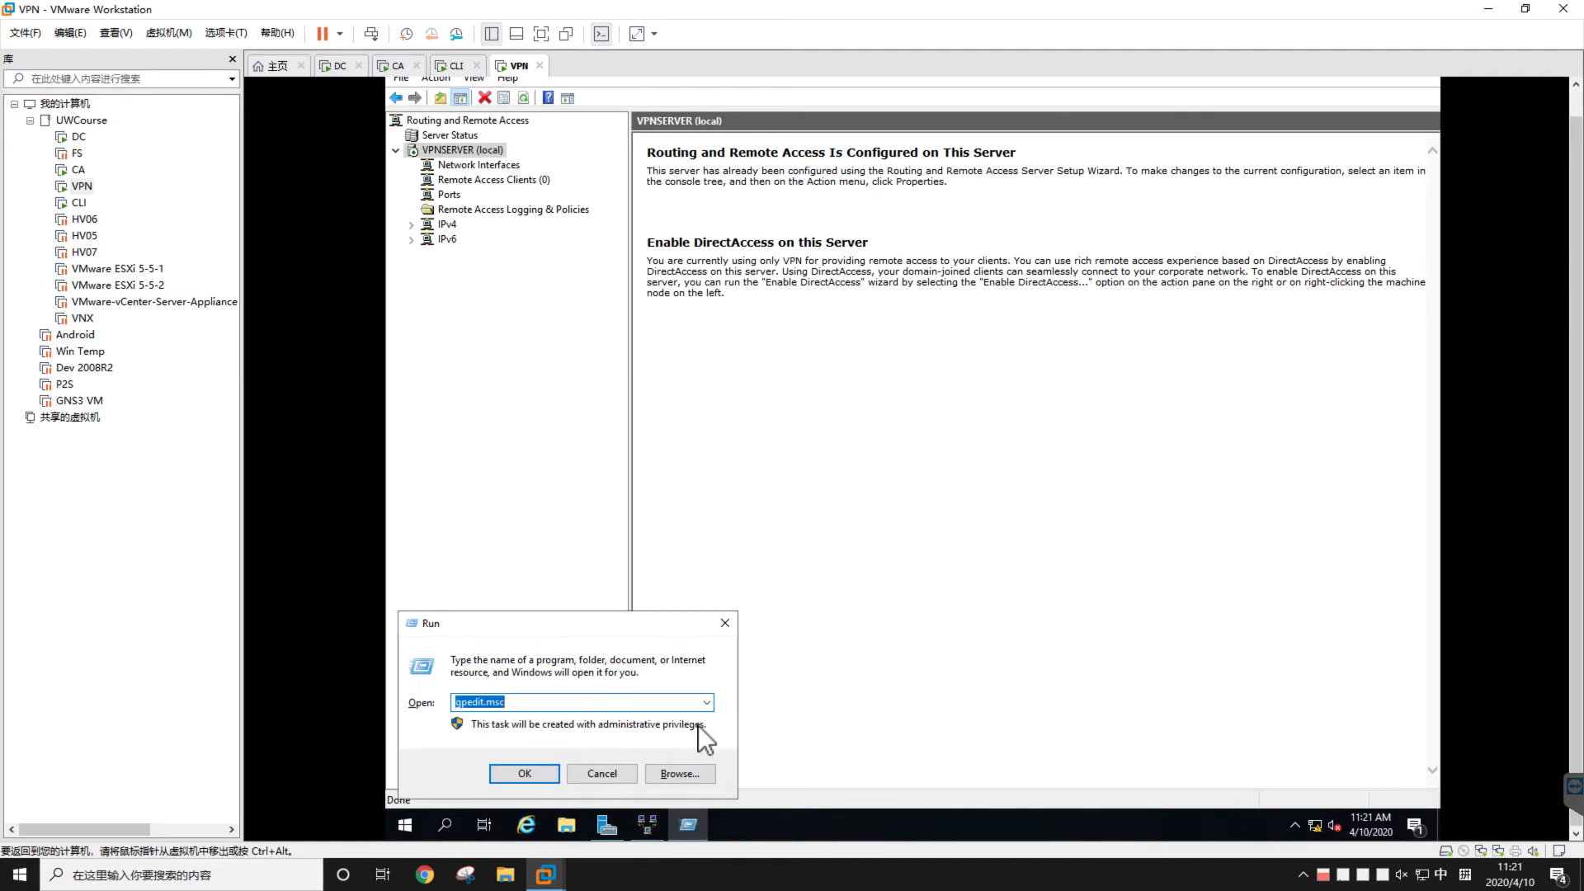
pyautogui.write('ccm')
pyautogui.press('BackSpace')
pyautogui.press('BackSpace')
pyautogui.press('BackSpace')
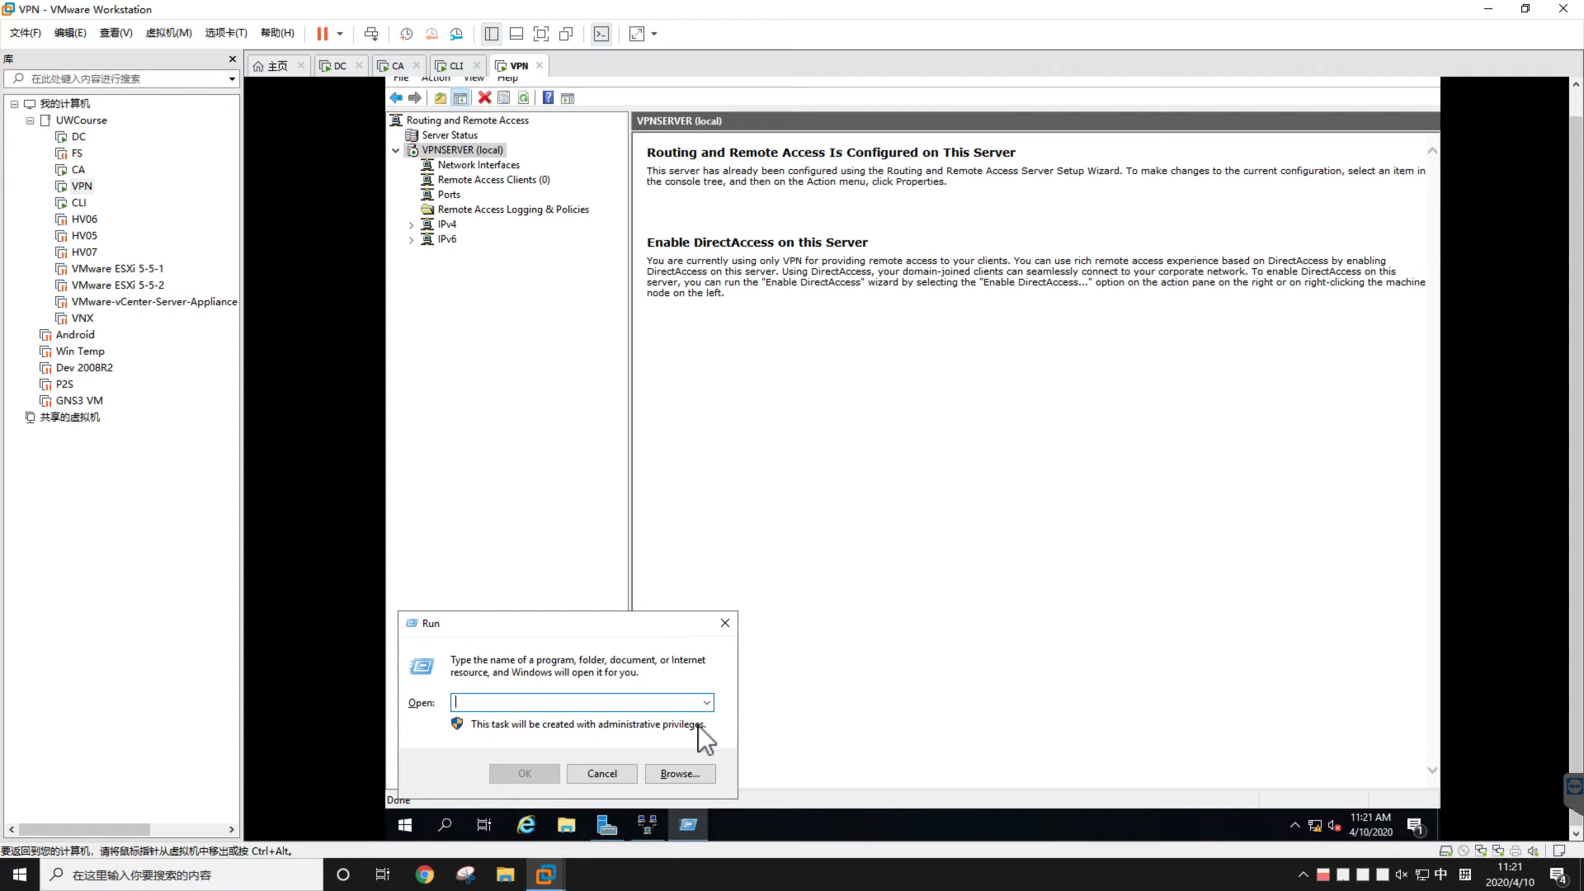
pyautogui.write('mmc')
pyautogui.press('Return')
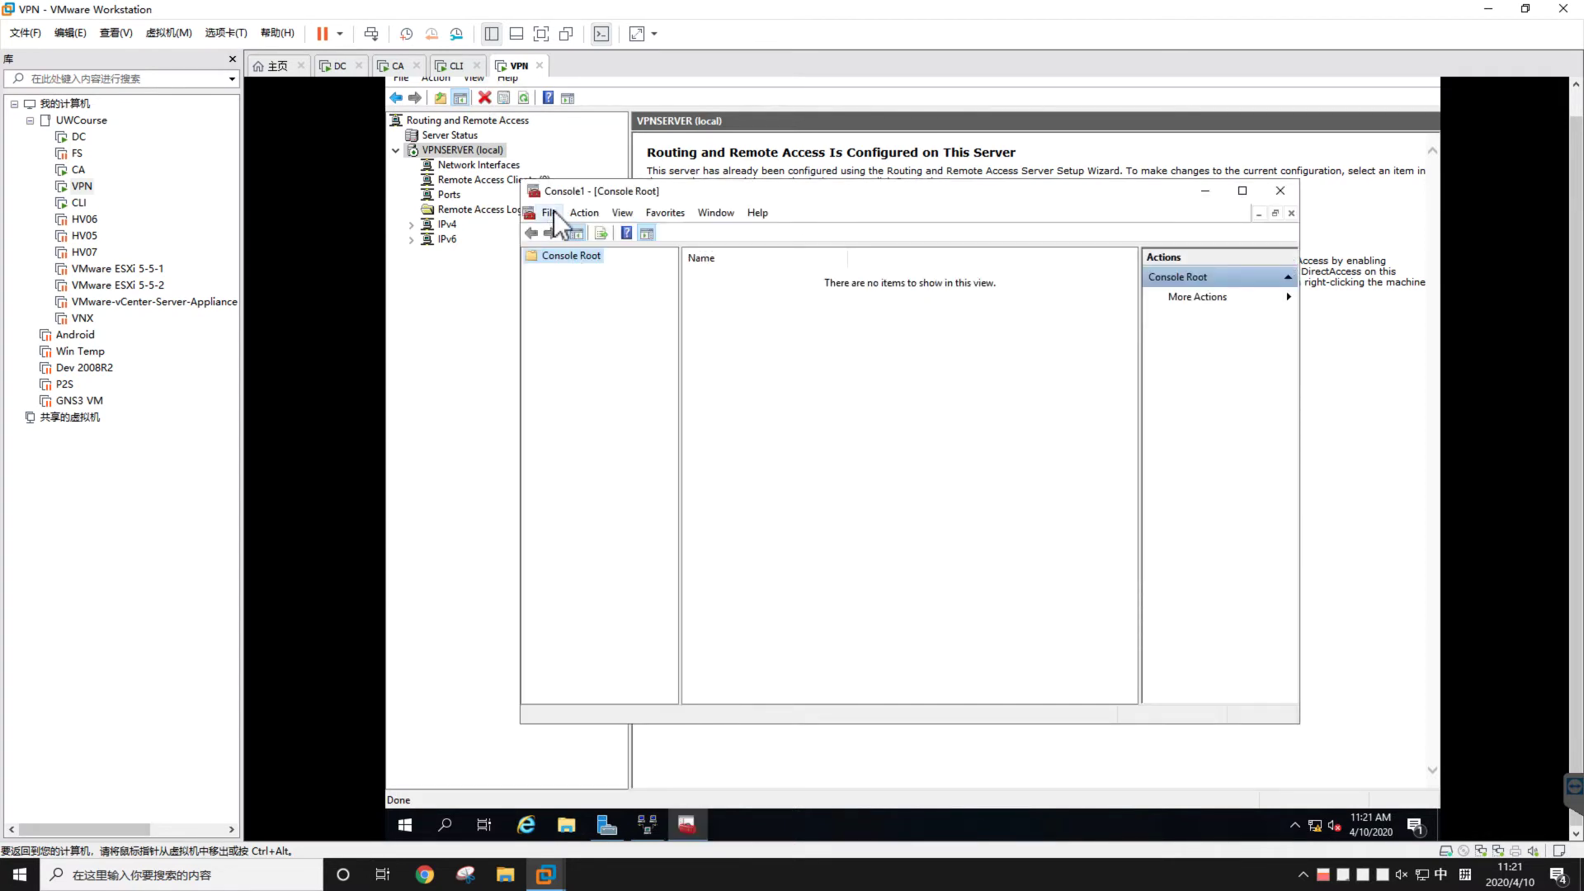
# Add the Certificates snap-in for the local computer account to the console
pyautogui.hotkey('alt', 'f')
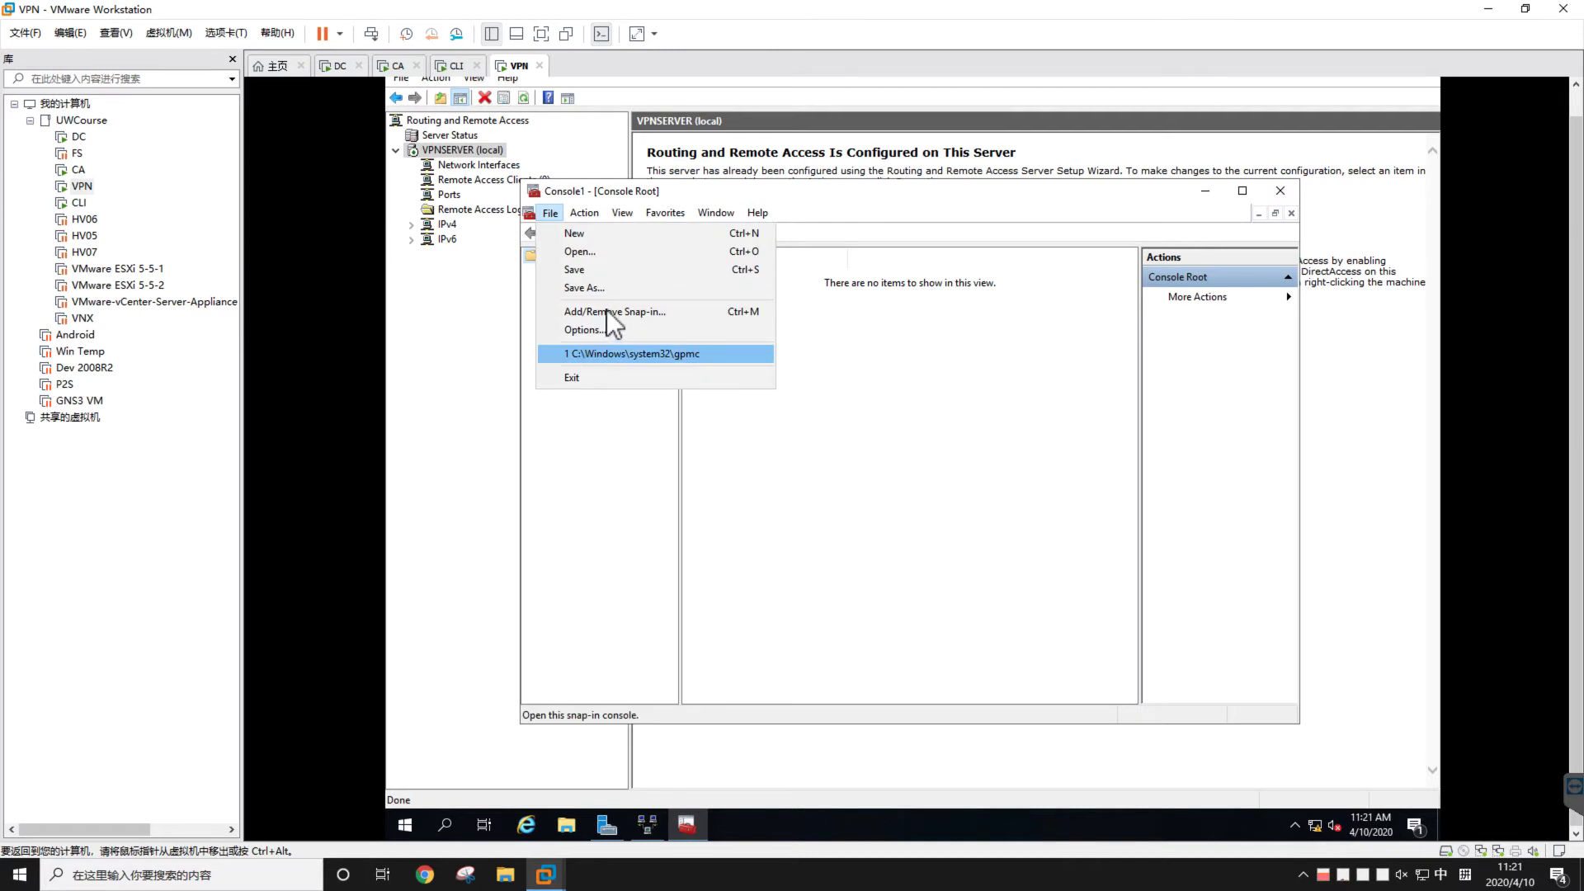
pyautogui.click(606, 311)
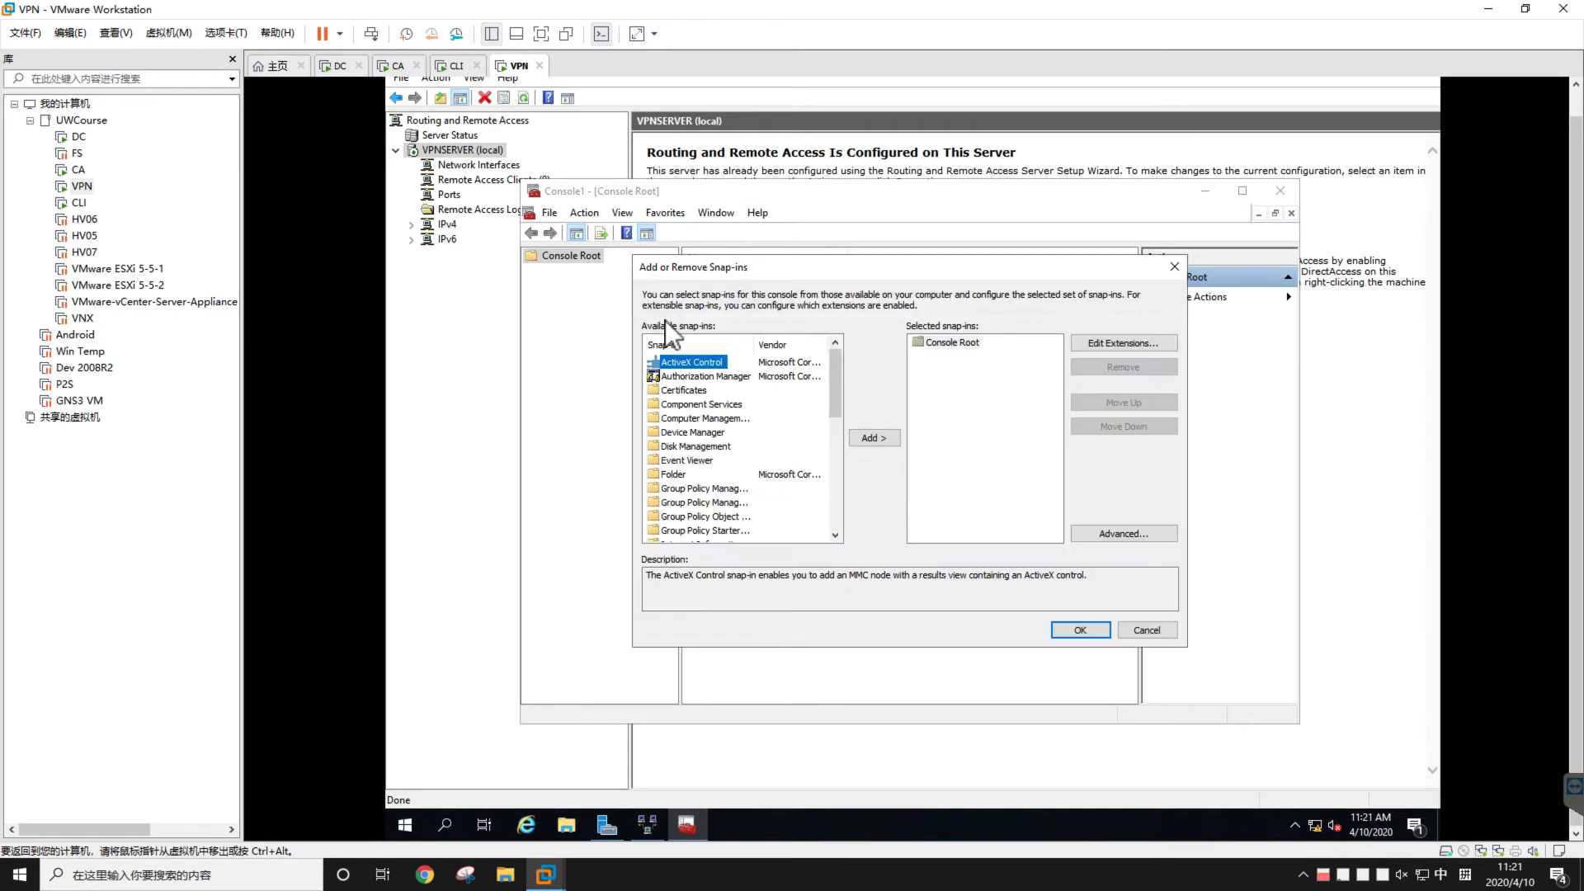
pyautogui.click(687, 390)
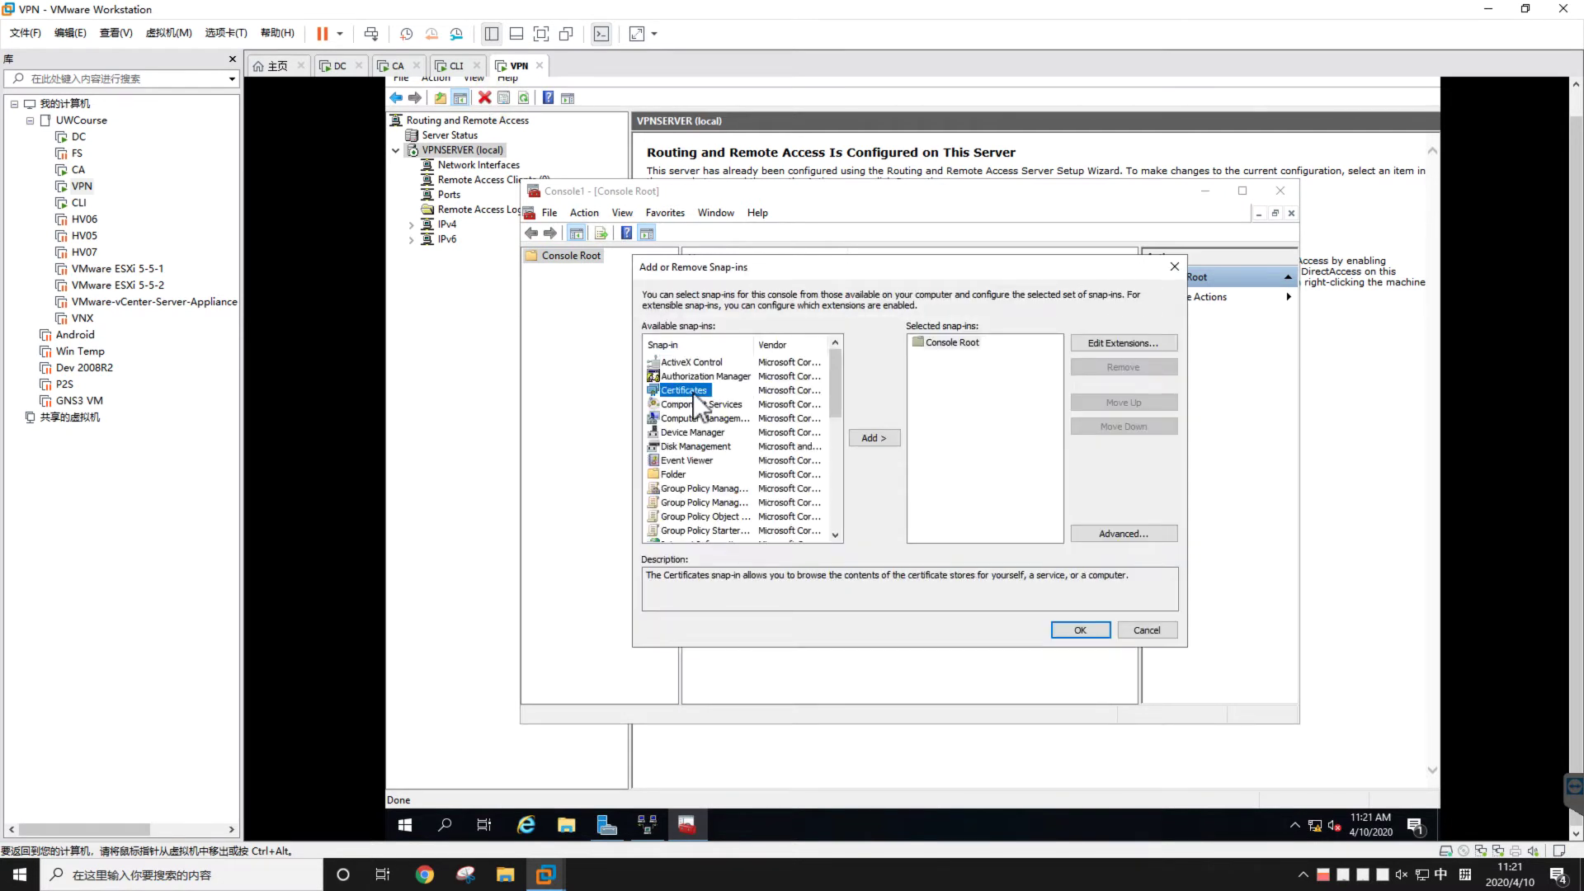
pyautogui.click(883, 439)
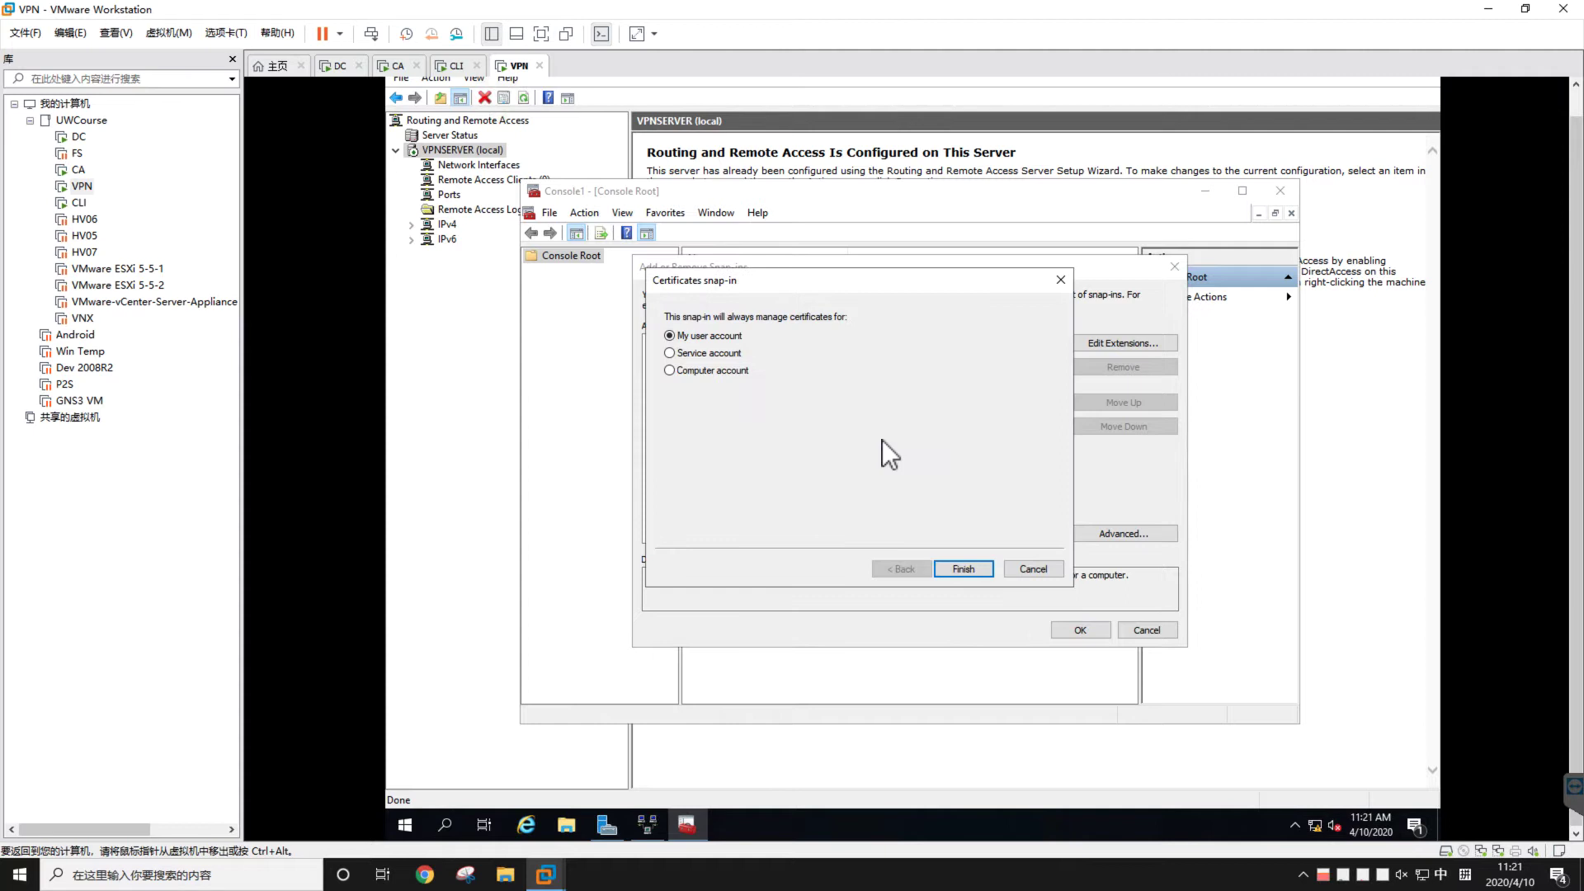
pyautogui.click(742, 371)
pyautogui.click(963, 570)
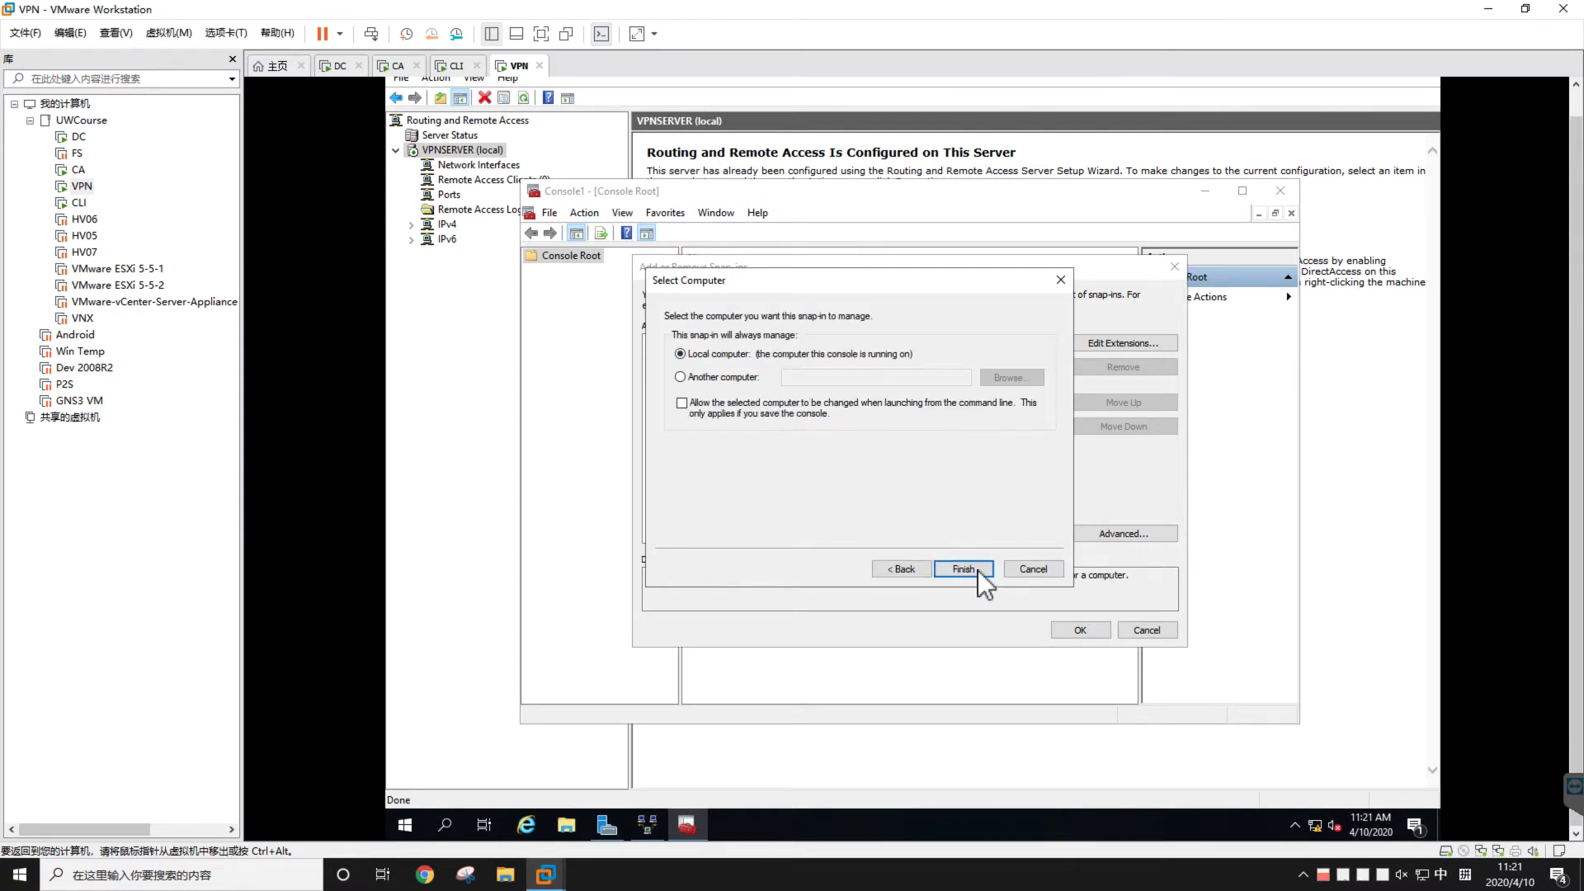
pyautogui.click(963, 570)
pyautogui.click(1067, 627)
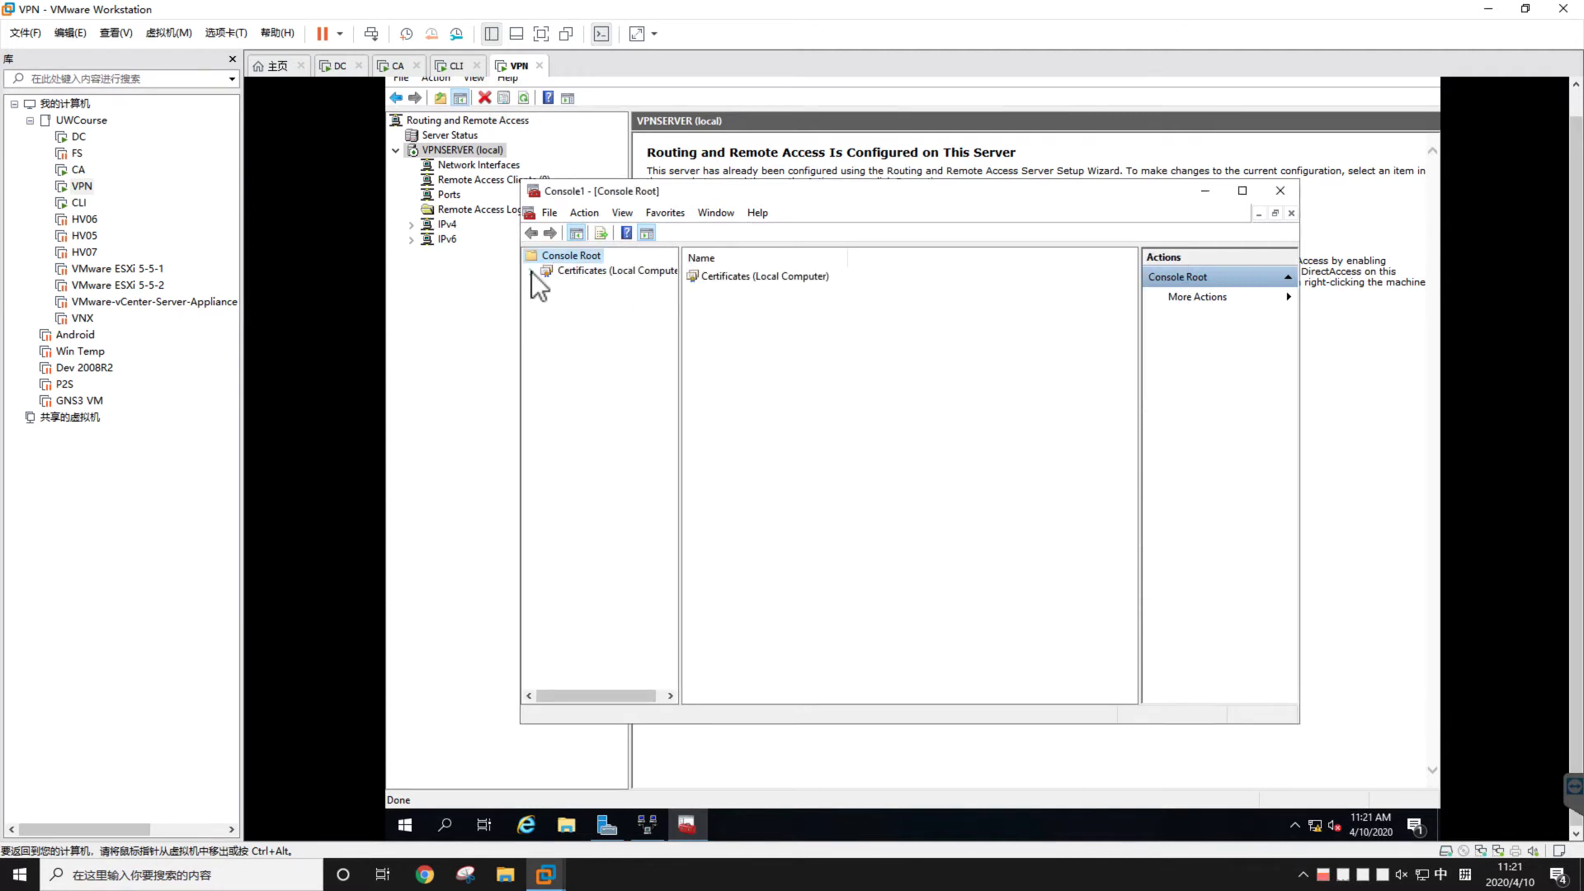
# Open Trusted Root Certification Authorities > Certificates and select uw-CA-CA, briefly checking the CA machine
pyautogui.click(531, 271)
pyautogui.click(547, 301)
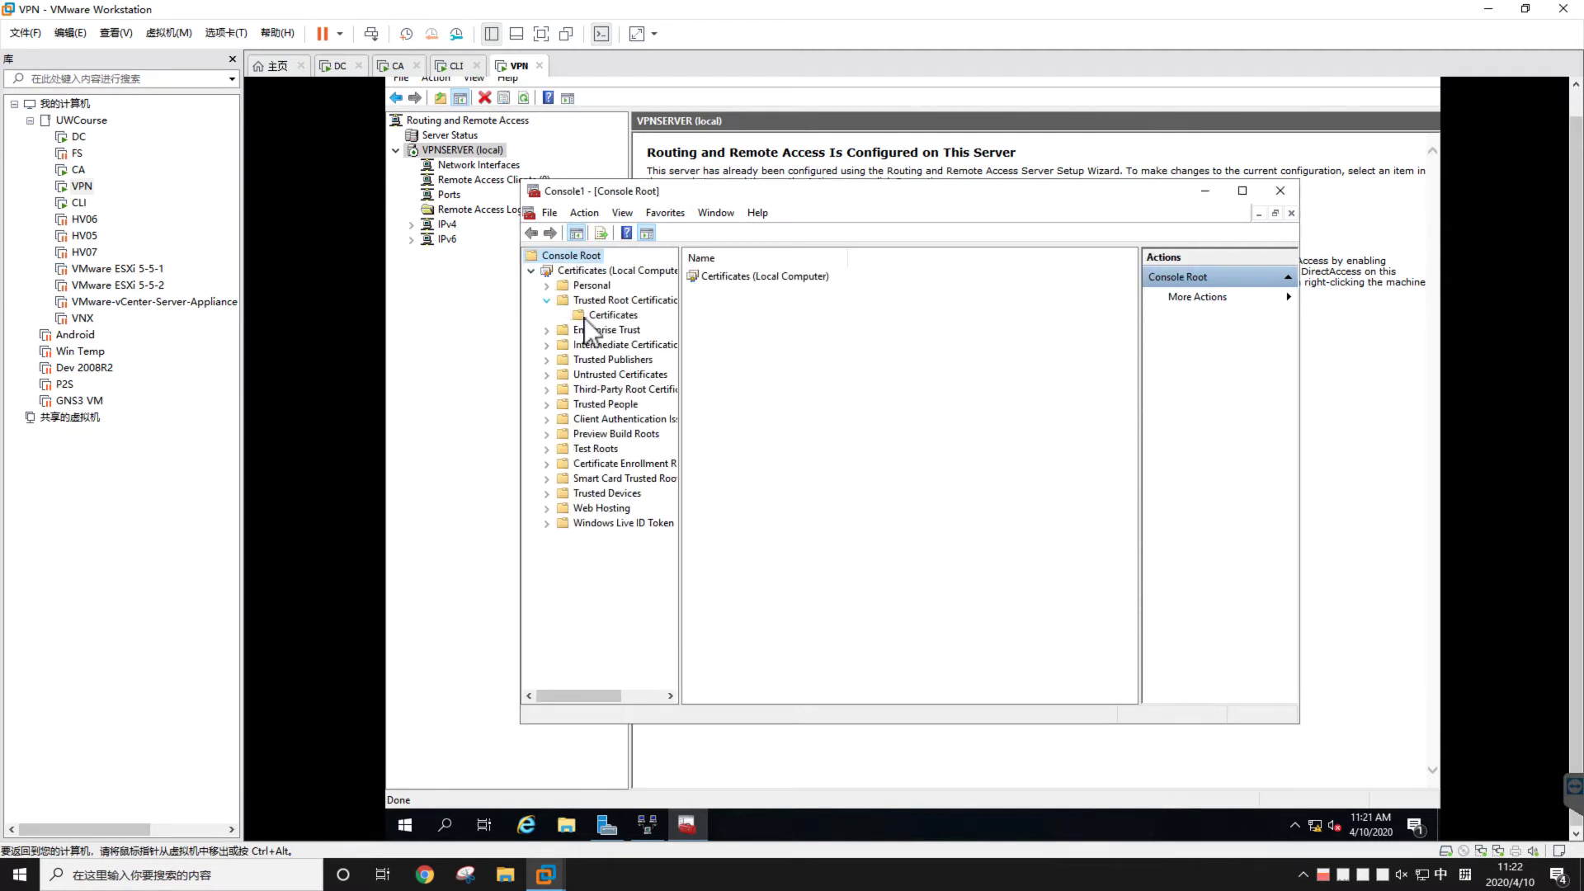
pyautogui.click(588, 319)
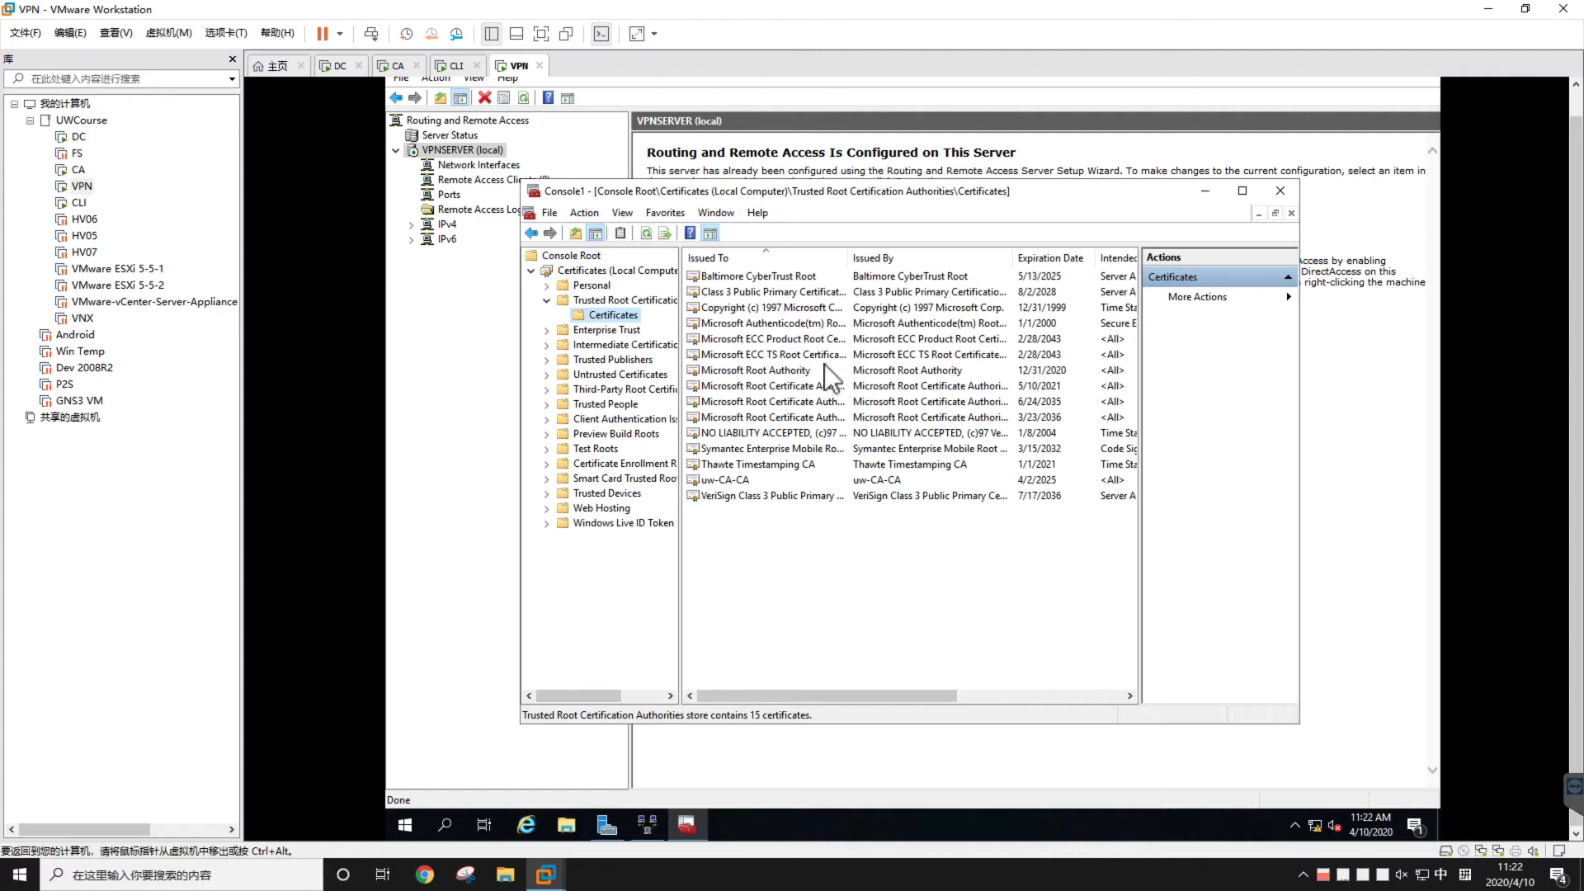
pyautogui.click(741, 479)
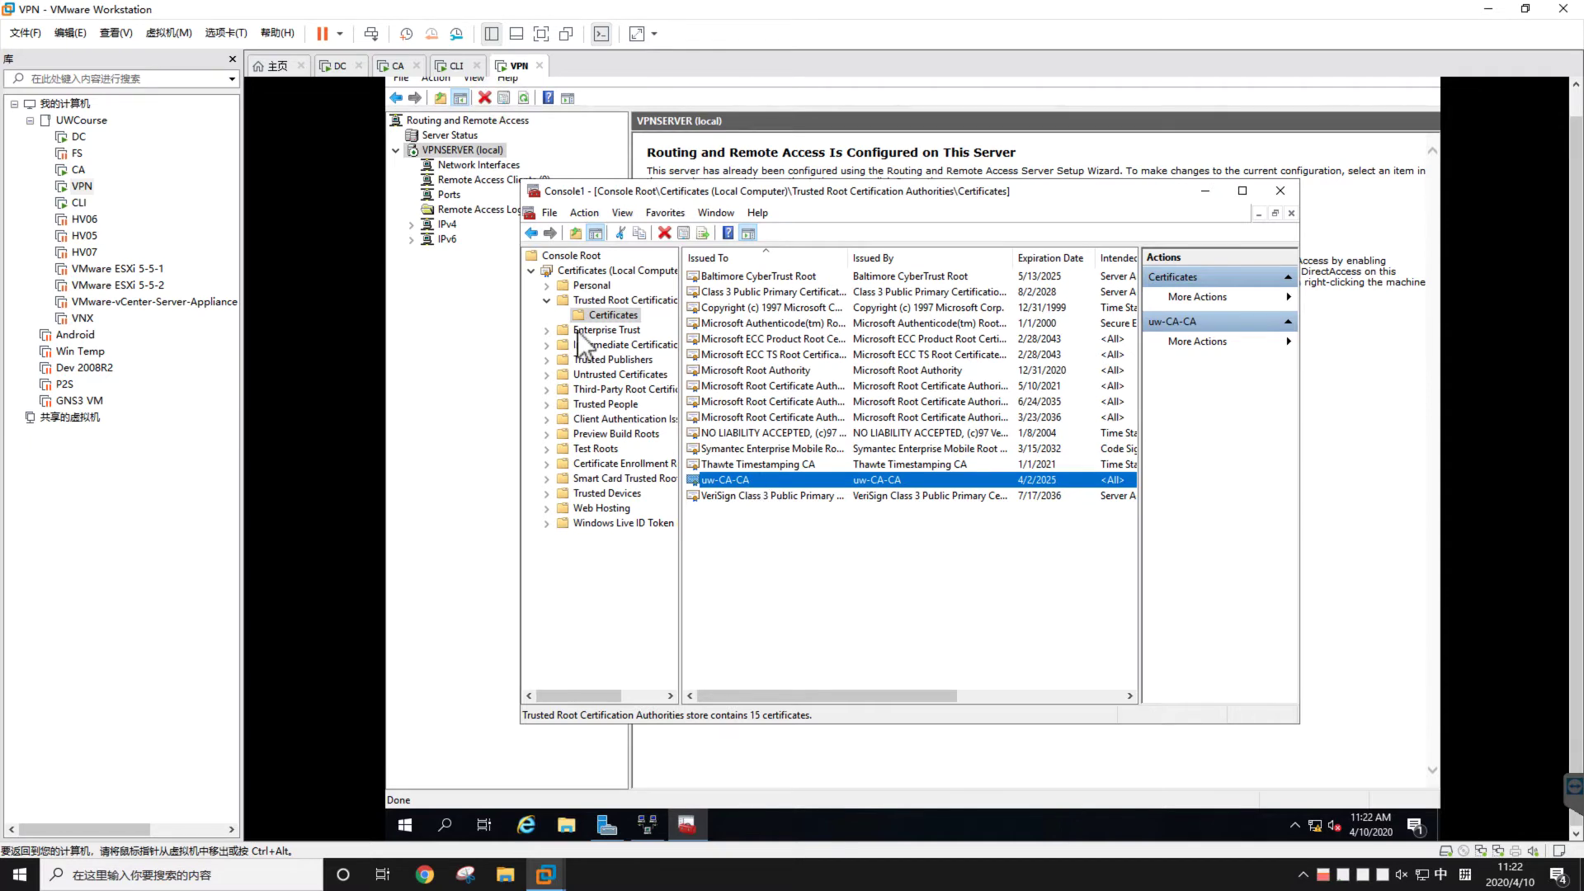
pyautogui.click(394, 65)
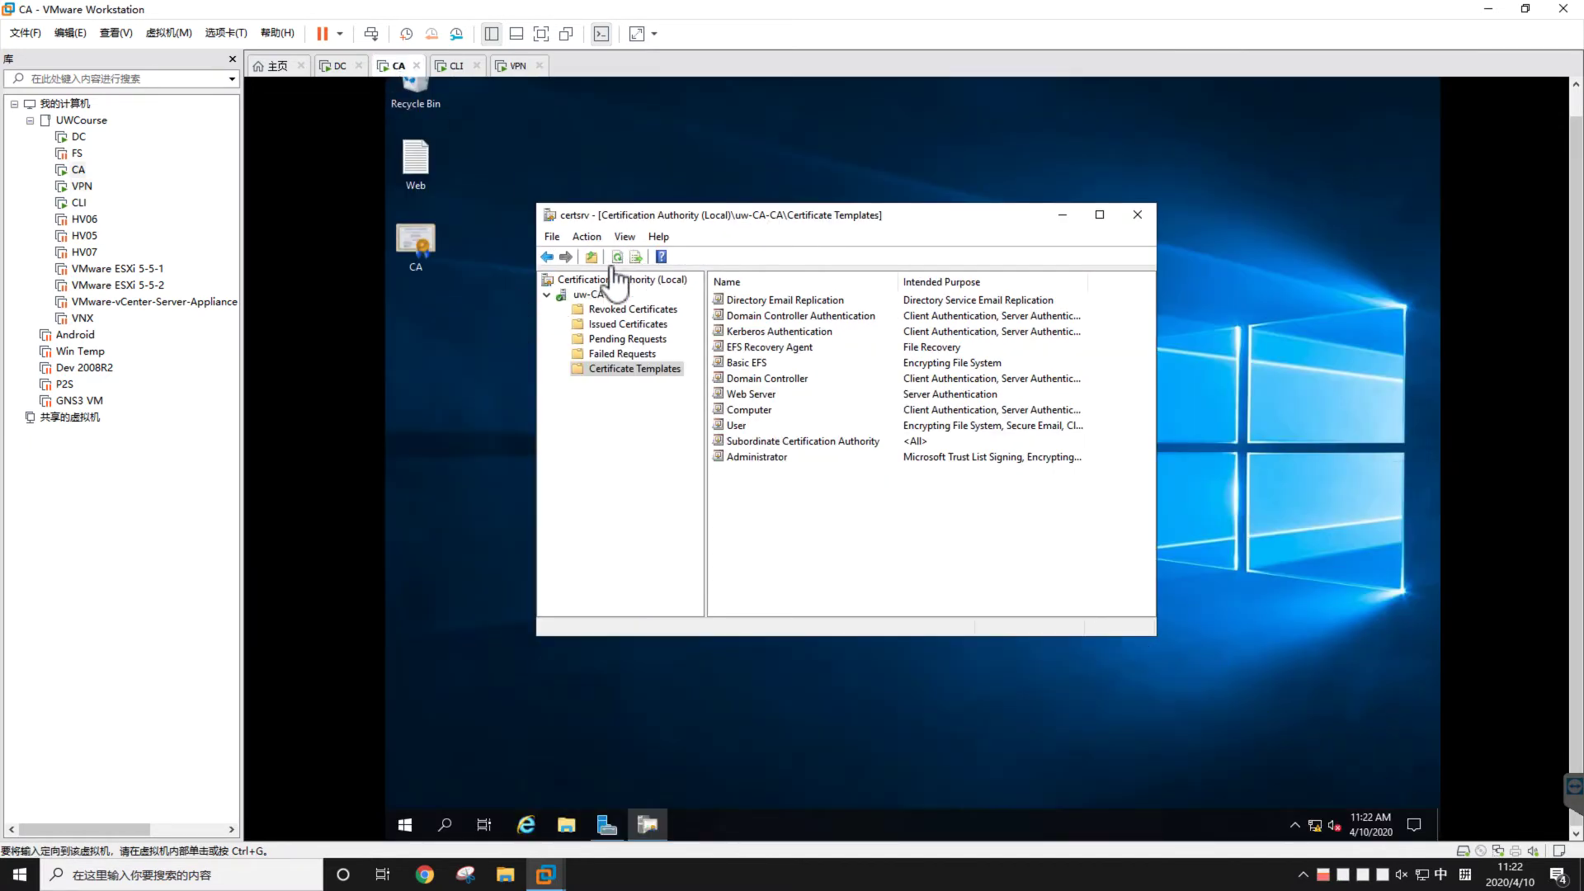
pyautogui.click(518, 66)
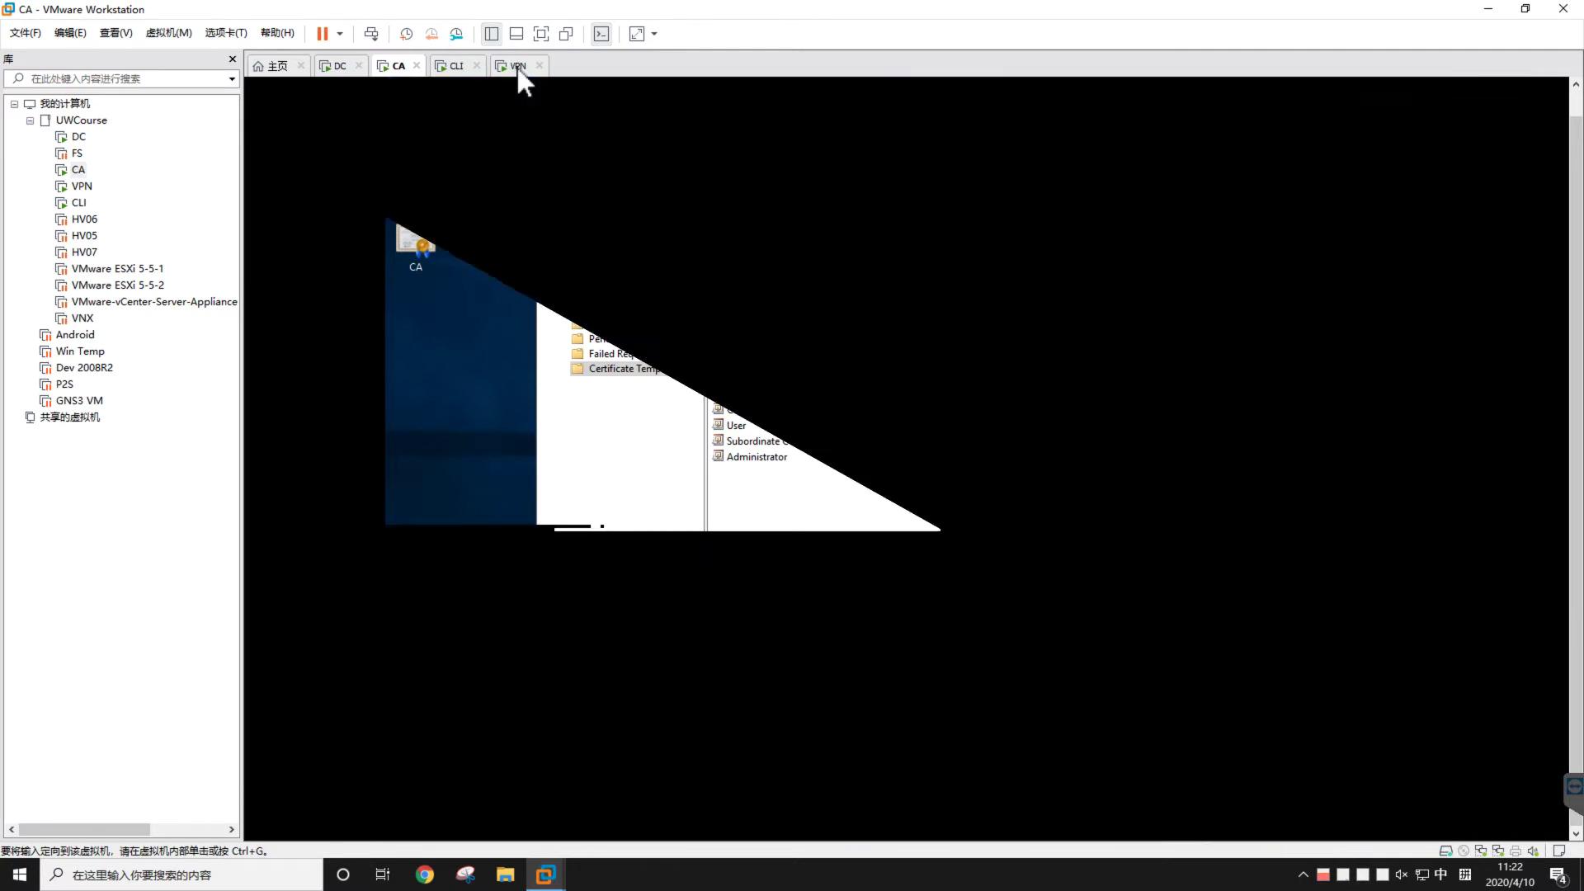
pyautogui.click(517, 66)
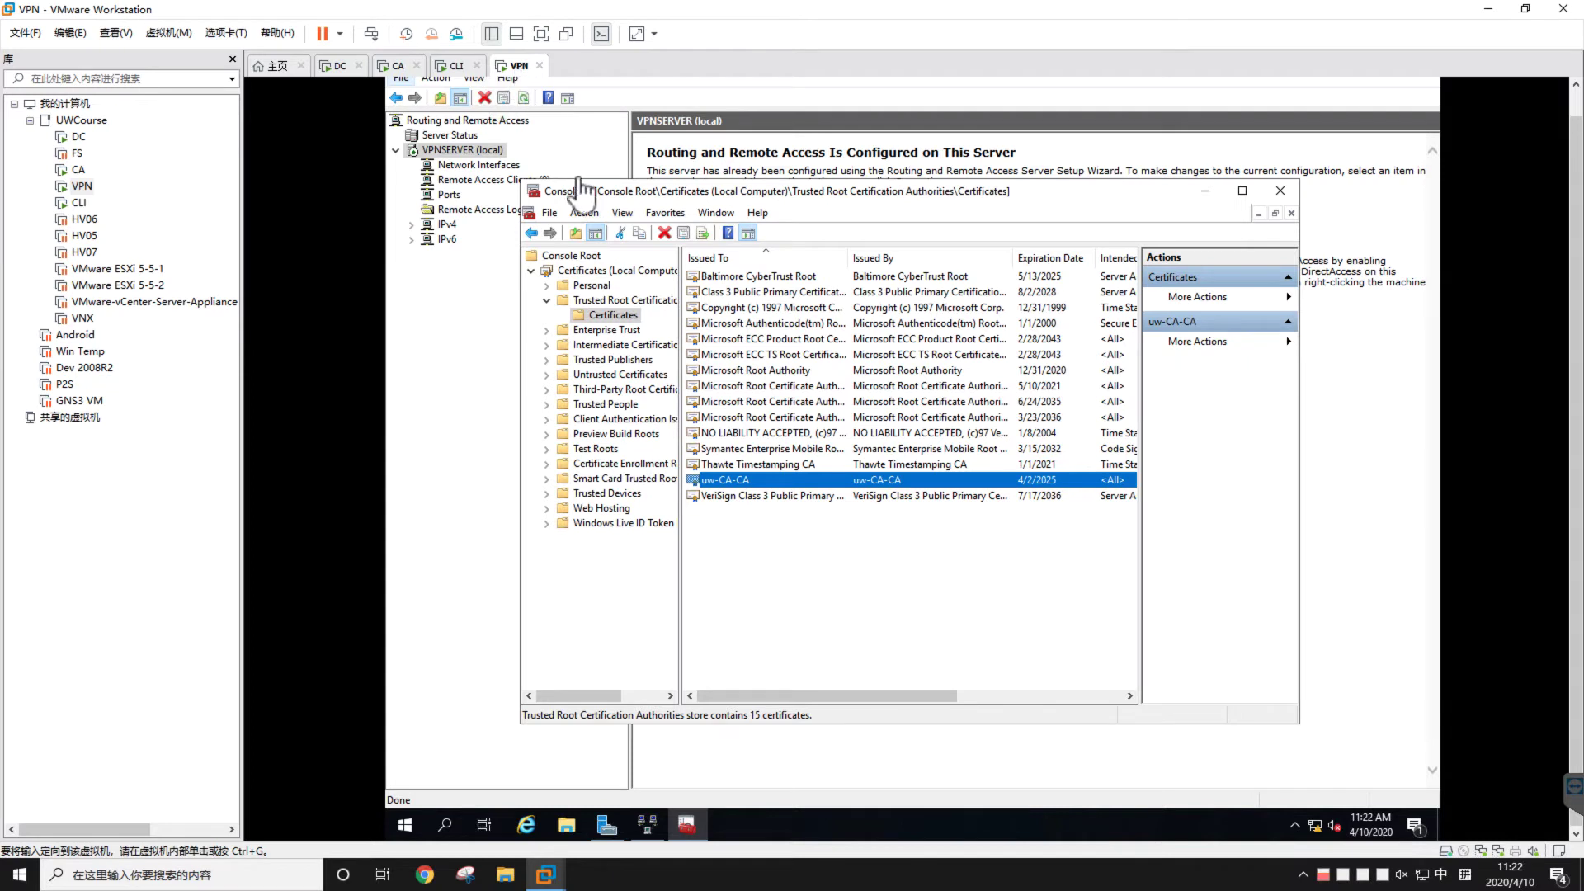
# Show the Personal store's VPNServer.uw.com certificate and minimize Routing and Remote Access
pyautogui.doubleClick(600, 290)
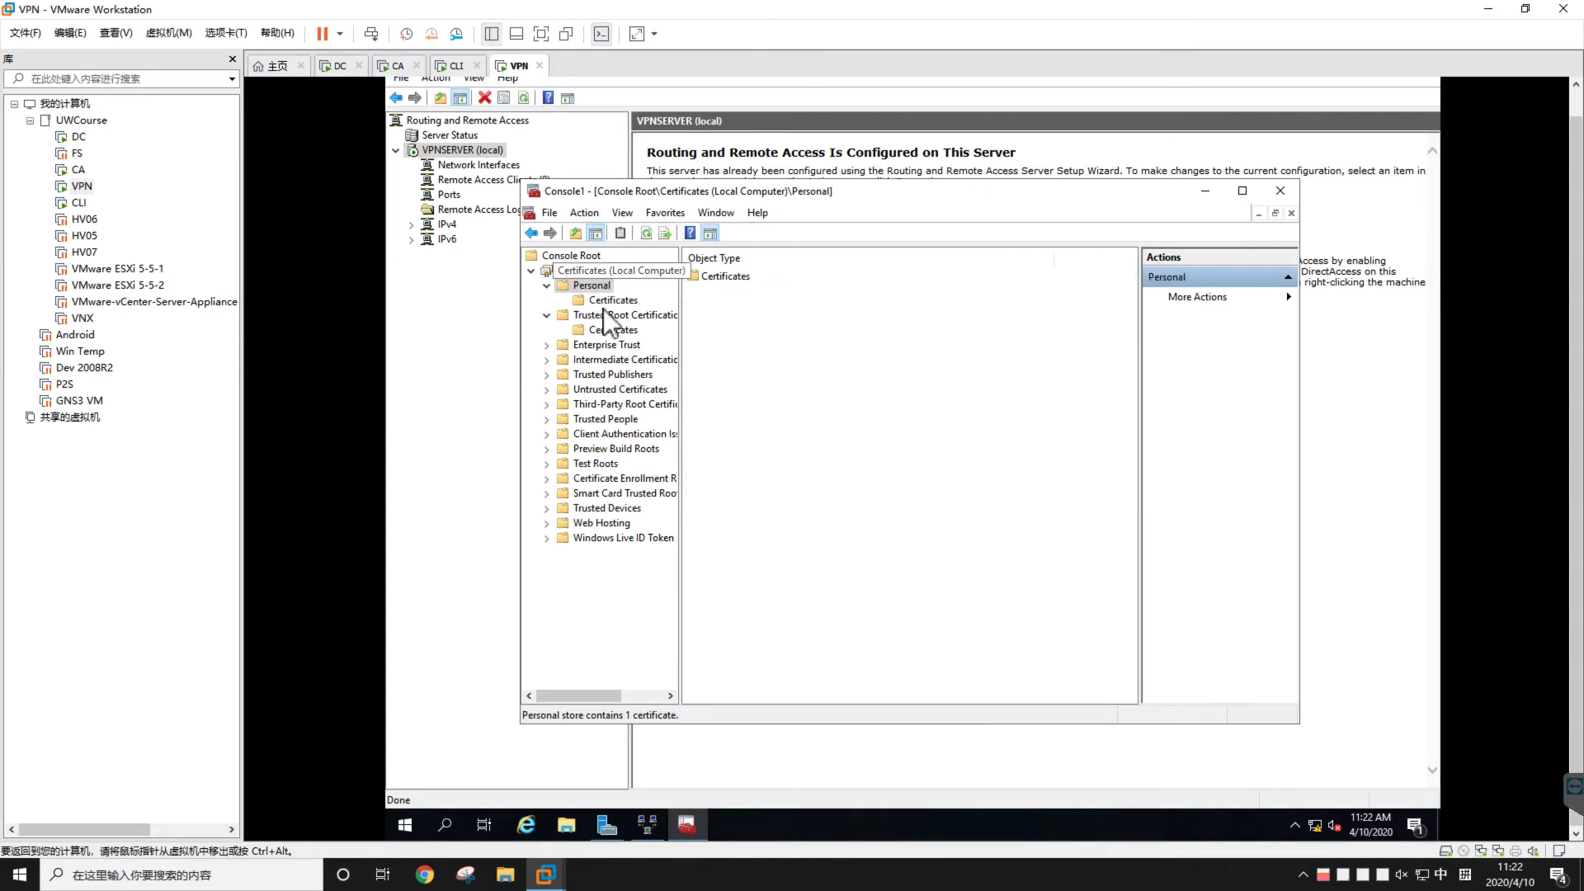
pyautogui.click(603, 311)
pyautogui.click(614, 300)
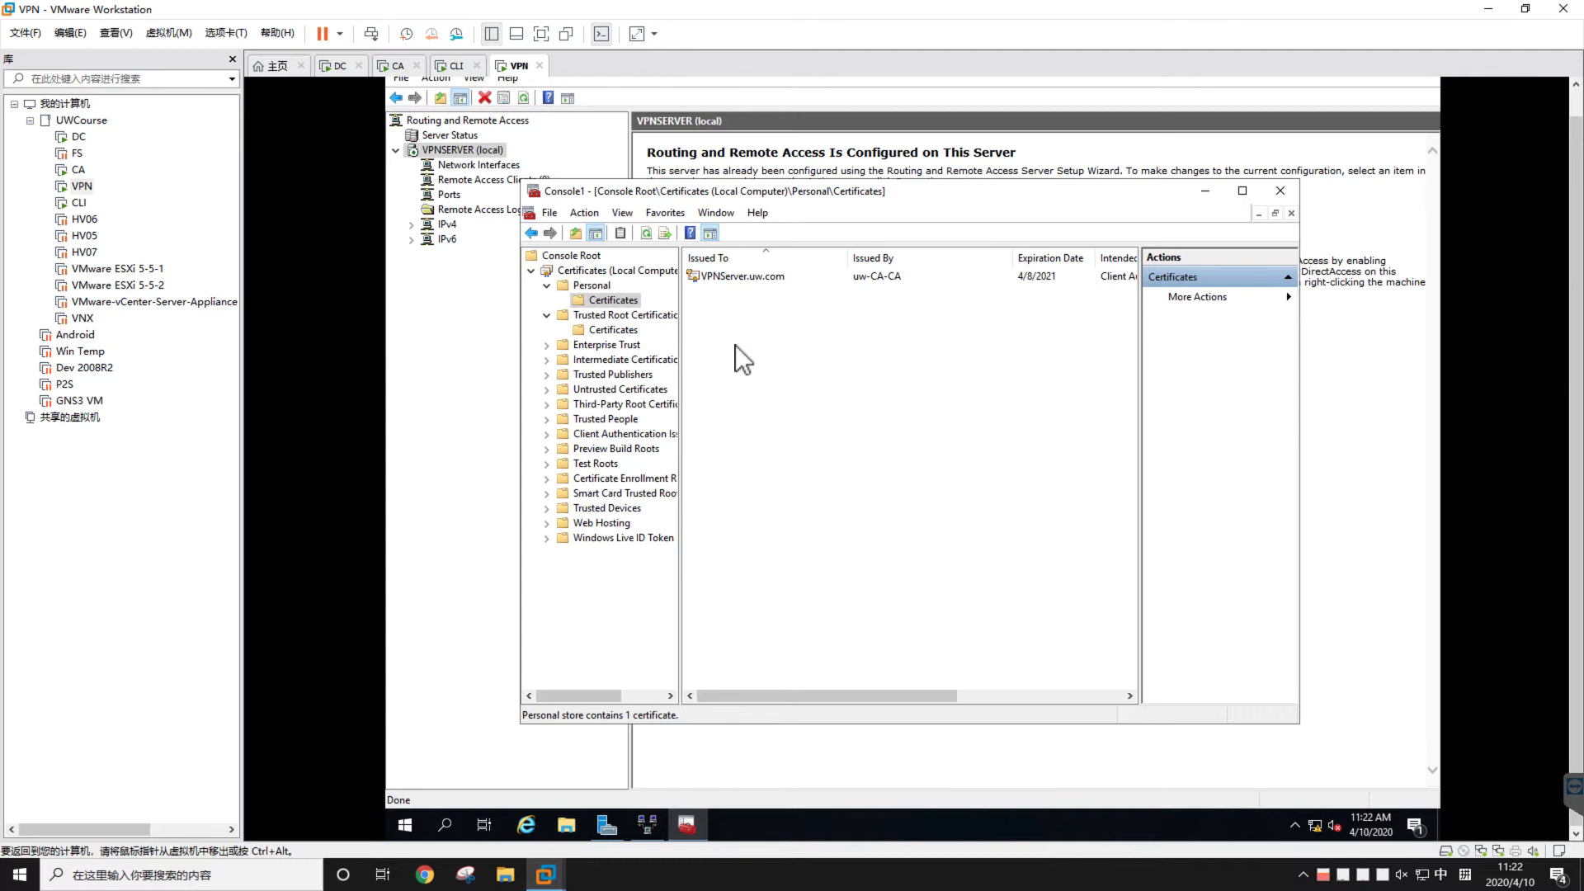
pyautogui.click(439, 379)
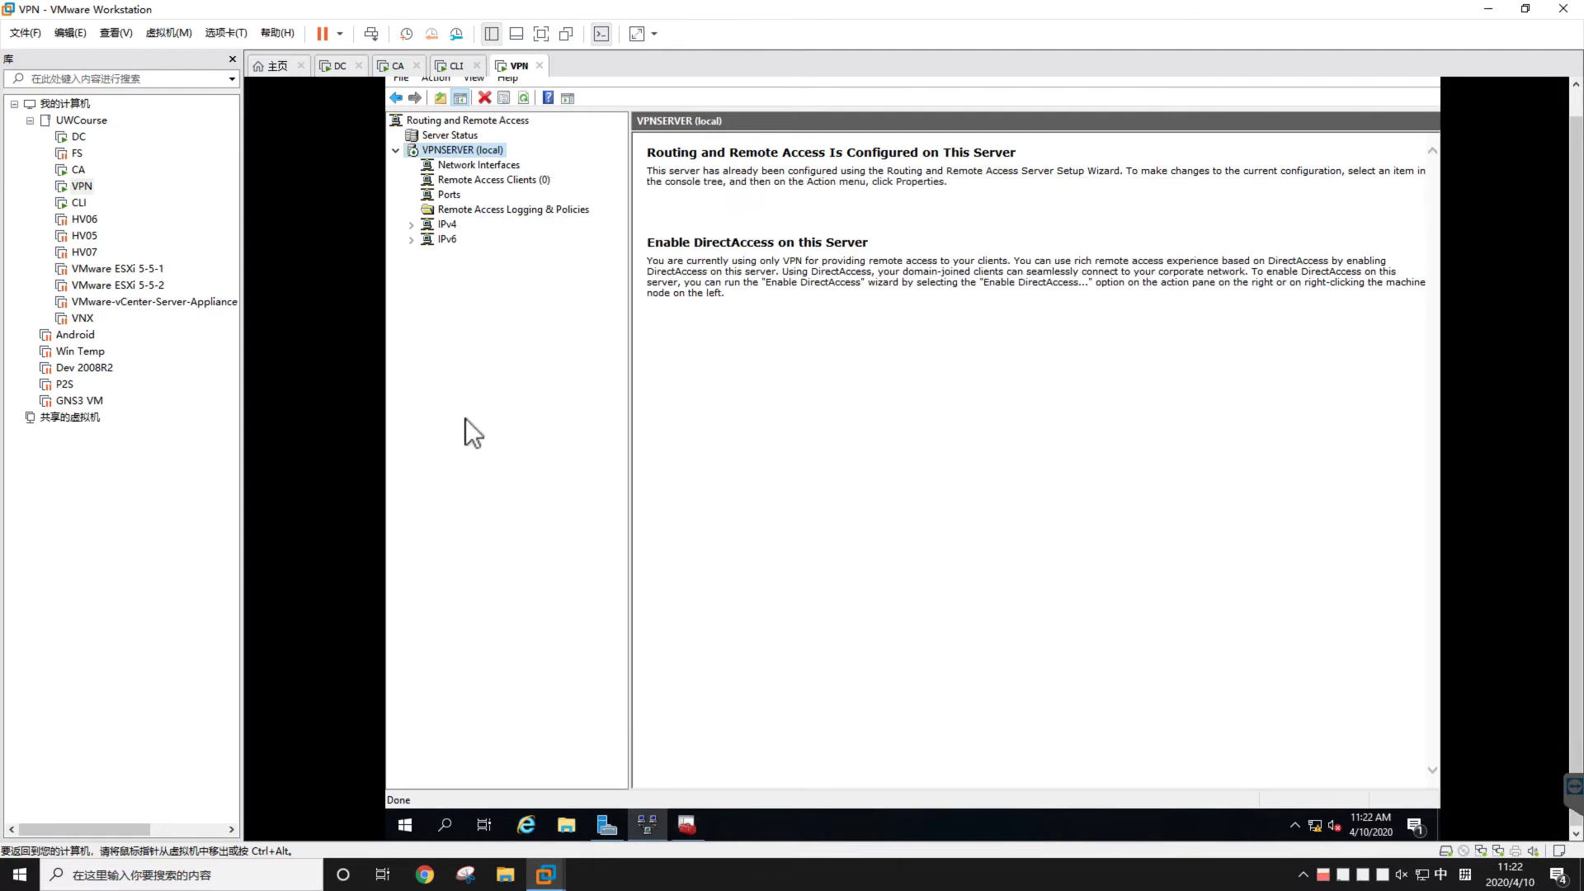
pyautogui.click(647, 828)
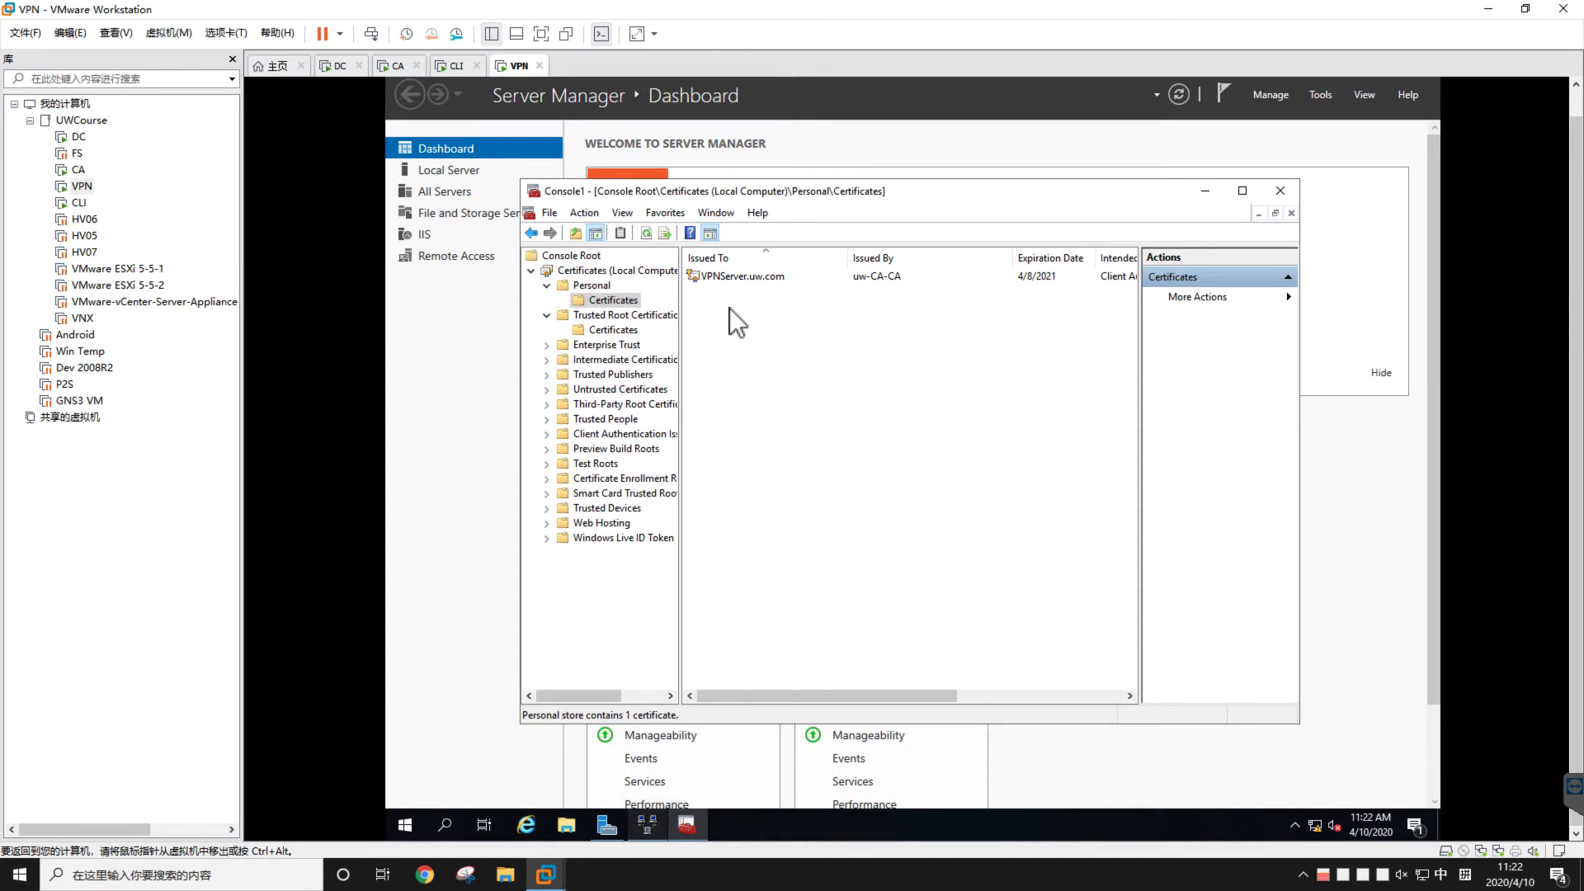
# Start a Request New Certificate enrollment on Personal, step past the introduction, then cancel
pyautogui.rightClick(625, 302)
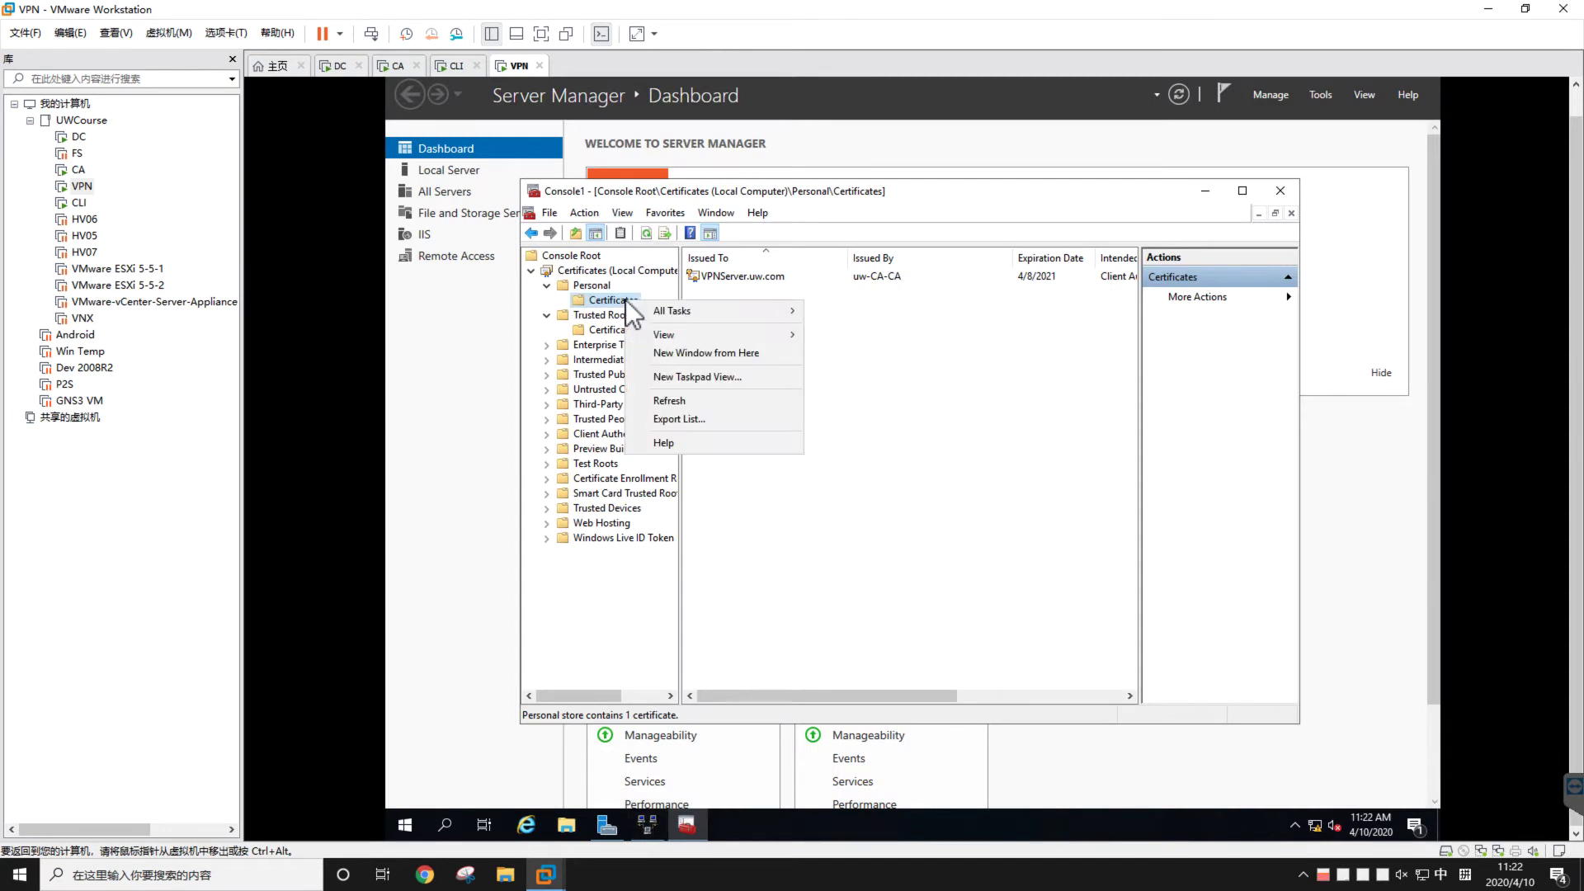
pyautogui.moveTo(655, 312)
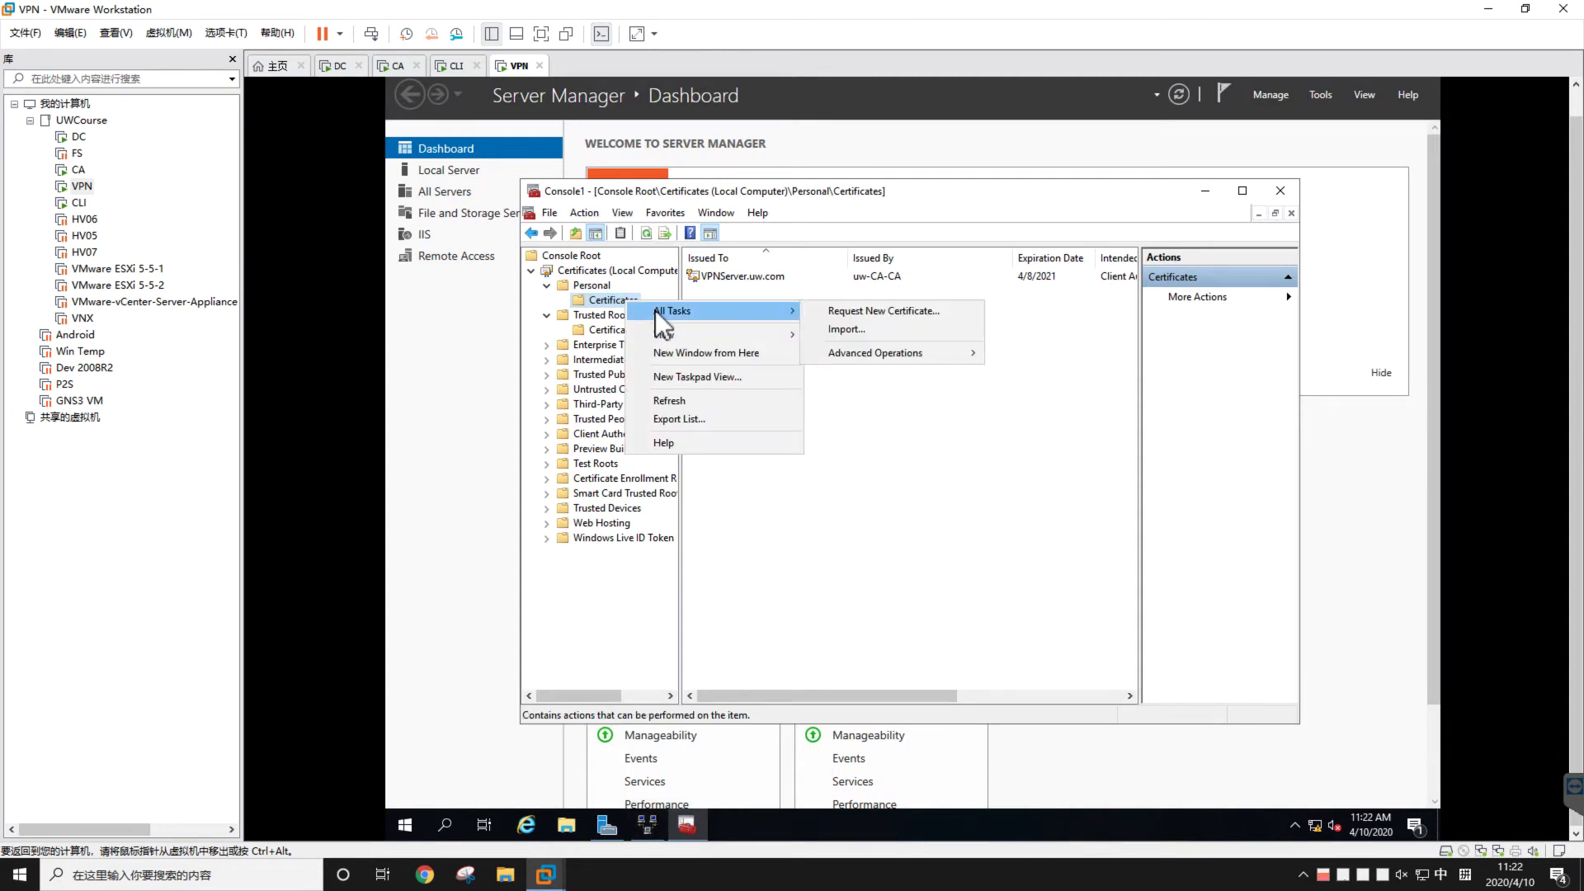
pyautogui.click(853, 310)
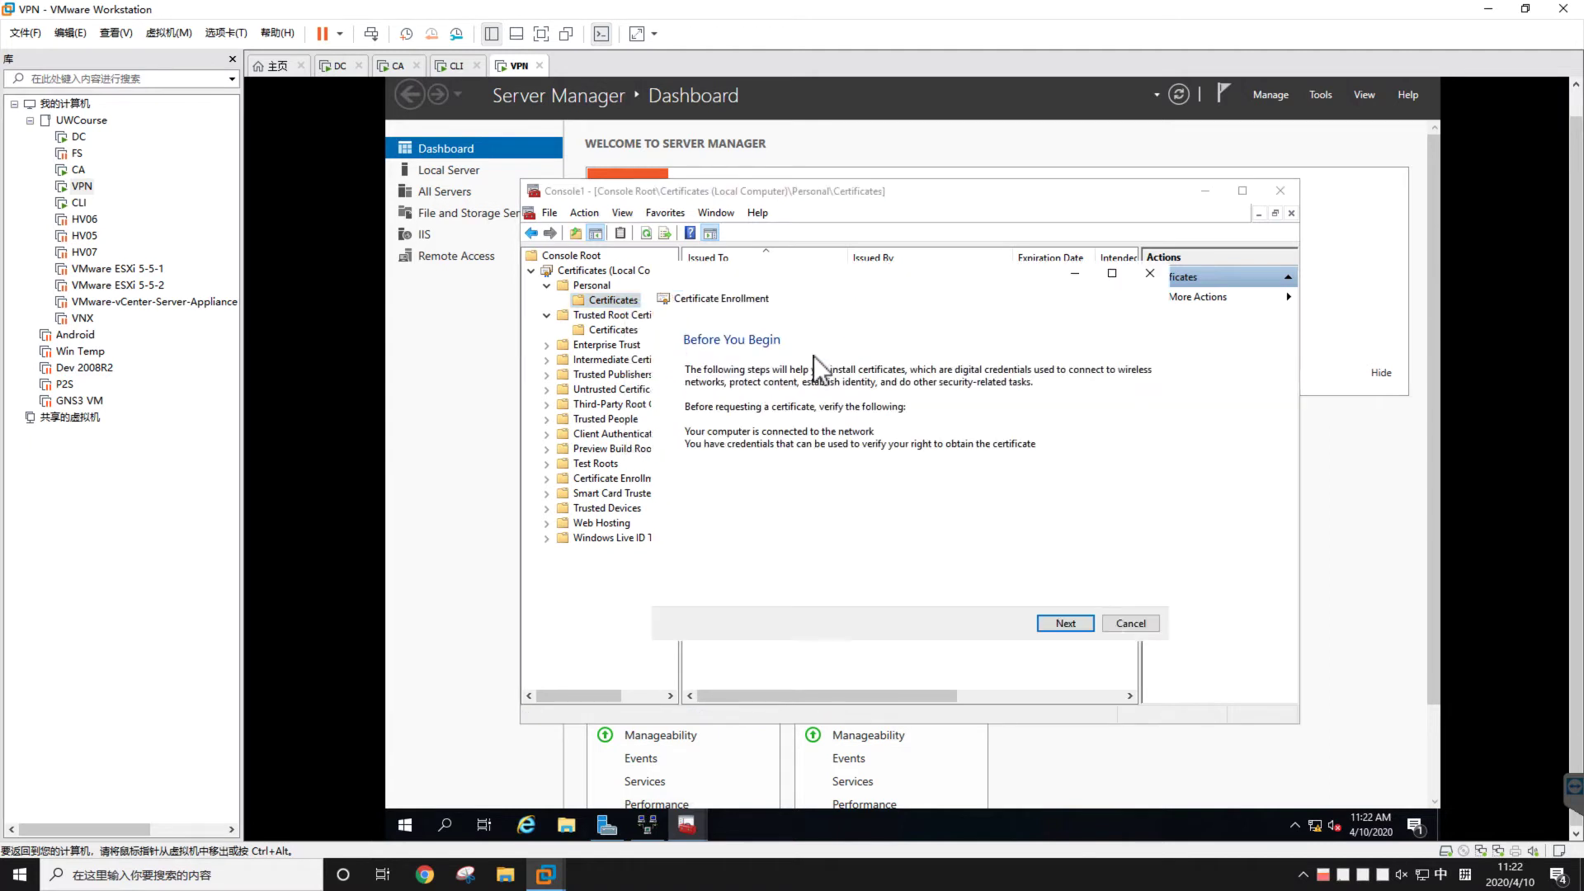
pyautogui.click(1056, 622)
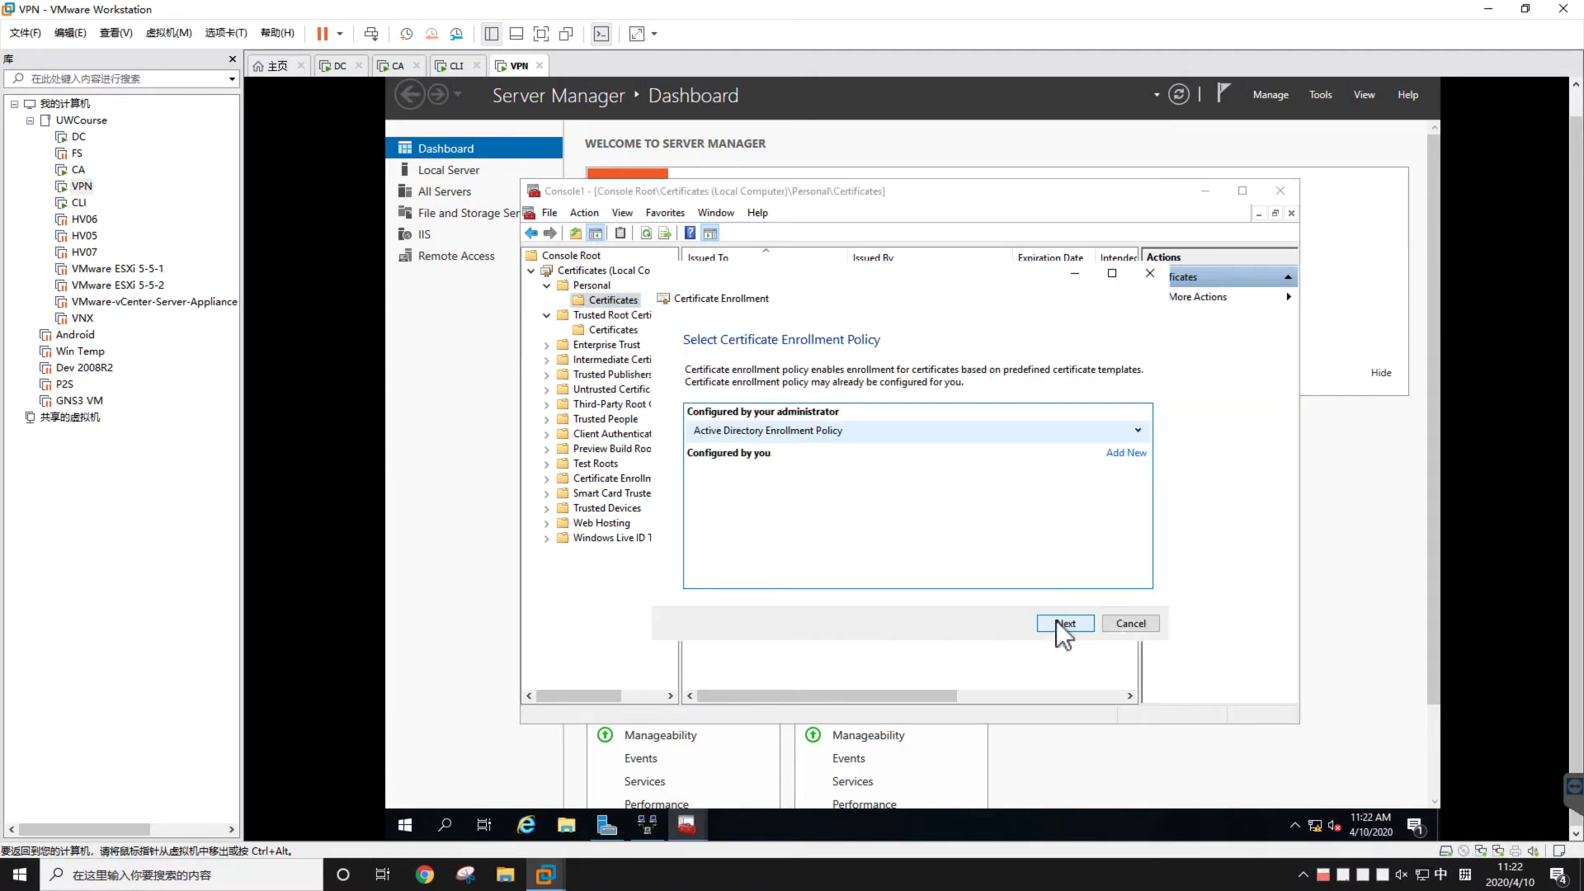
pyautogui.click(1132, 623)
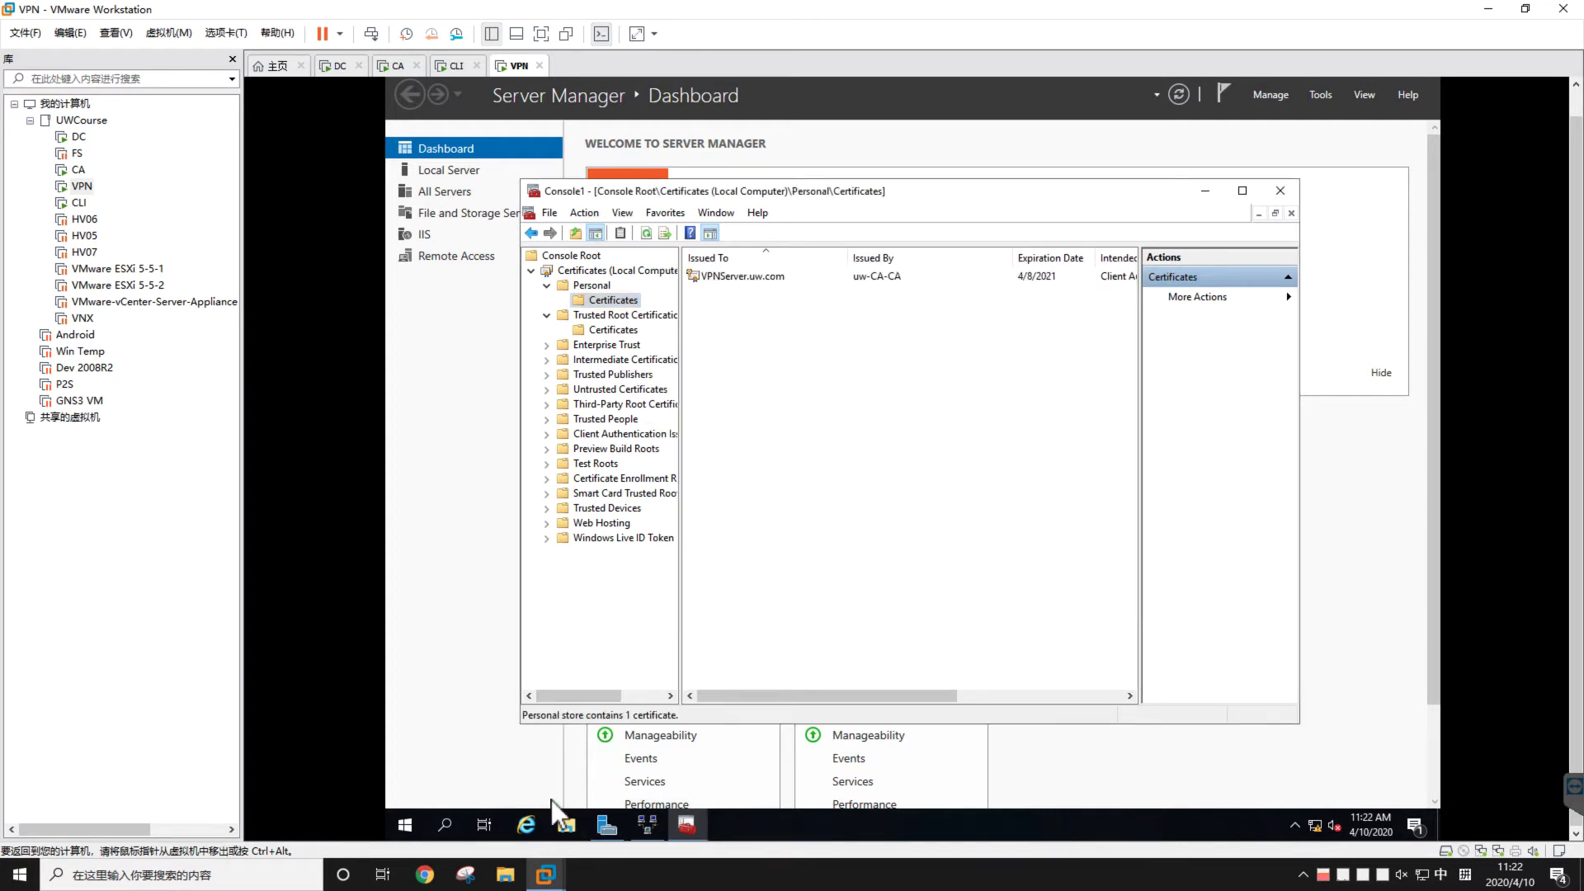
# Open Internet Explorer and sign in to the CA enrollment site with the administrator account and password
pyautogui.click(522, 824)
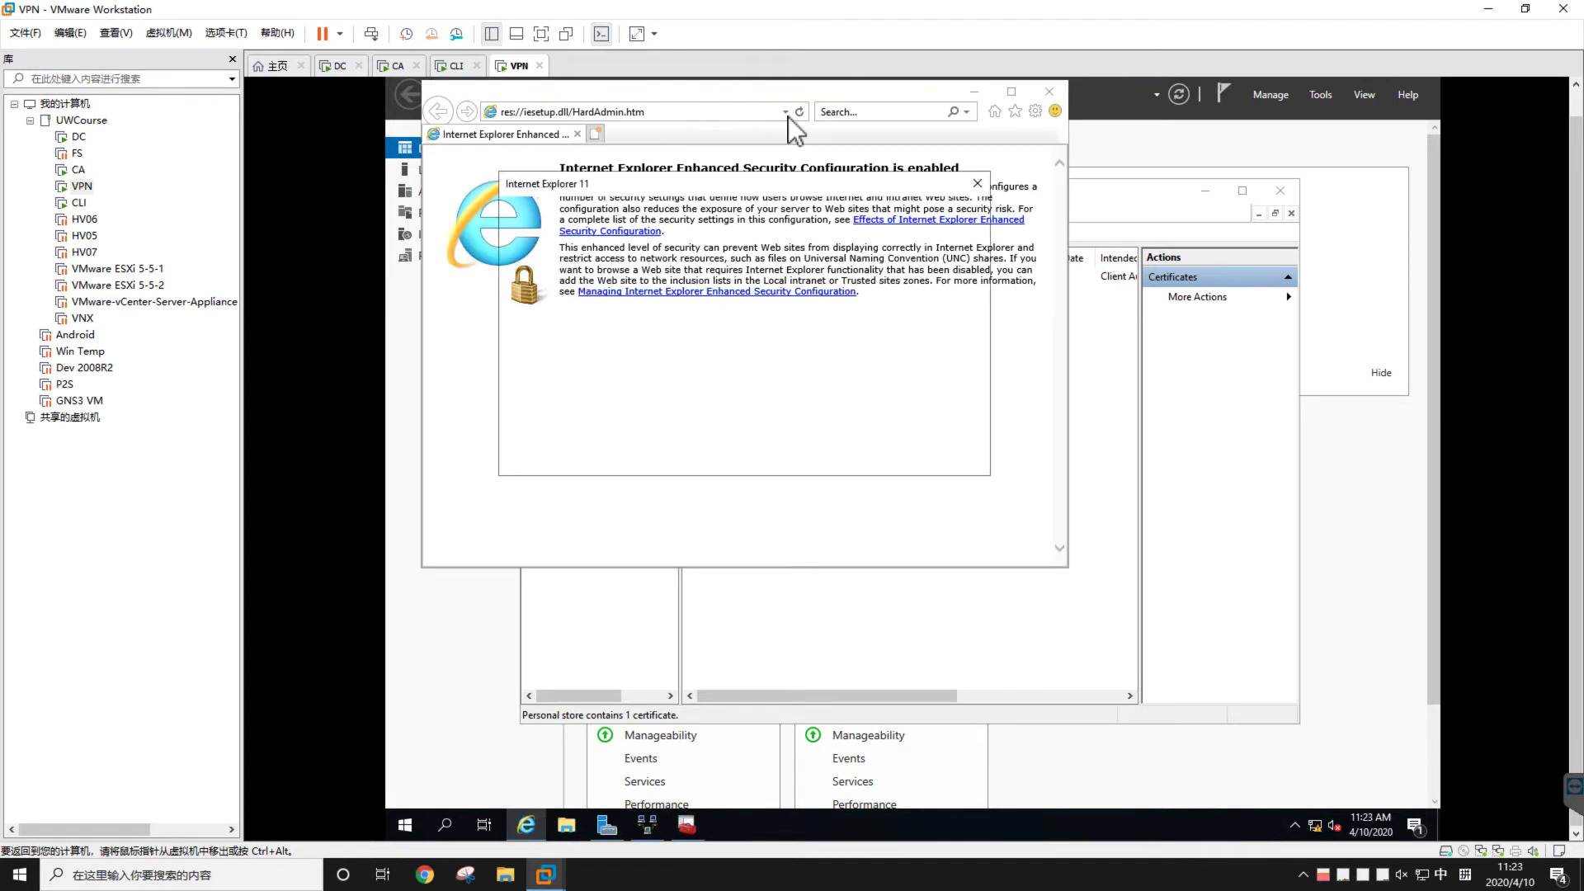
pyautogui.click(975, 184)
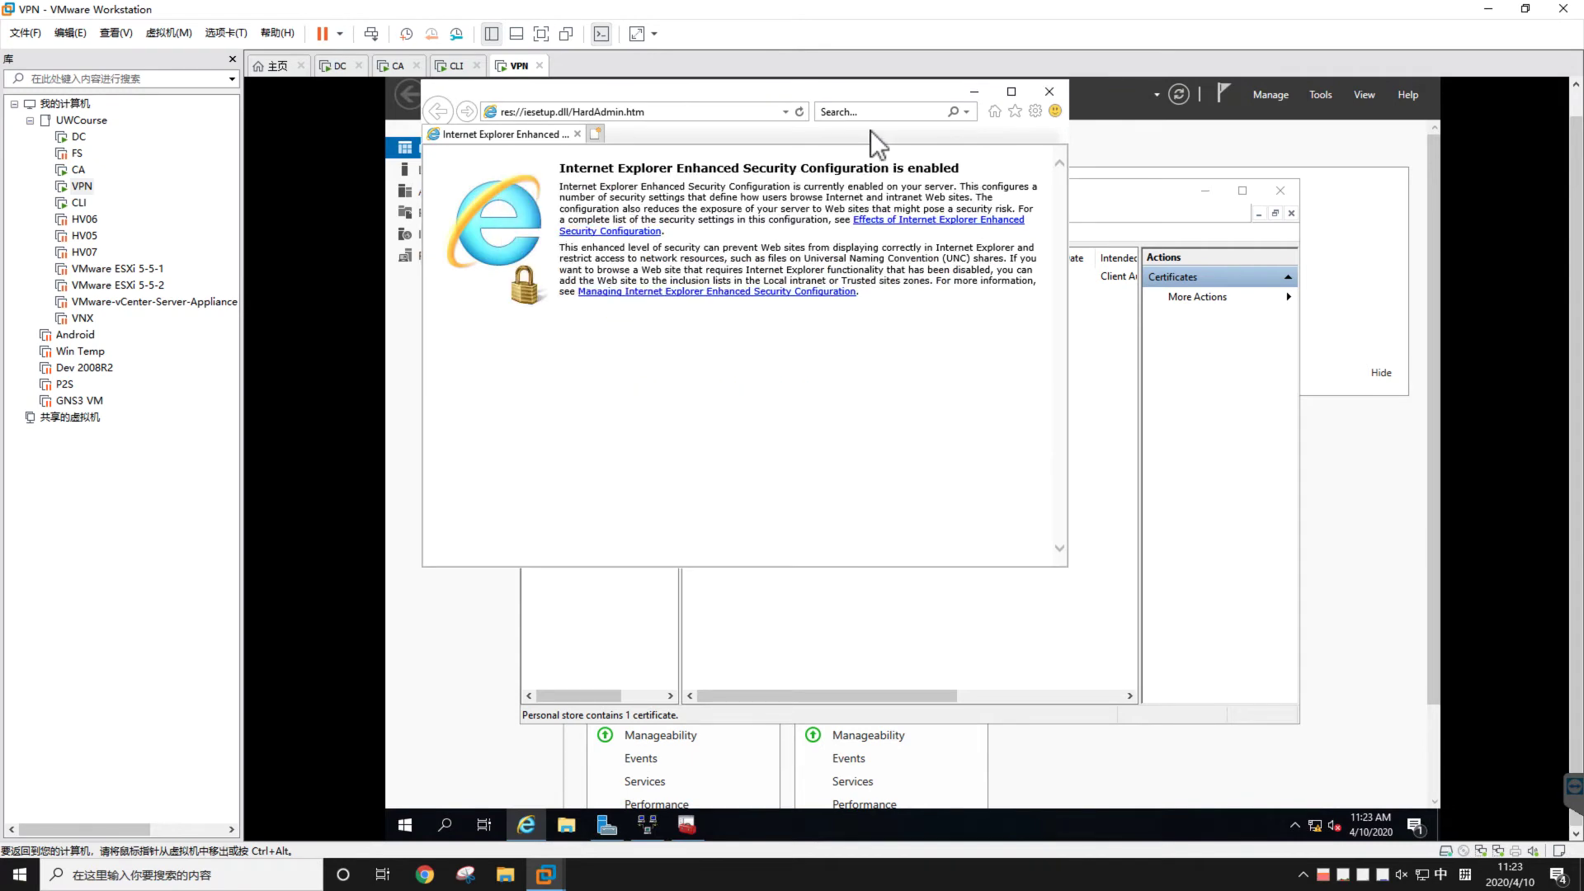
pyautogui.click(670, 107)
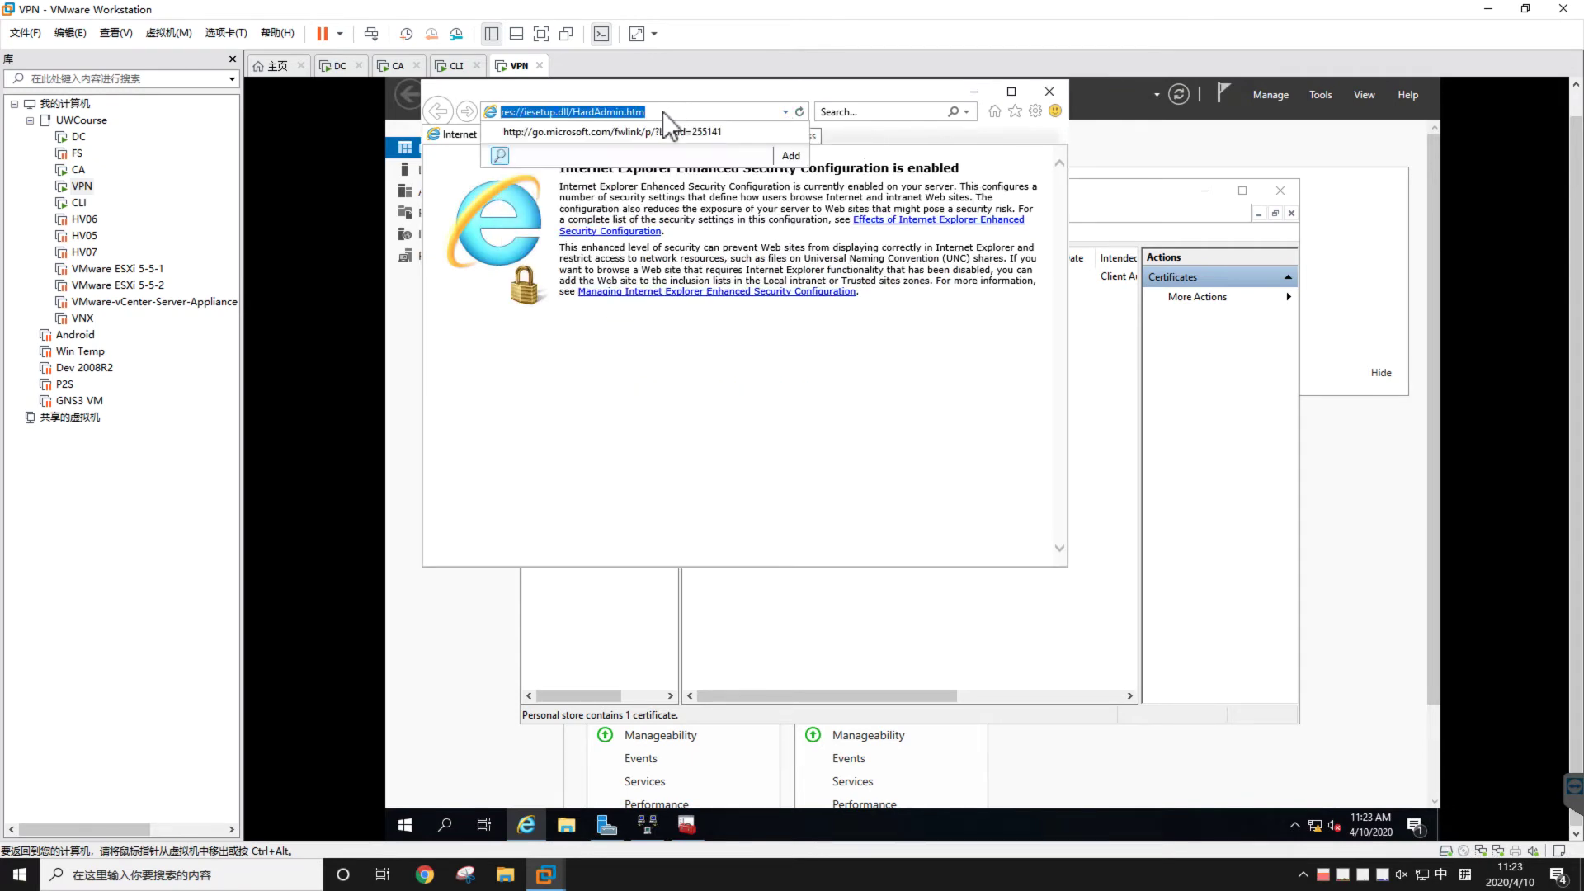
pyautogui.click(665, 112)
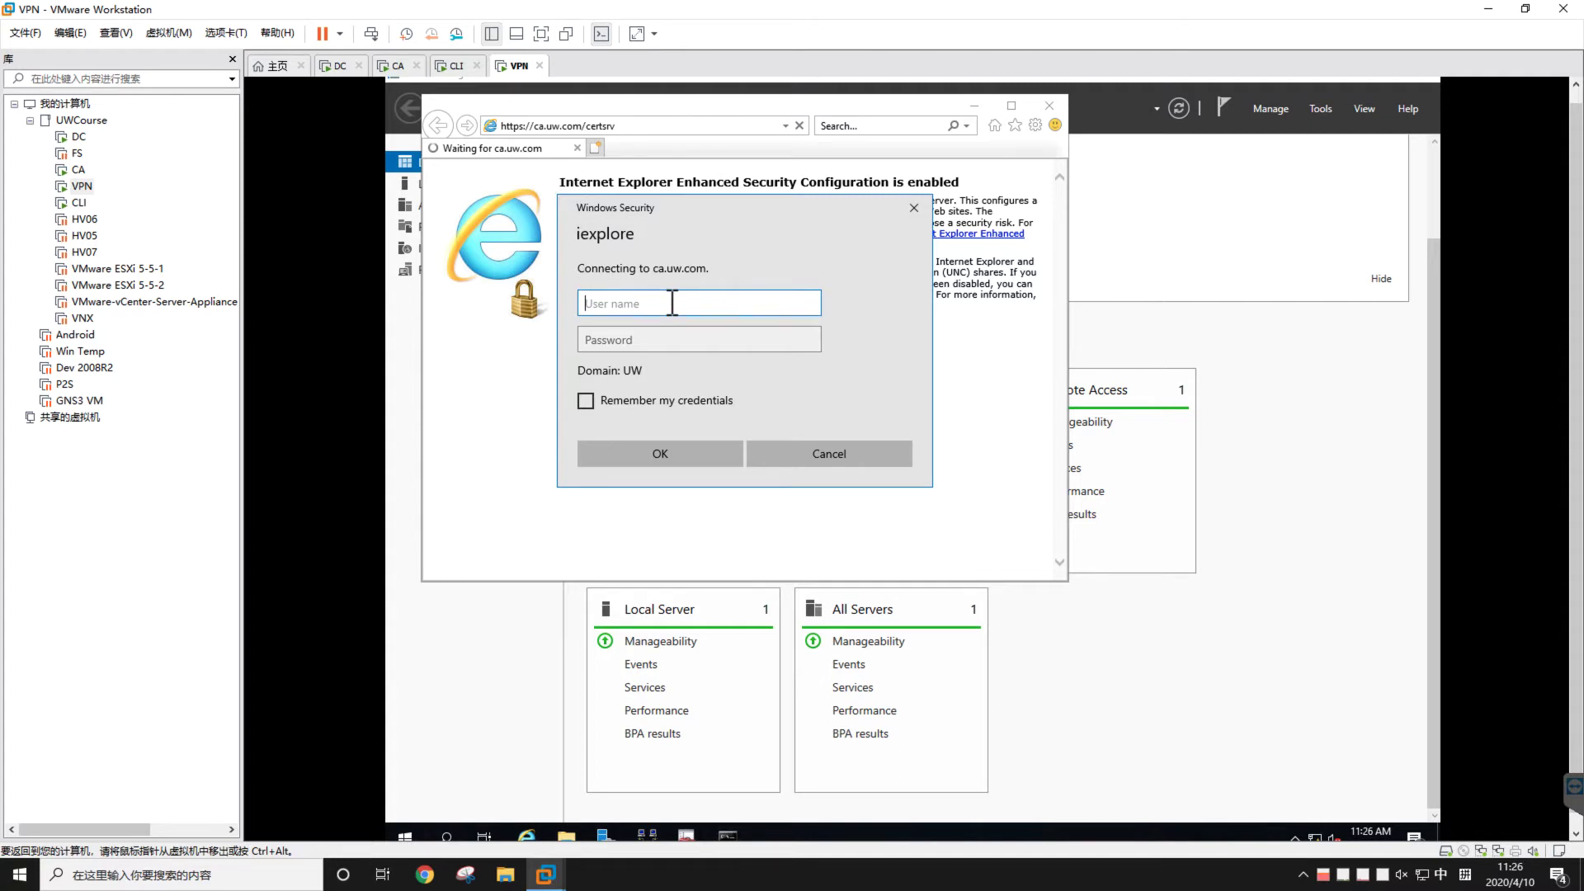
pyautogui.write('administrator')
pyautogui.press('Tab')
pyautogui.write('P@ssw0rd1')
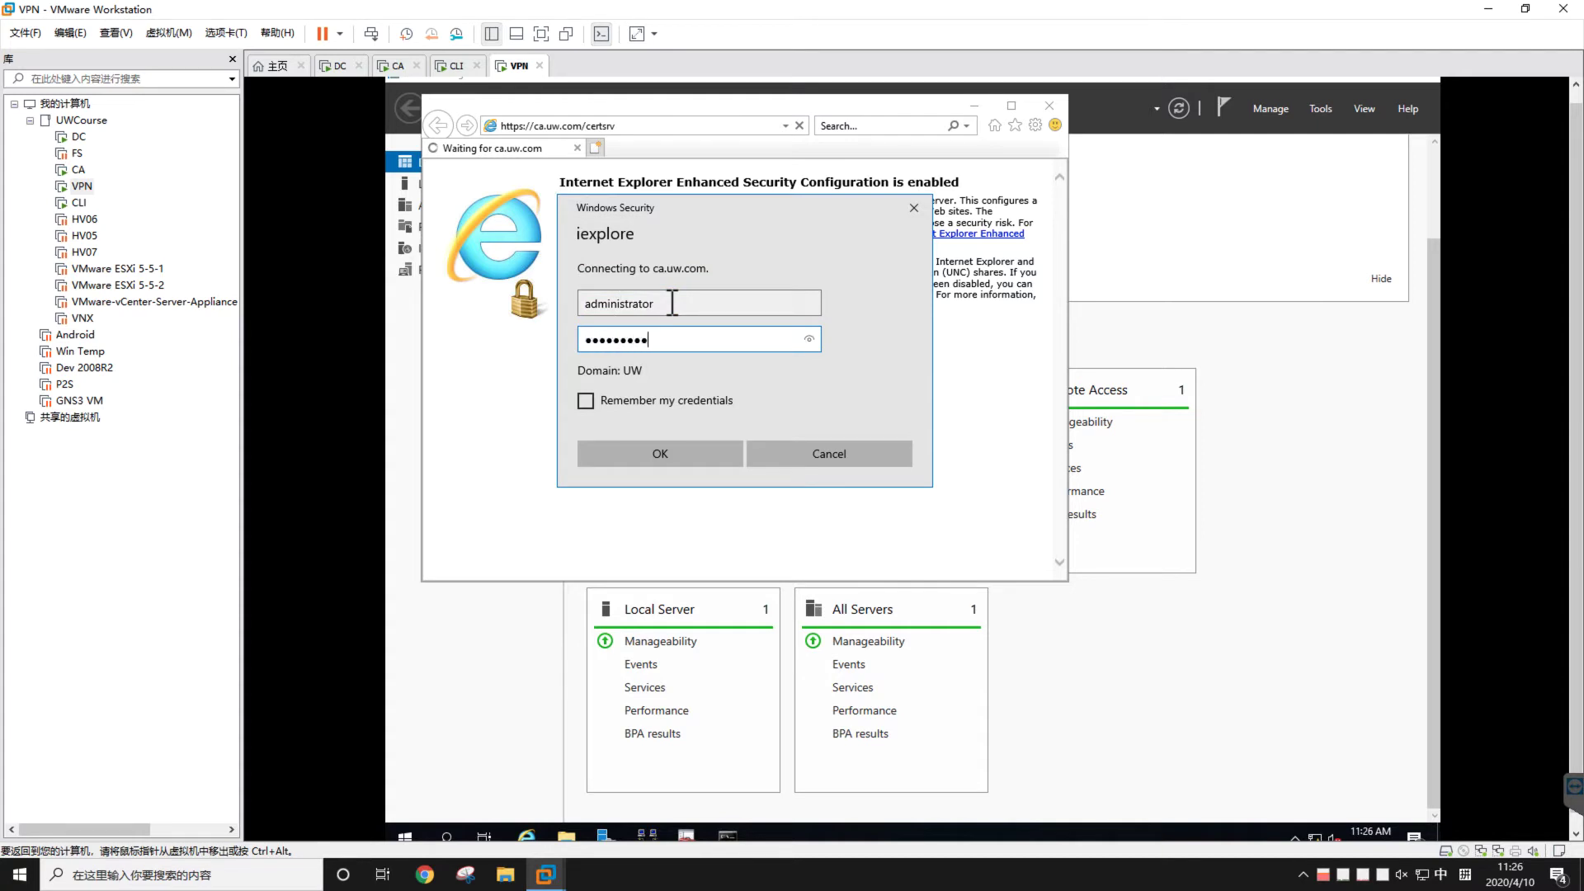
pyautogui.press('Return')
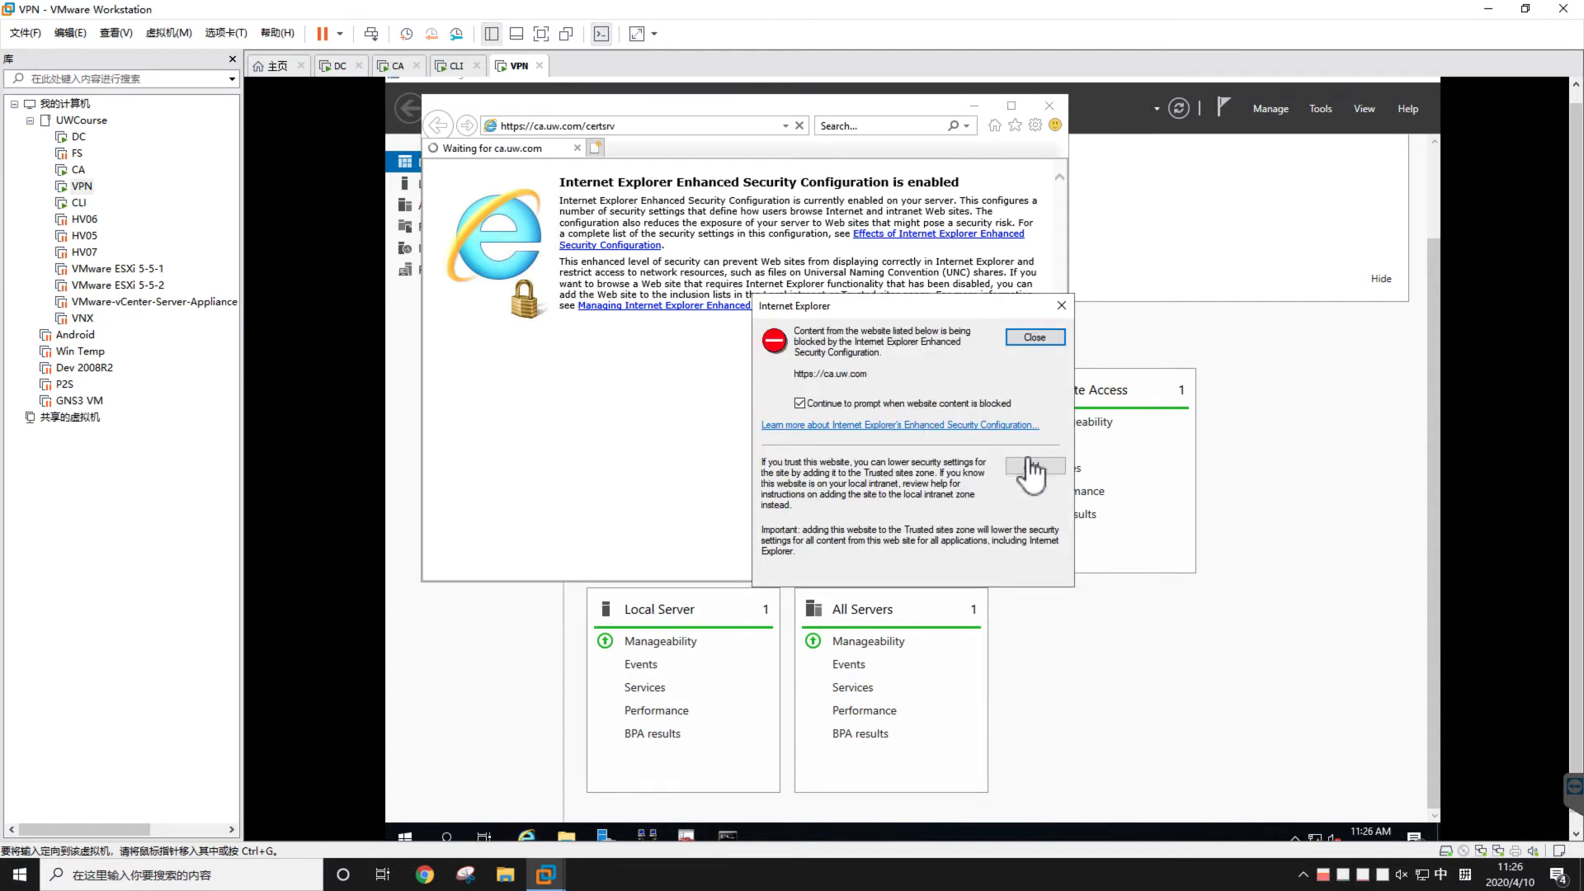
pyautogui.click(1029, 465)
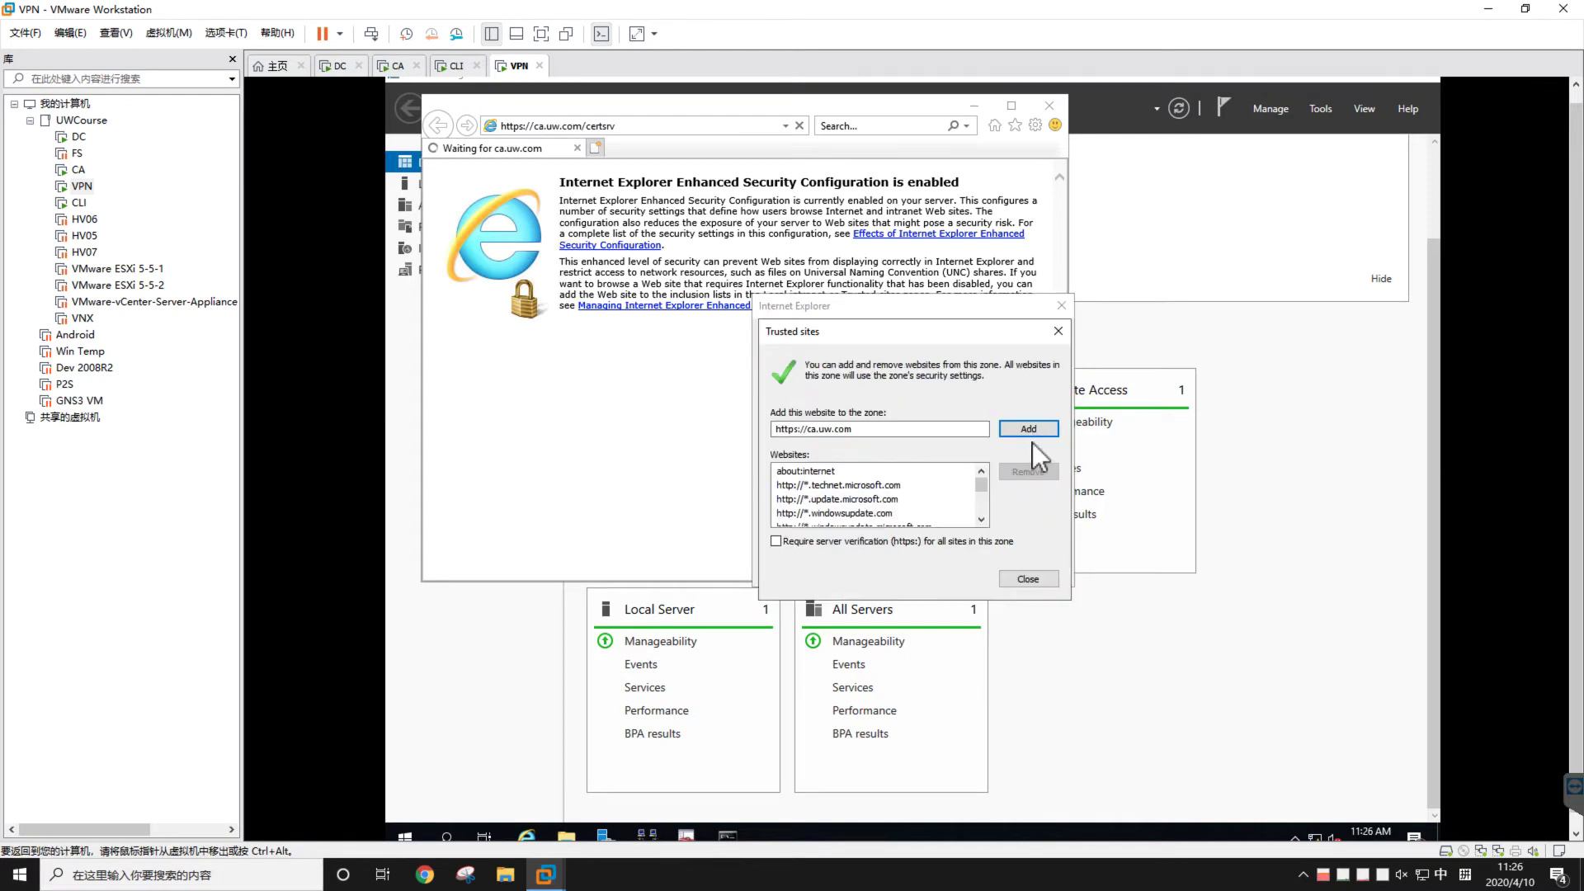
pyautogui.click(1032, 429)
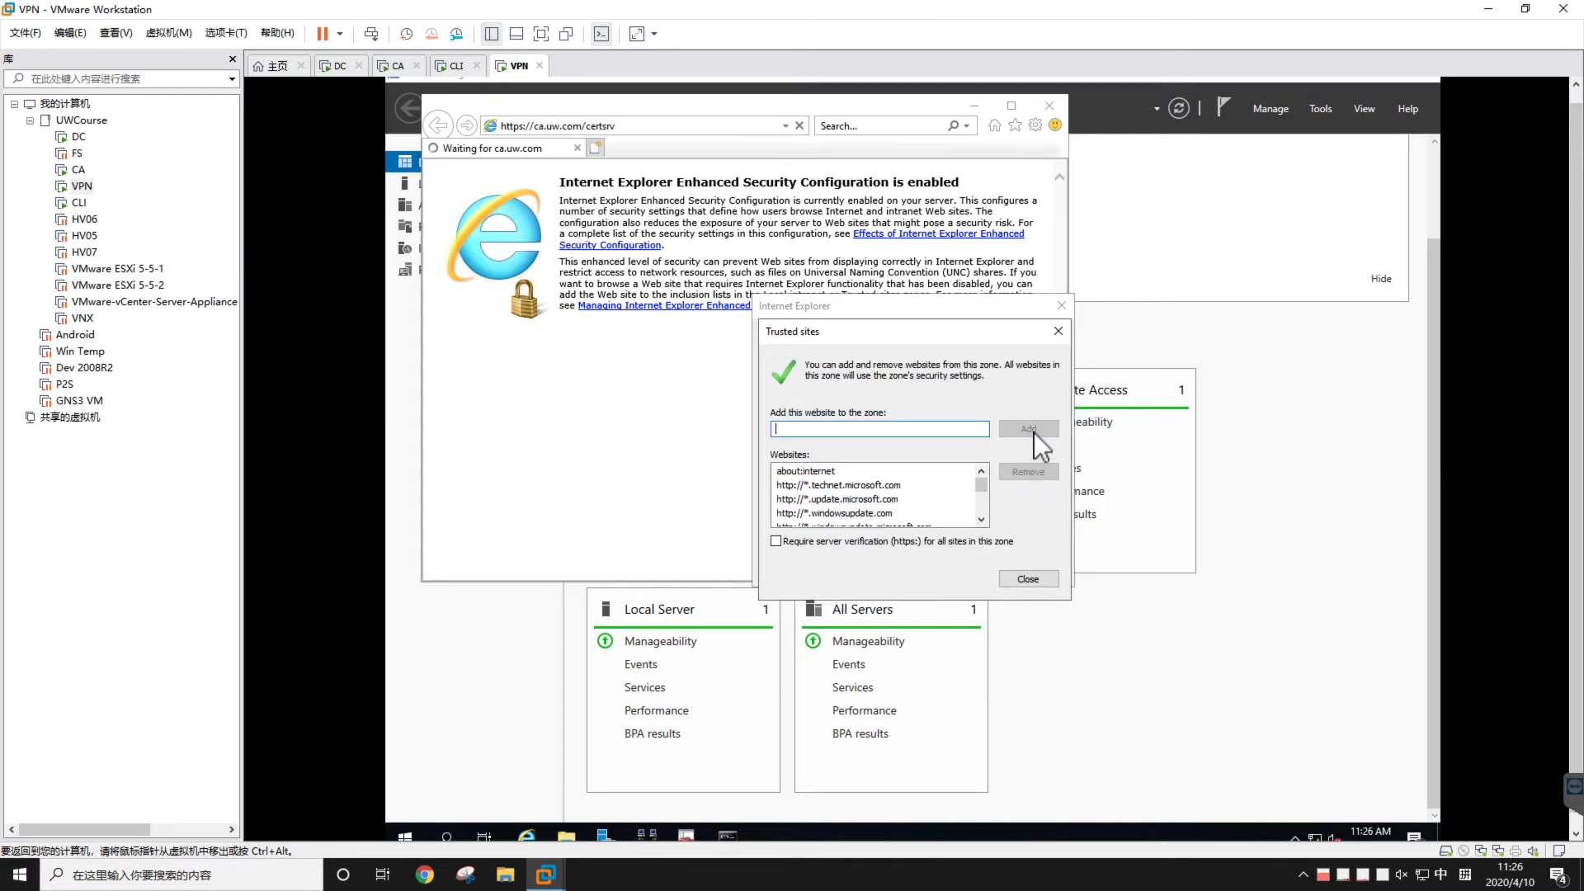
pyautogui.click(1058, 332)
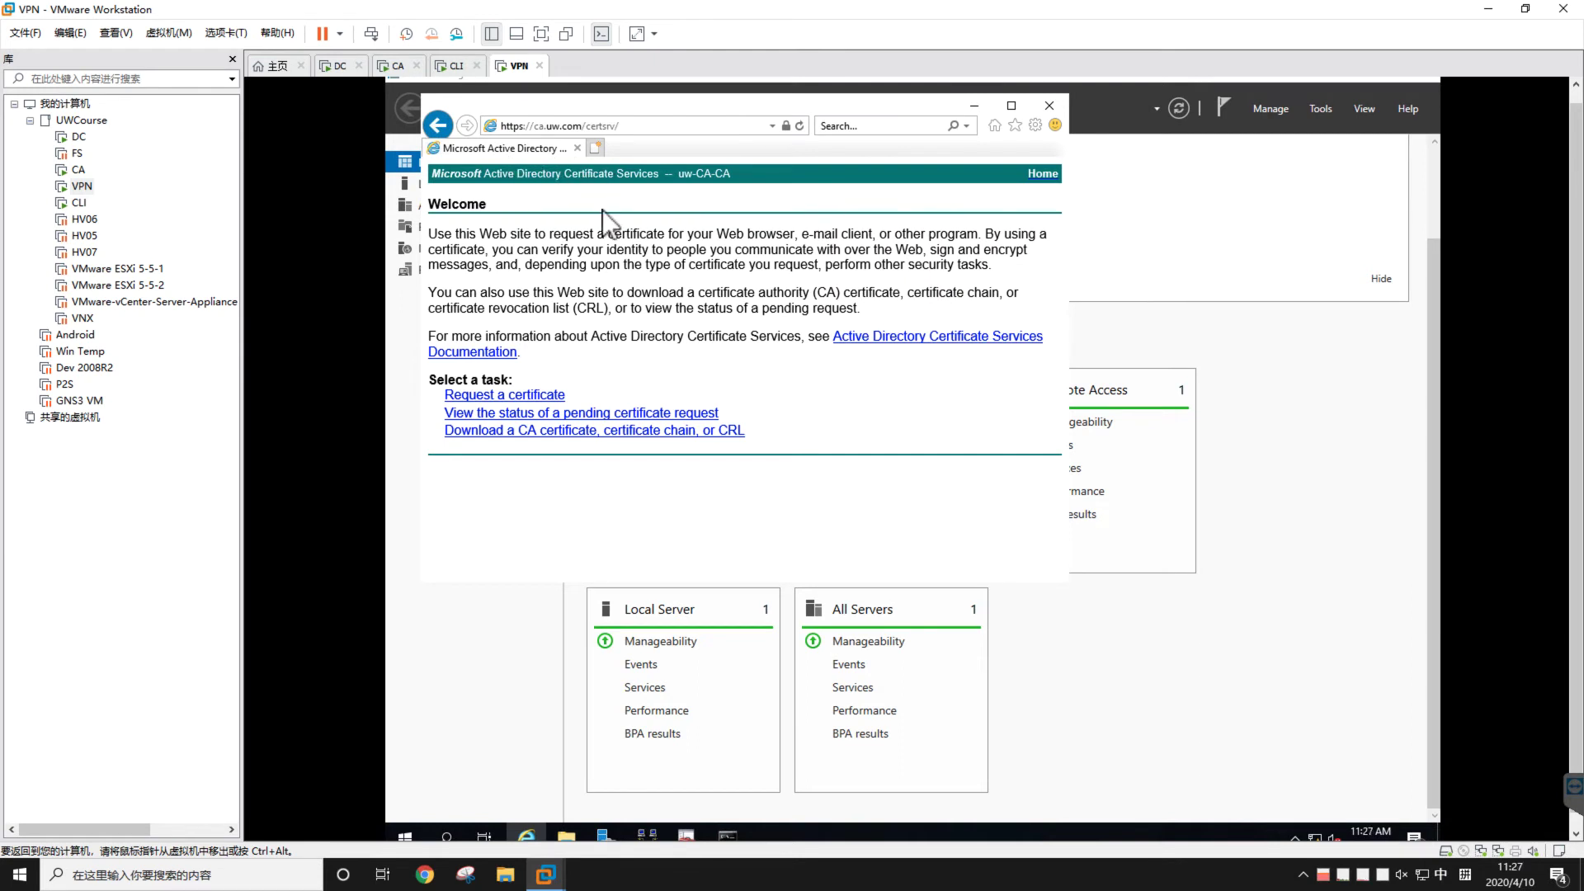
pyautogui.click(610, 126)
pyautogui.click(614, 279)
pyautogui.click(785, 126)
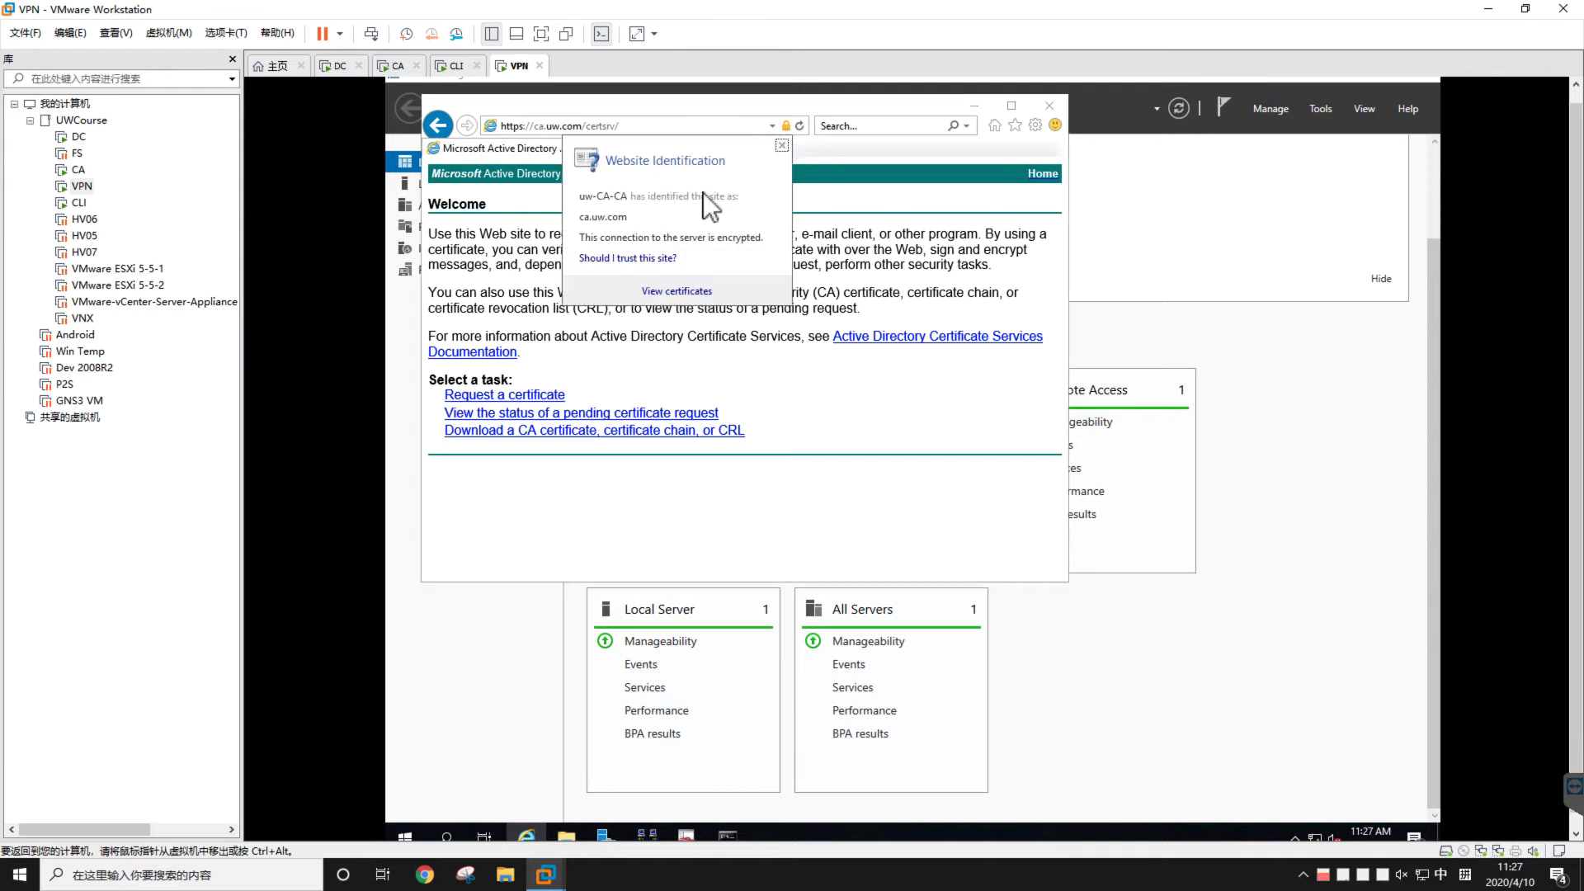
pyautogui.click(676, 303)
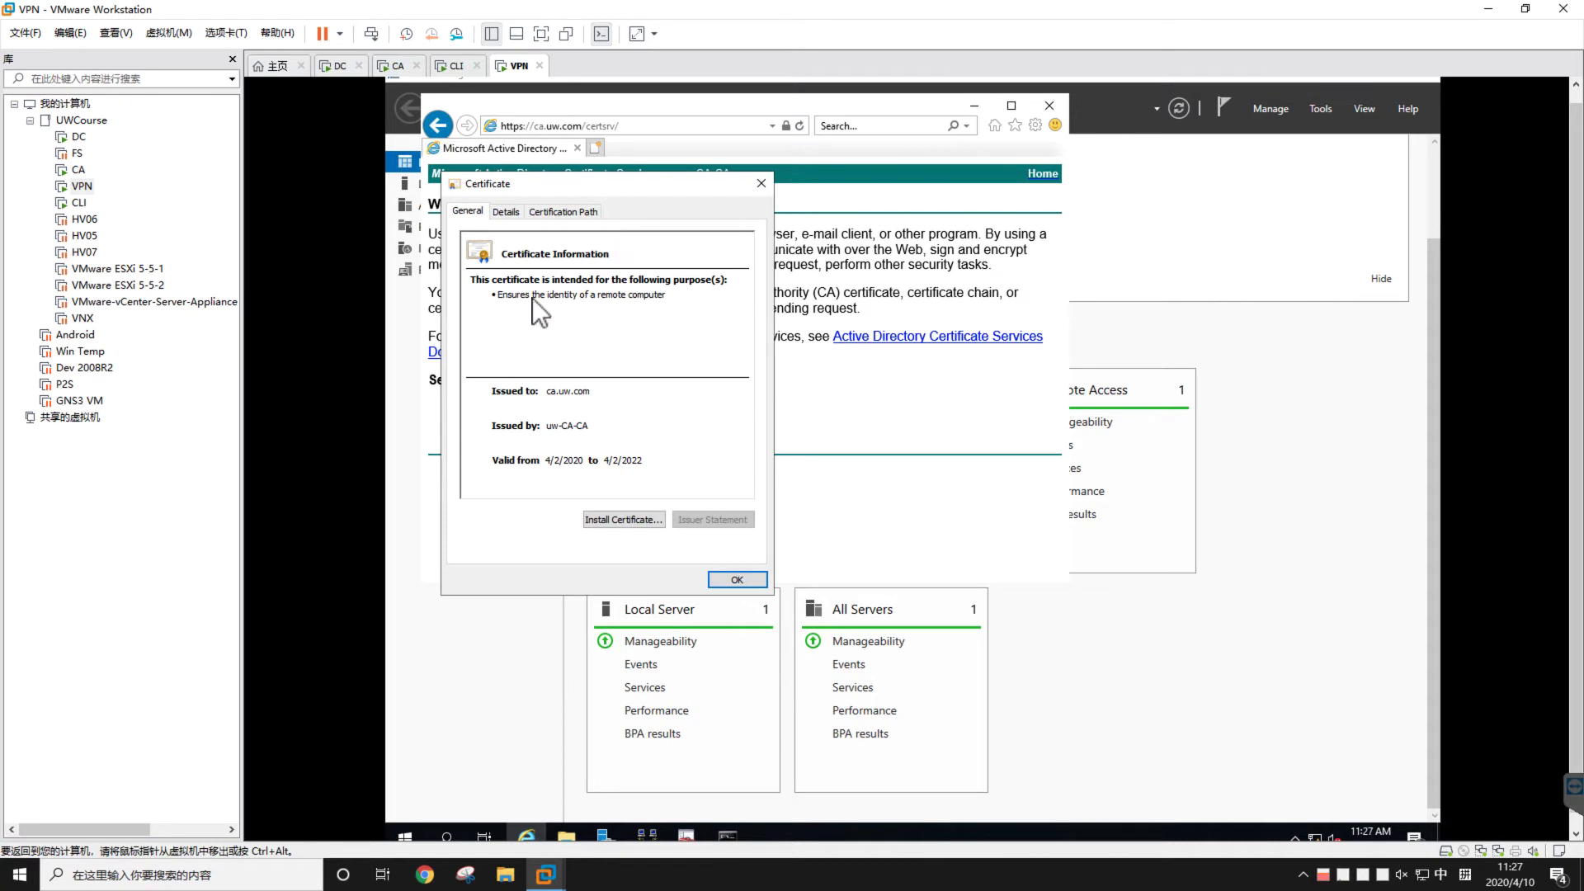
pyautogui.click(511, 213)
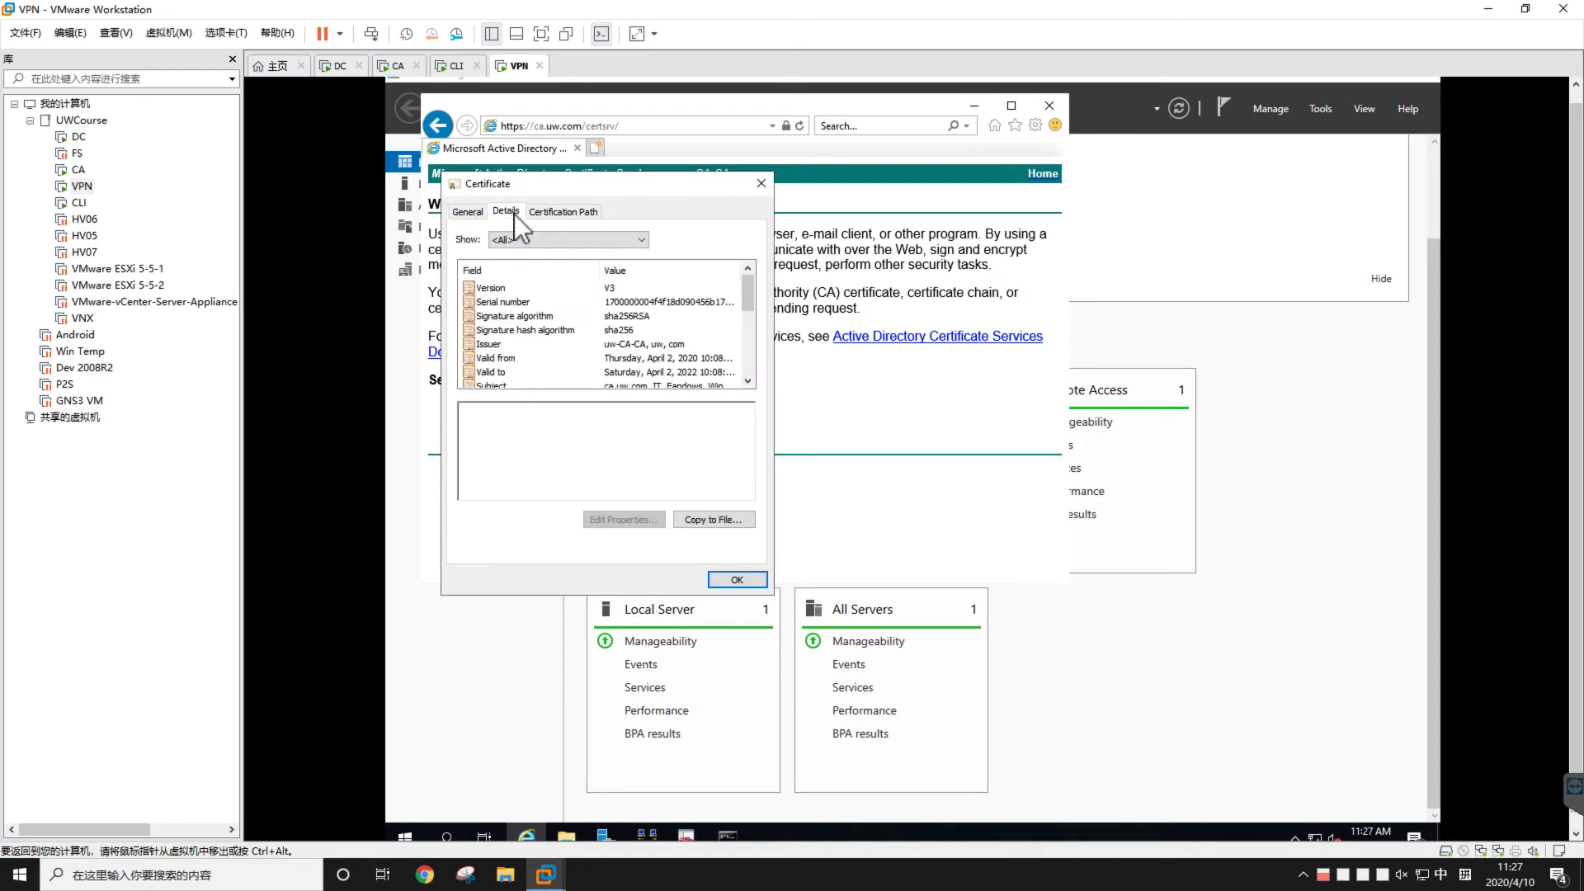
pyautogui.click(760, 183)
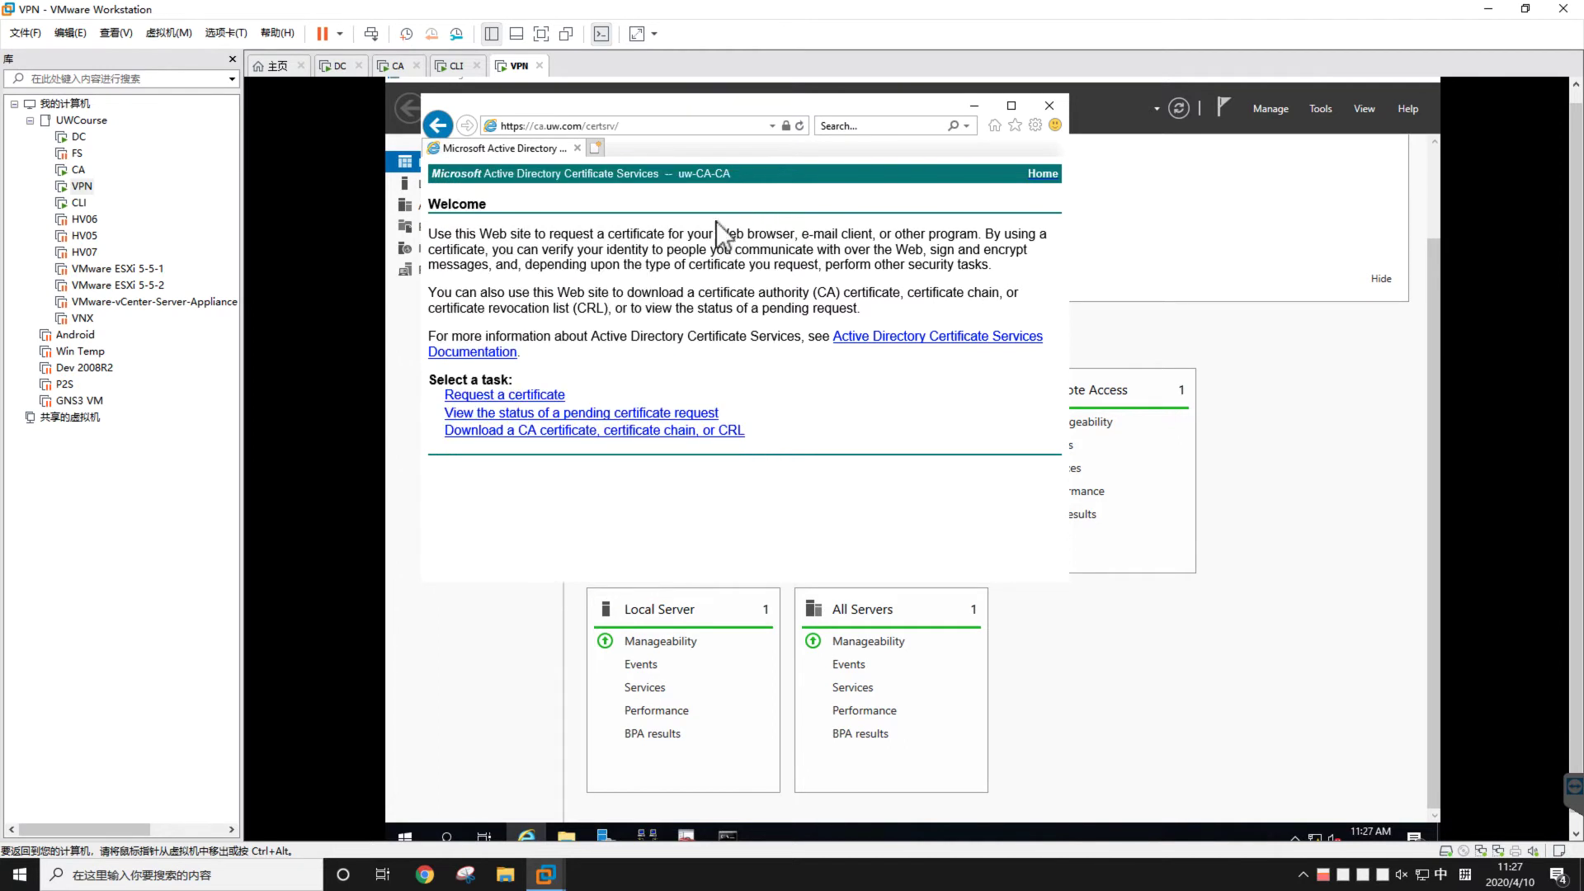
# Go through Request a certificate and advanced certificate request to the base-64 CMC/PKCS #10 submission form
pyautogui.click(540, 396)
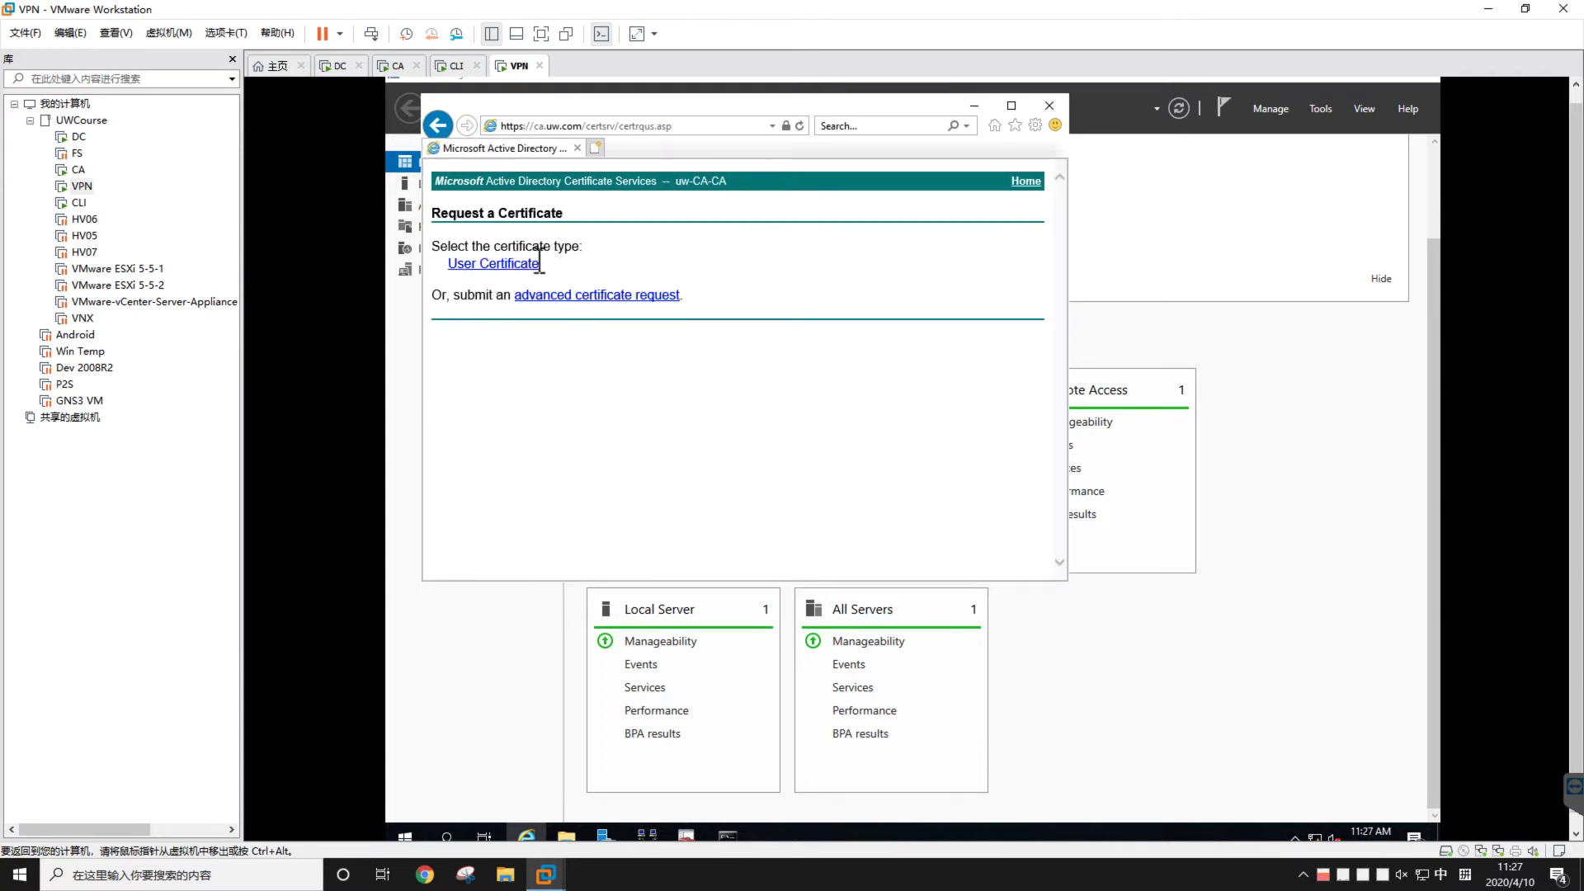
pyautogui.click(565, 297)
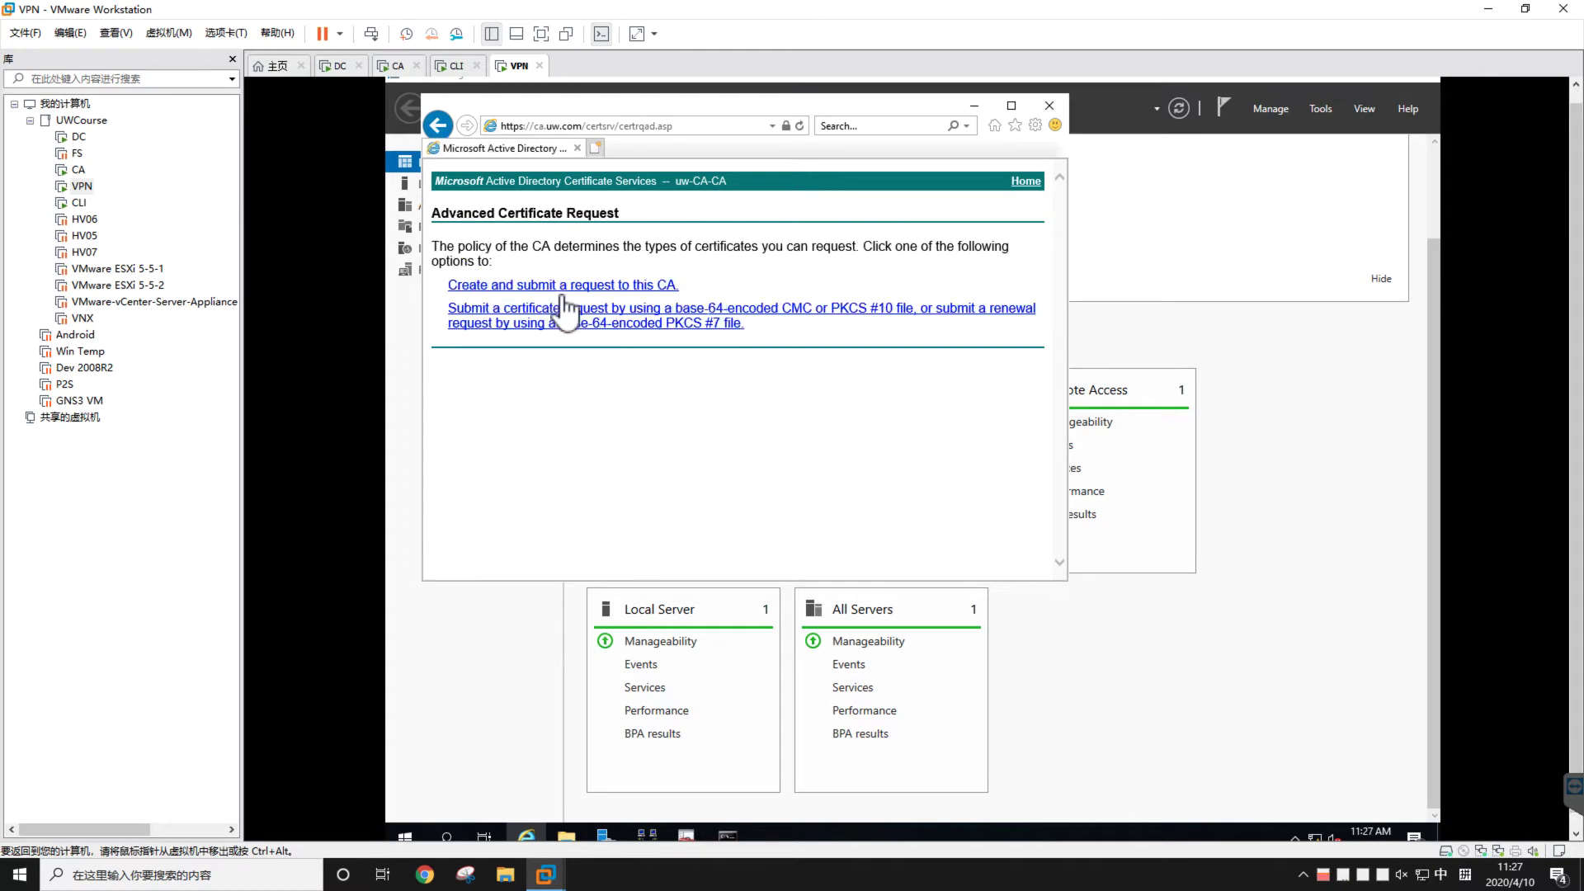
pyautogui.click(443, 128)
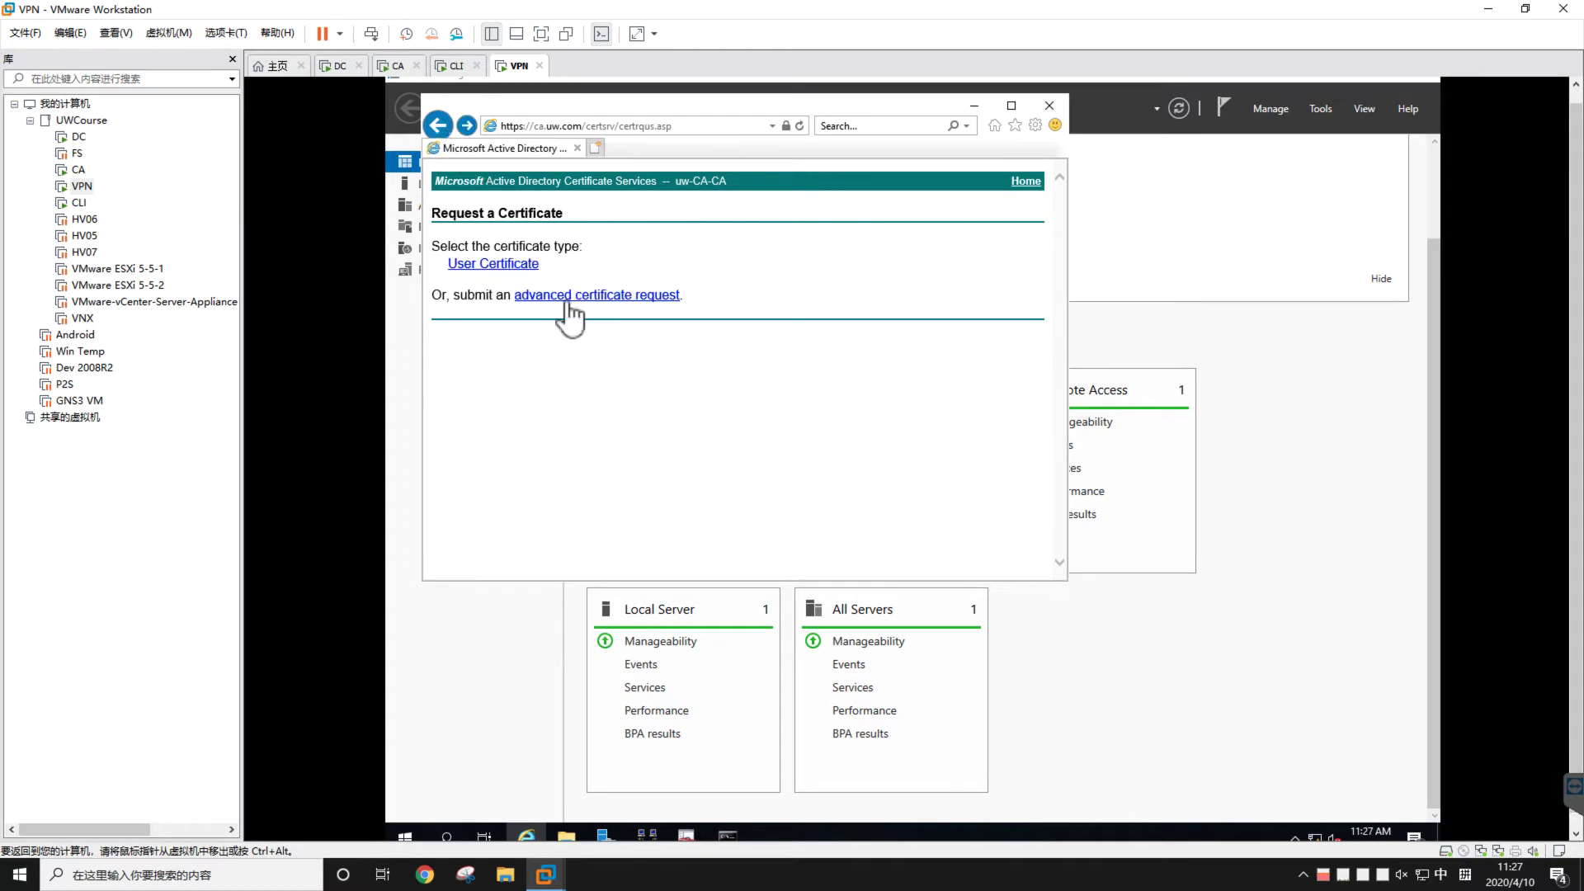
pyautogui.click(564, 299)
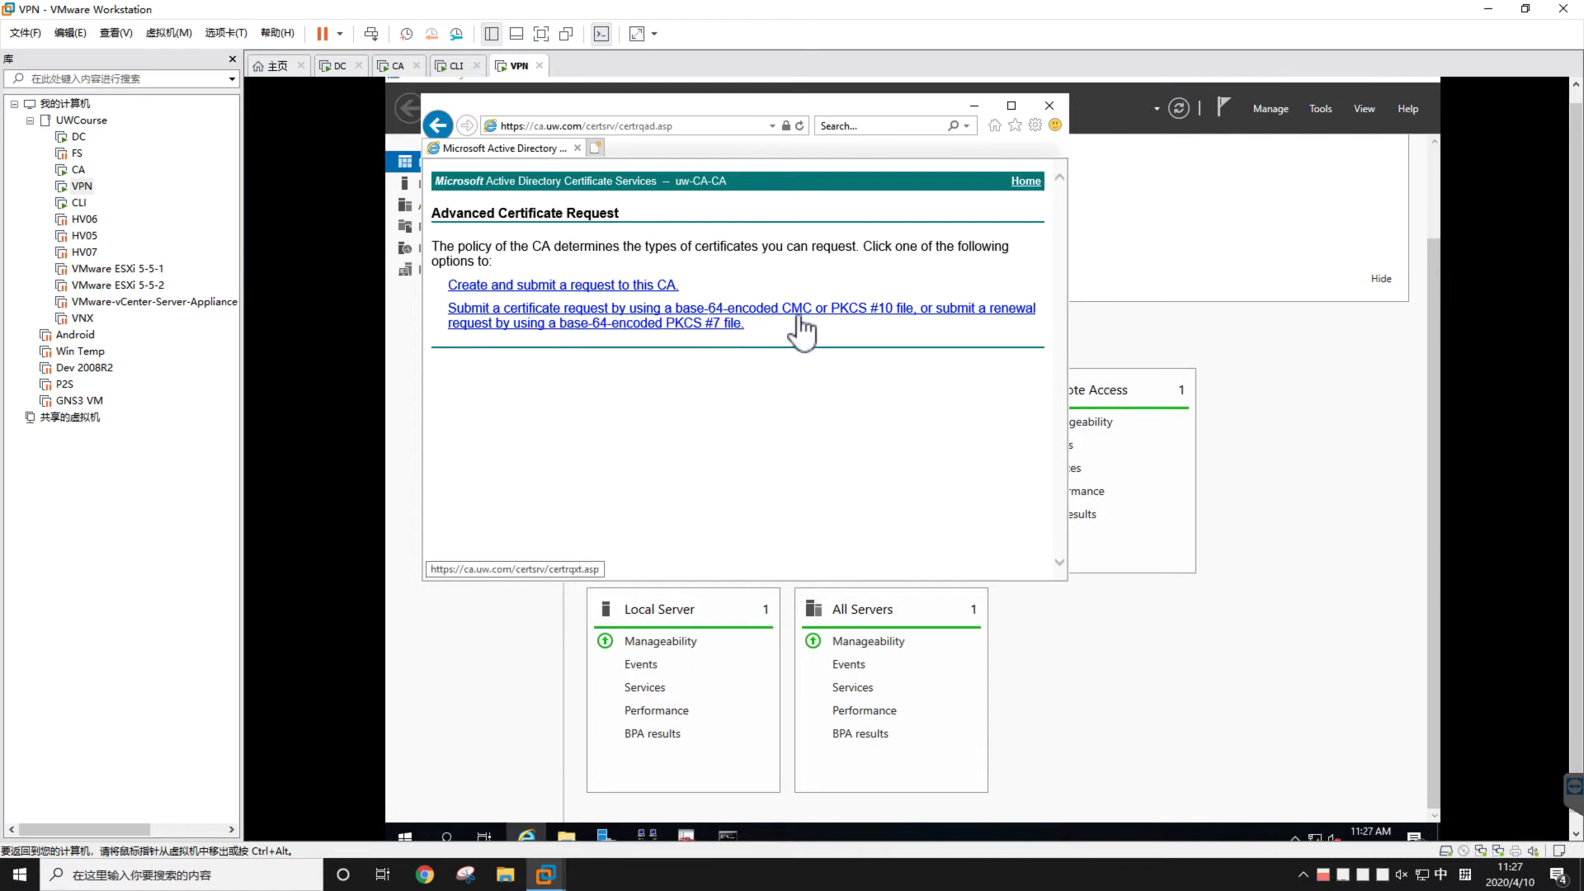
pyautogui.click(856, 315)
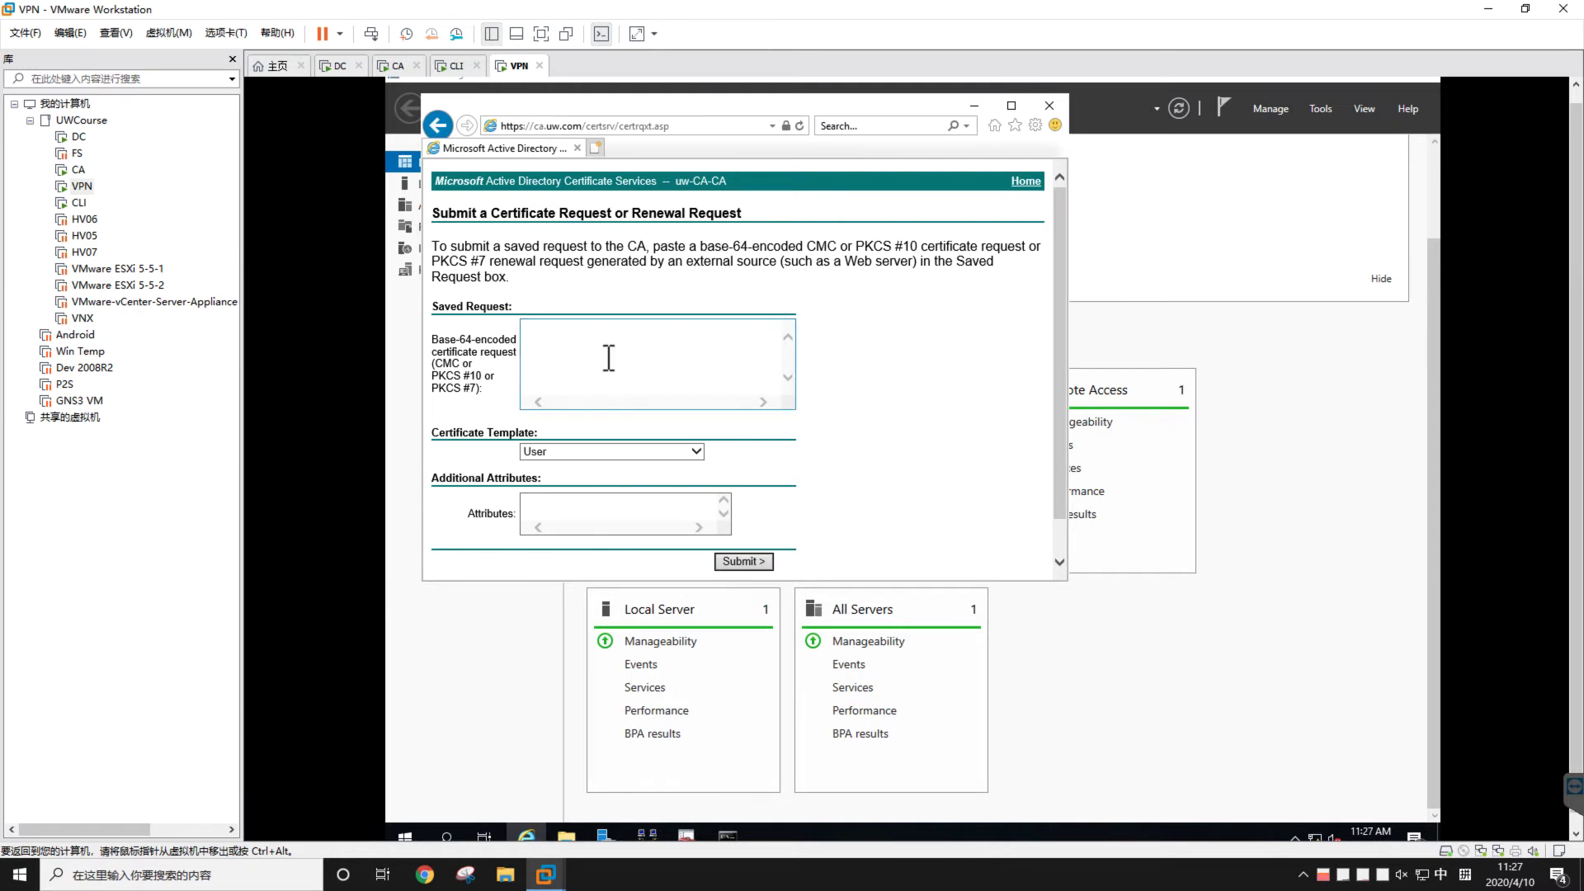
pyautogui.click(607, 357)
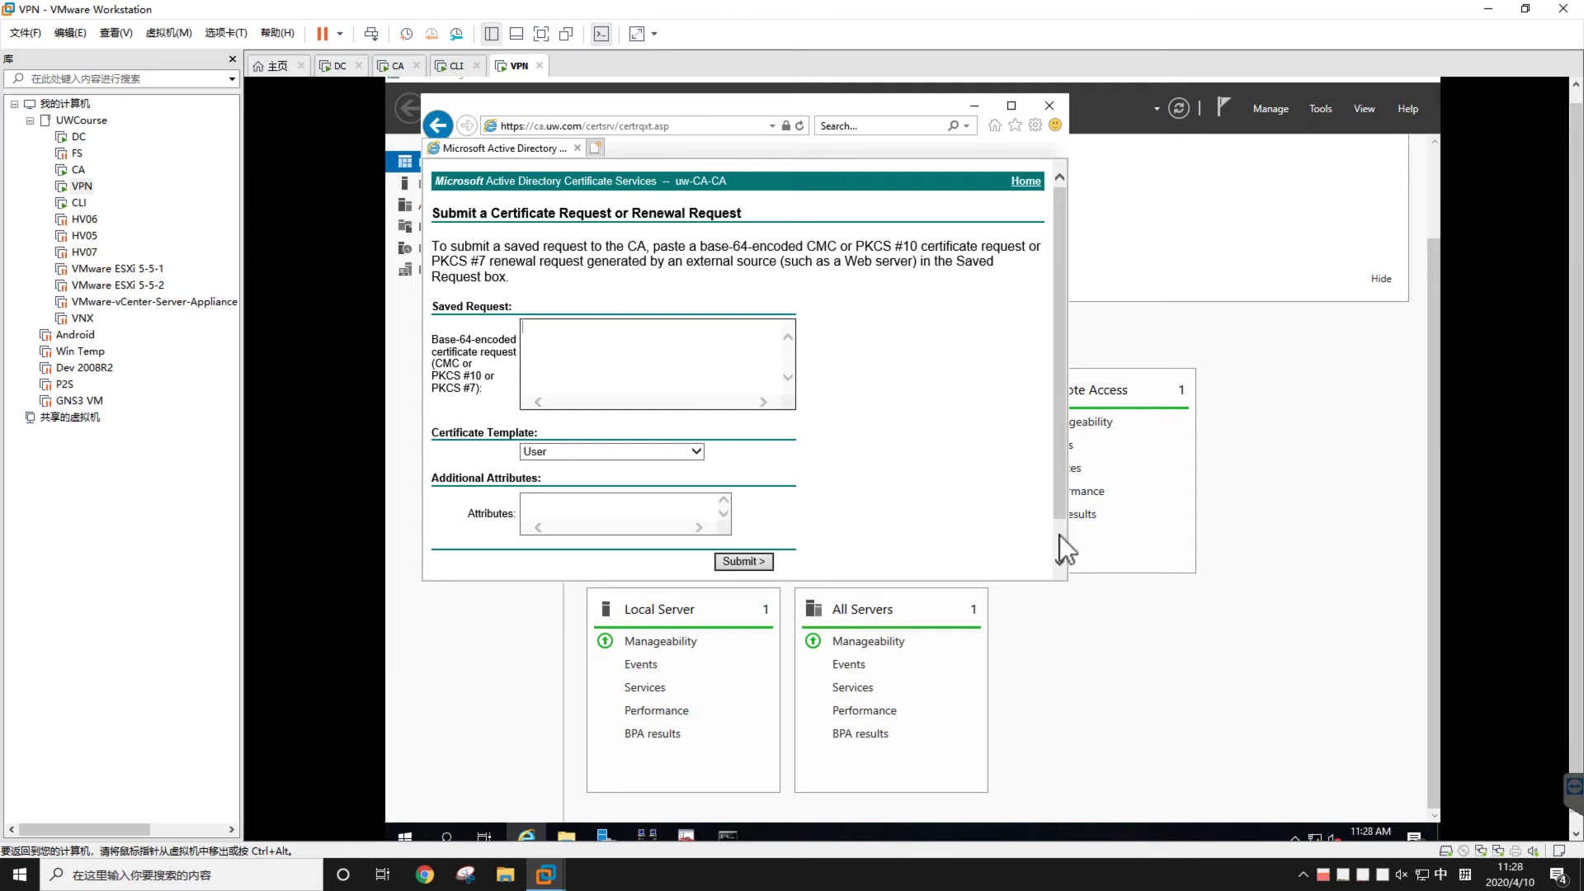
pyautogui.scroll(-1, 1060, 534)
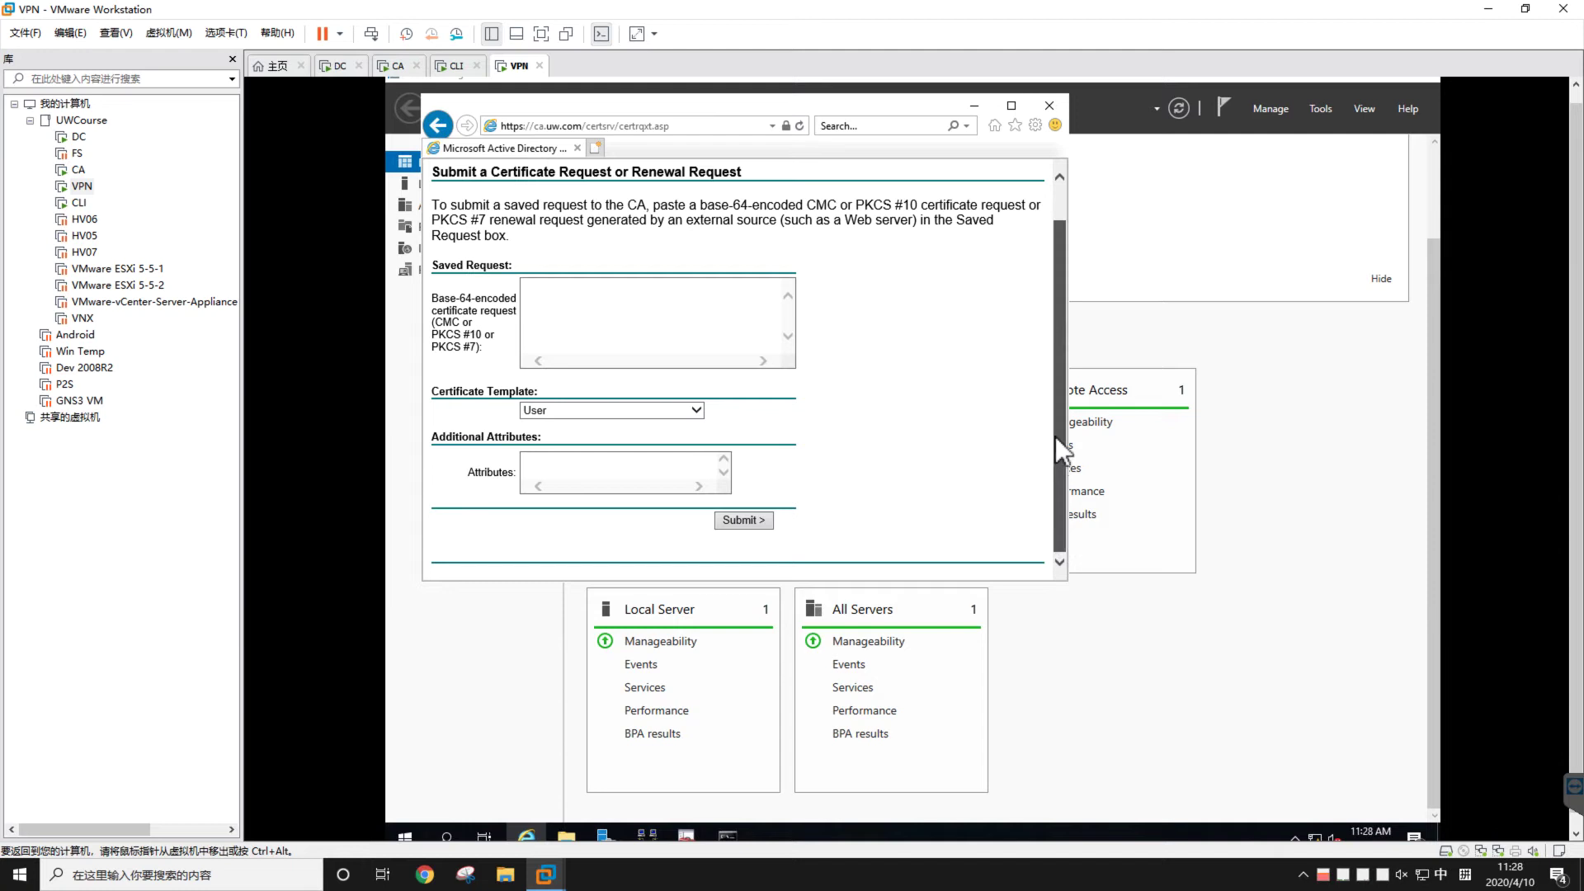
pyautogui.scroll(1, 1056, 437)
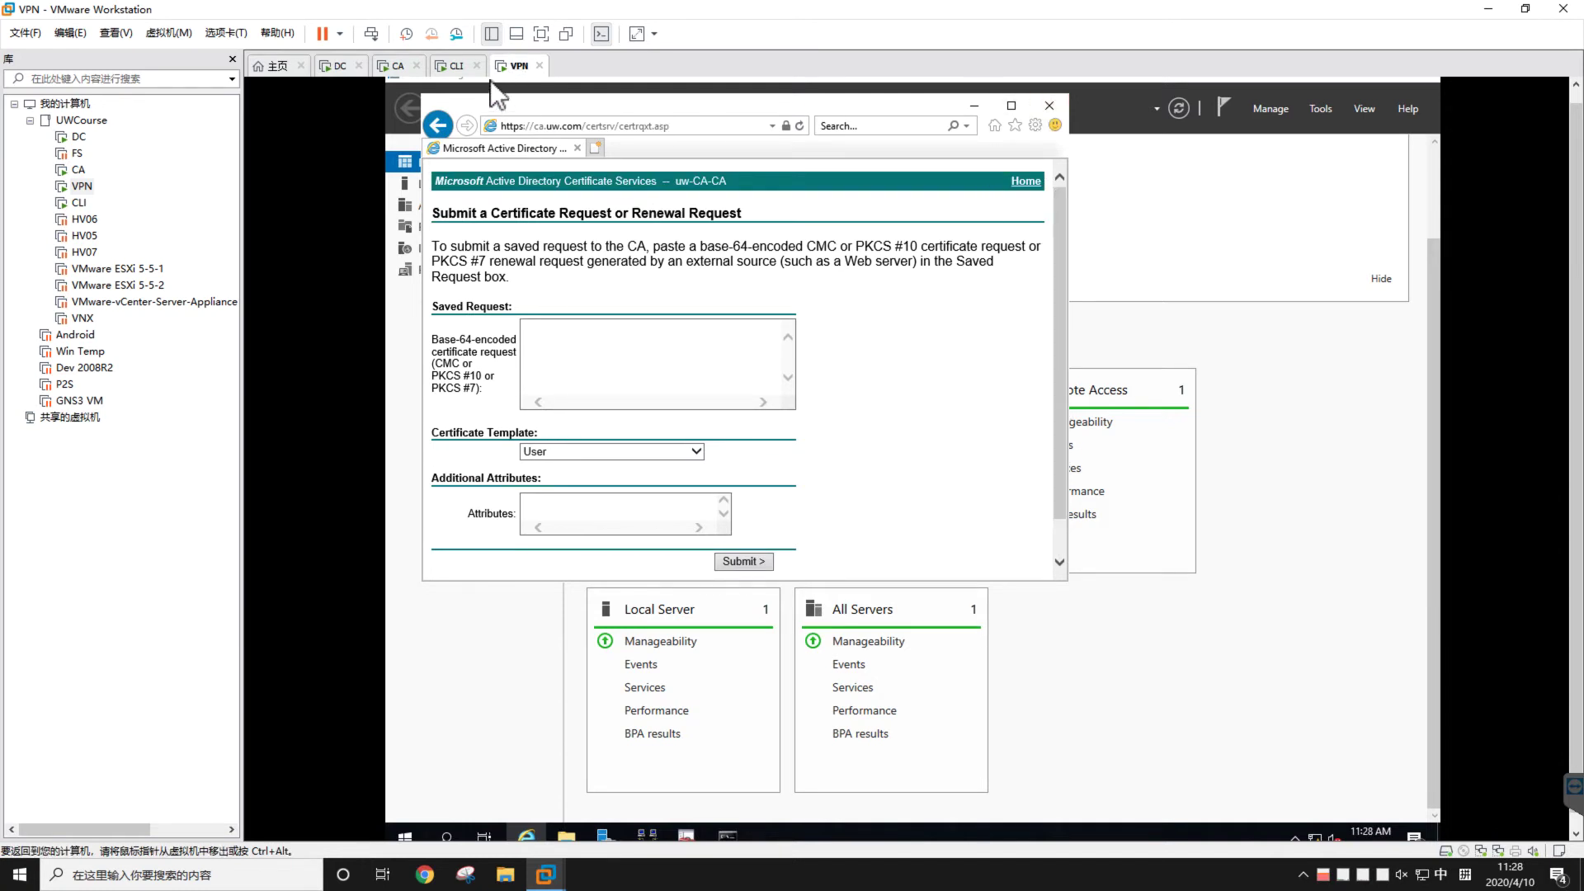
# Switch to the CLI VM and minimize the Wireshark capture and Network Connections windows
pyautogui.click(453, 67)
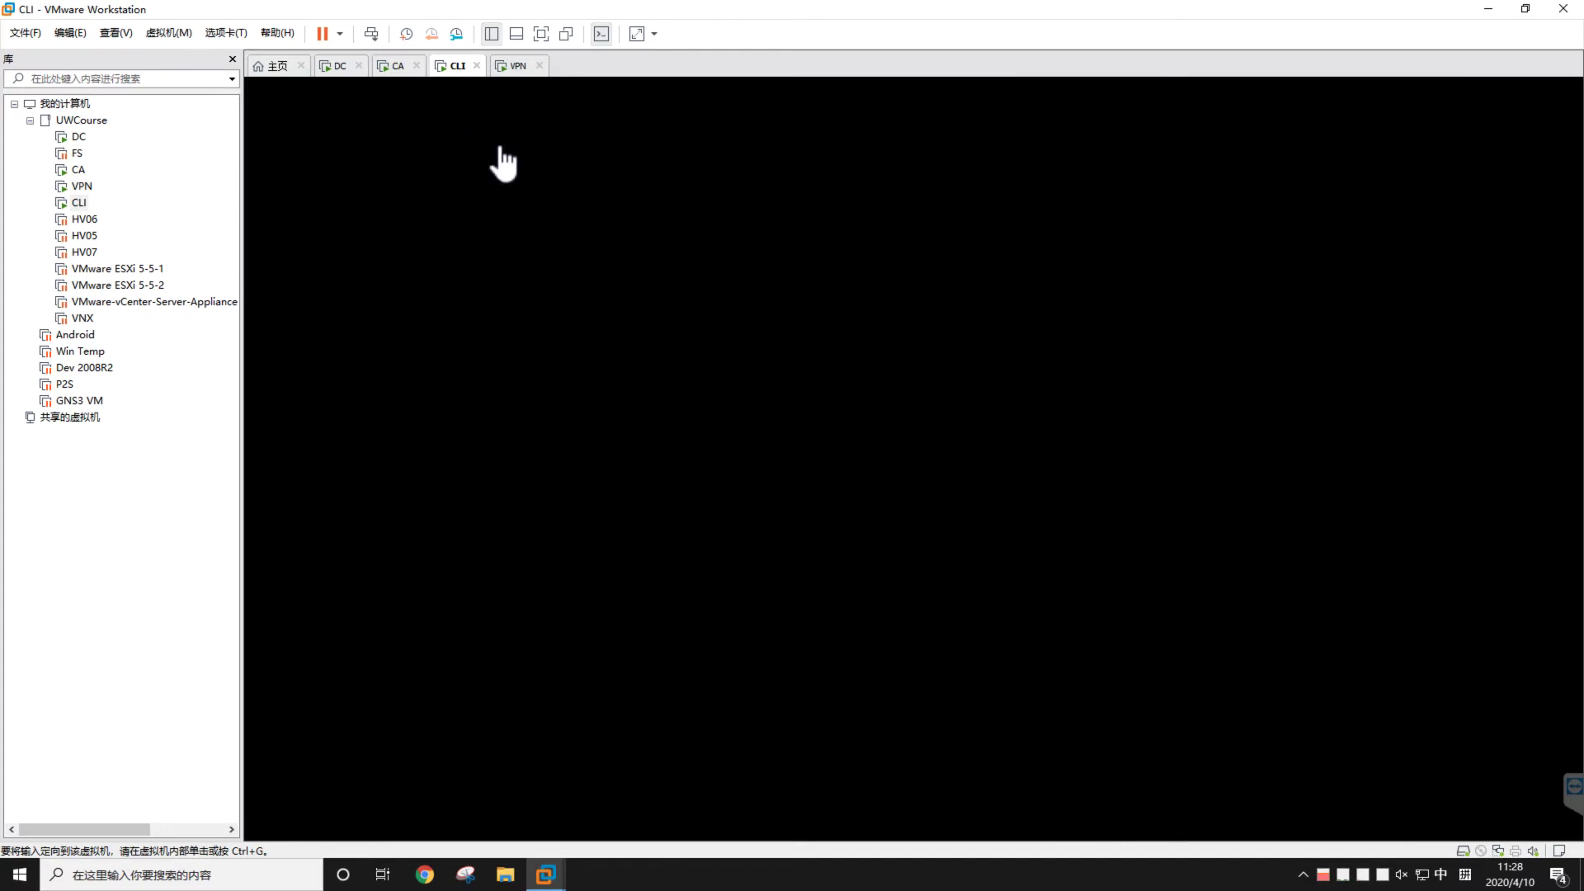
pyautogui.click(581, 305)
pyautogui.click(632, 229)
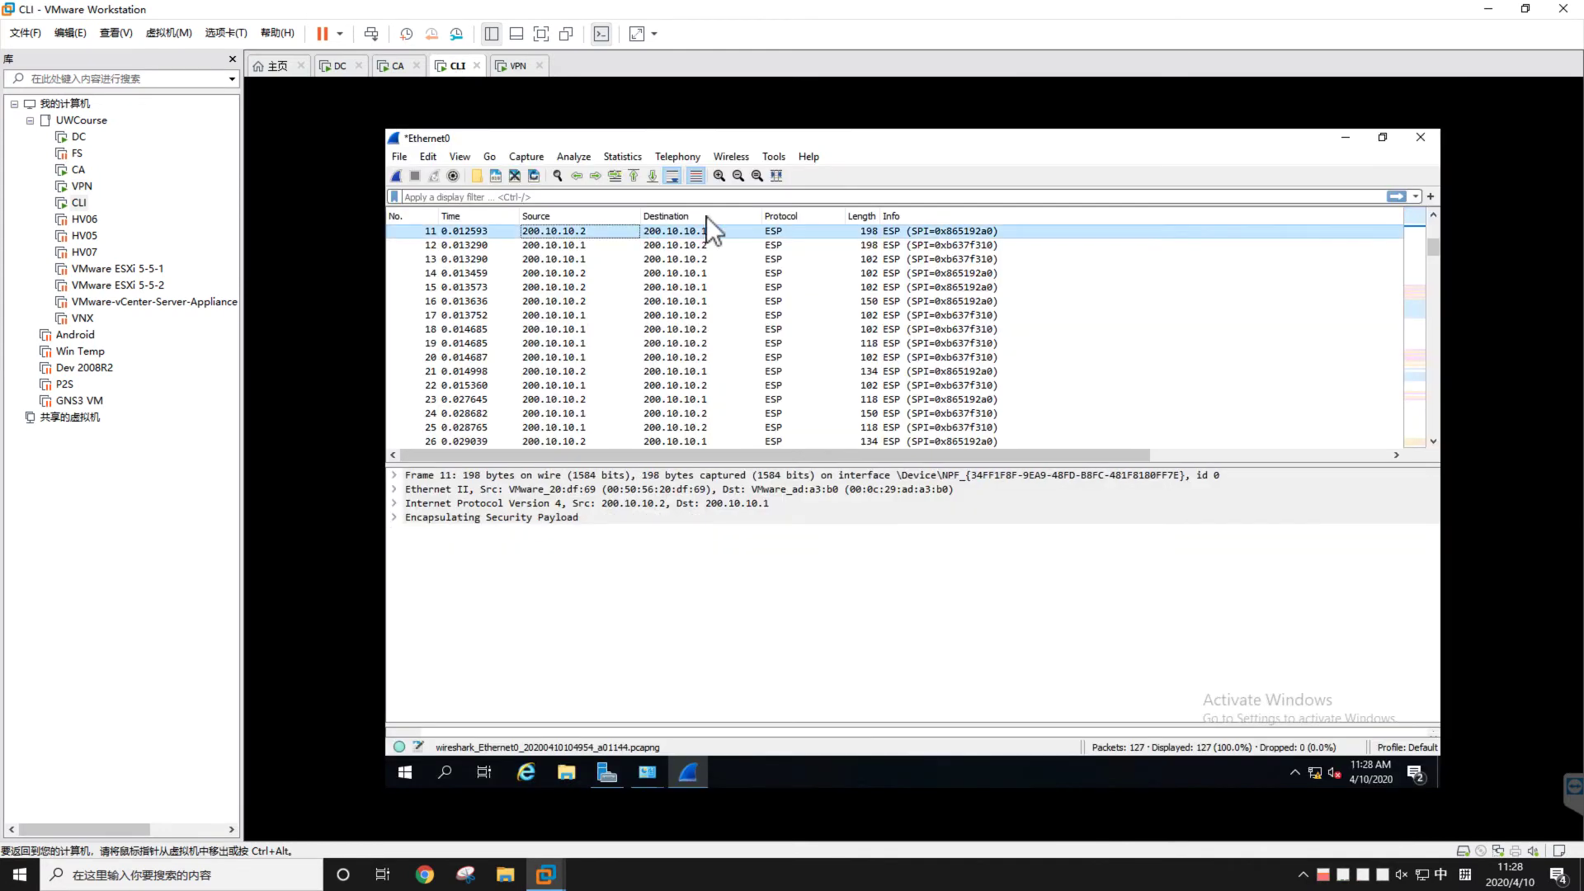
pyautogui.click(1340, 137)
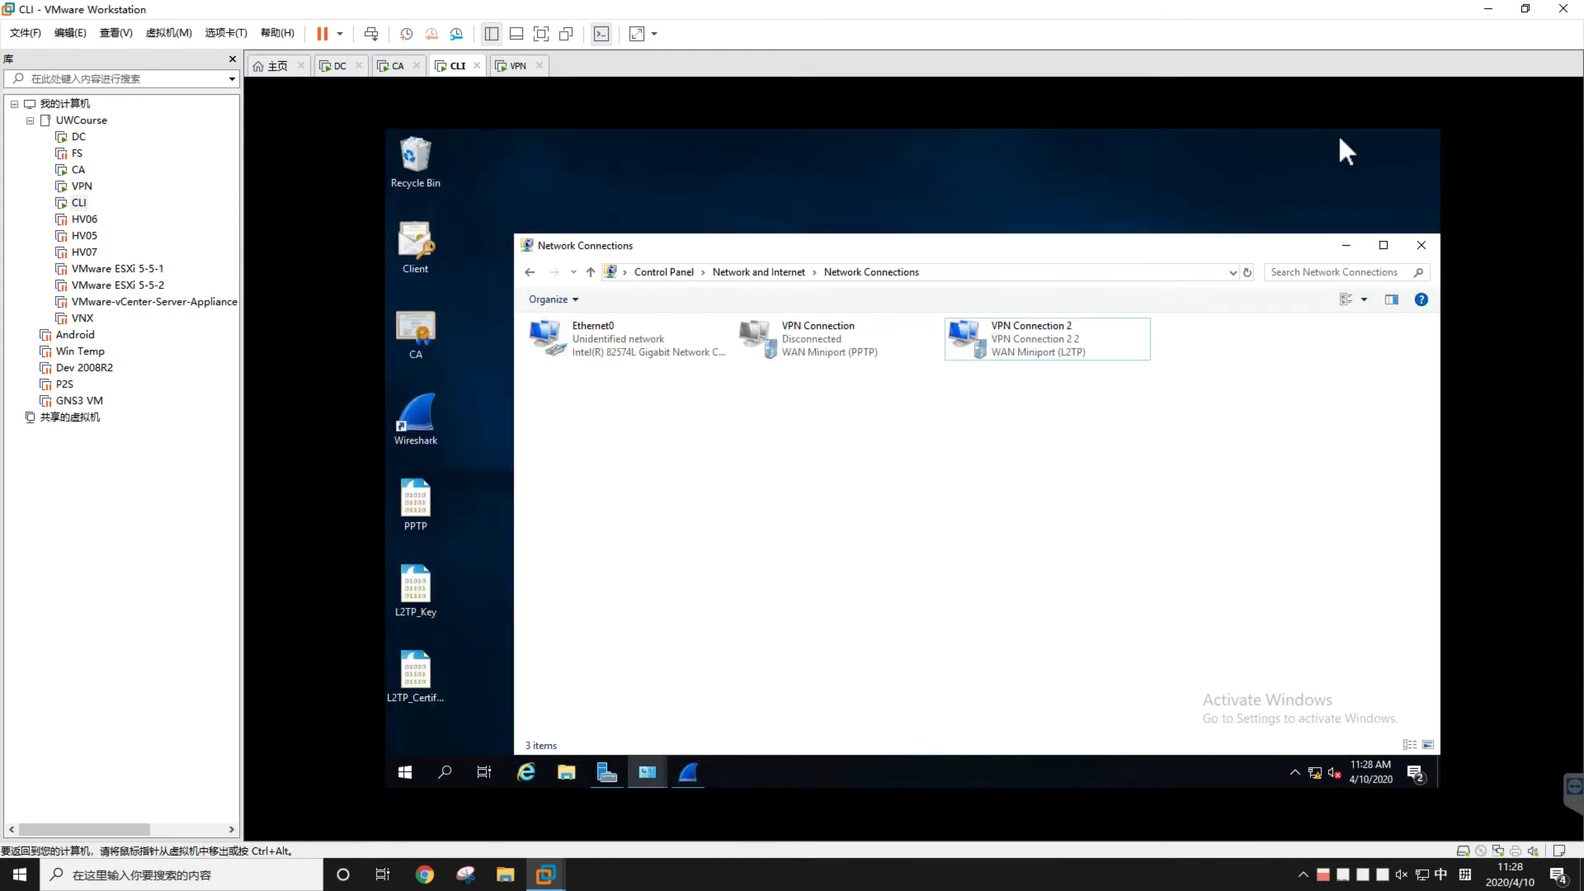
pyautogui.click(1346, 245)
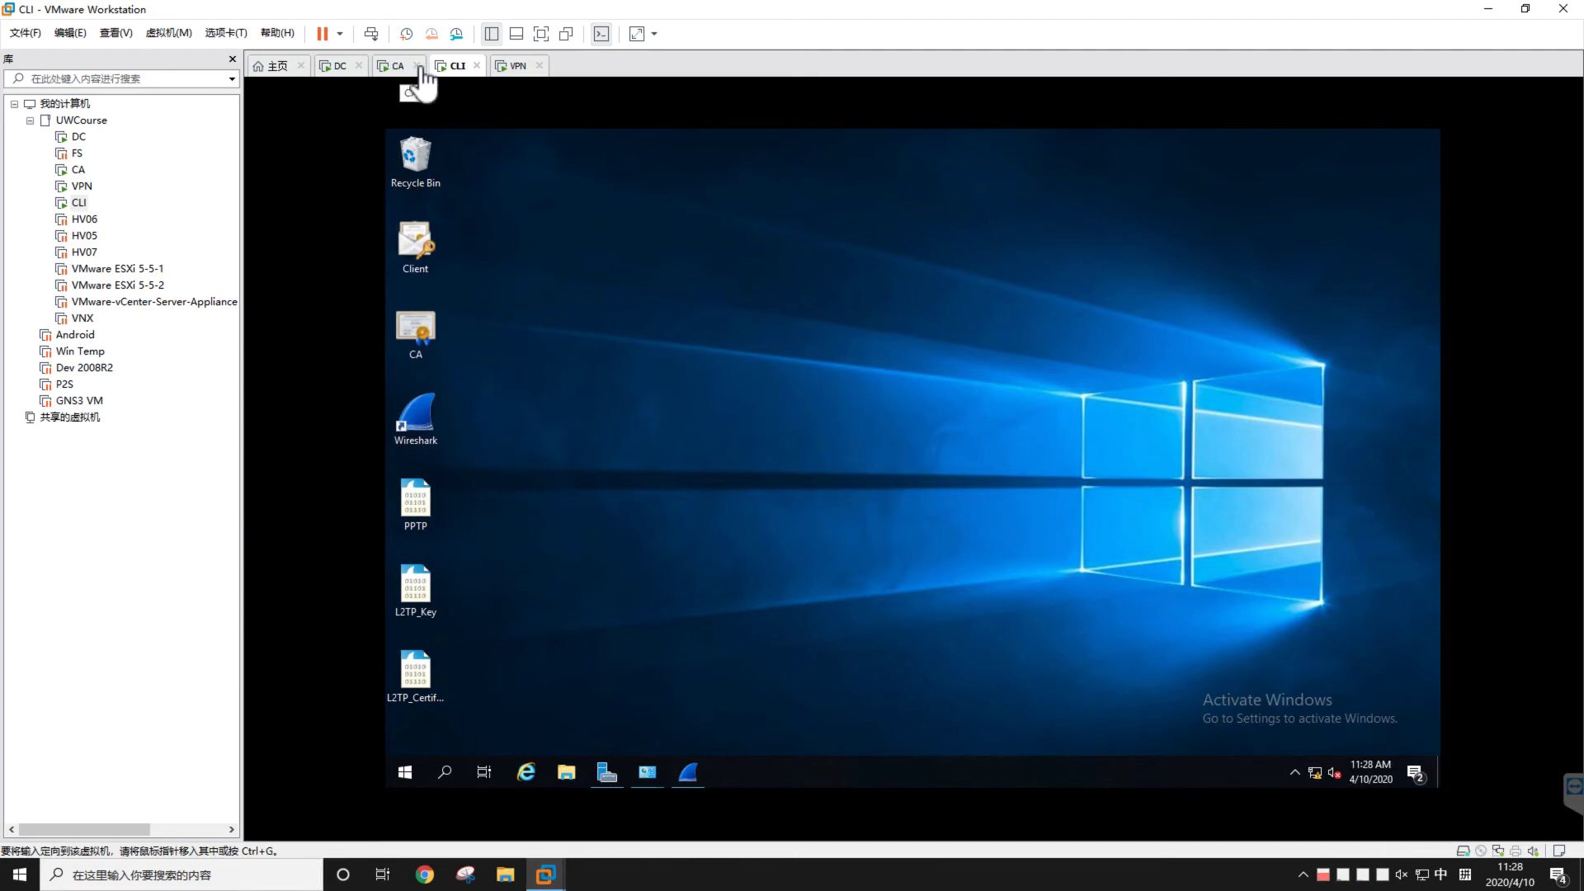
# Select the Client and CA certificate files on the CLI desktop, then deselect them
pyautogui.click(466, 184)
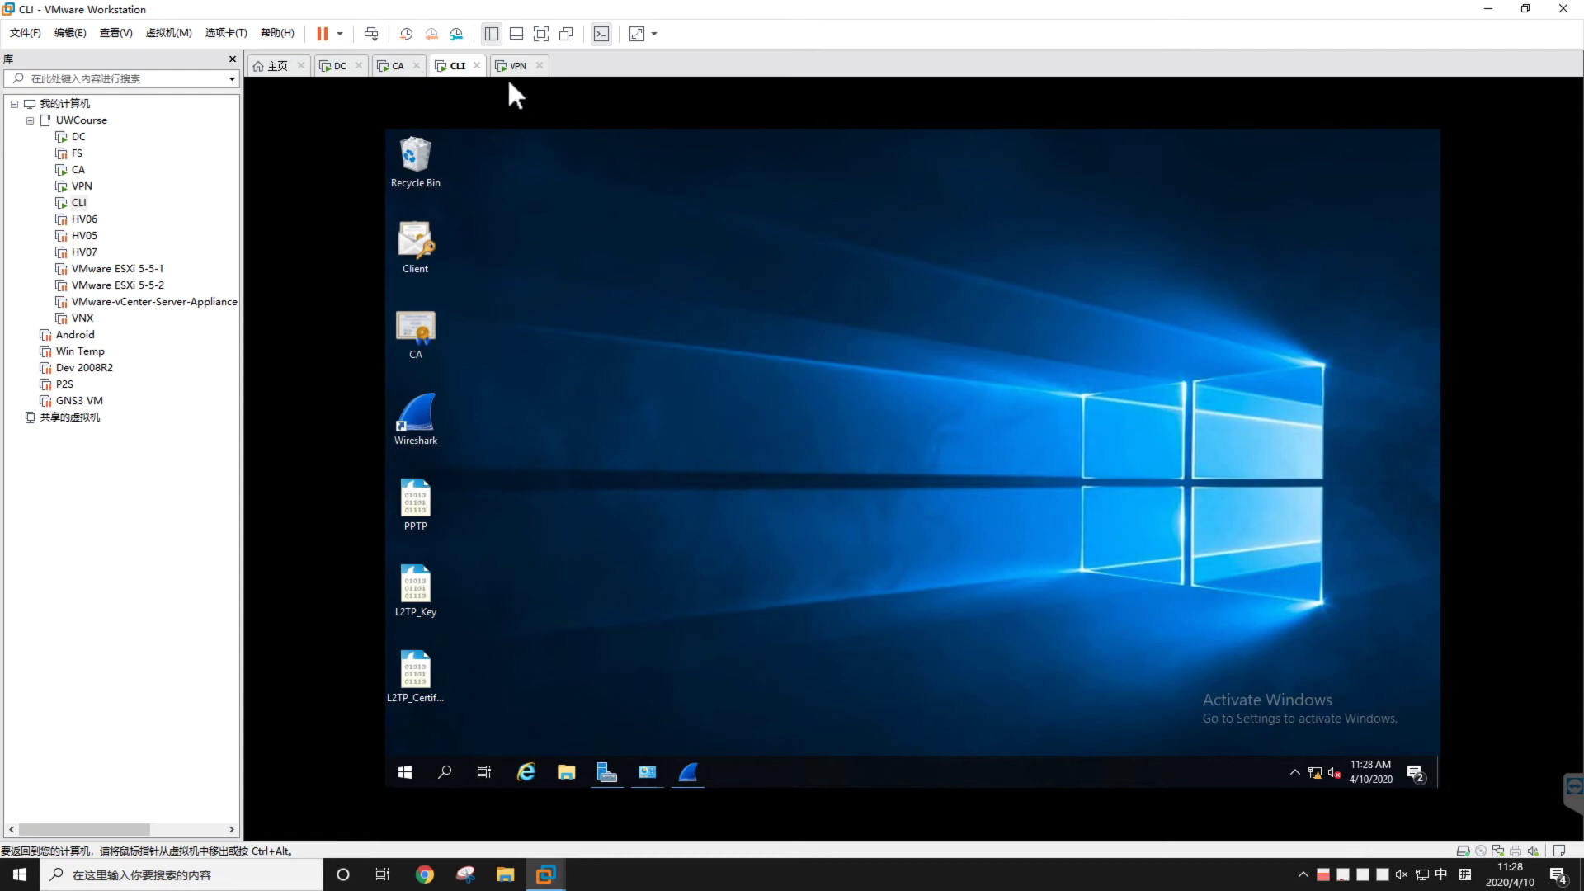
pyautogui.click(418, 245)
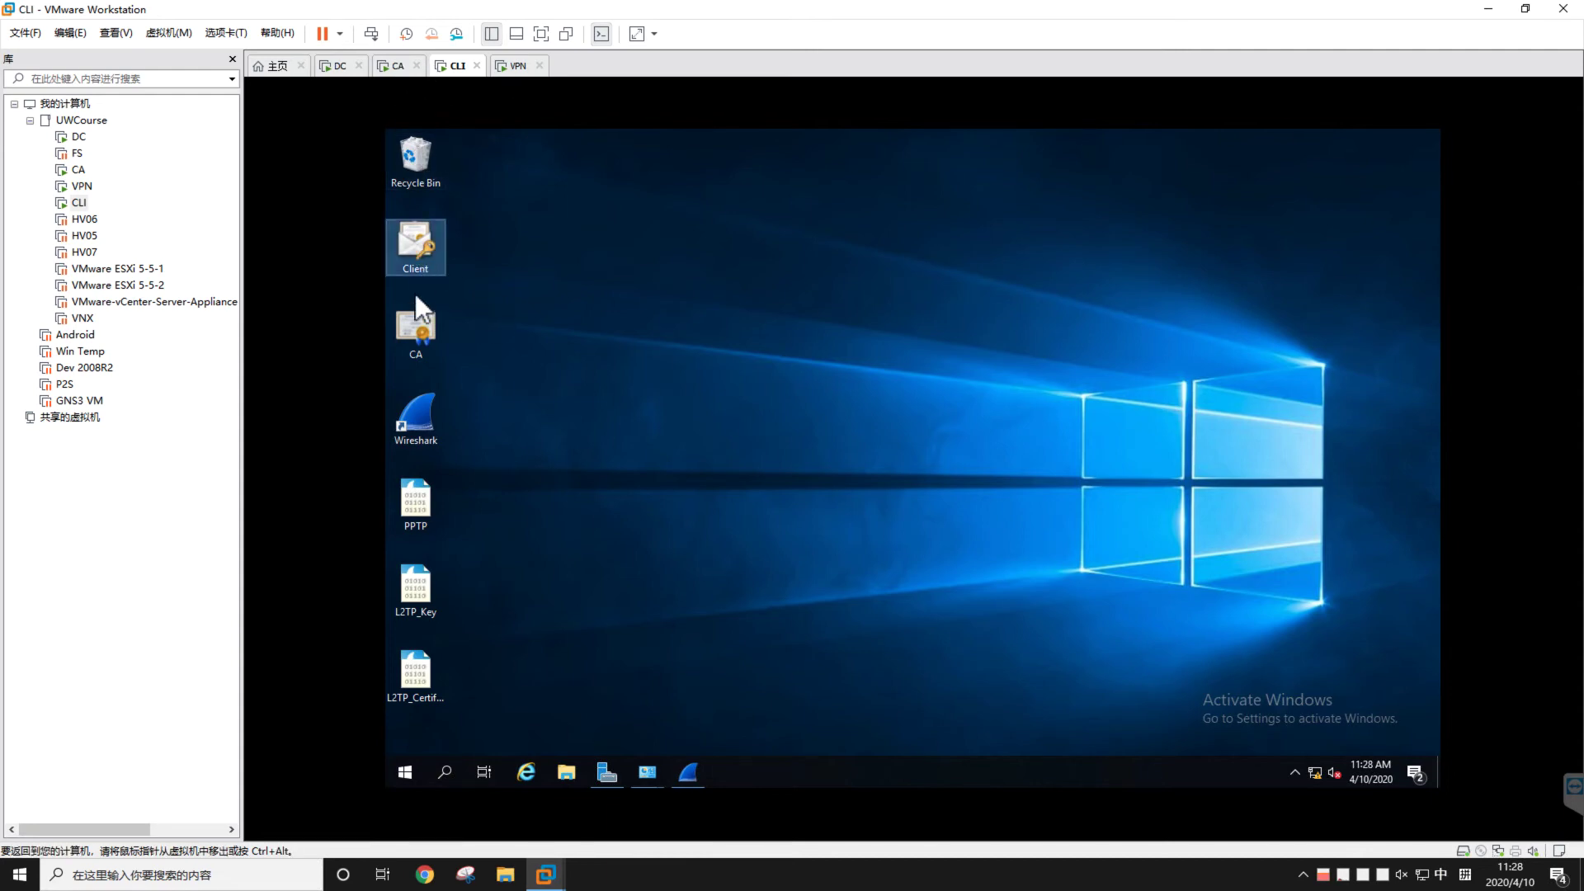
pyautogui.click(440, 326)
pyautogui.click(507, 272)
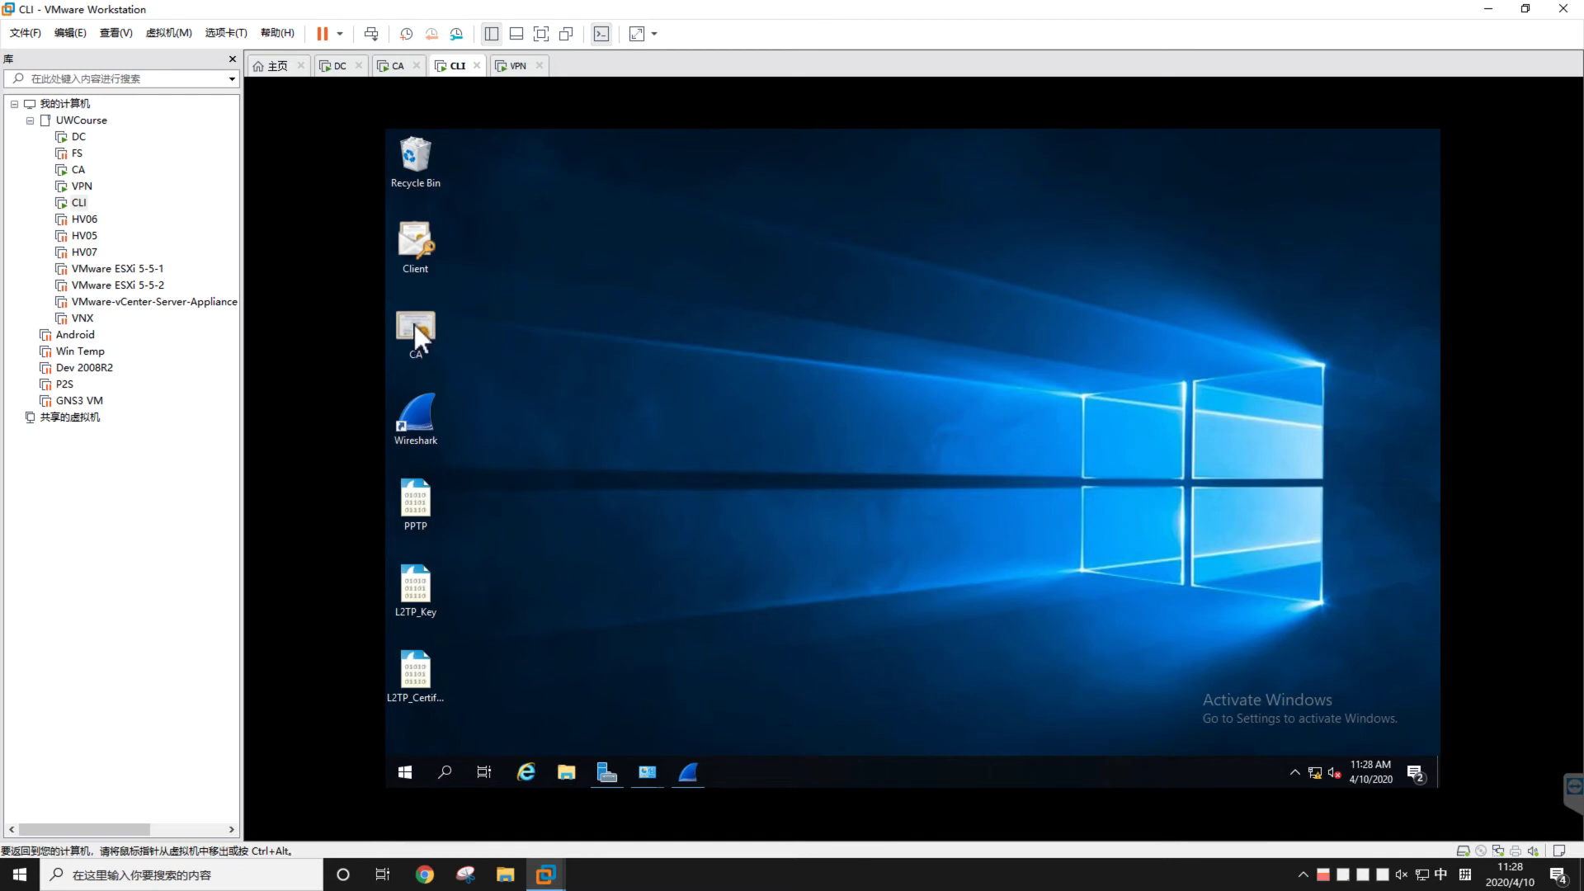
# Open the Client certificate file, cancel its import, and launch mmc with administrator approval
pyautogui.doubleClick(419, 241)
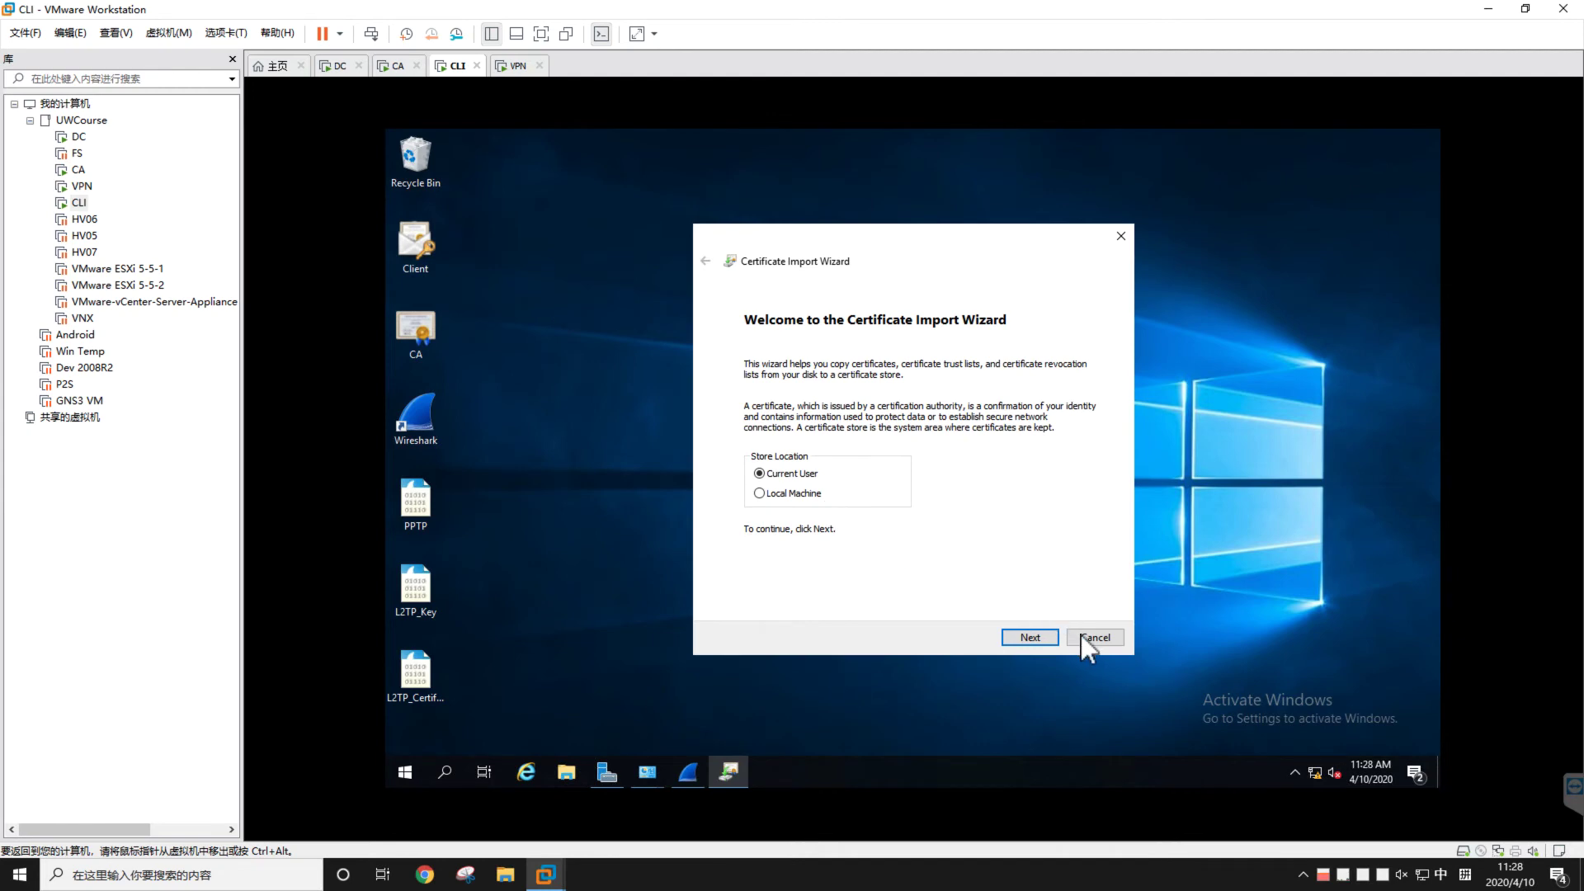
pyautogui.click(1080, 635)
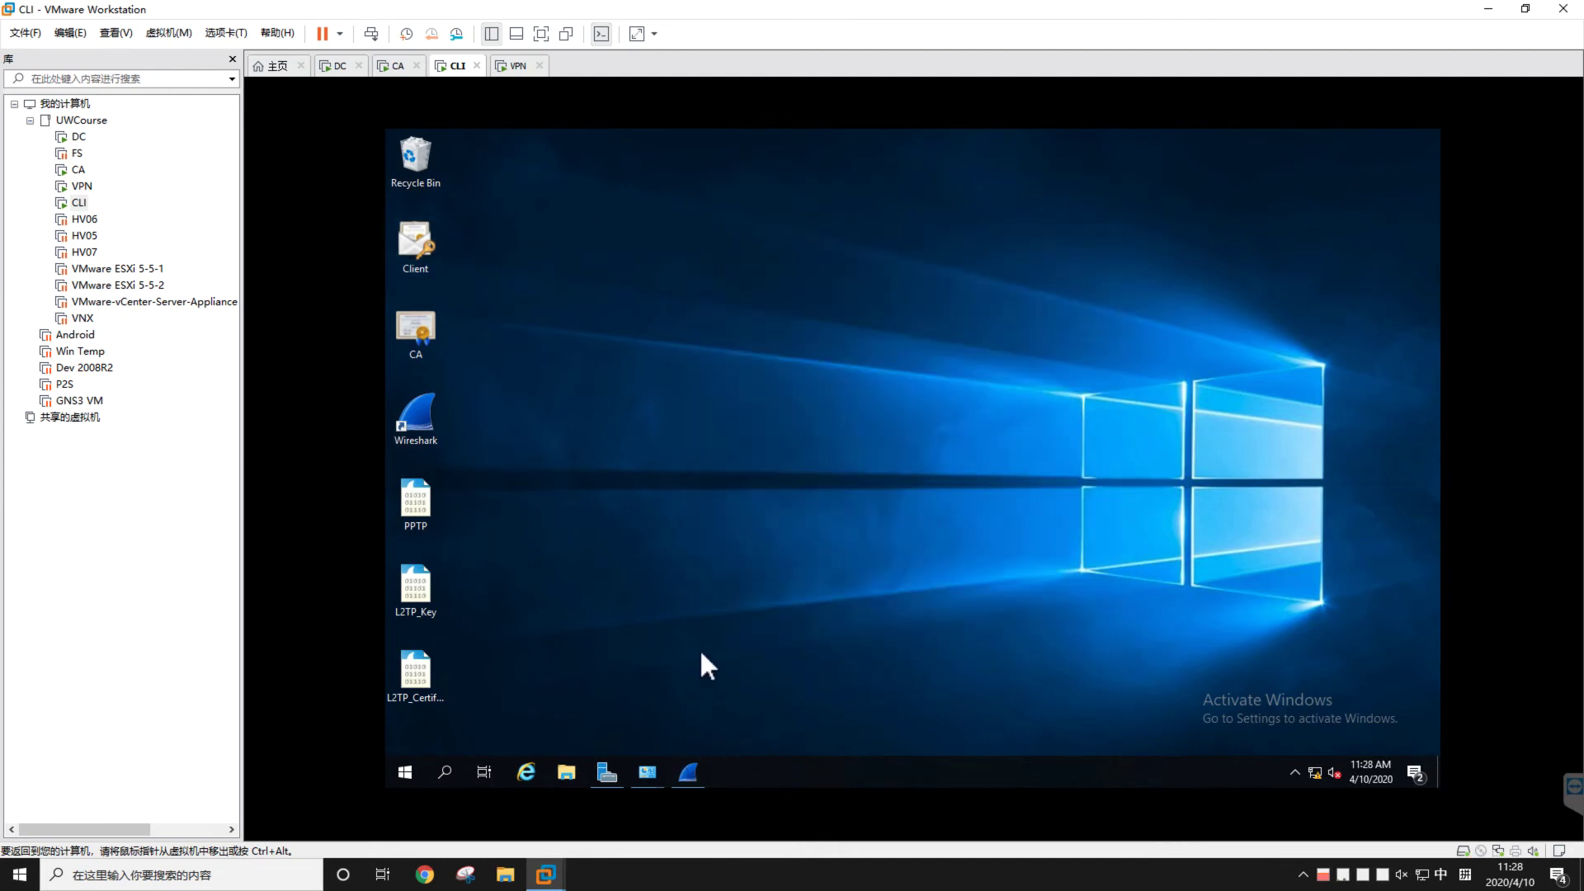
pyautogui.press('super+r')
pyautogui.write('mmc')
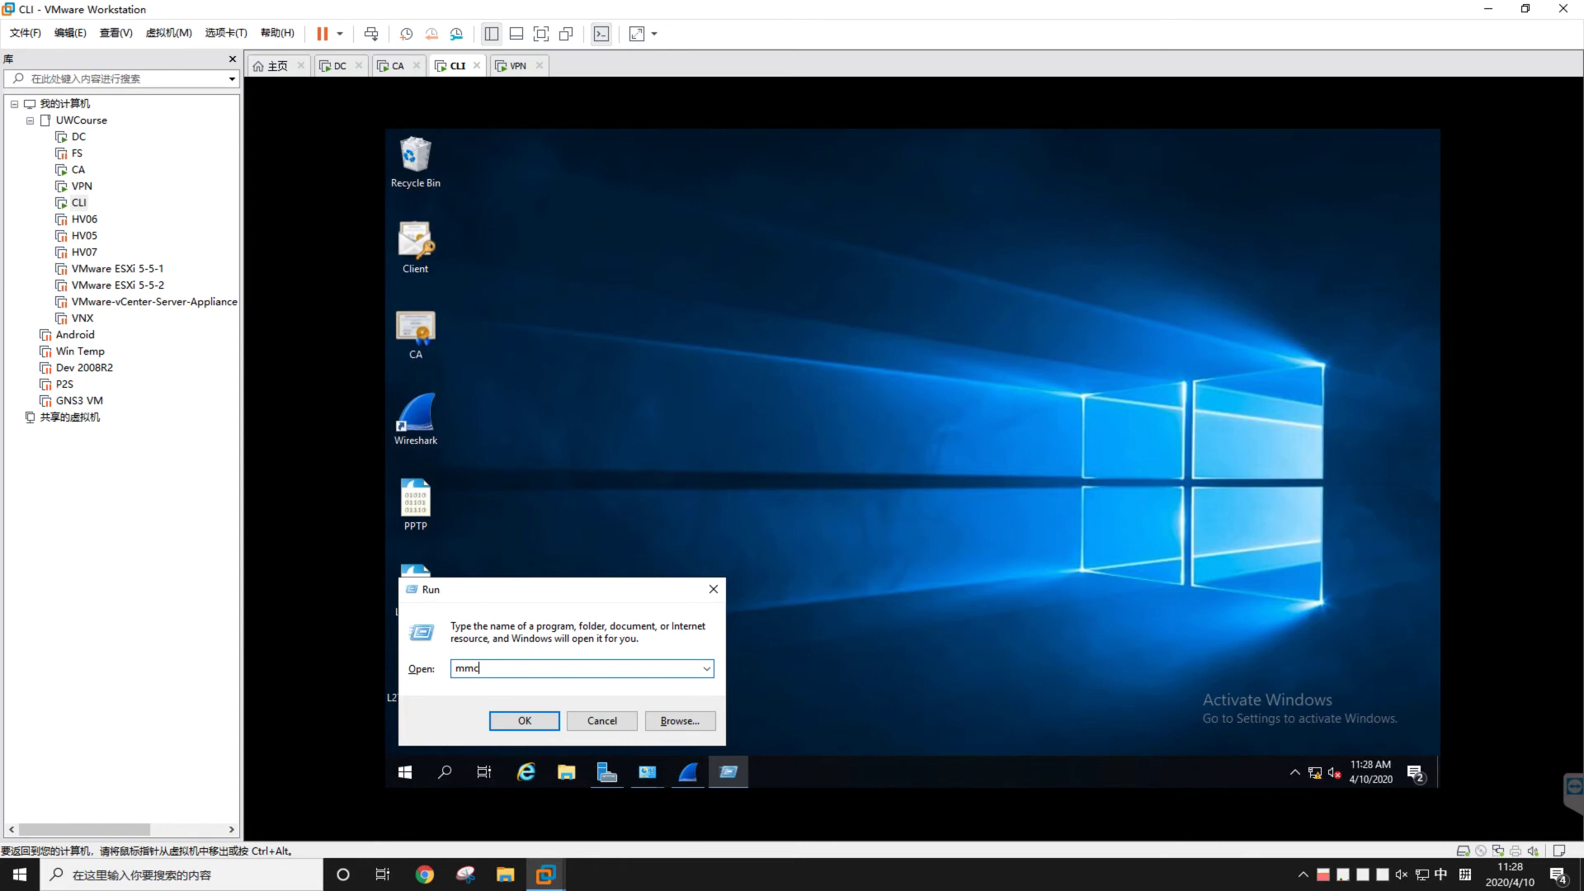
pyautogui.press('Return')
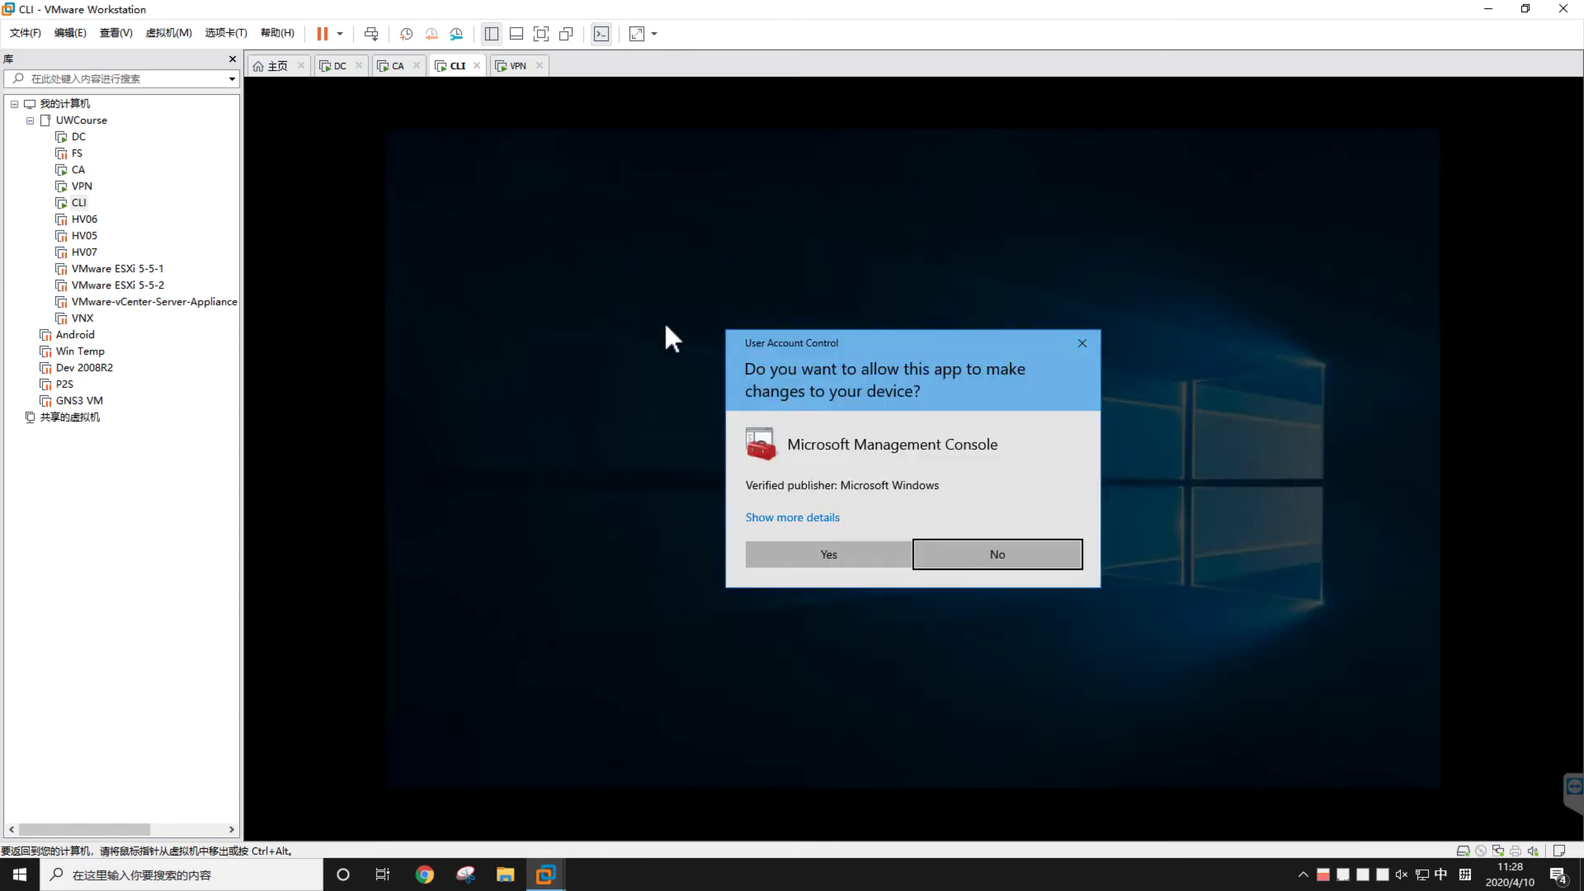
pyautogui.click(830, 552)
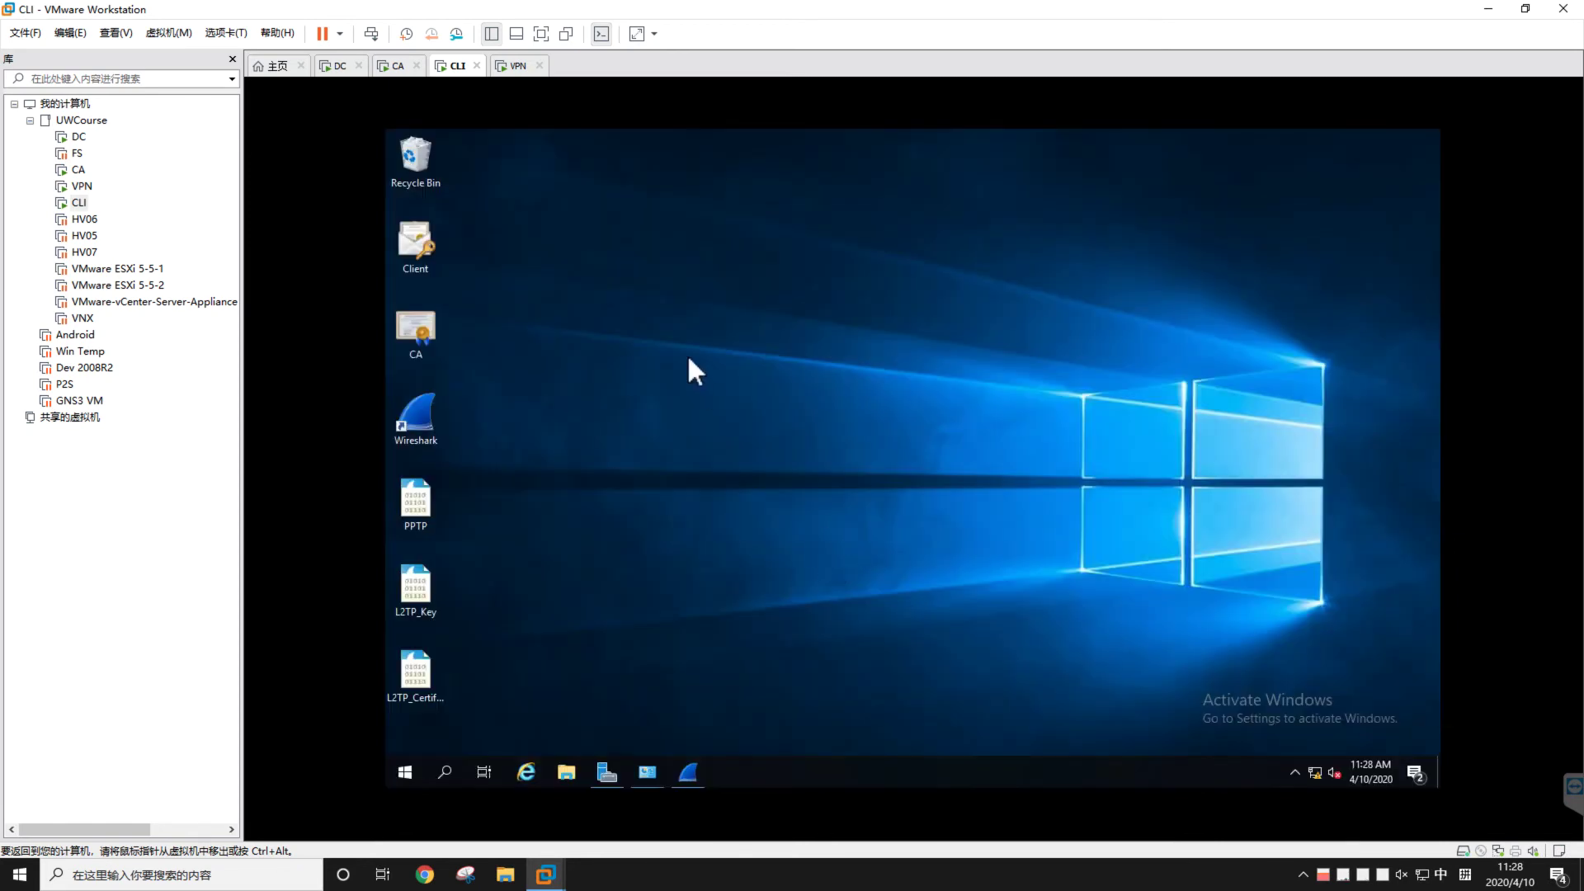
# Add the Certificates snap-in for the local computer account to the console
pyautogui.click(512, 251)
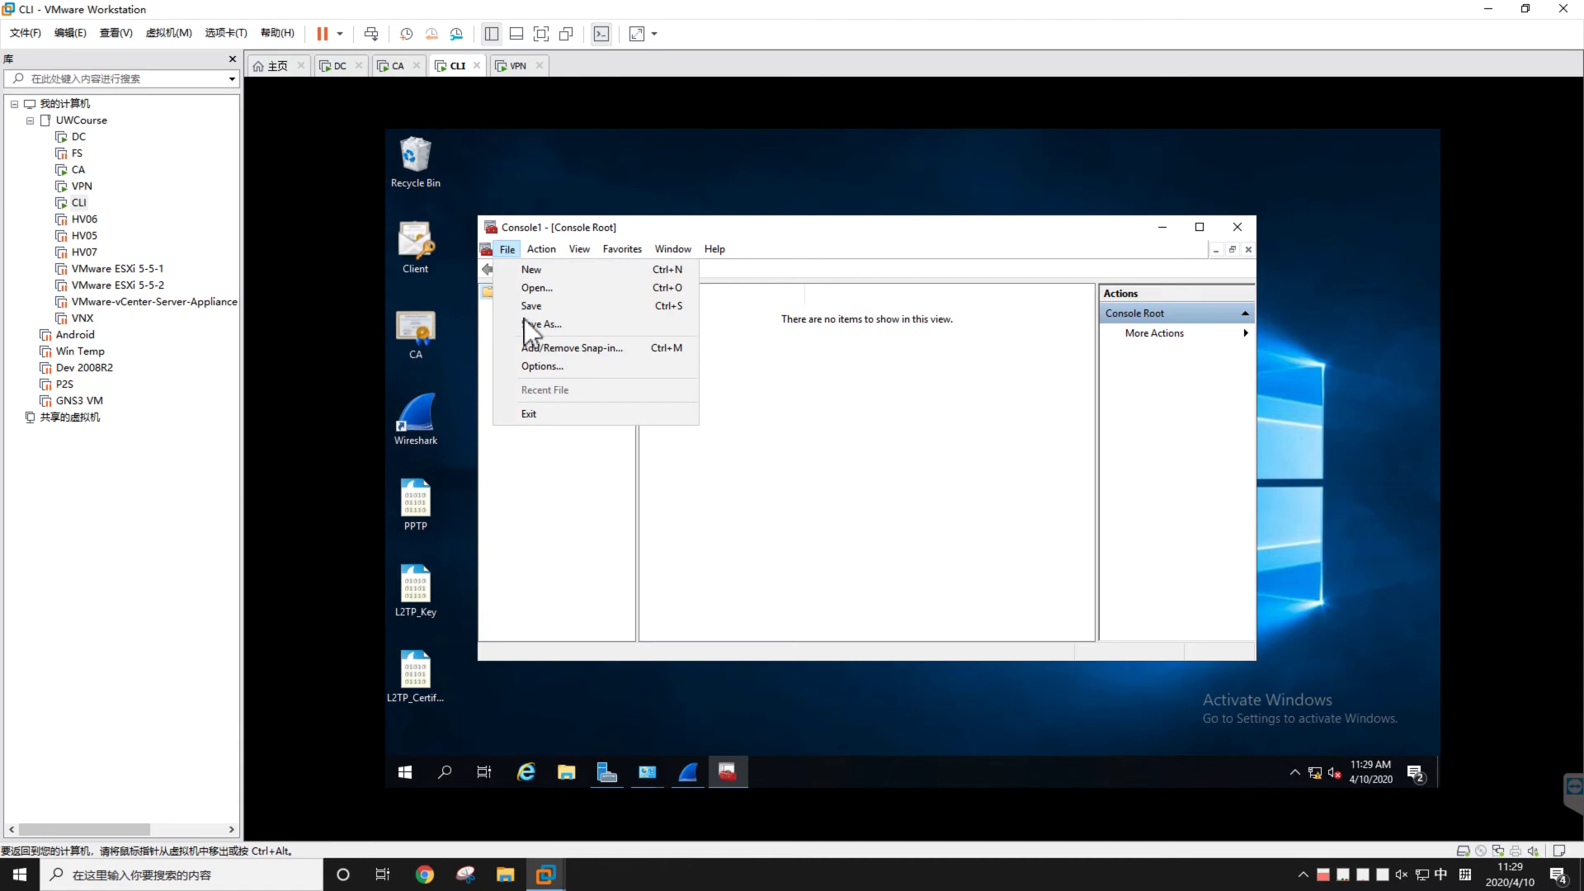
pyautogui.click(538, 348)
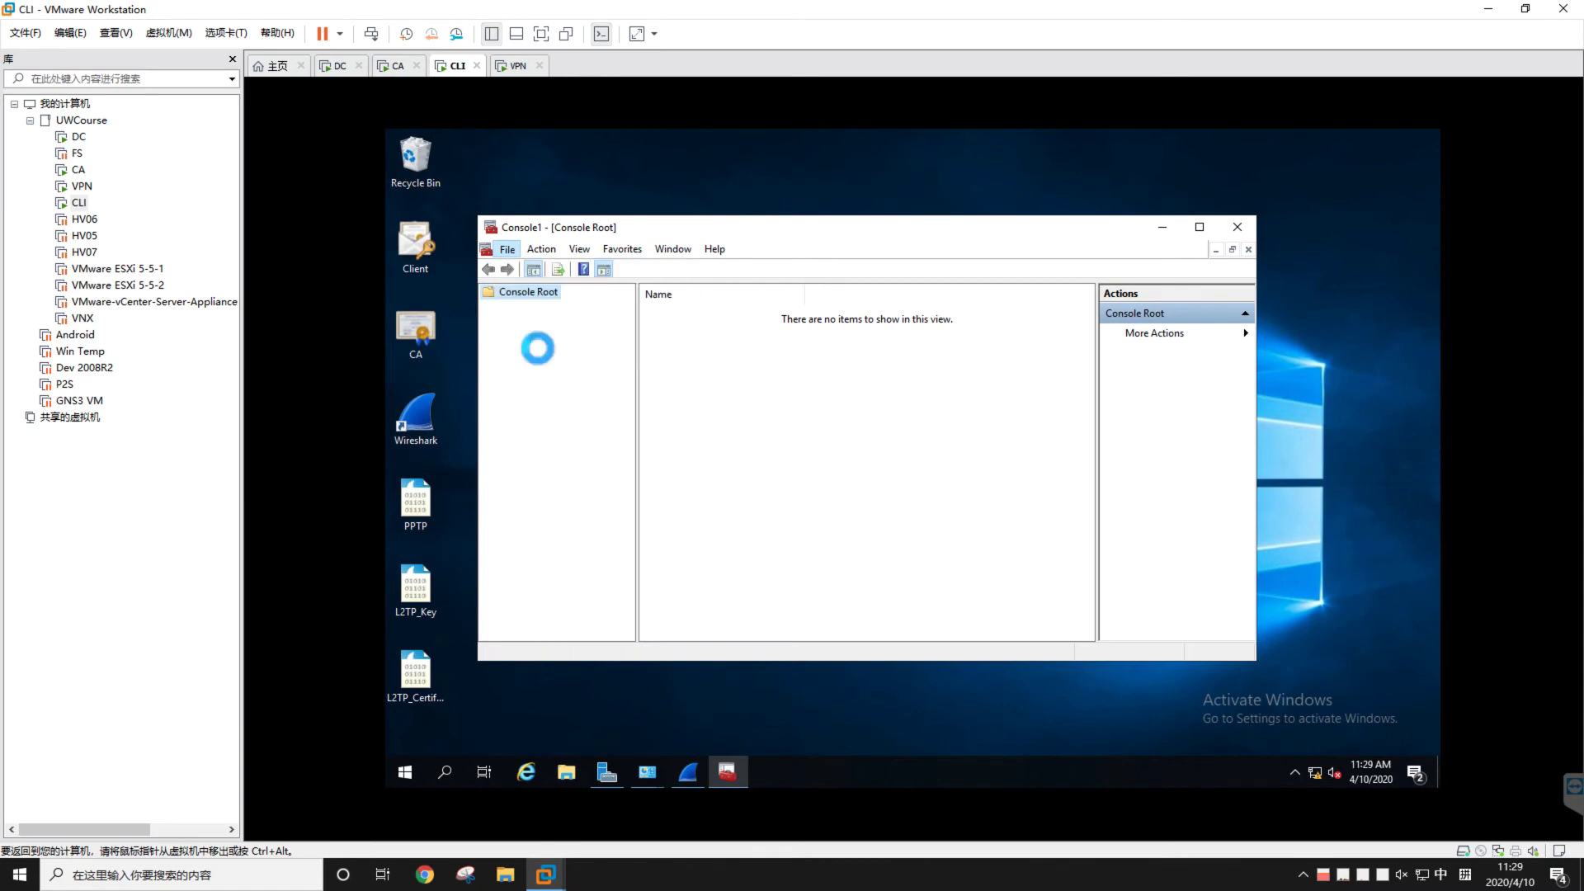
pyautogui.click(652, 382)
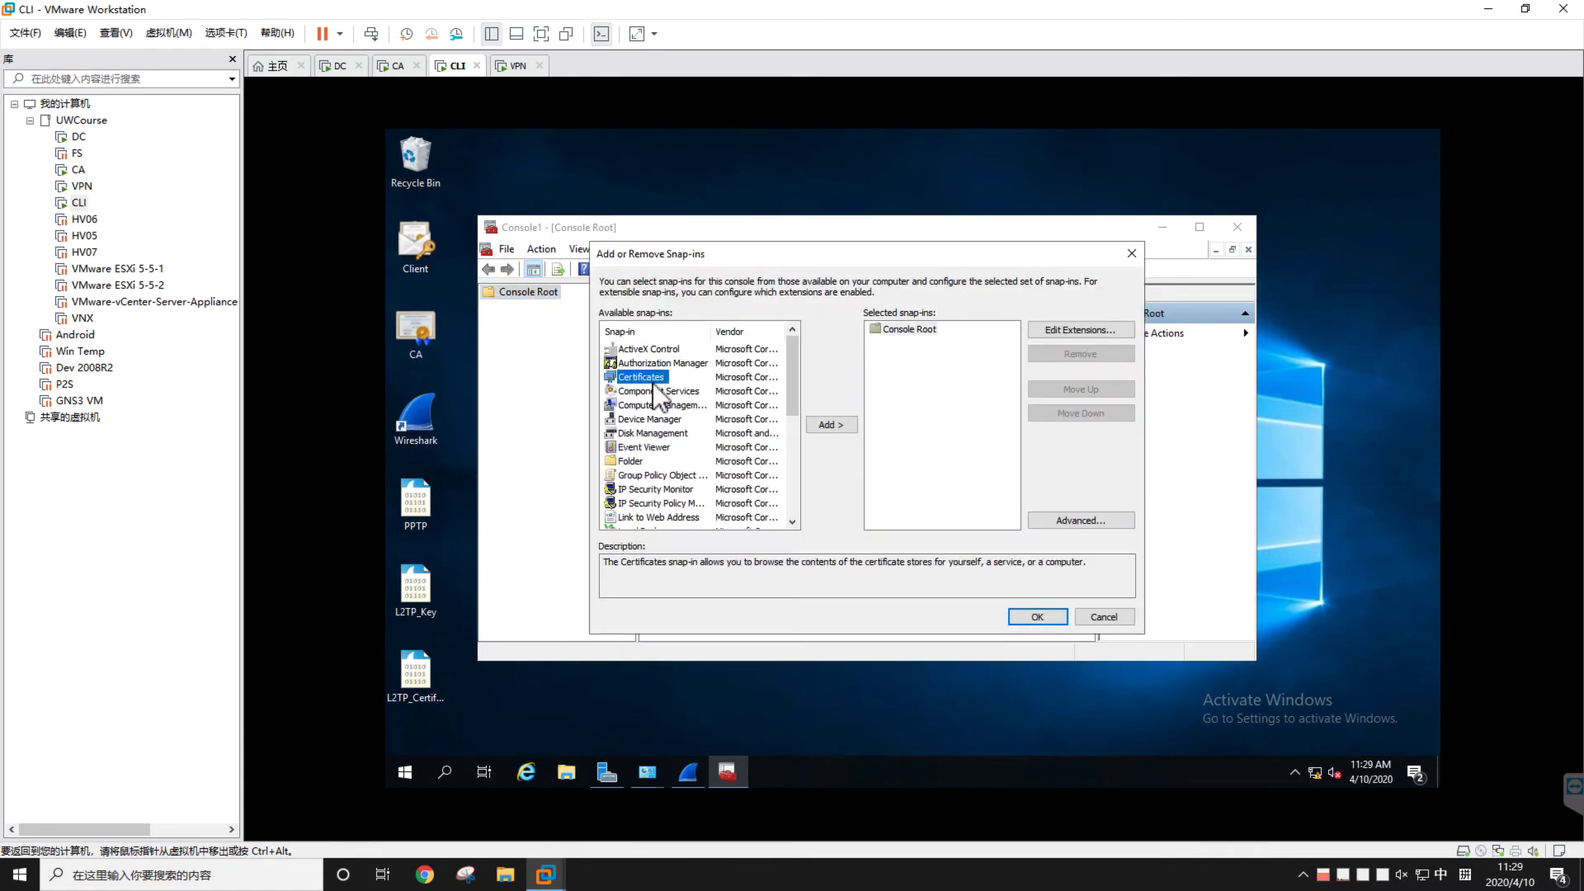
pyautogui.click(825, 423)
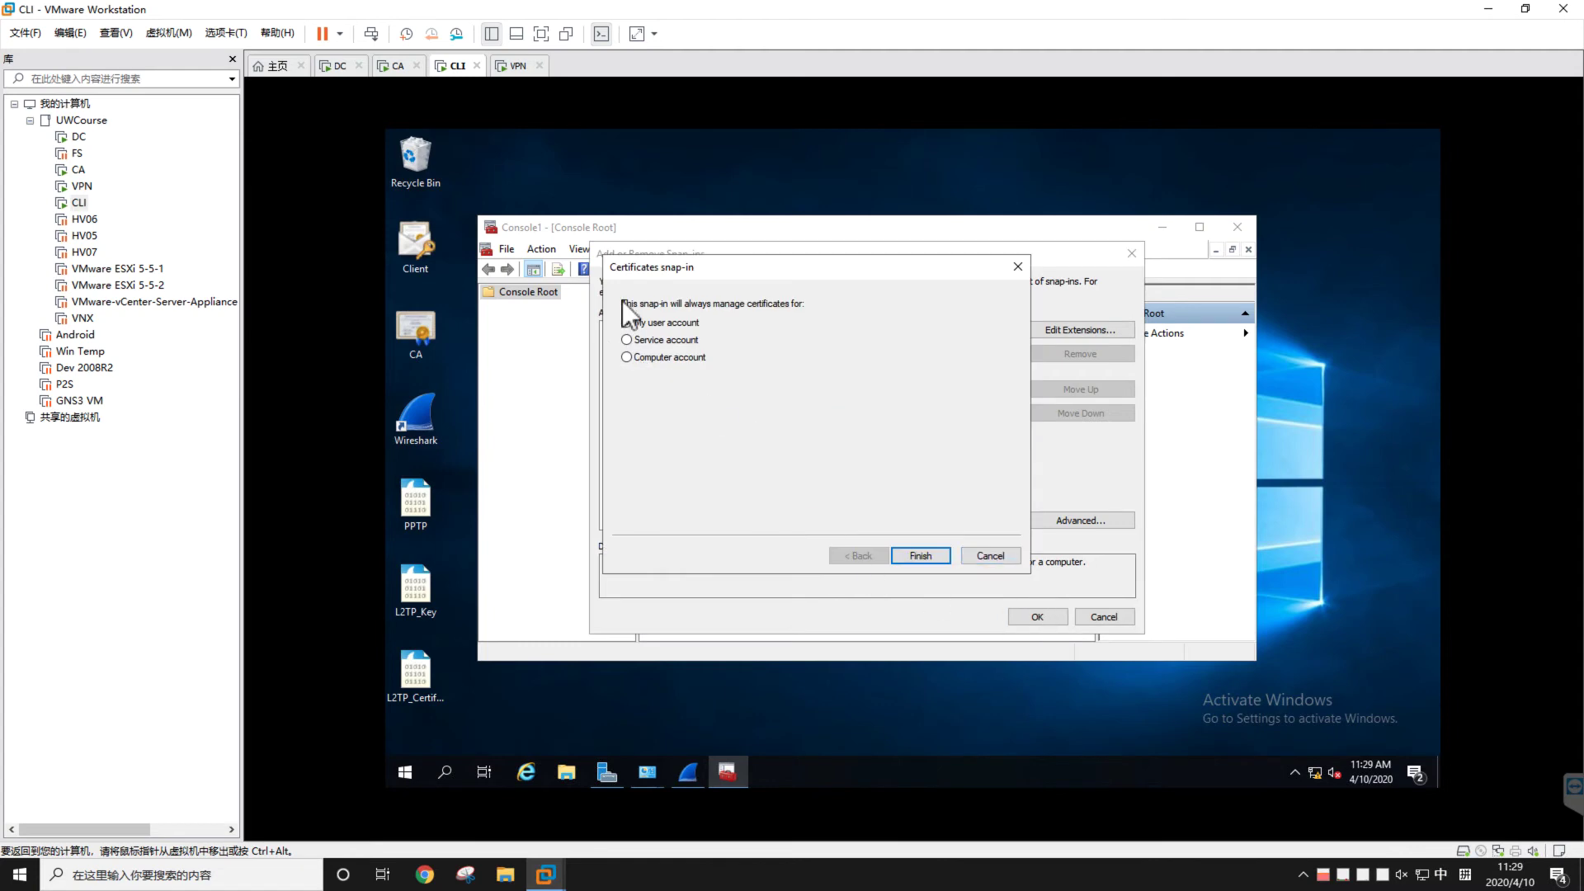
pyautogui.click(627, 357)
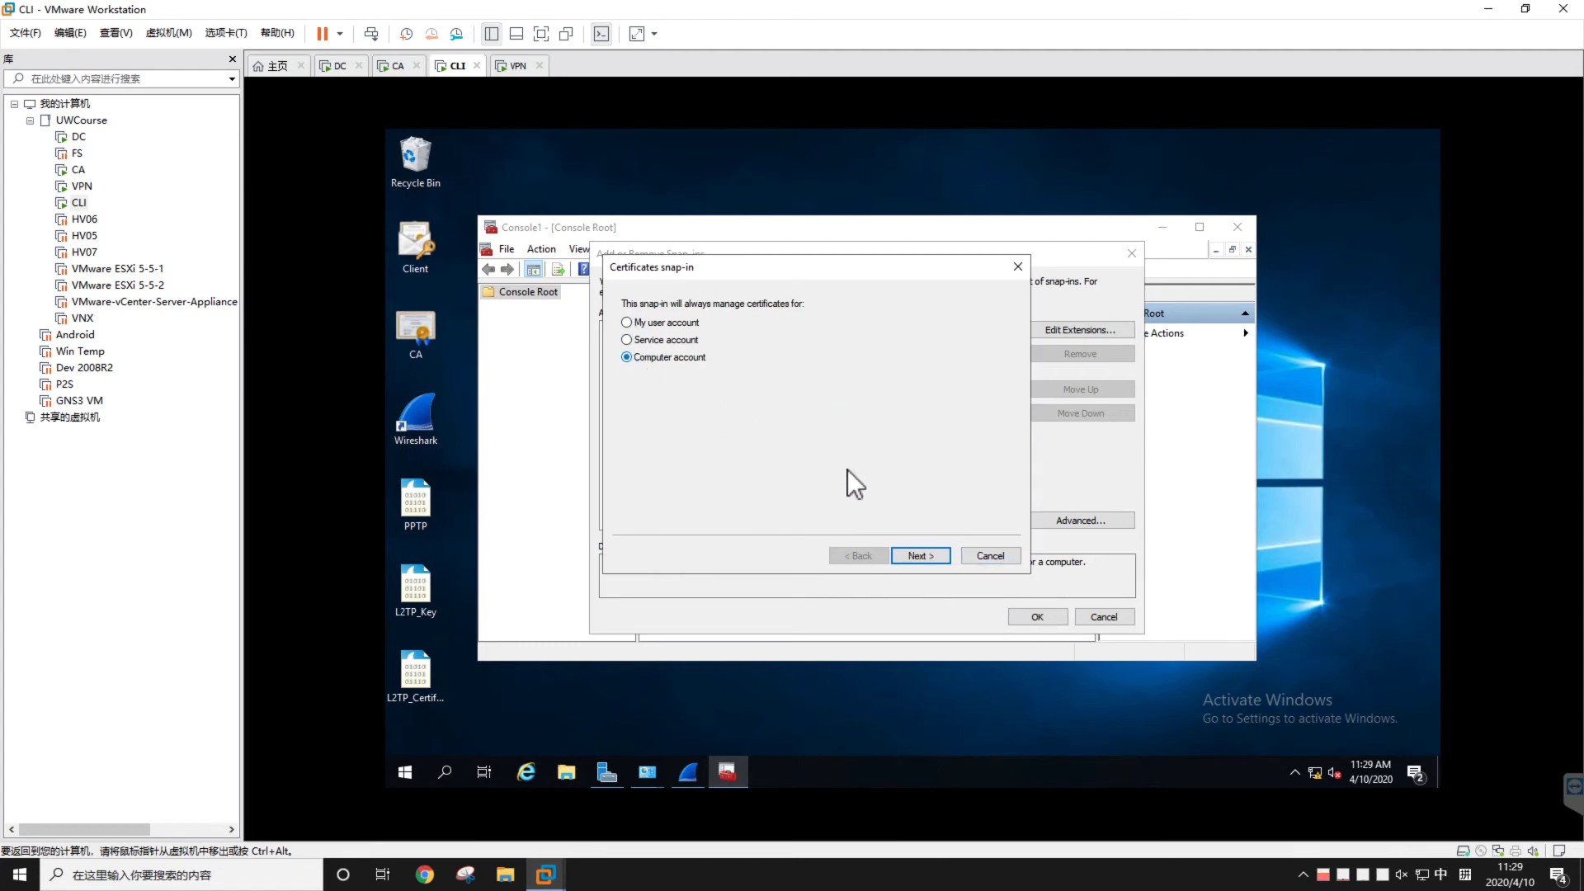
pyautogui.click(914, 556)
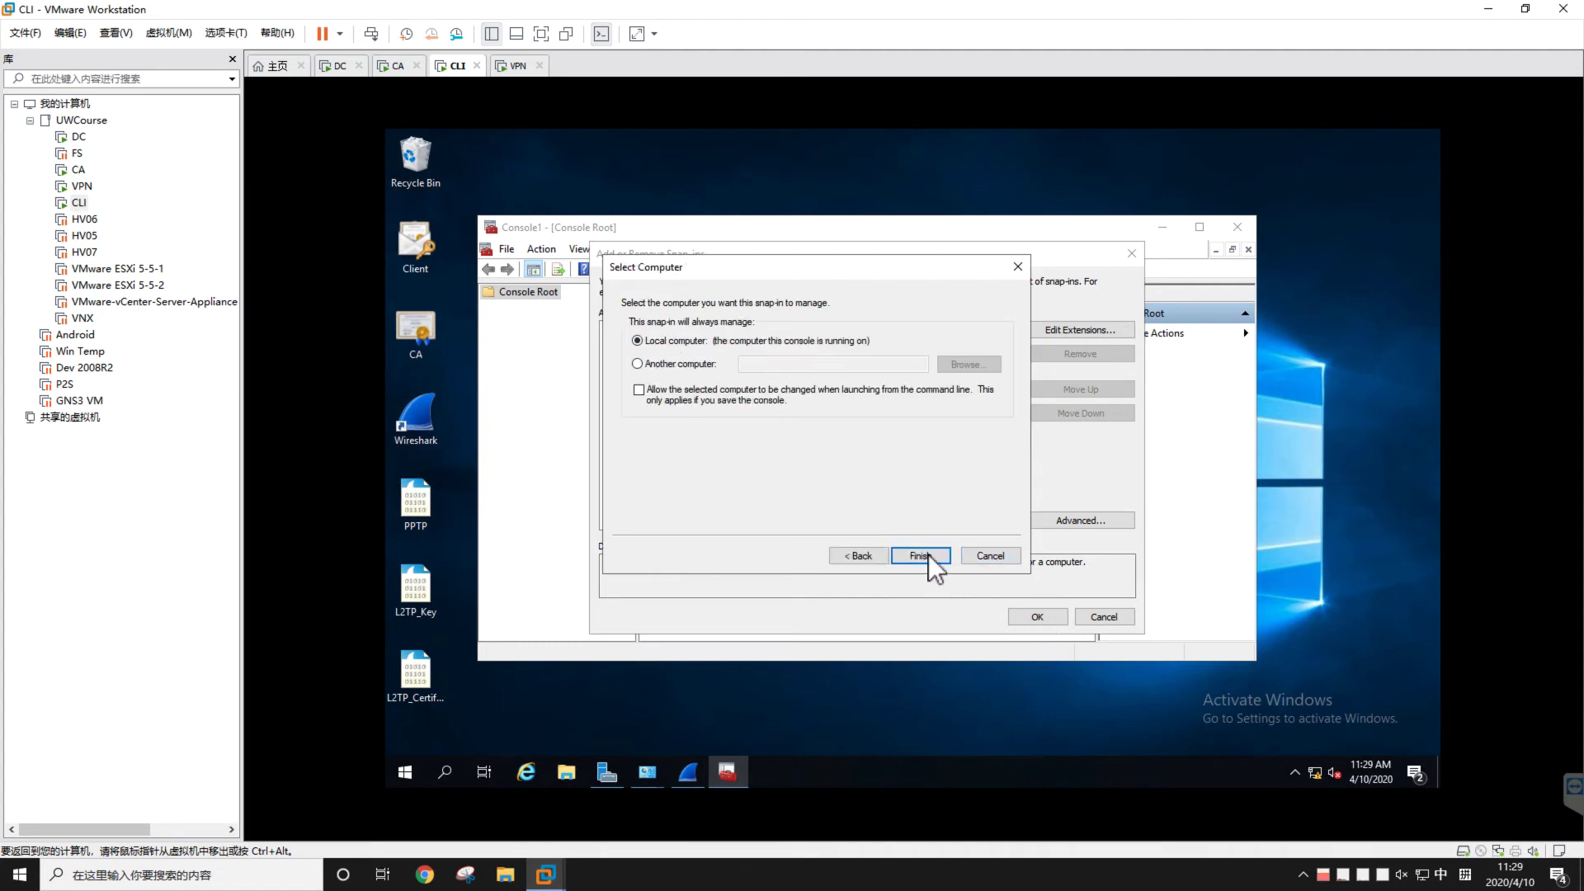
pyautogui.click(928, 555)
pyautogui.click(1035, 617)
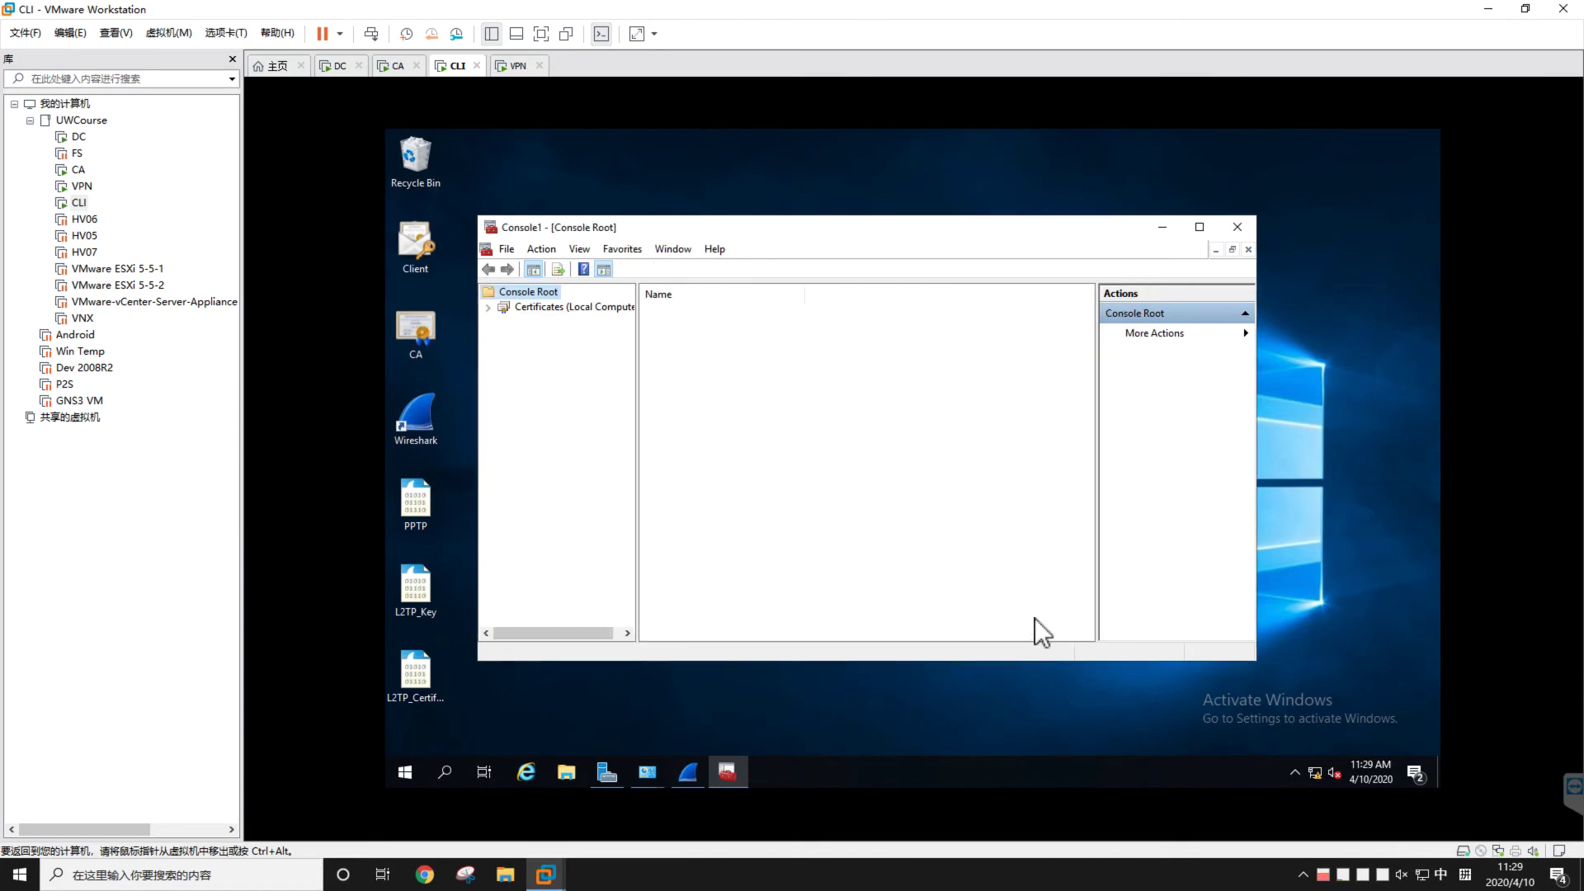
# Review the Trusted Root and Personal certificates, then minimize the console
pyautogui.click(488, 307)
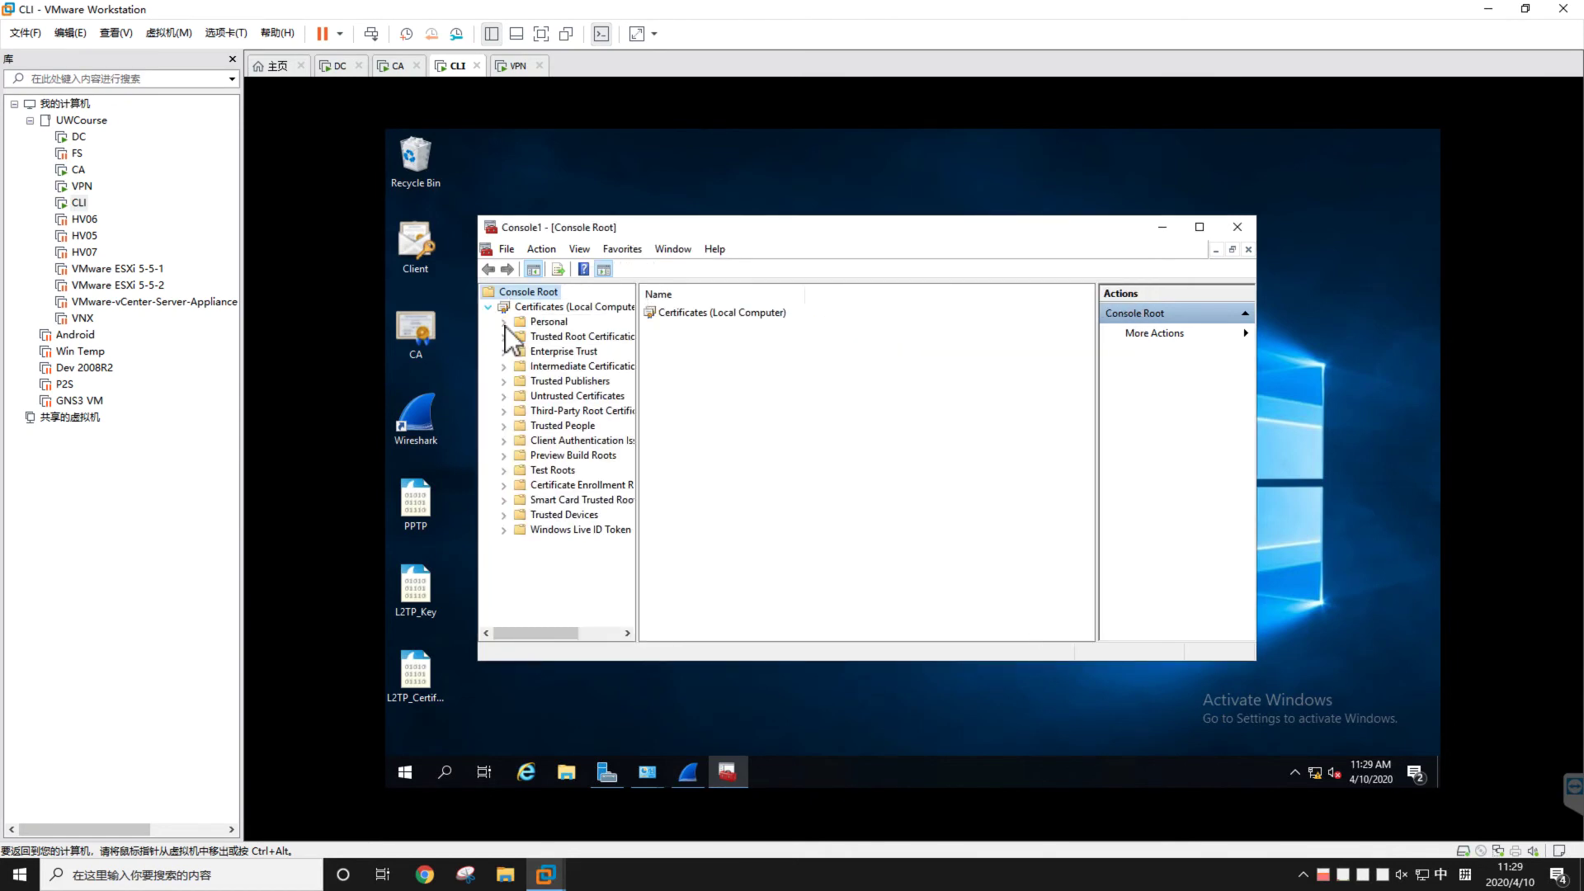
pyautogui.click(503, 323)
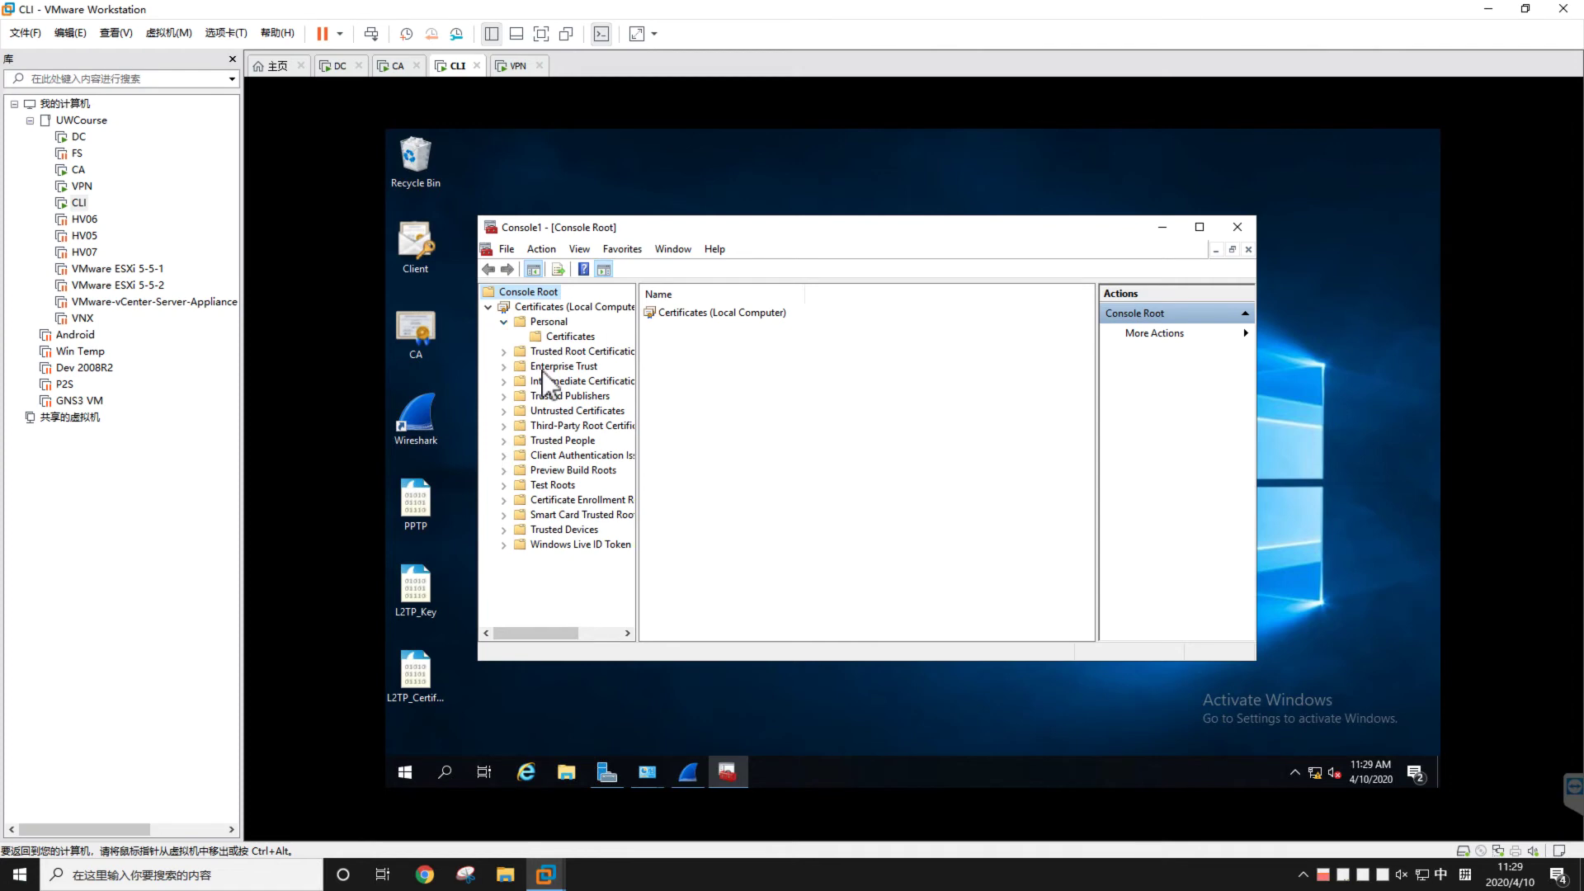
pyautogui.click(504, 352)
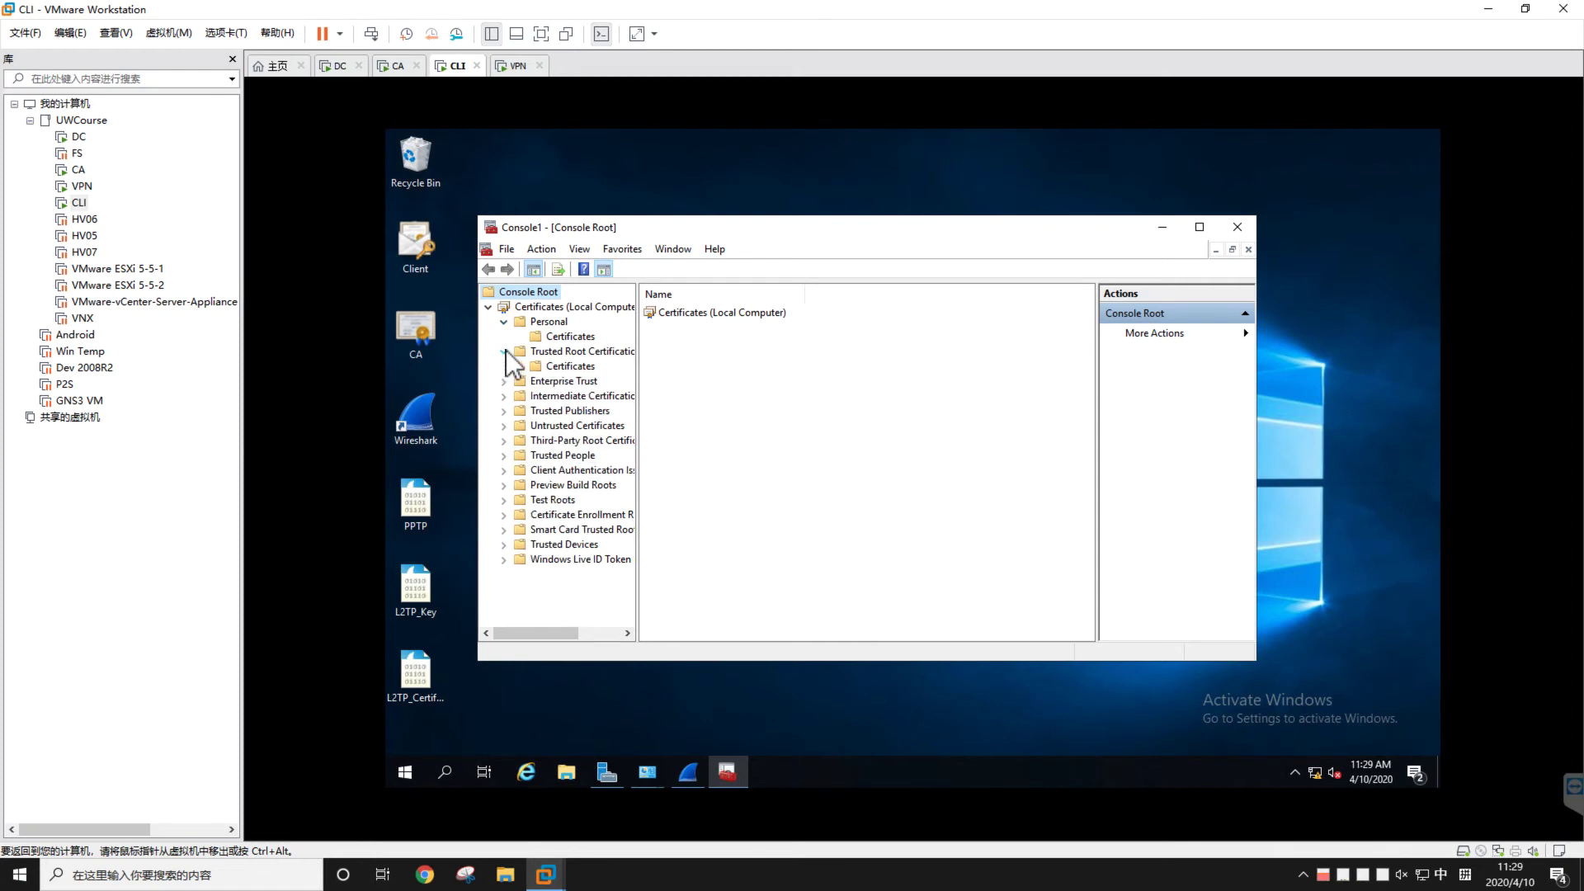
pyautogui.click(556, 365)
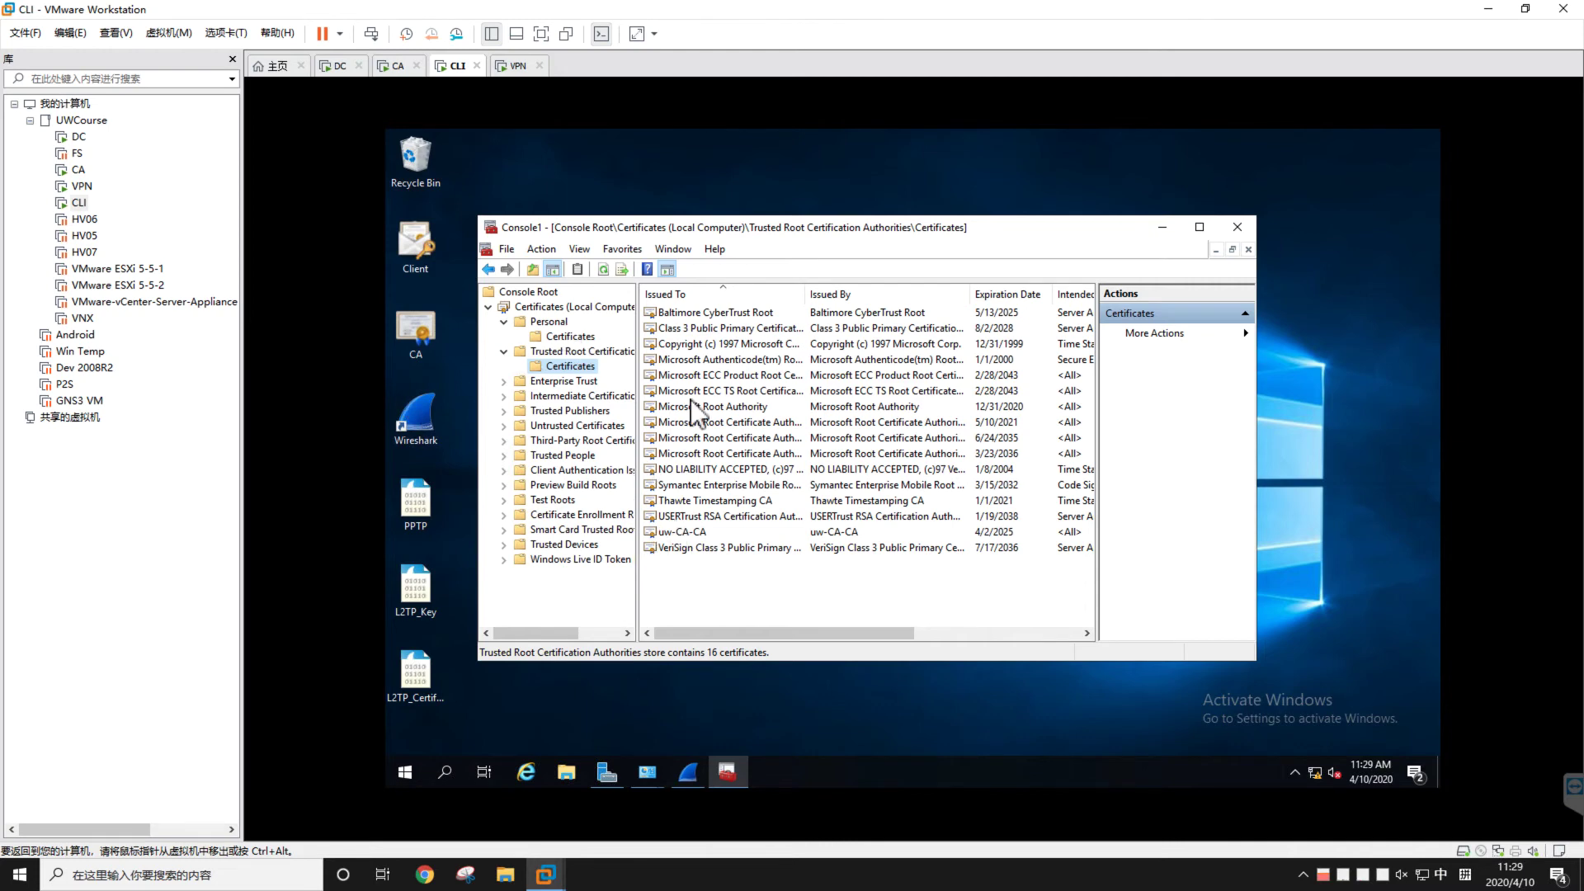
pyautogui.click(570, 336)
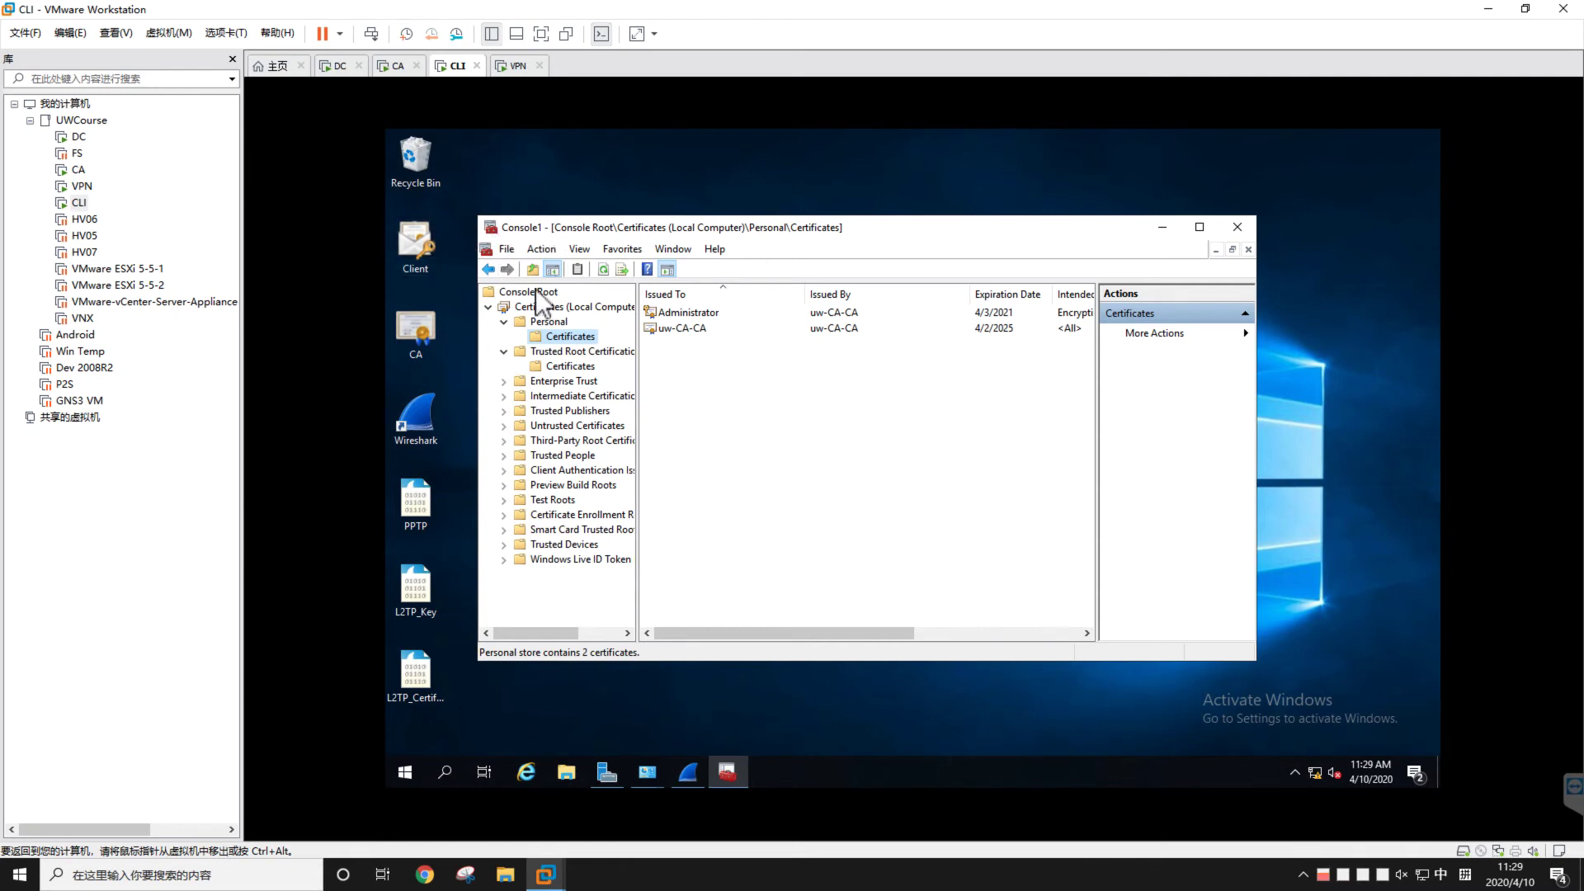
pyautogui.click(1163, 228)
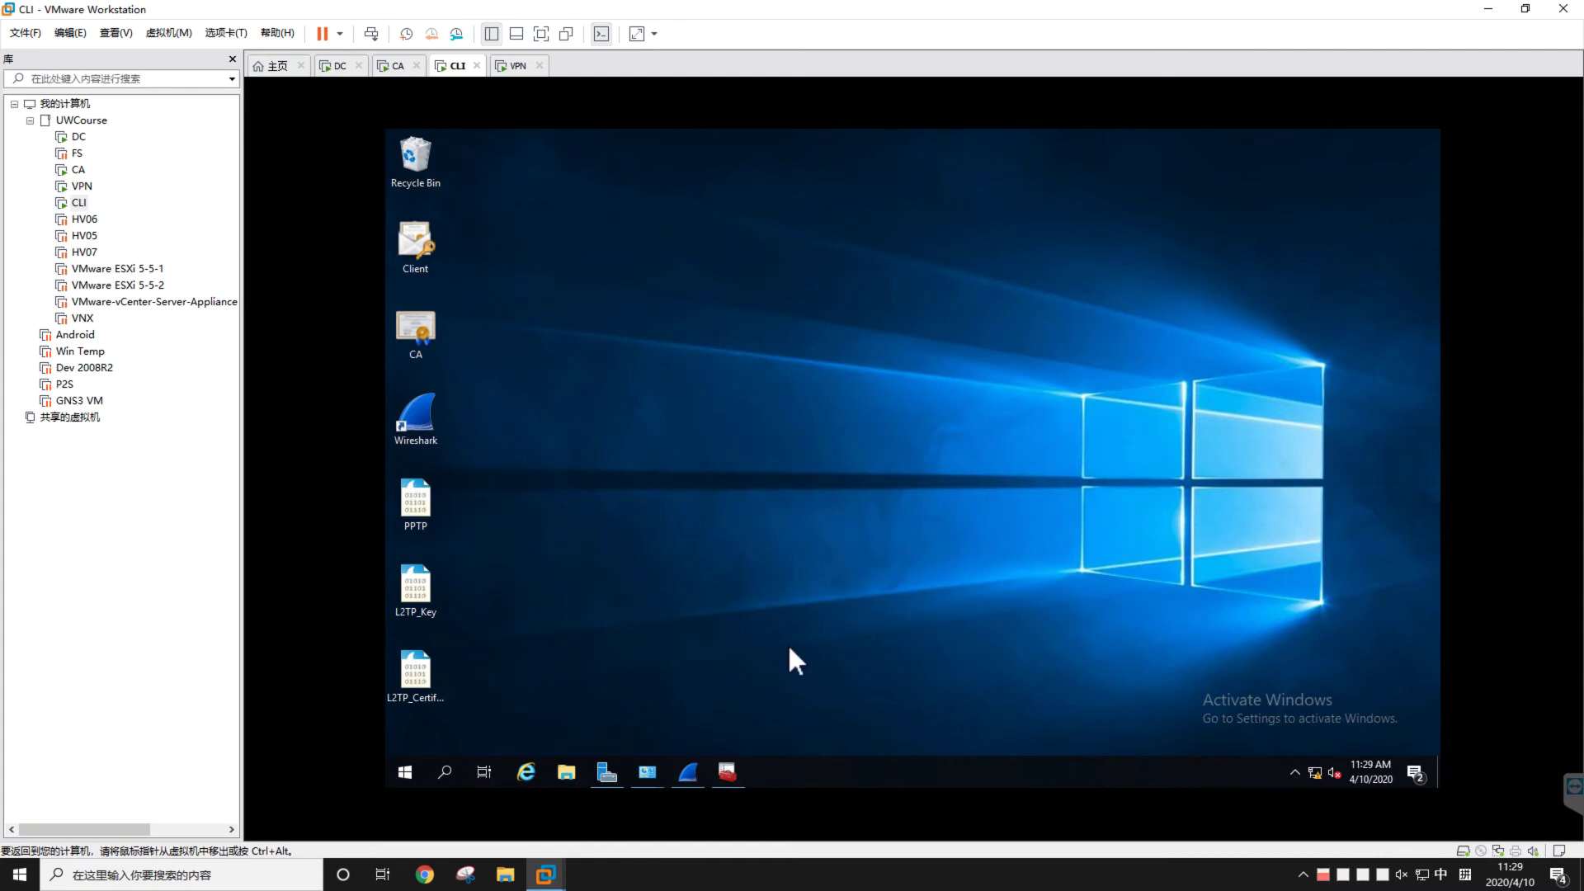
pyautogui.moveTo(652, 770)
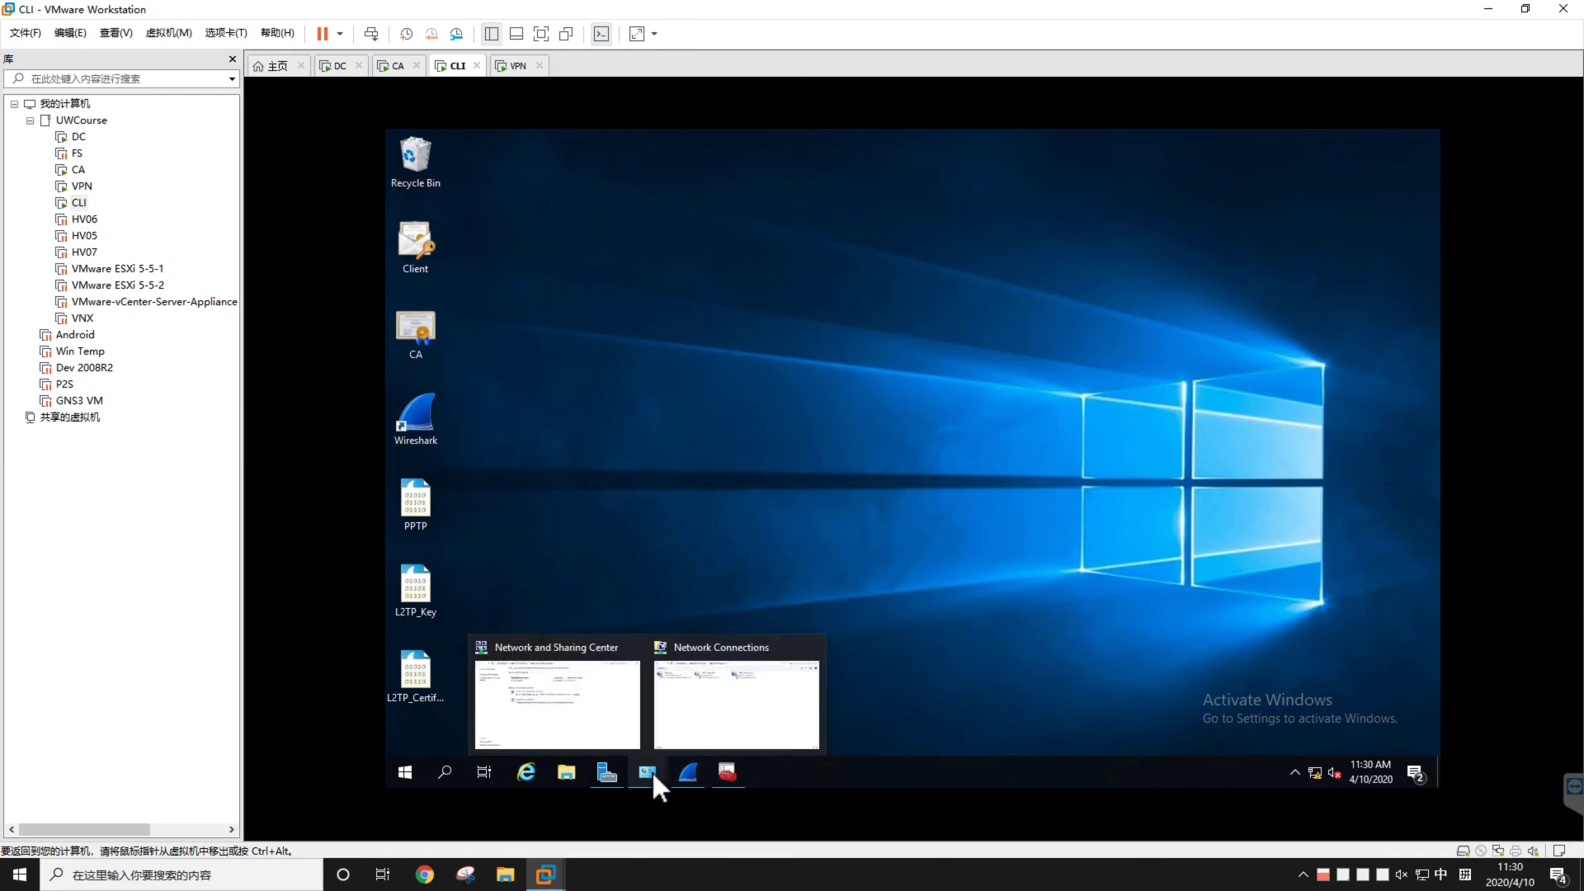
# Set VPN Connection 2's advanced L2TP security to use a certificate for authentication
pyautogui.click(707, 682)
pyautogui.rightClick(988, 347)
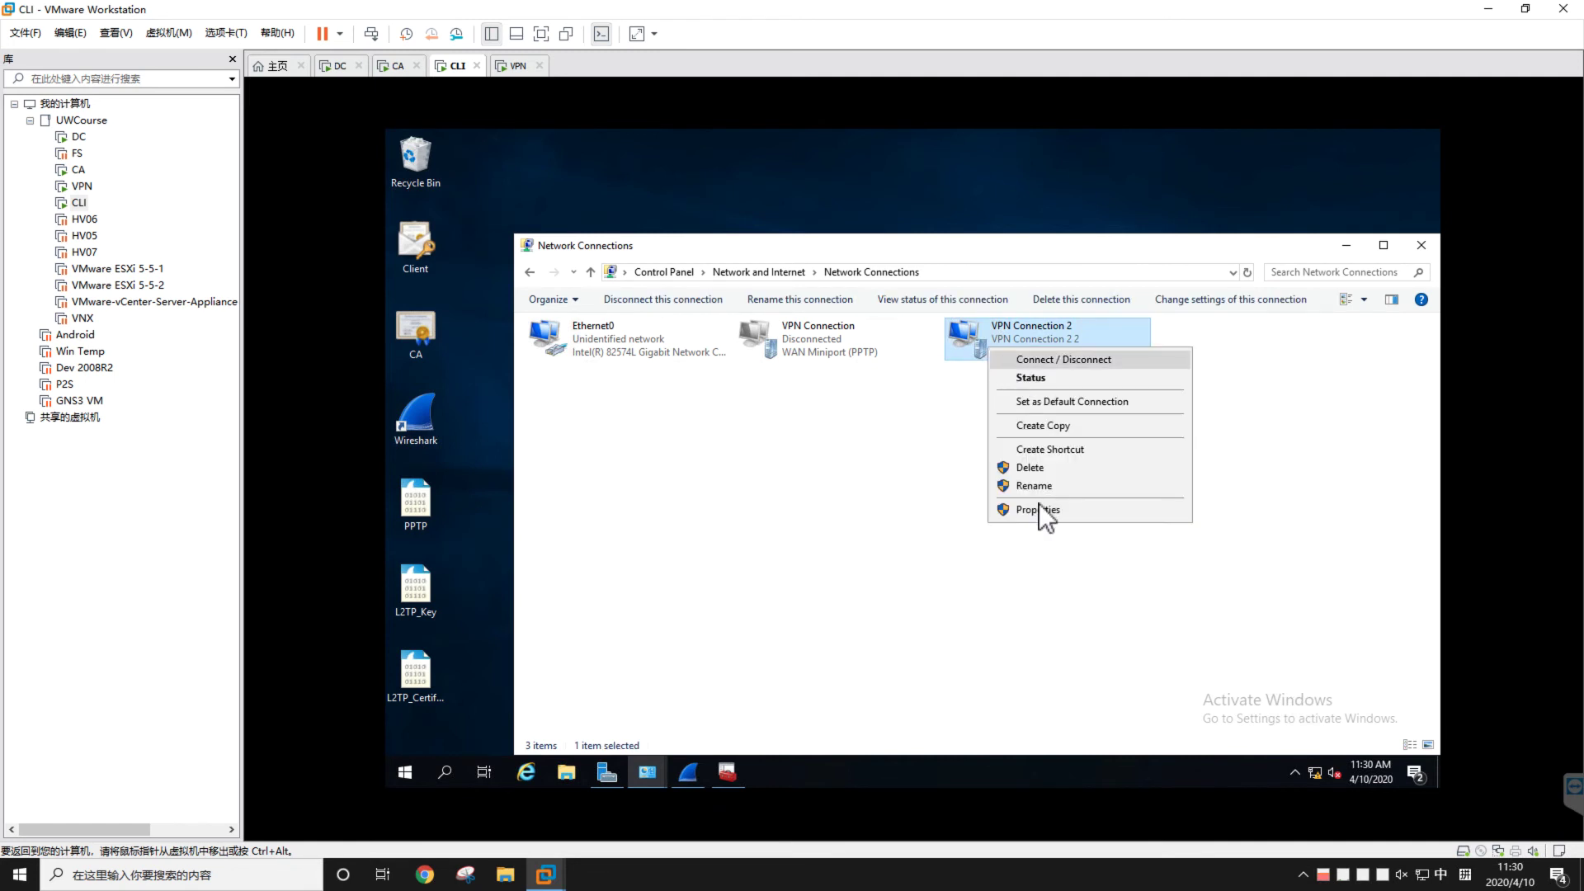
pyautogui.click(1038, 507)
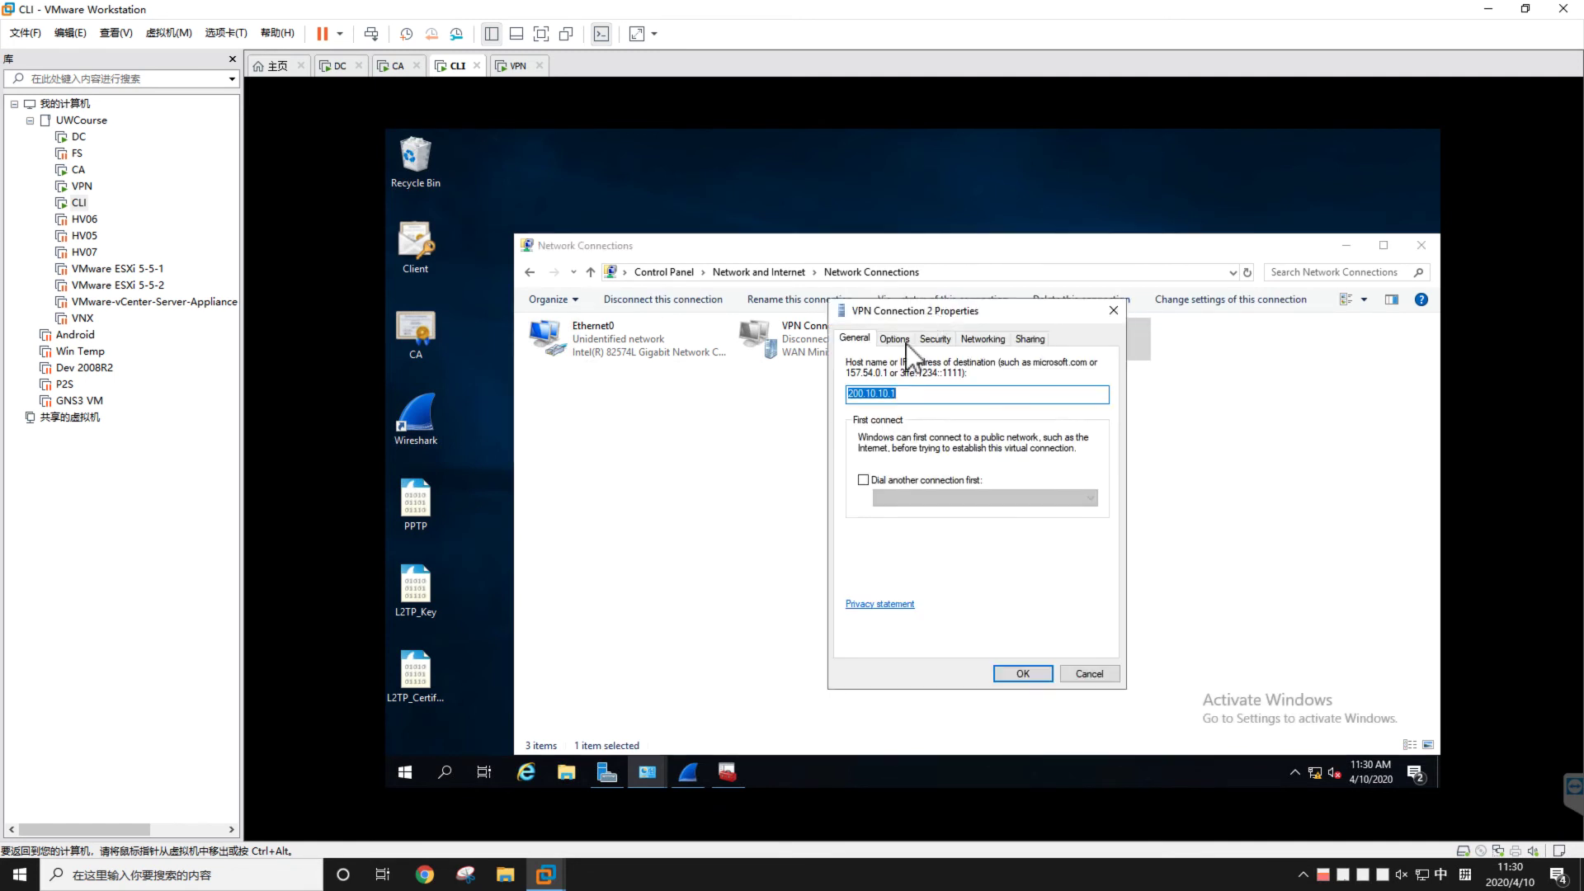
pyautogui.click(942, 340)
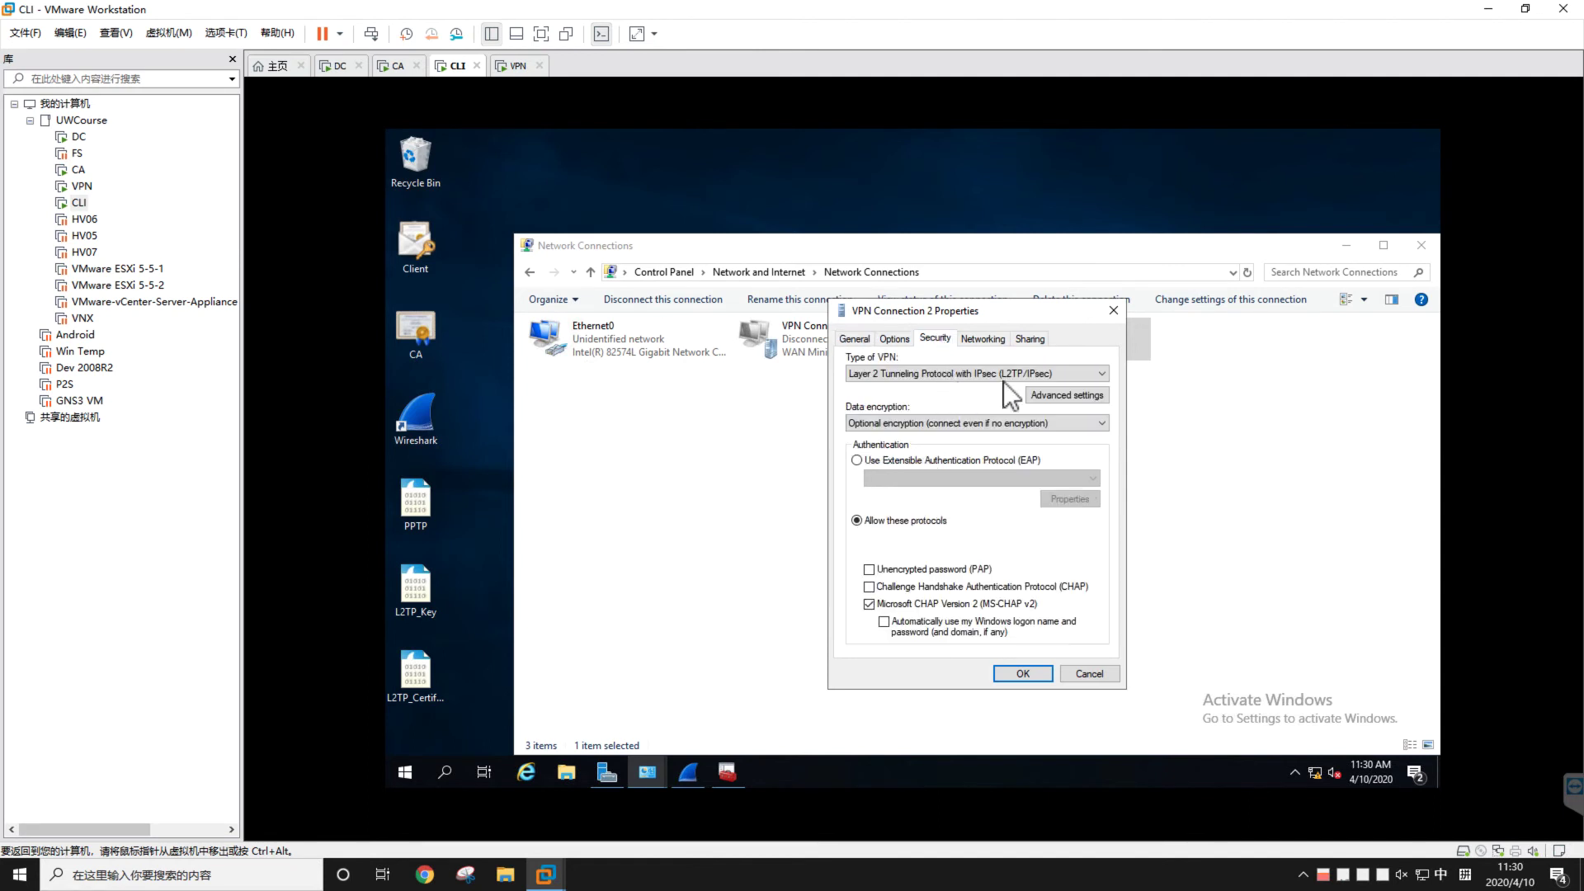
pyautogui.click(1048, 394)
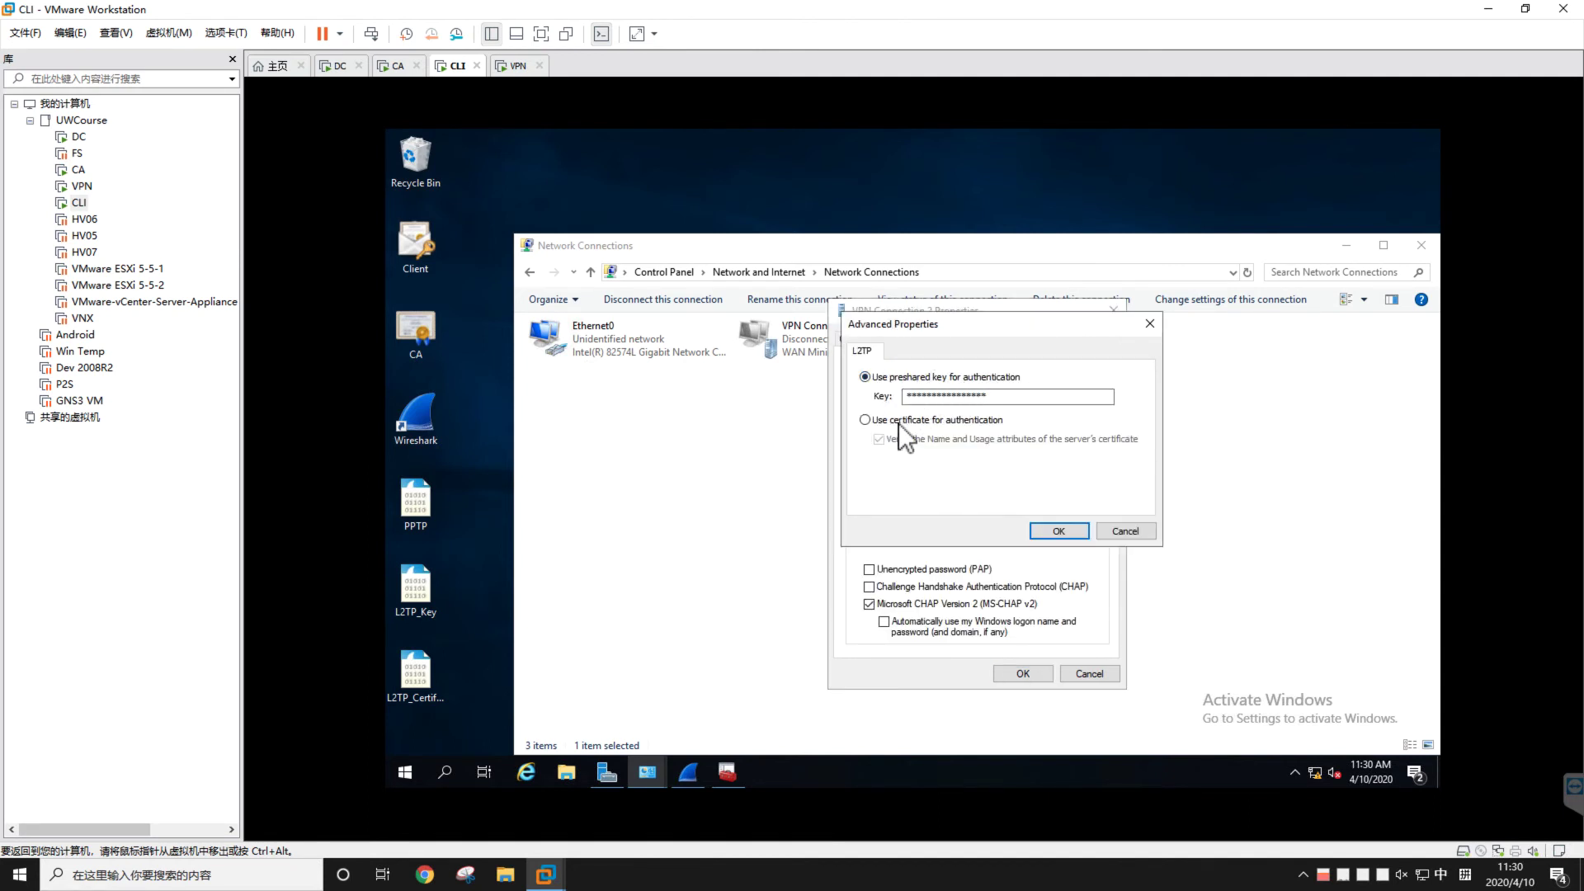
pyautogui.click(898, 421)
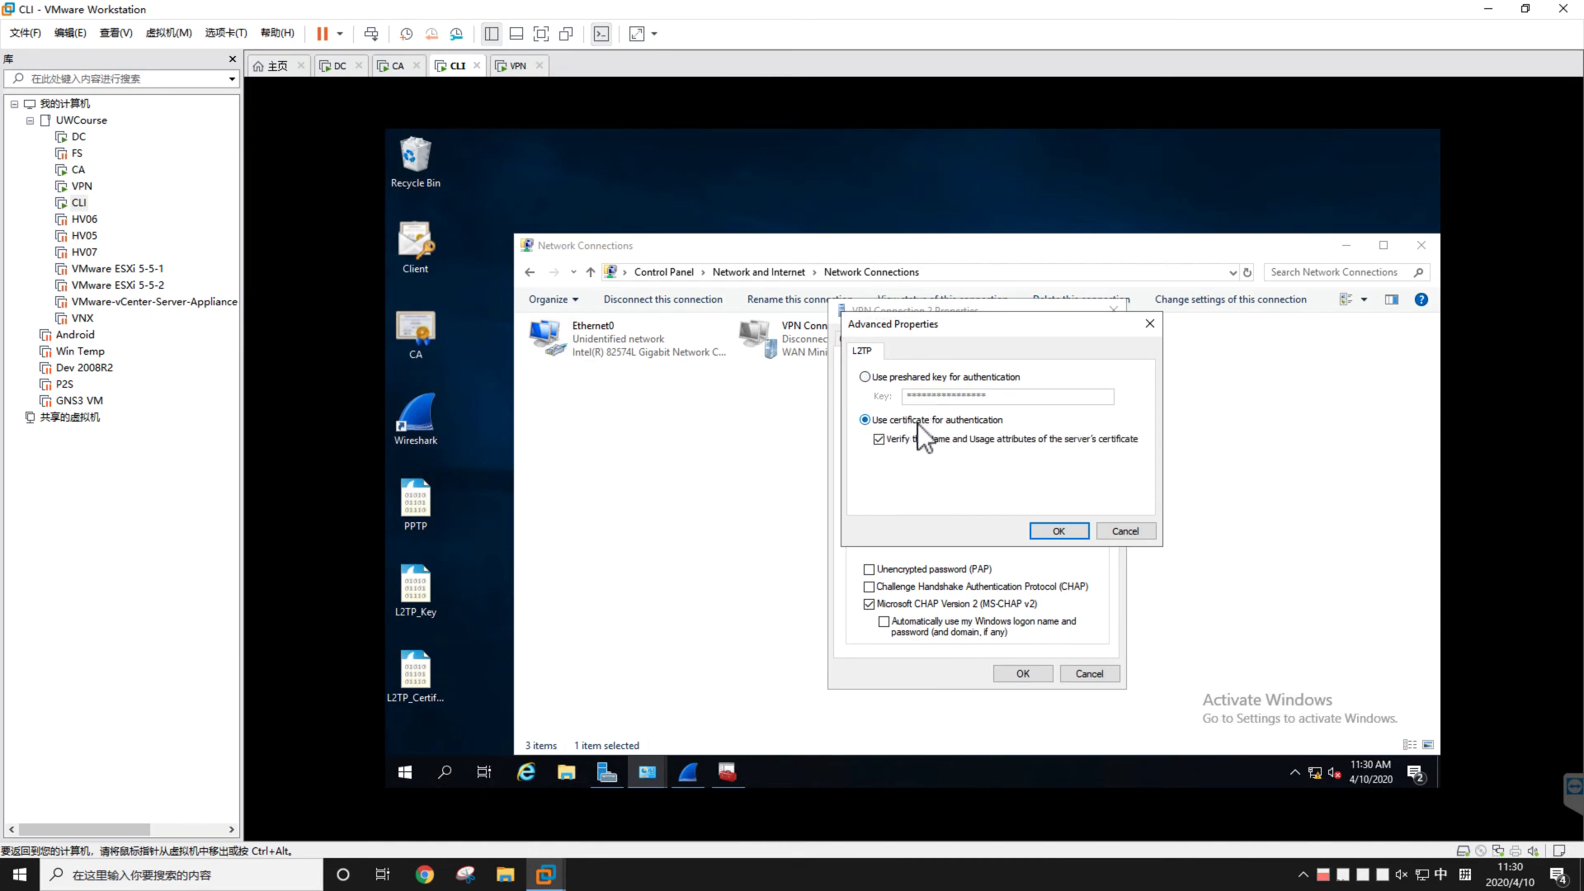
pyautogui.click(1060, 531)
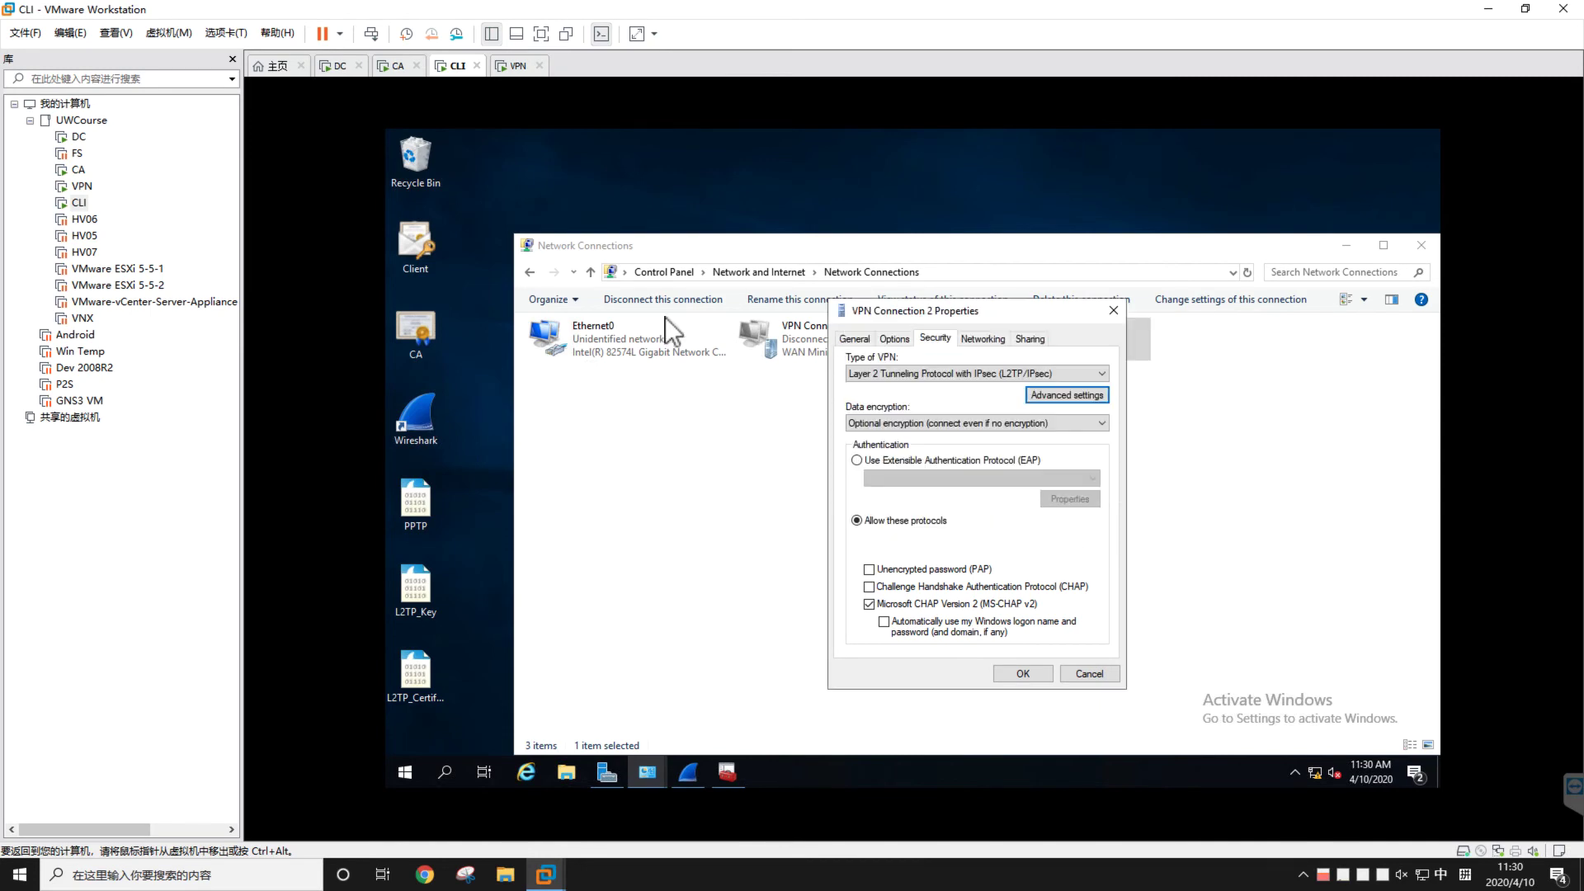
# Minimize the certificate request page on the VPN server VM and return to the client VM
pyautogui.click(516, 66)
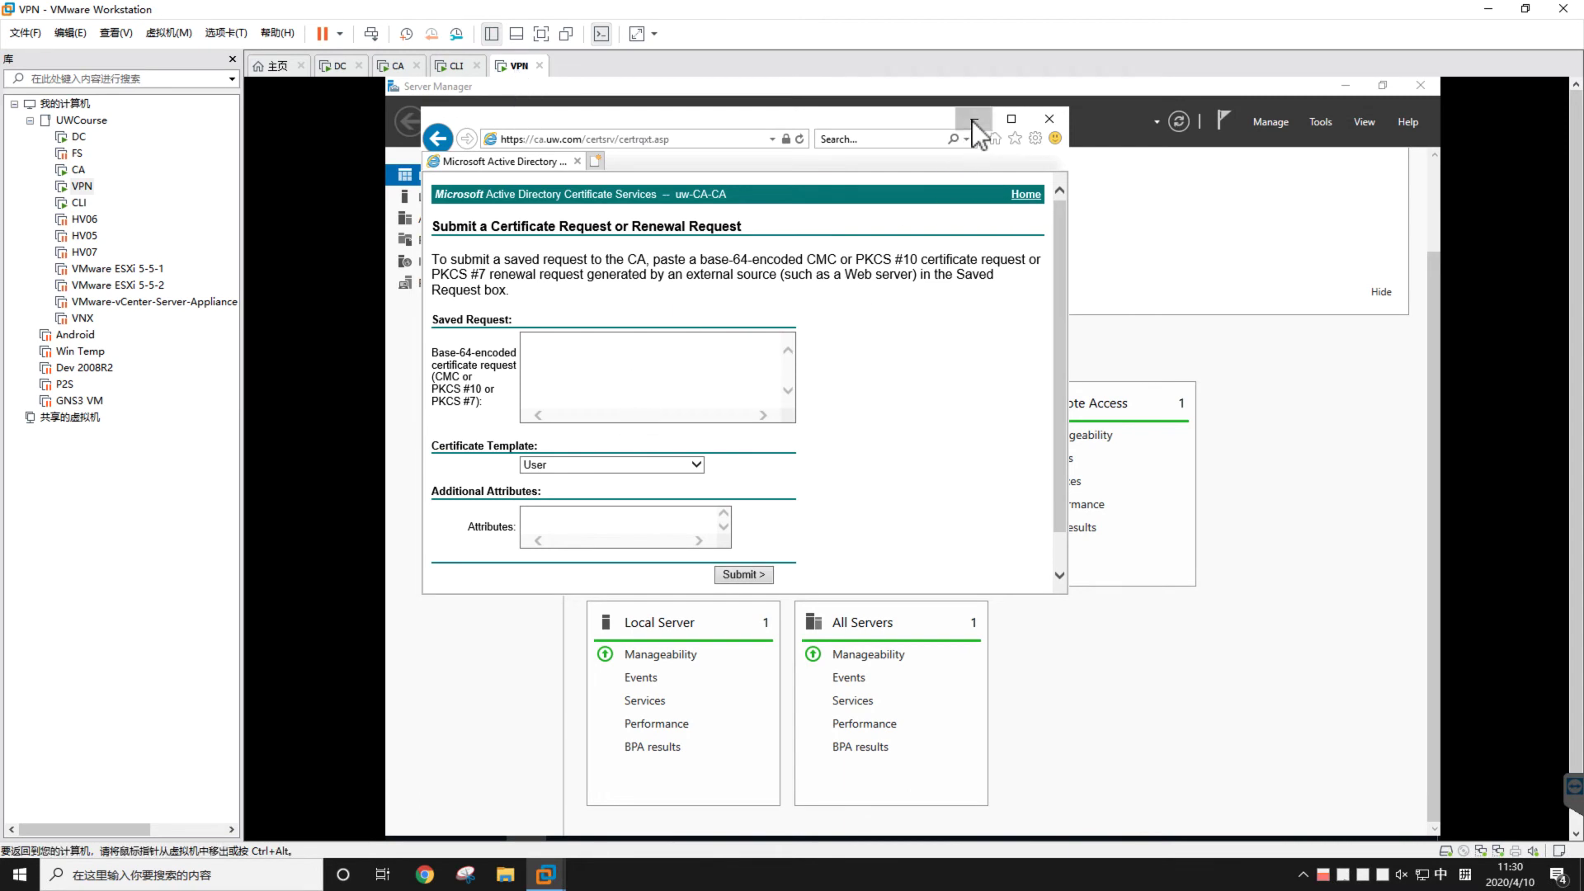
pyautogui.click(974, 120)
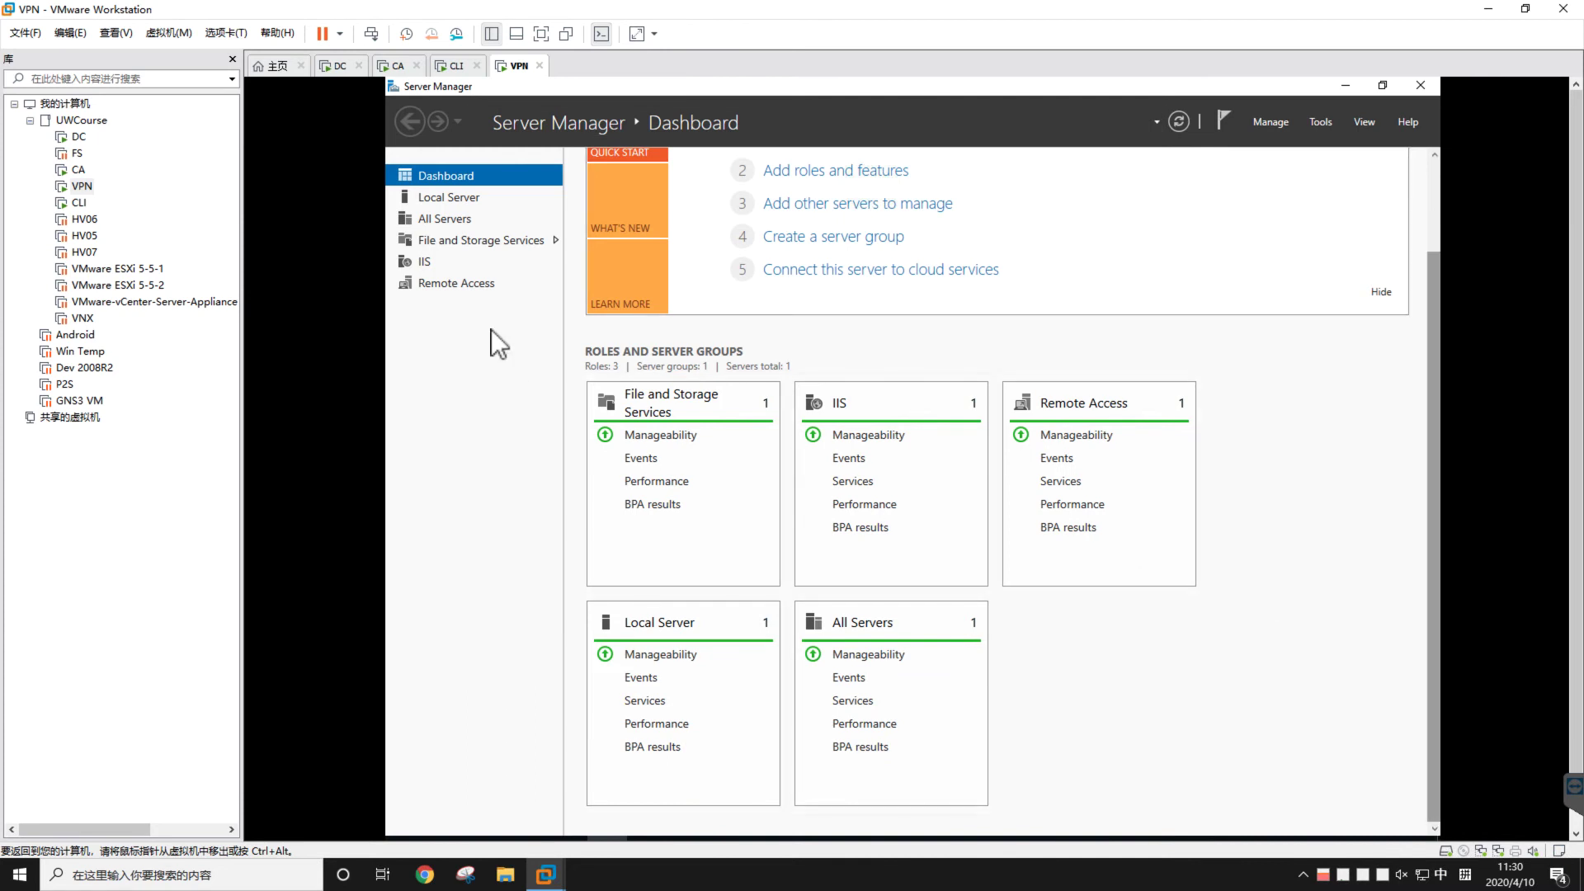
pyautogui.click(456, 66)
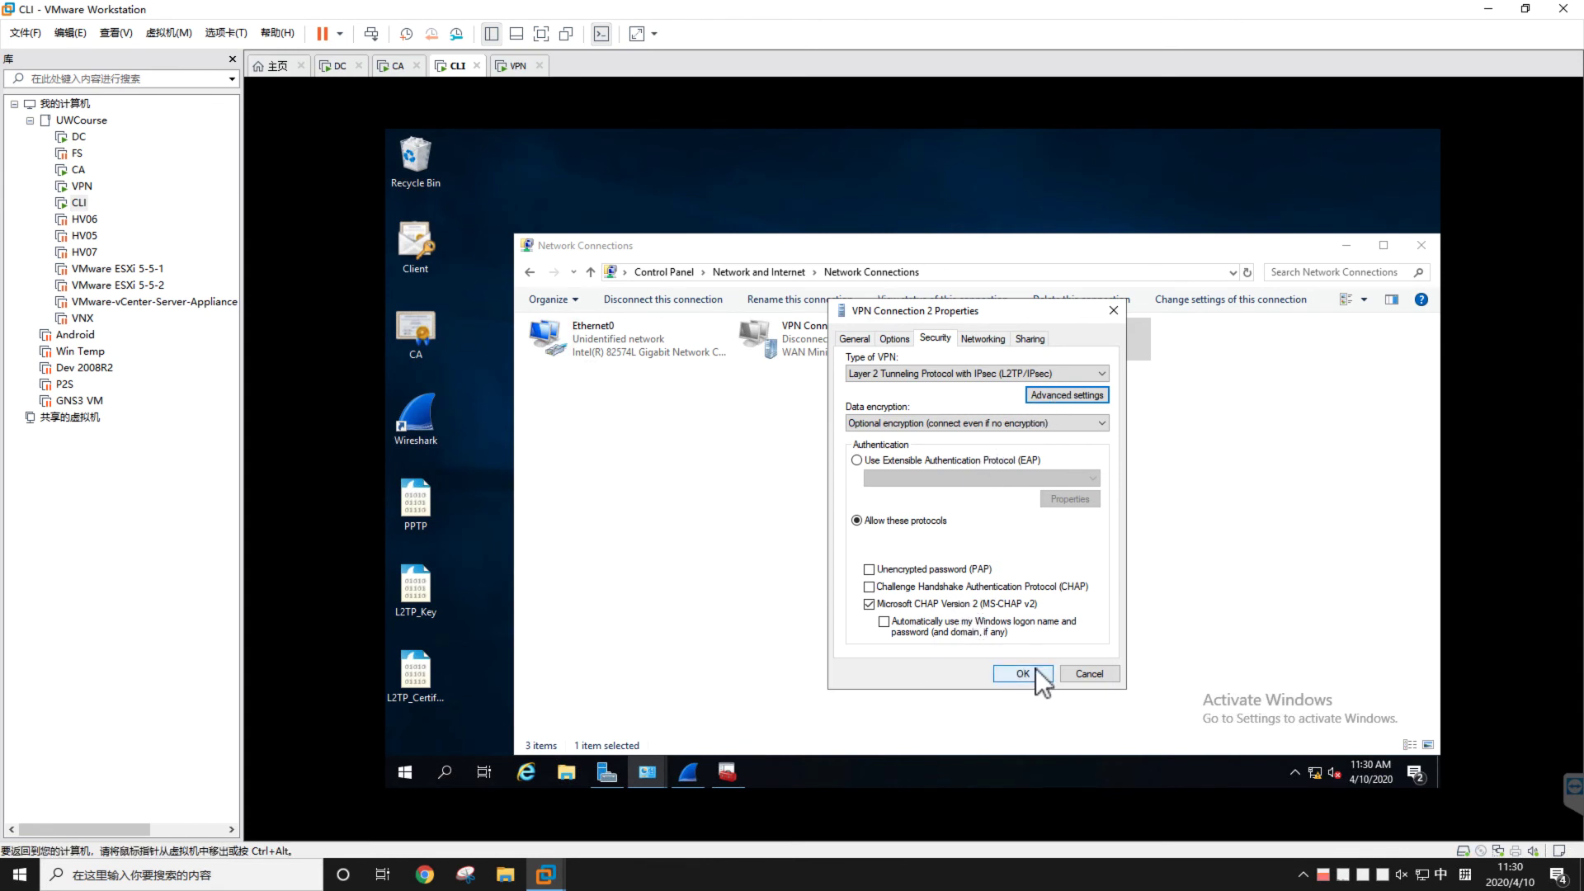
# Apply VPN Connection 2's property changes, acknowledge the notice, and disconnect VPN Connection 2
pyautogui.click(1023, 673)
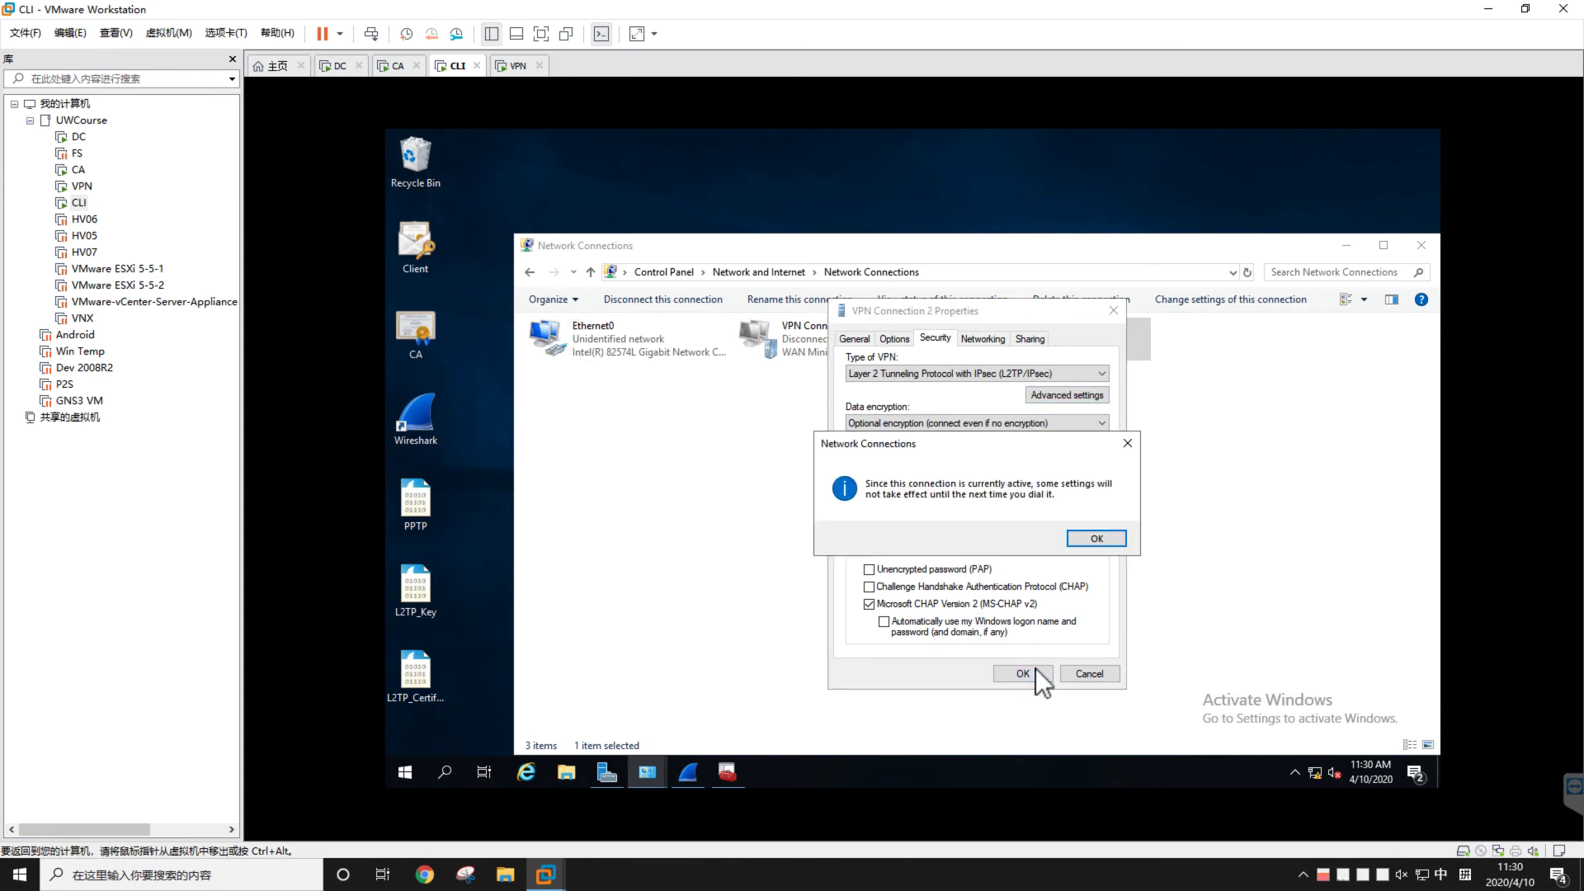
pyautogui.click(1097, 539)
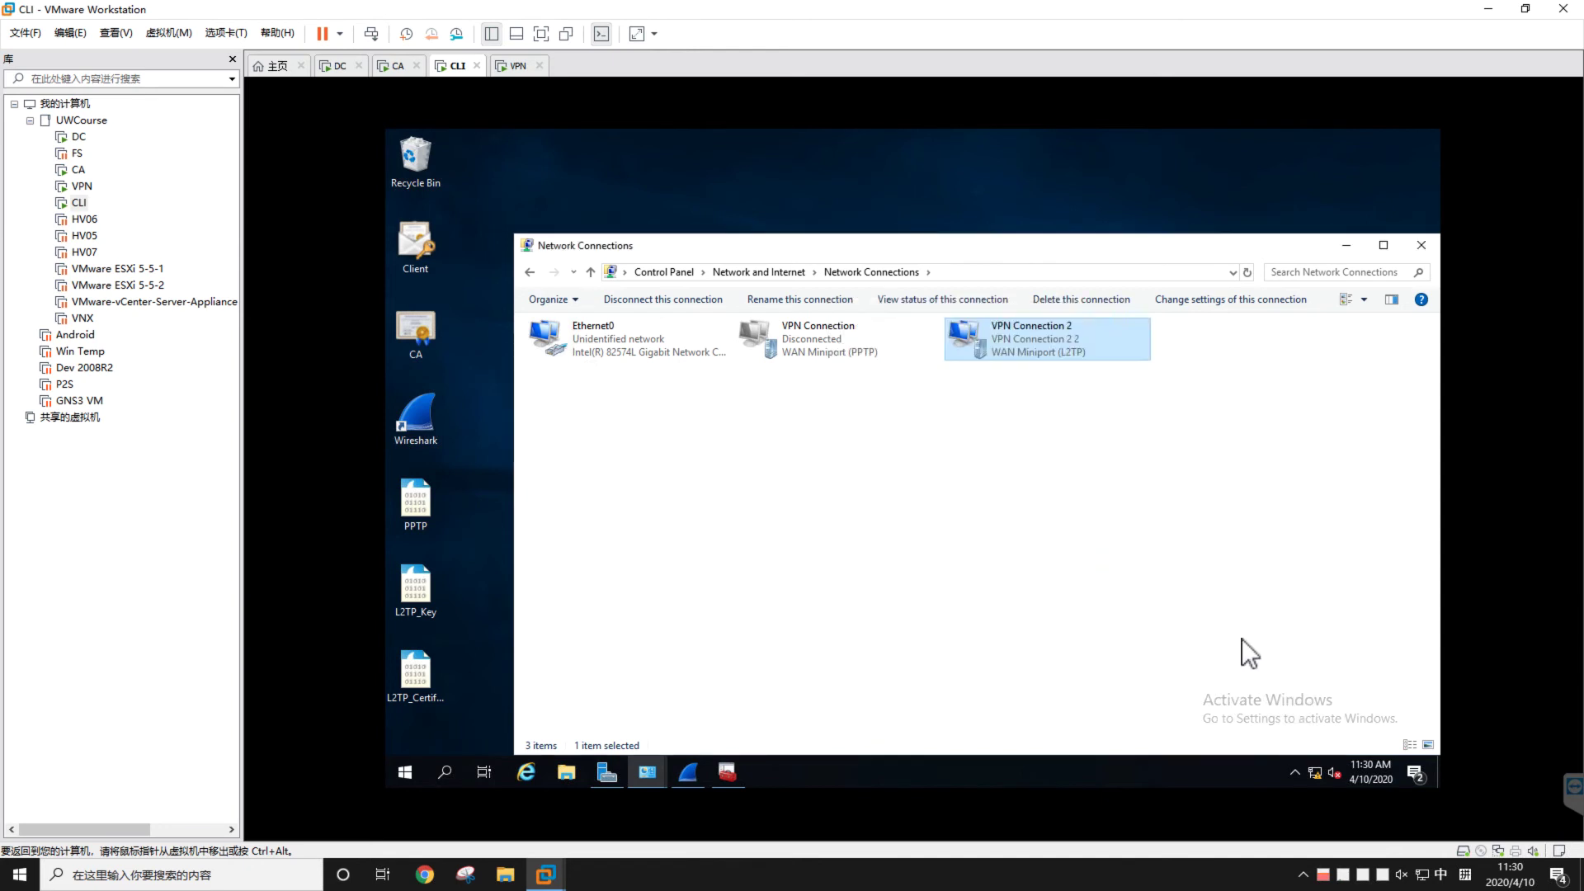
pyautogui.click(1313, 769)
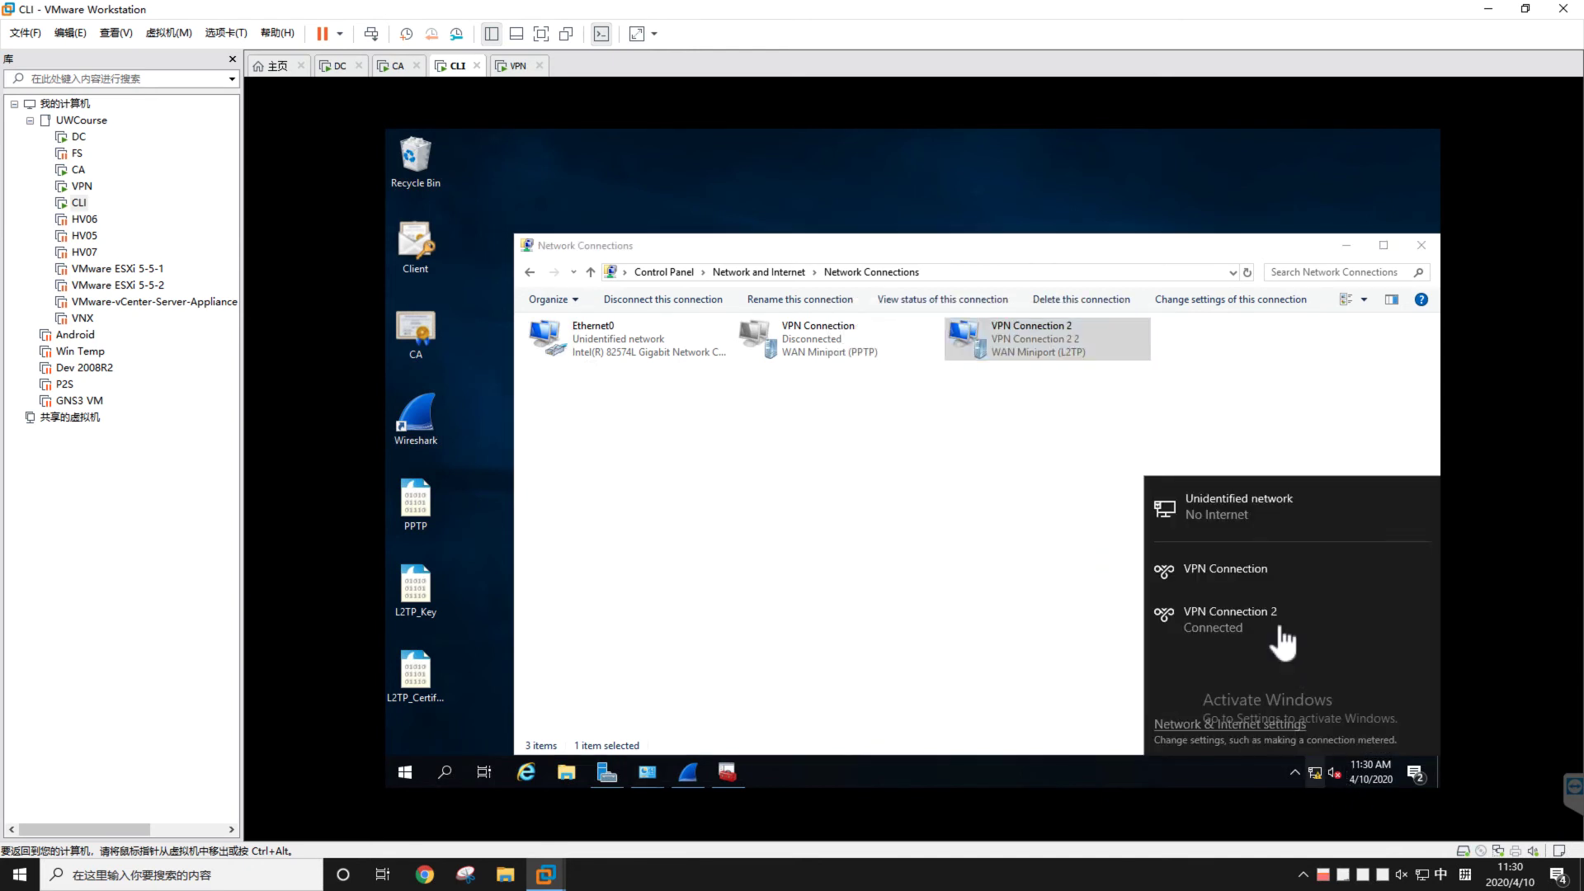
pyautogui.click(1277, 621)
pyautogui.click(1353, 665)
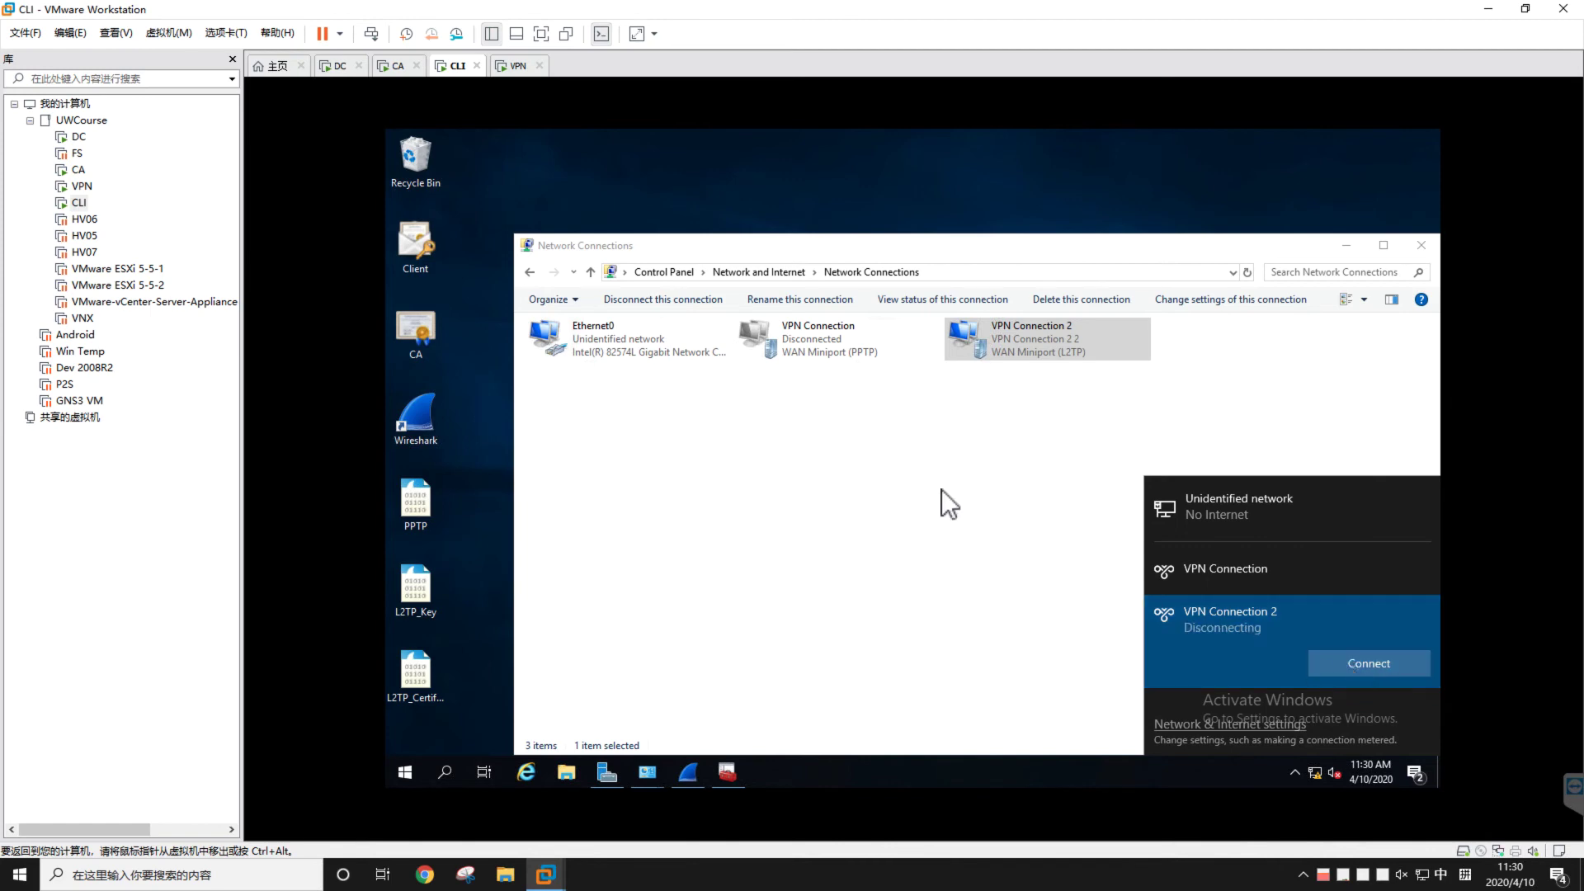
pyautogui.click(948, 491)
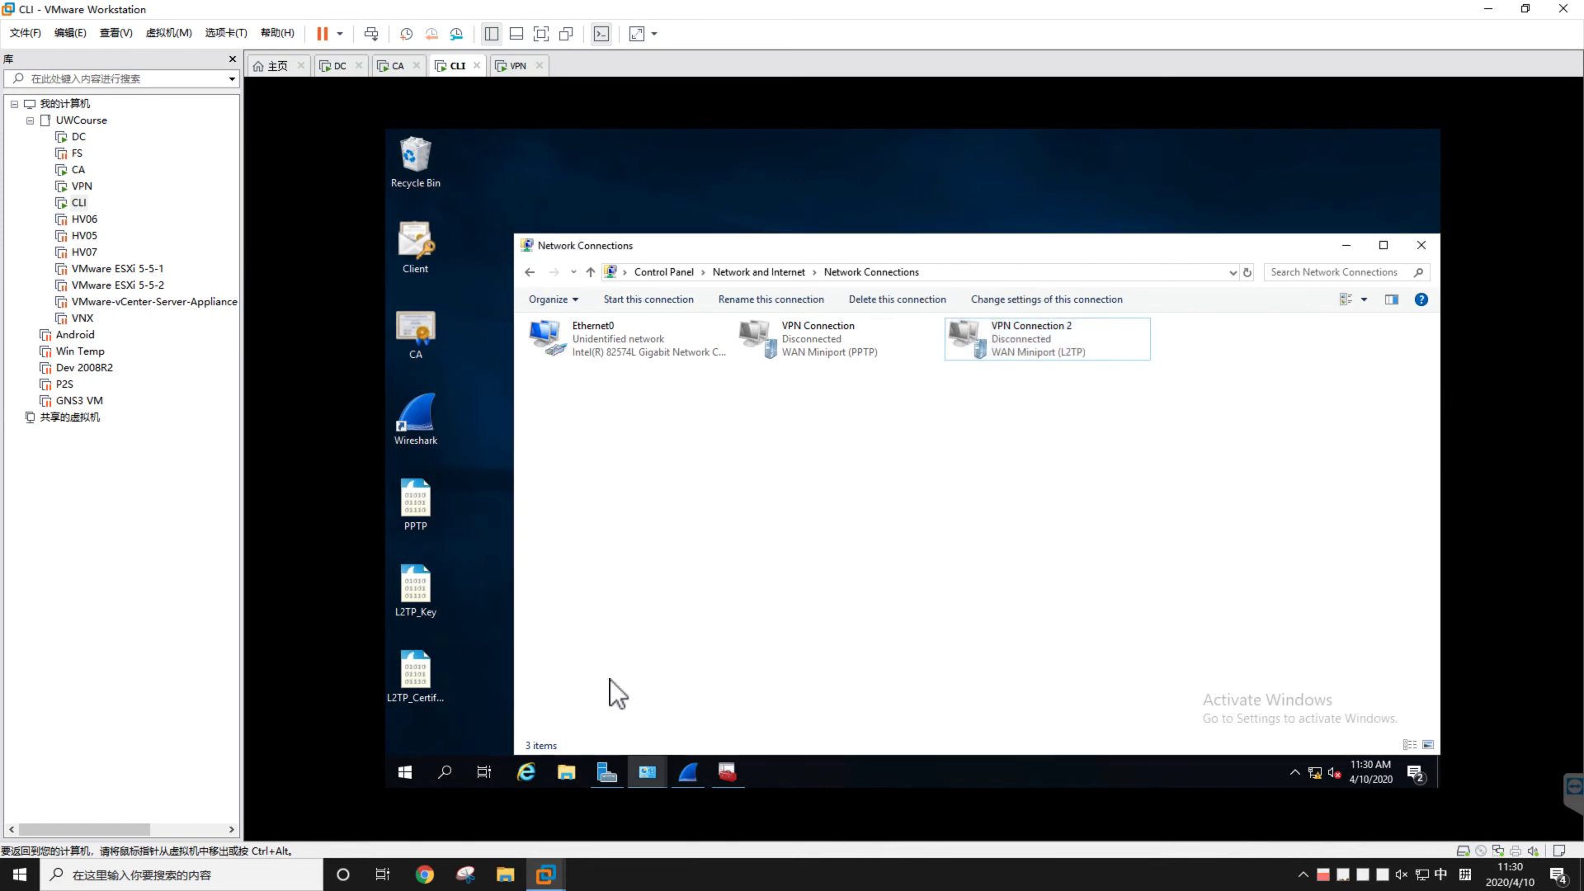
# Restart the Wireshark capture without saving old packets and select VPN Connection 2 from the network list
pyautogui.click(690, 772)
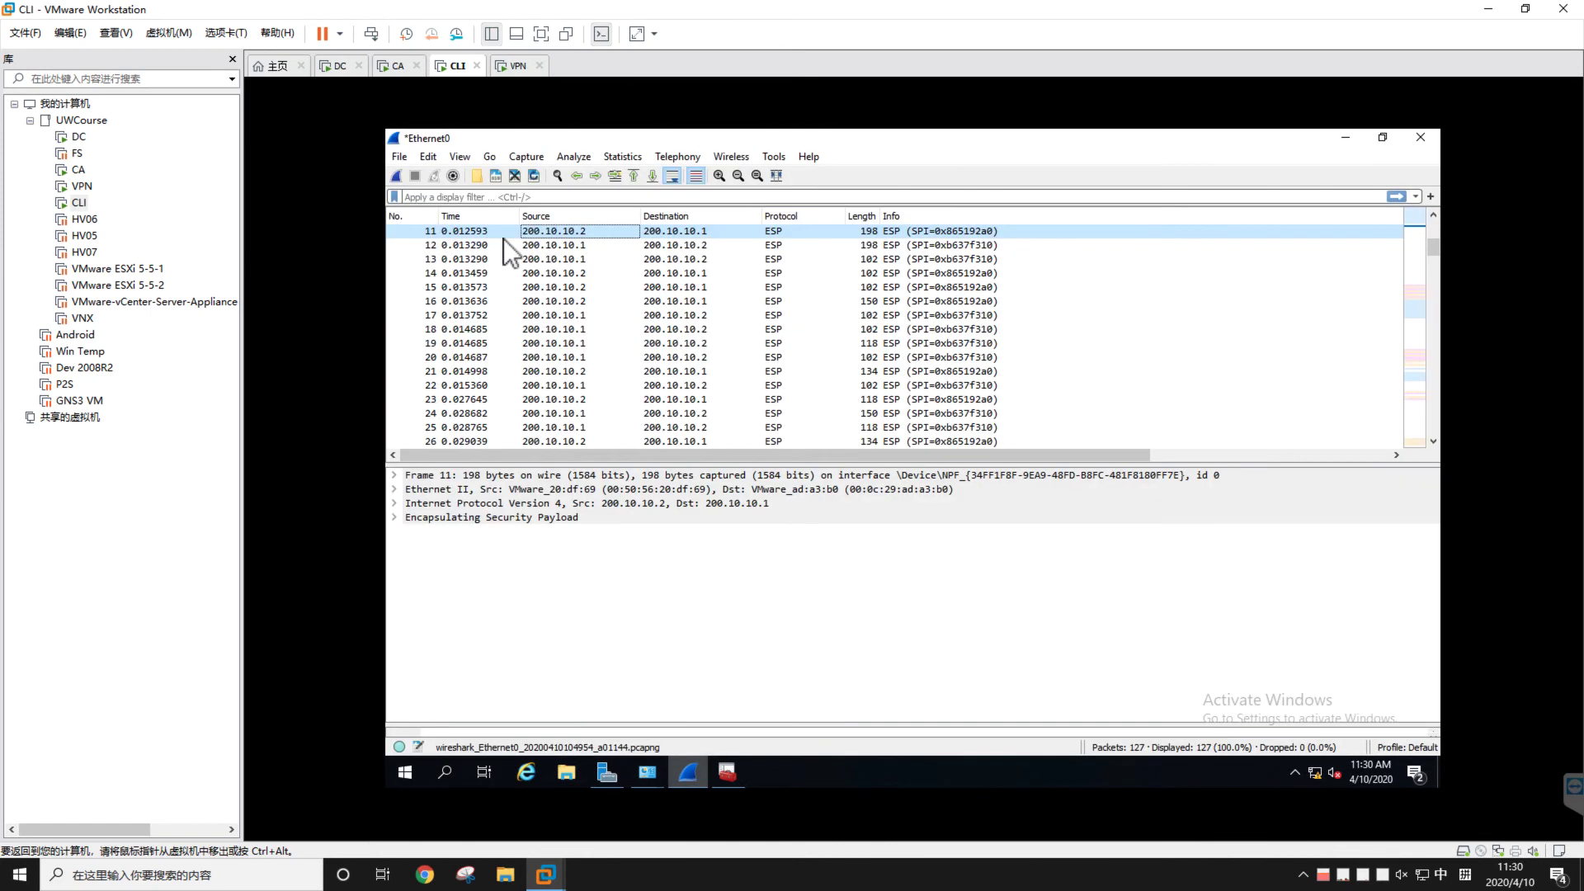
pyautogui.click(397, 176)
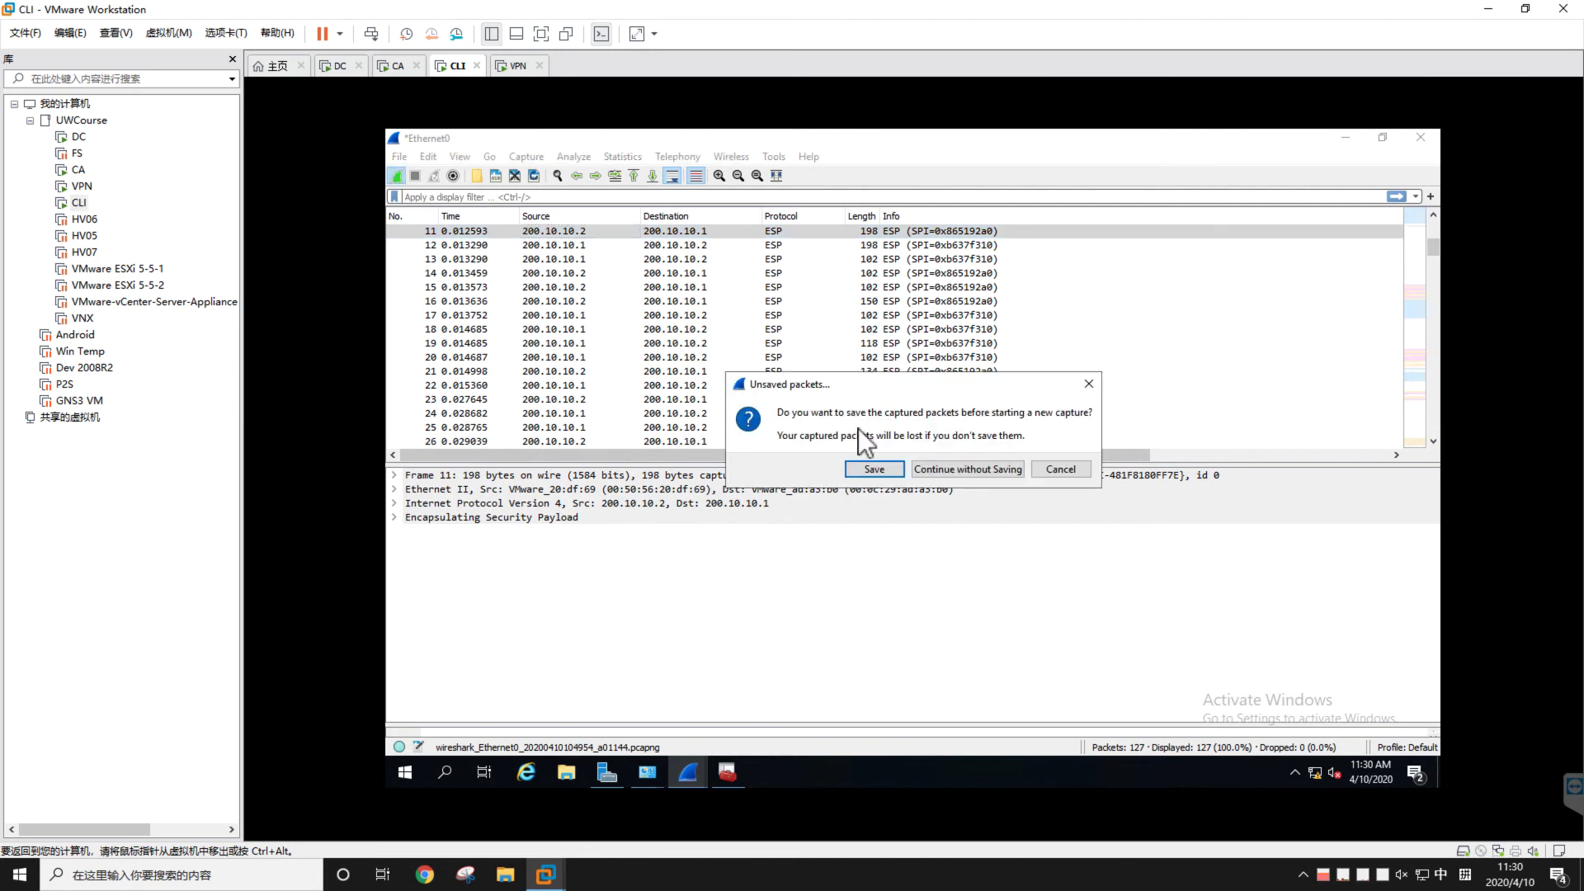
pyautogui.click(961, 468)
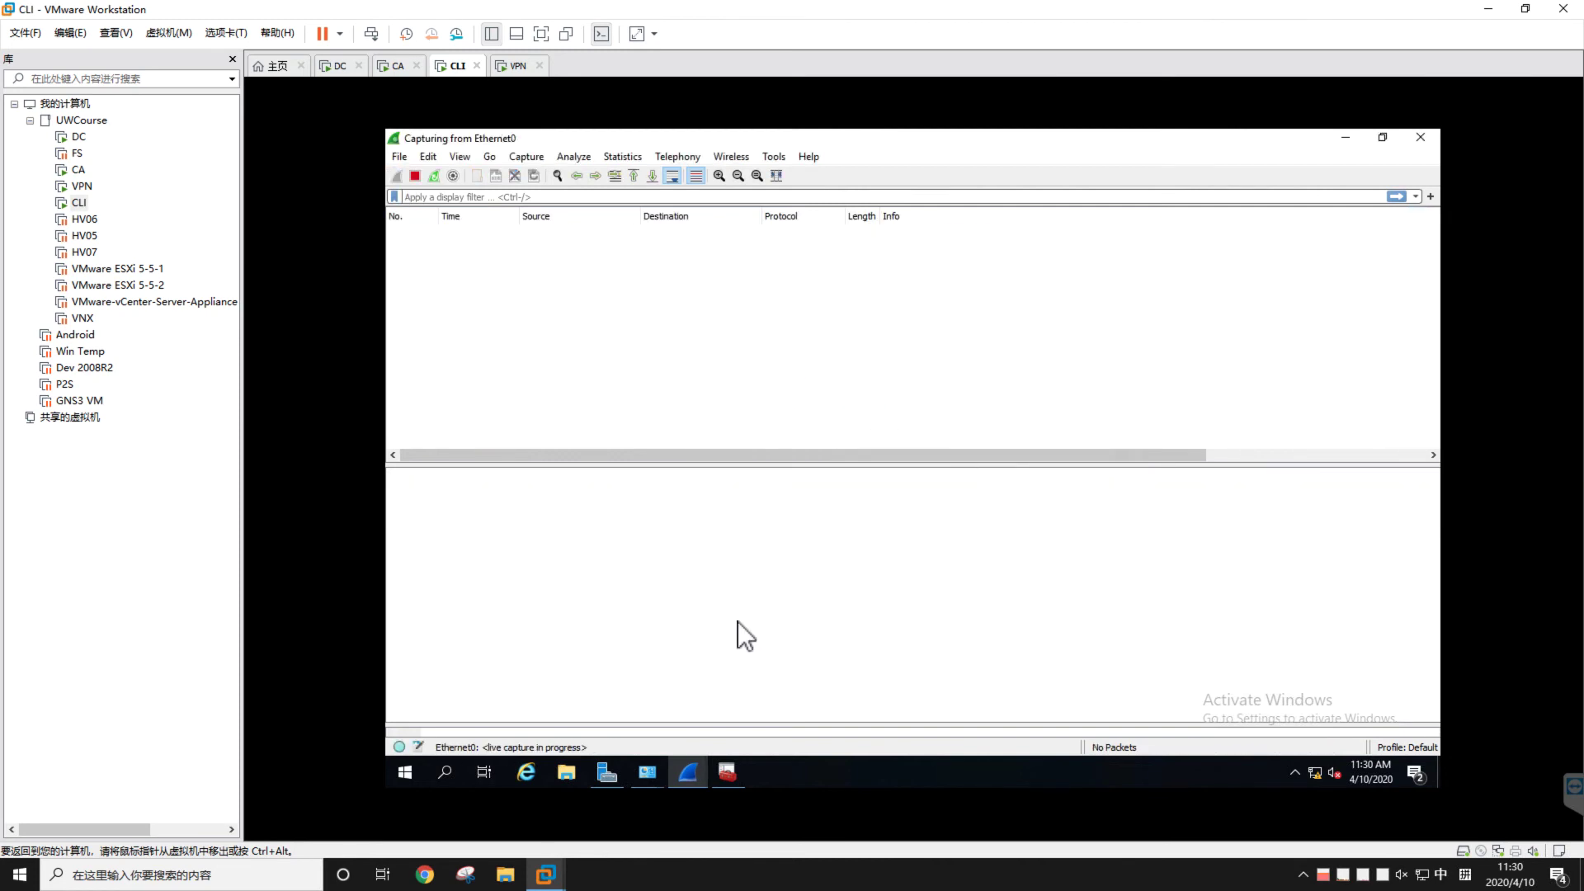
pyautogui.click(1314, 767)
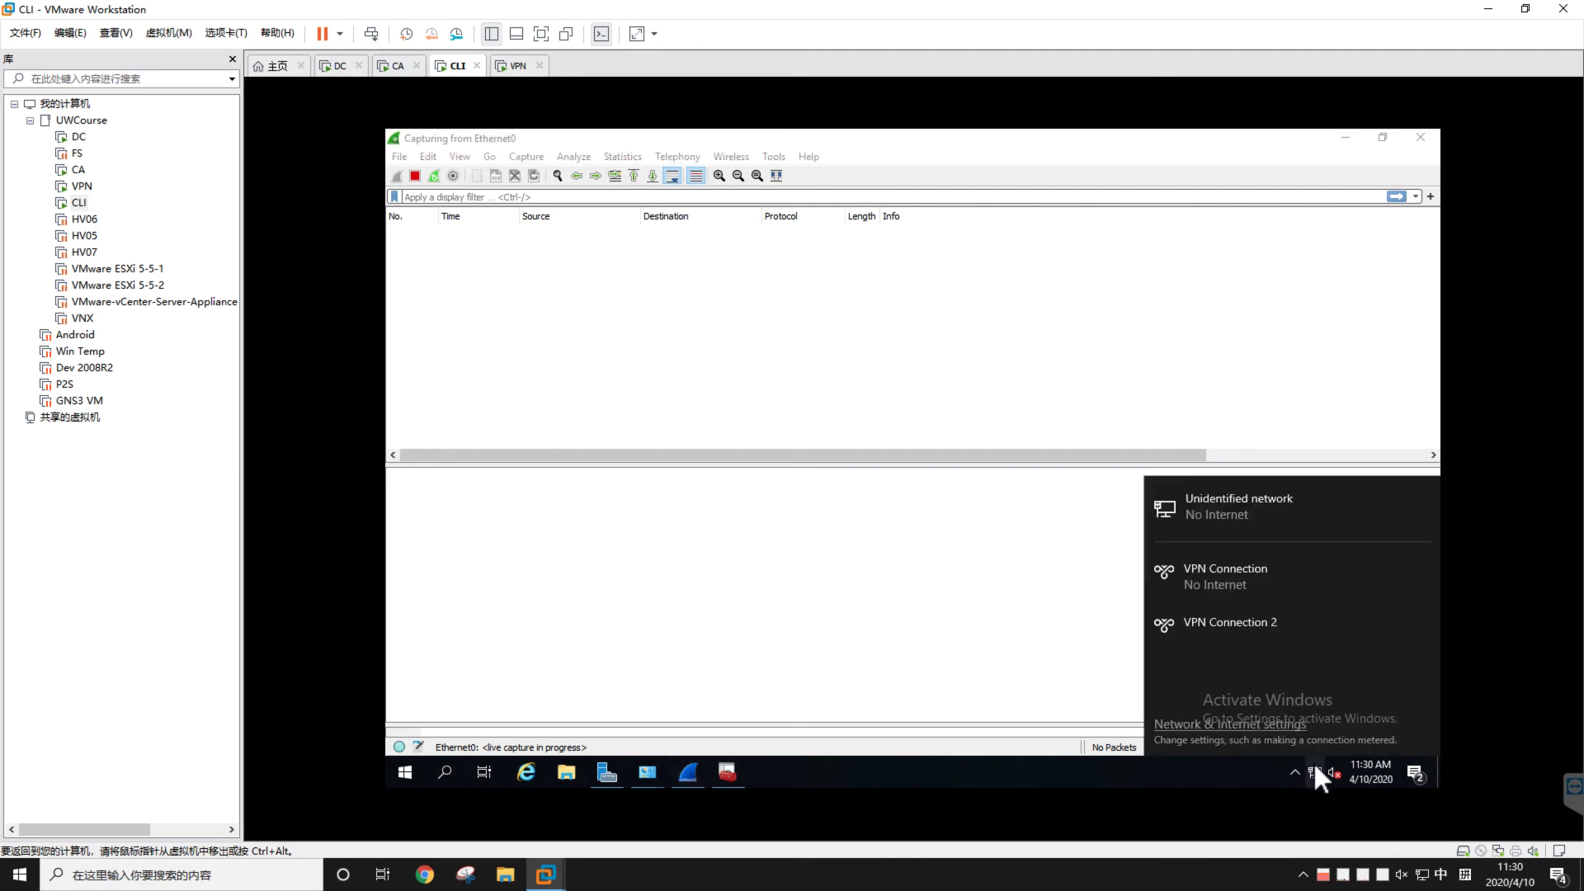
pyautogui.click(1264, 618)
# Connect VPN Connection 2, entering the VPN user name and password
pyautogui.click(1348, 669)
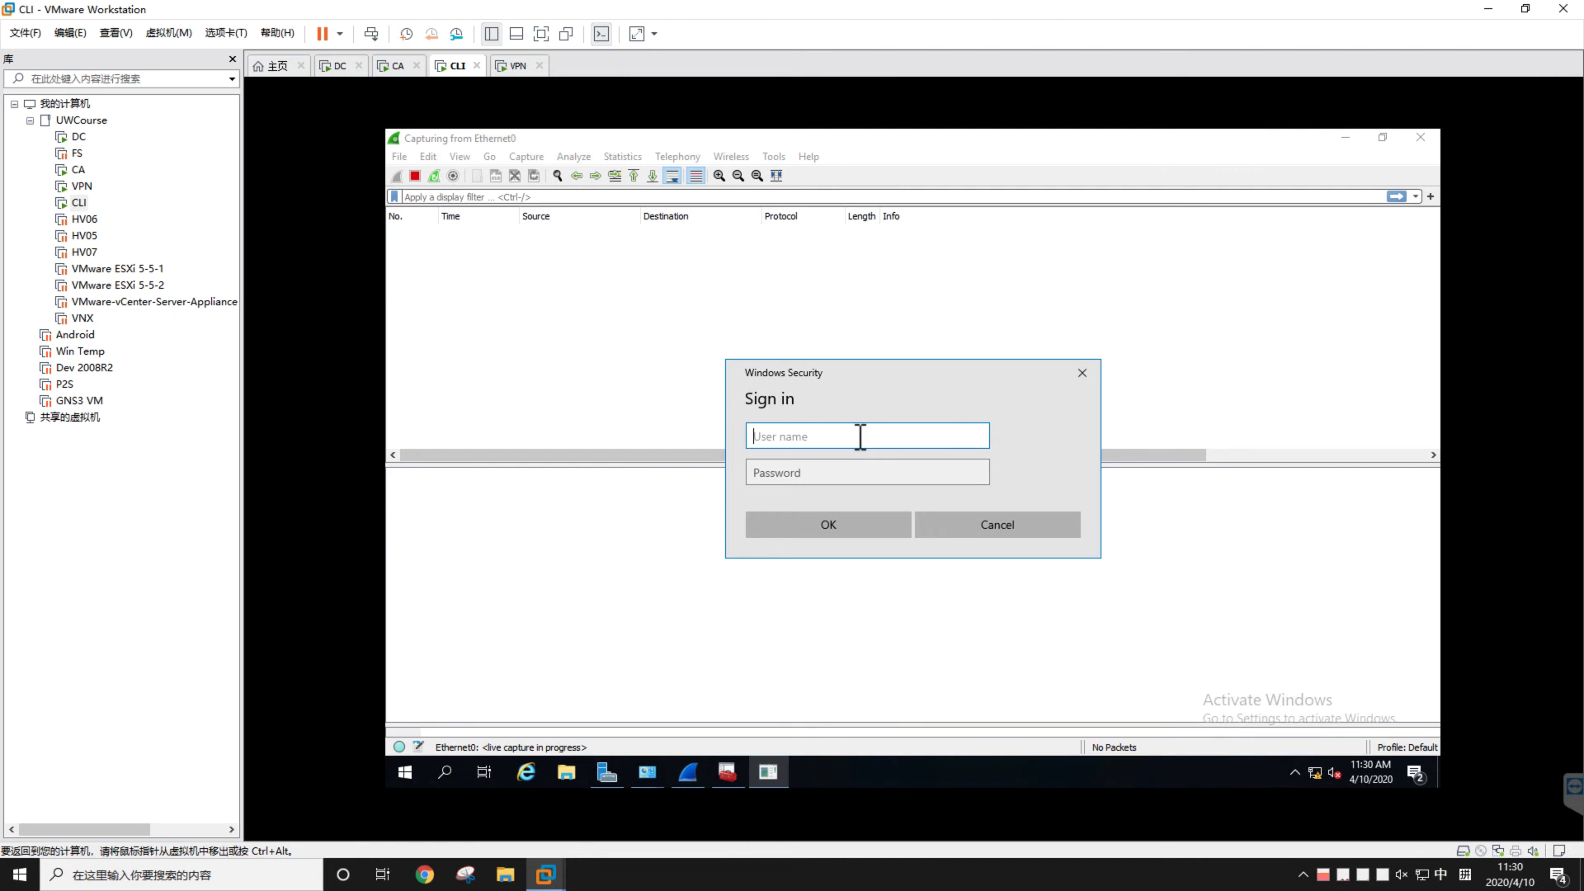
pyautogui.write('cissp')
pyautogui.press('Tab')
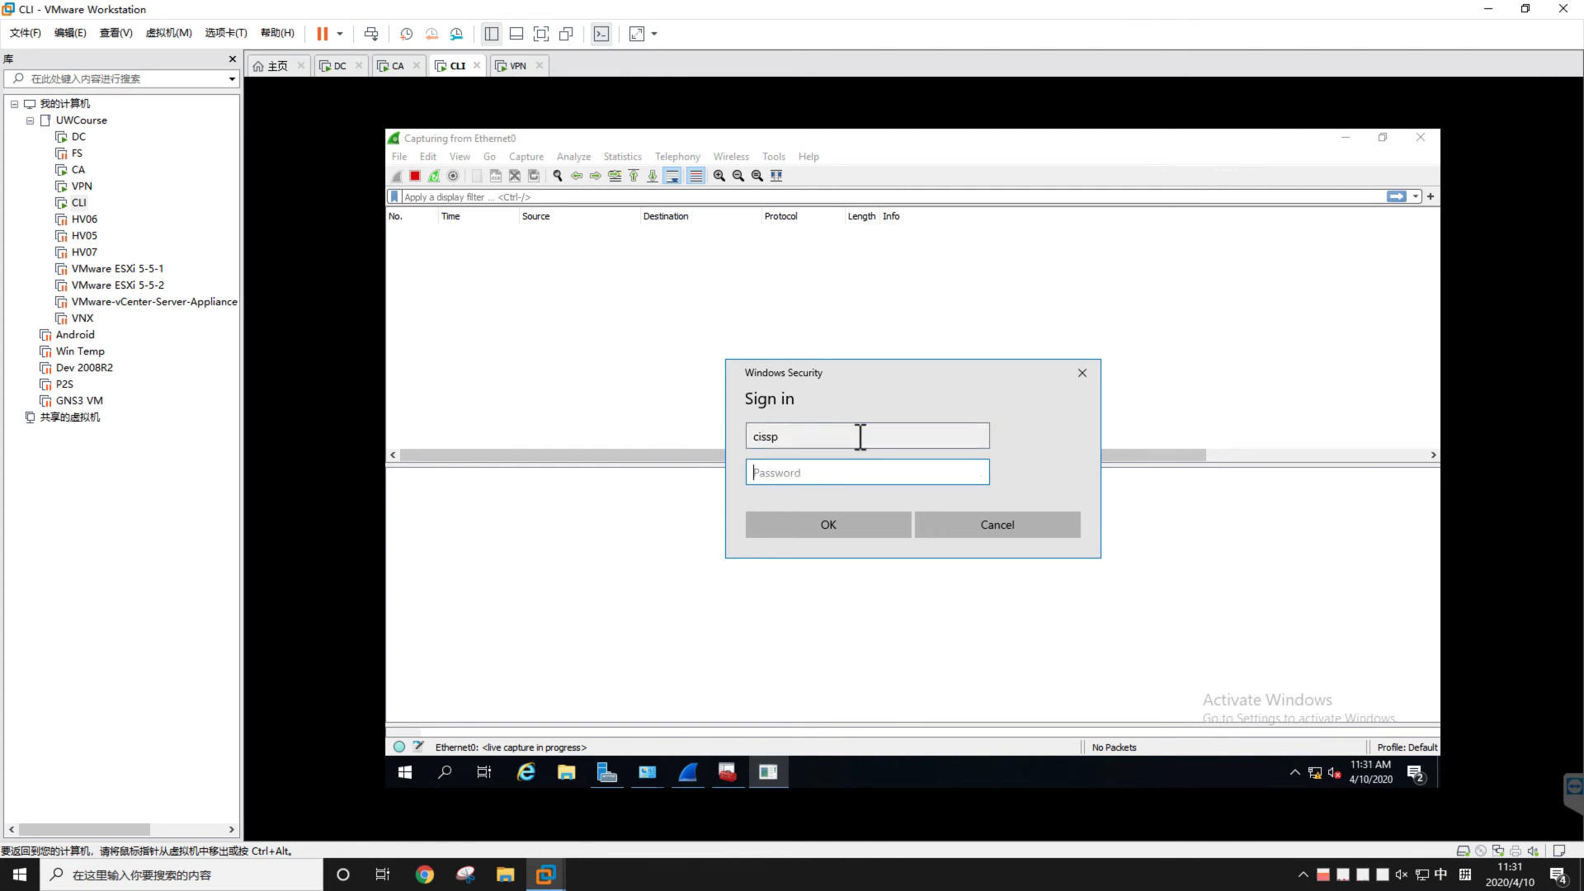
pyautogui.write('••••••••')
pyautogui.press('Return')
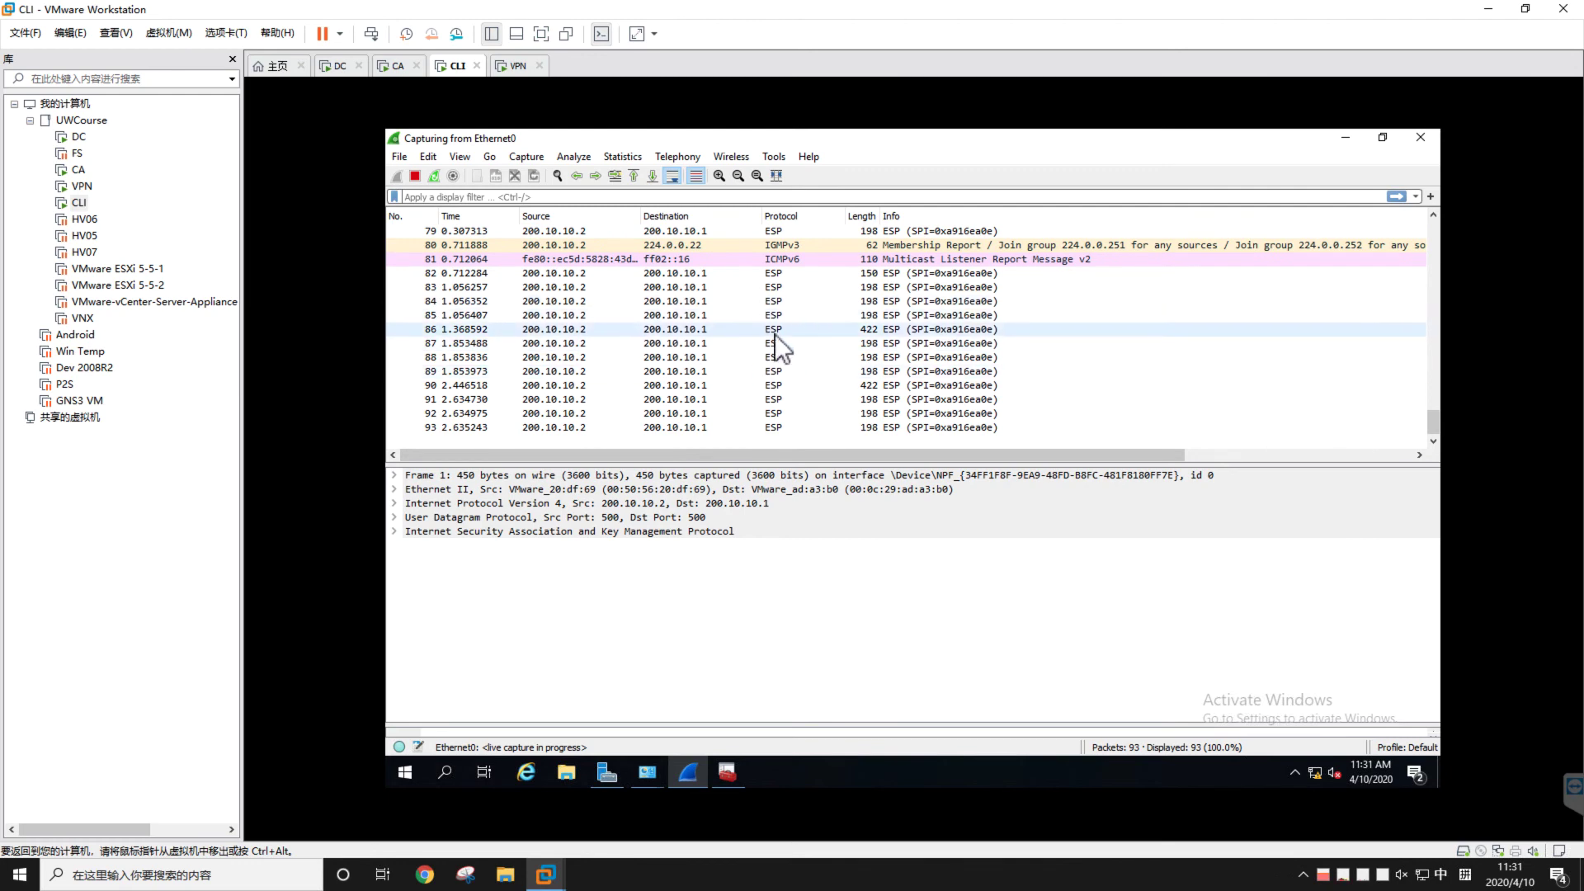
# Confirm VPN Connection 2 is connected, then switch to the presentation on the host
pyautogui.click(1323, 772)
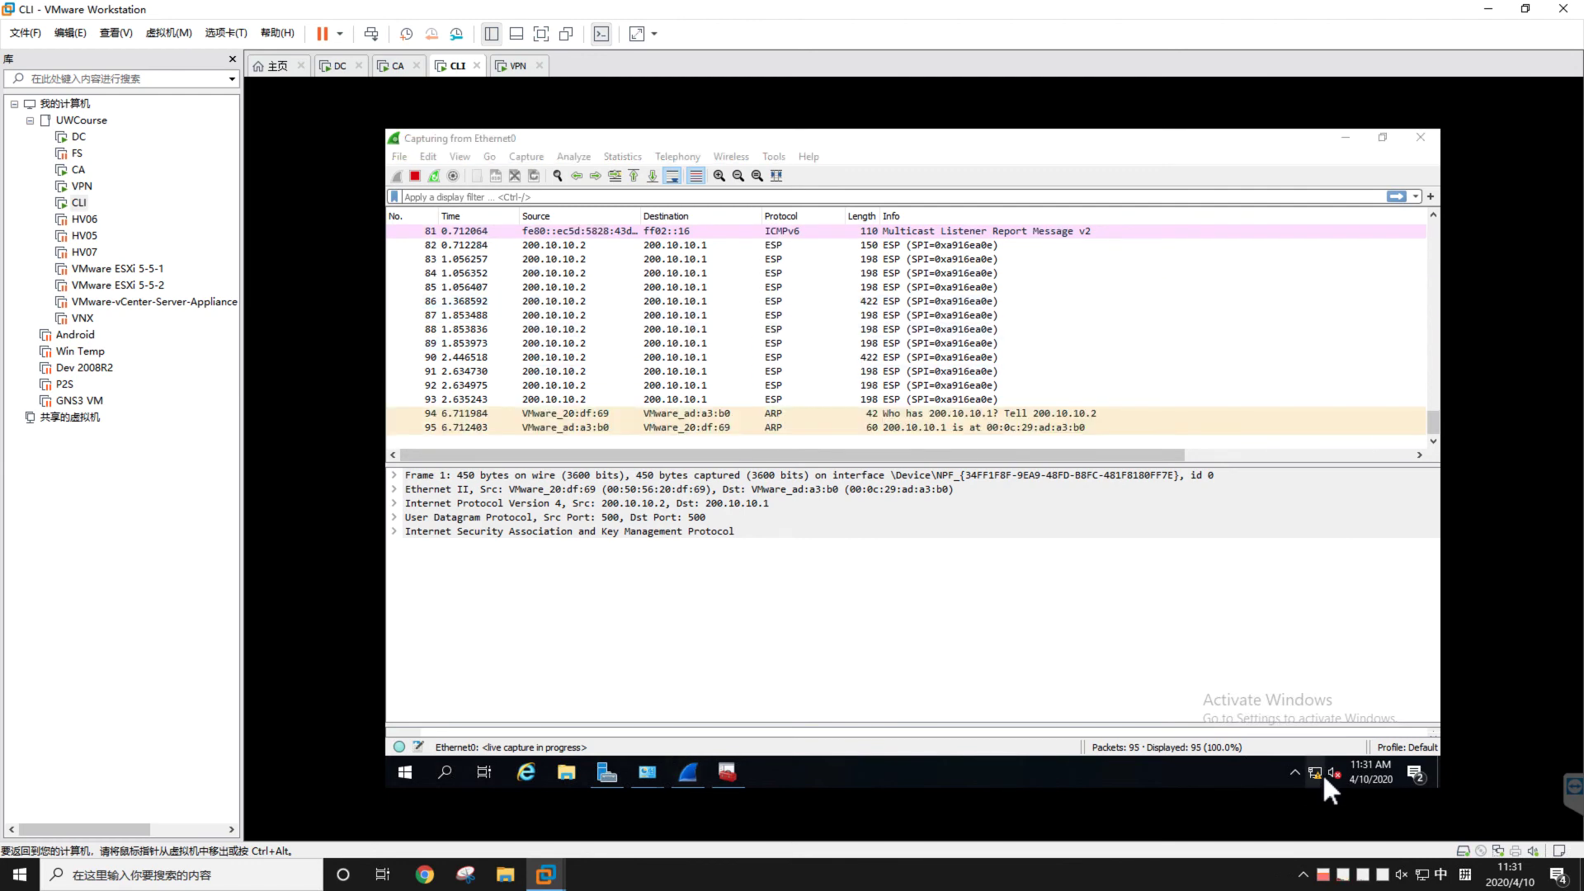
pyautogui.click(1245, 613)
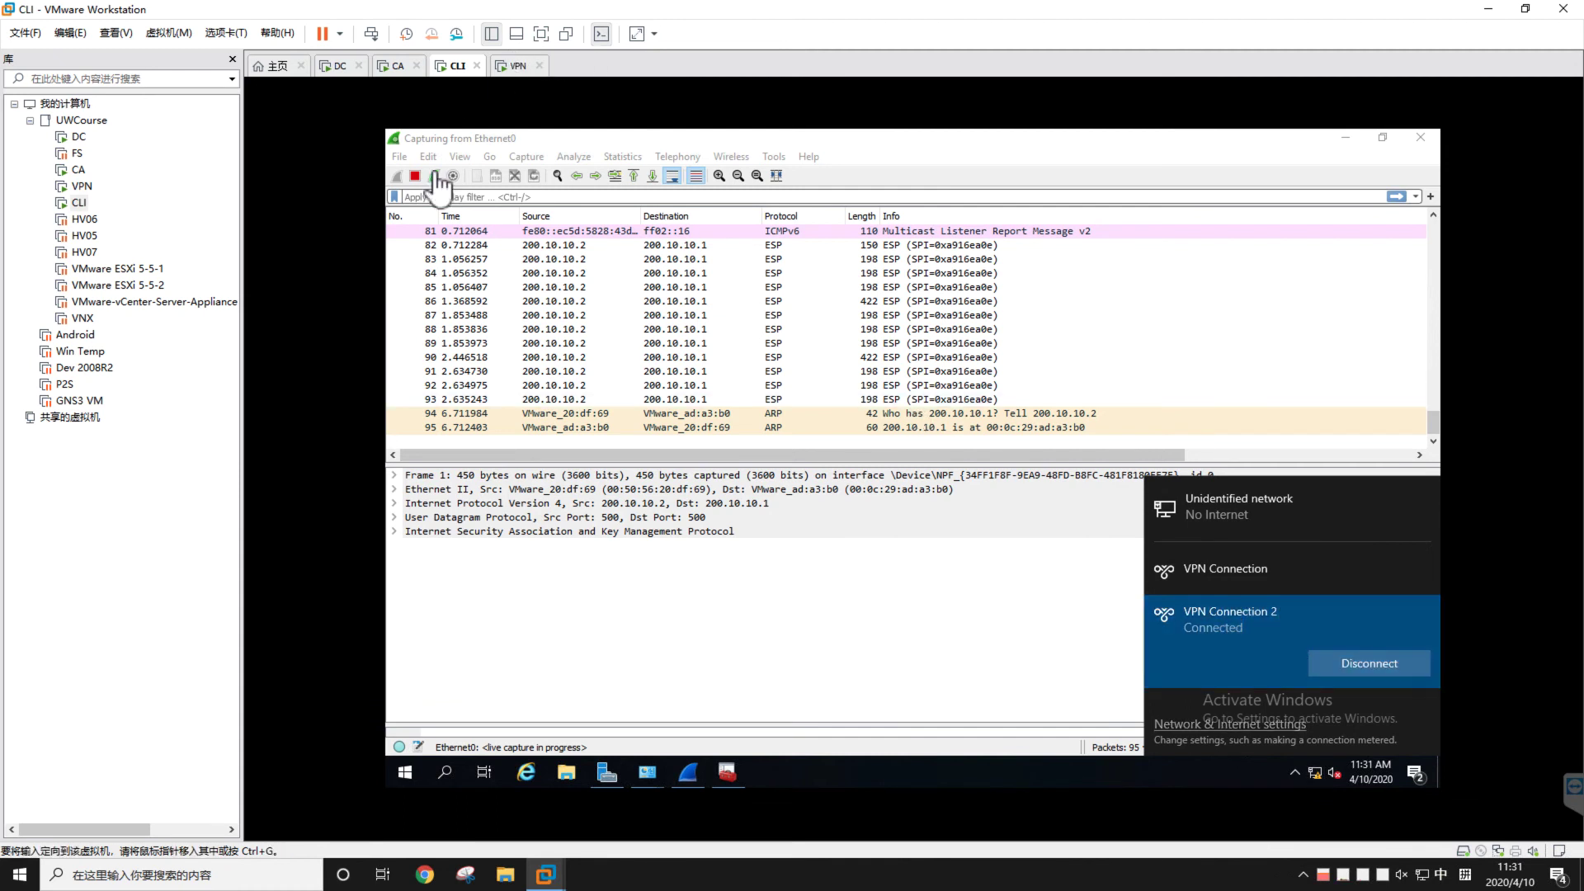
pyautogui.hotkey('ctrl', 'Left')
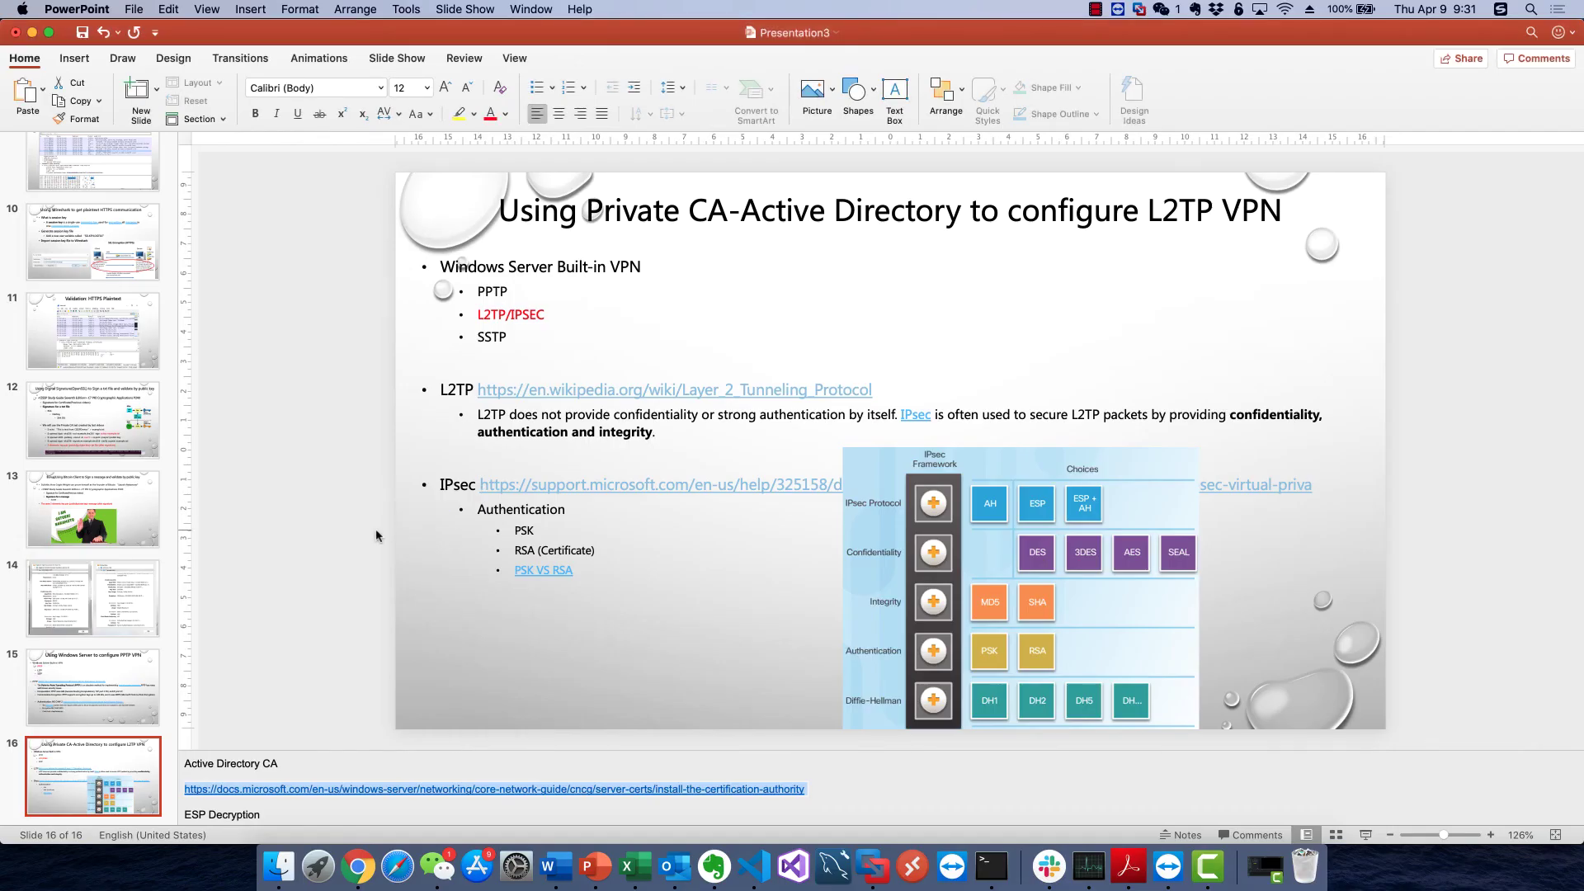
# Deselect the link text in slide 16's notes
pyautogui.click(378, 536)
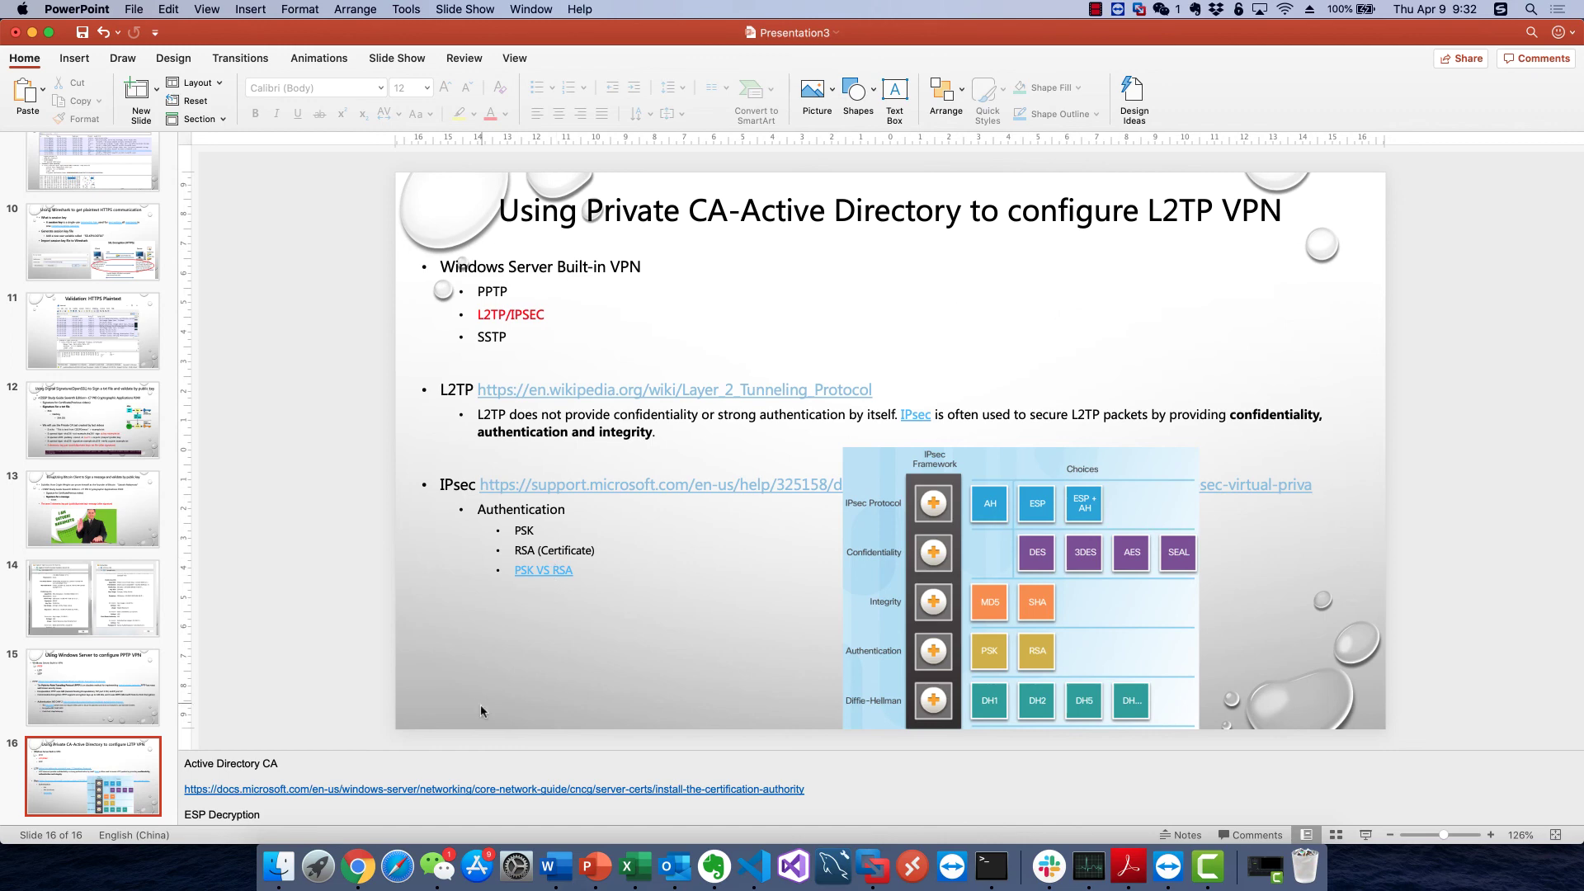
# Open the 'IPsec pre-shared keys vs. certificates' page and highlight the certificate advantages
pyautogui.click(356, 866)
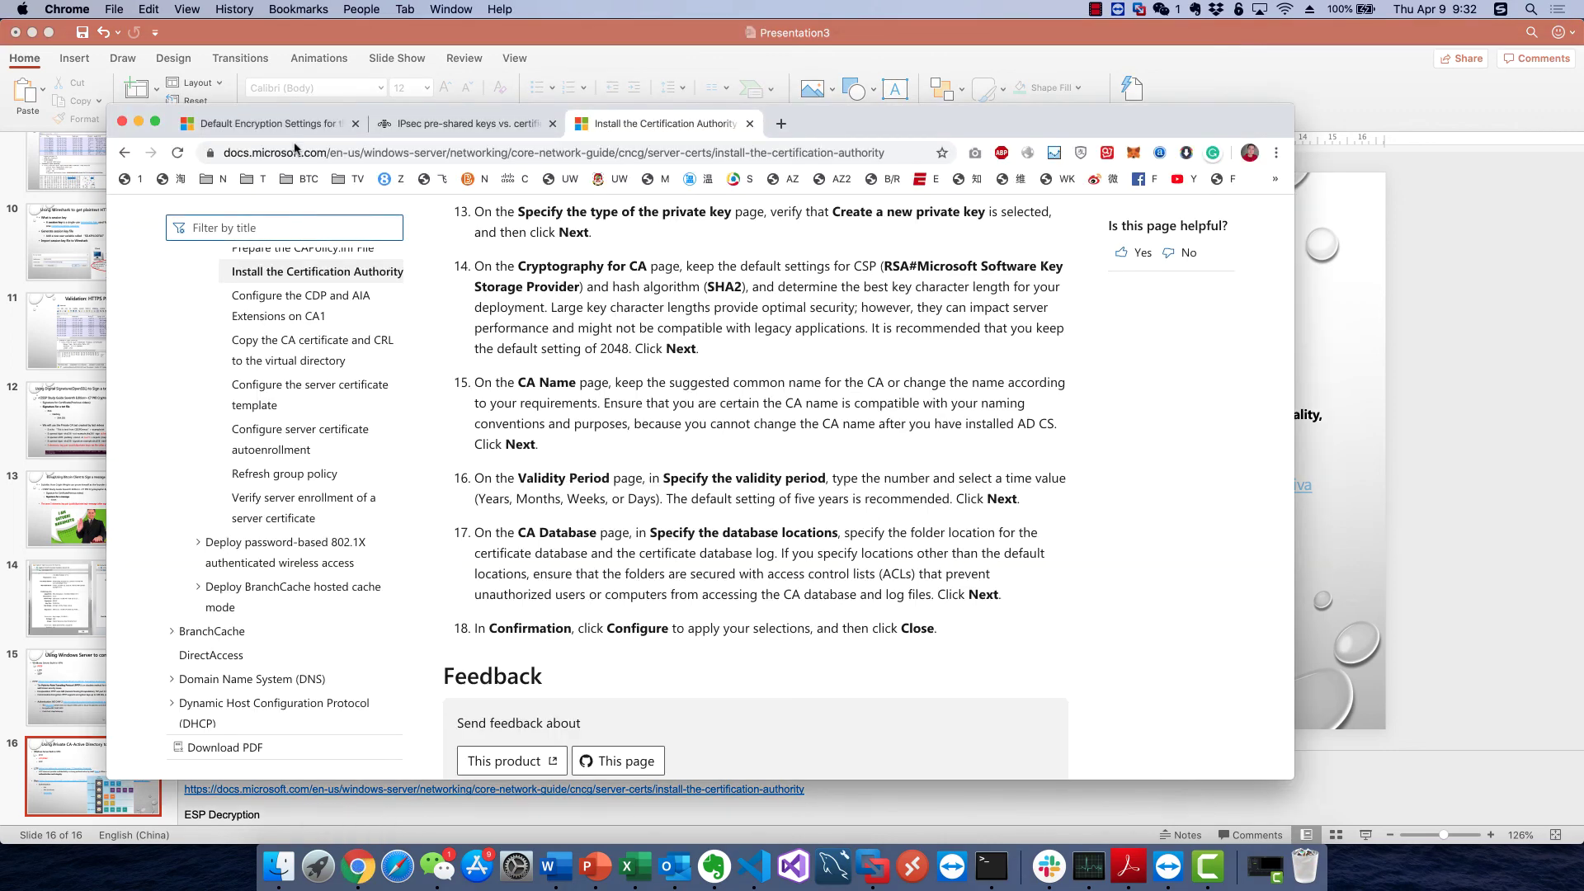
pyautogui.click(412, 125)
pyautogui.scroll(-3, 380, 387)
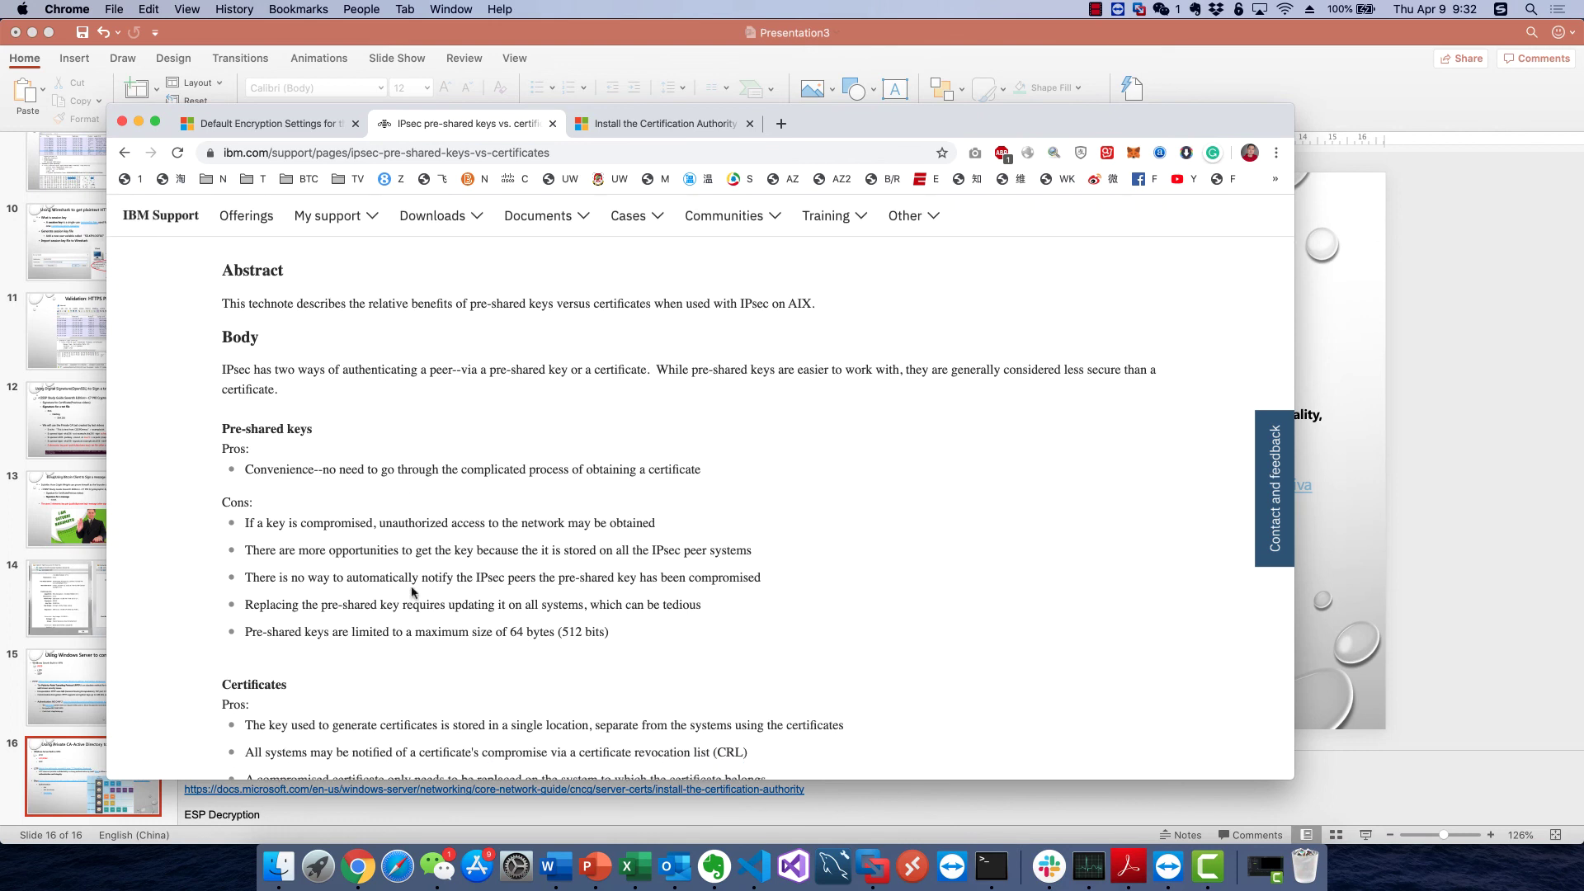
pyautogui.scroll(-3, 359, 497)
pyautogui.scroll(-3, 360, 497)
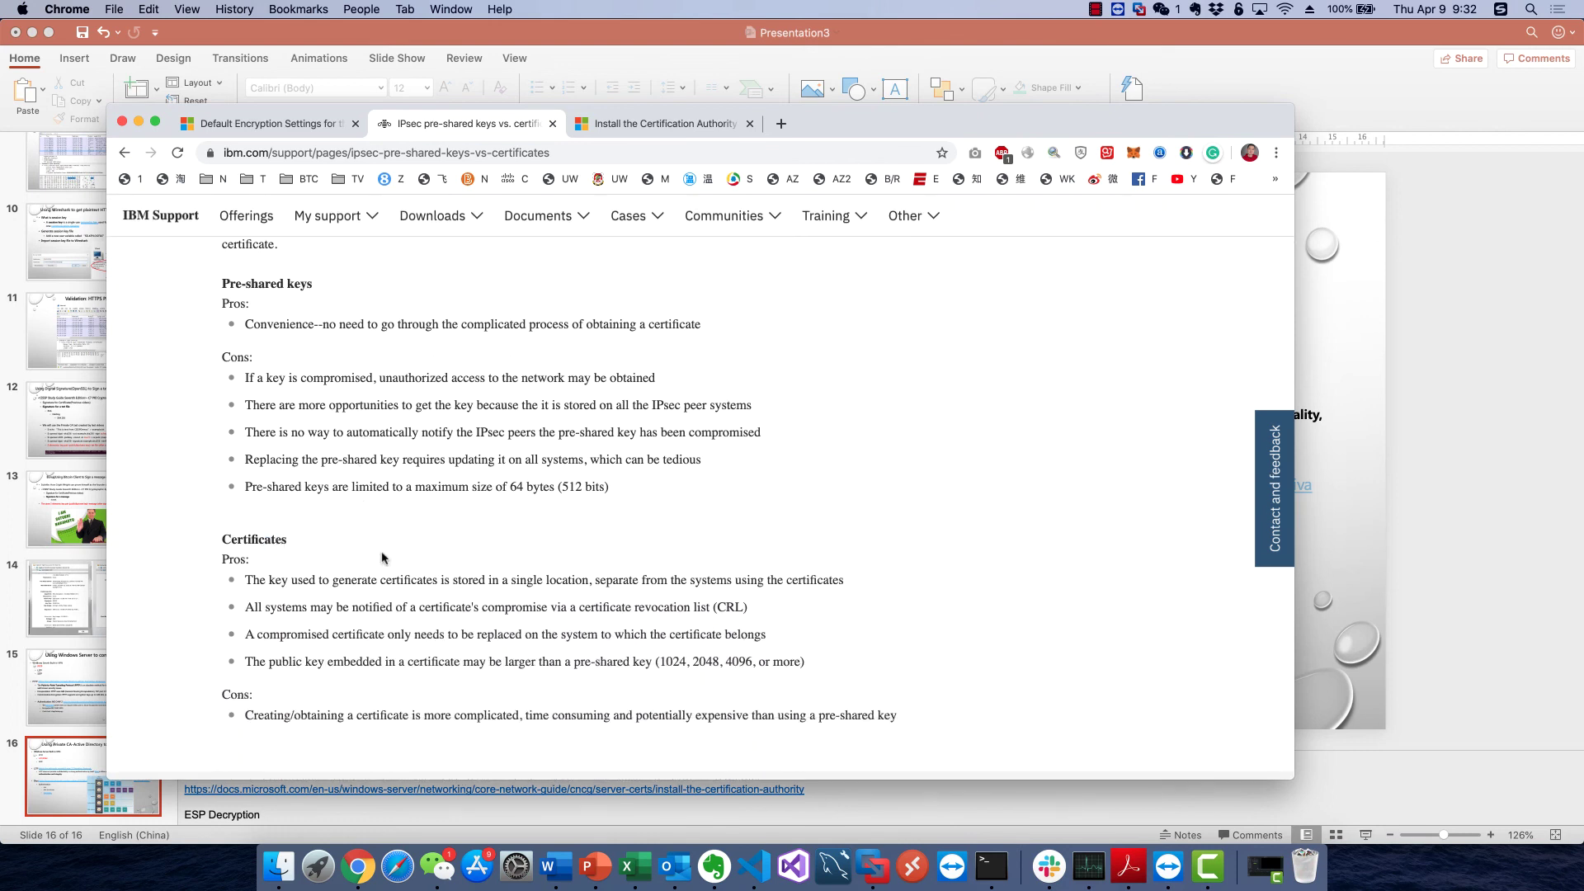
pyautogui.moveTo(482, 580); pyautogui.dragTo(493, 633)
pyautogui.click(494, 633)
pyautogui.moveTo(558, 579); pyautogui.dragTo(557, 660)
pyautogui.click(558, 660)
pyautogui.scroll(4, 330, 434)
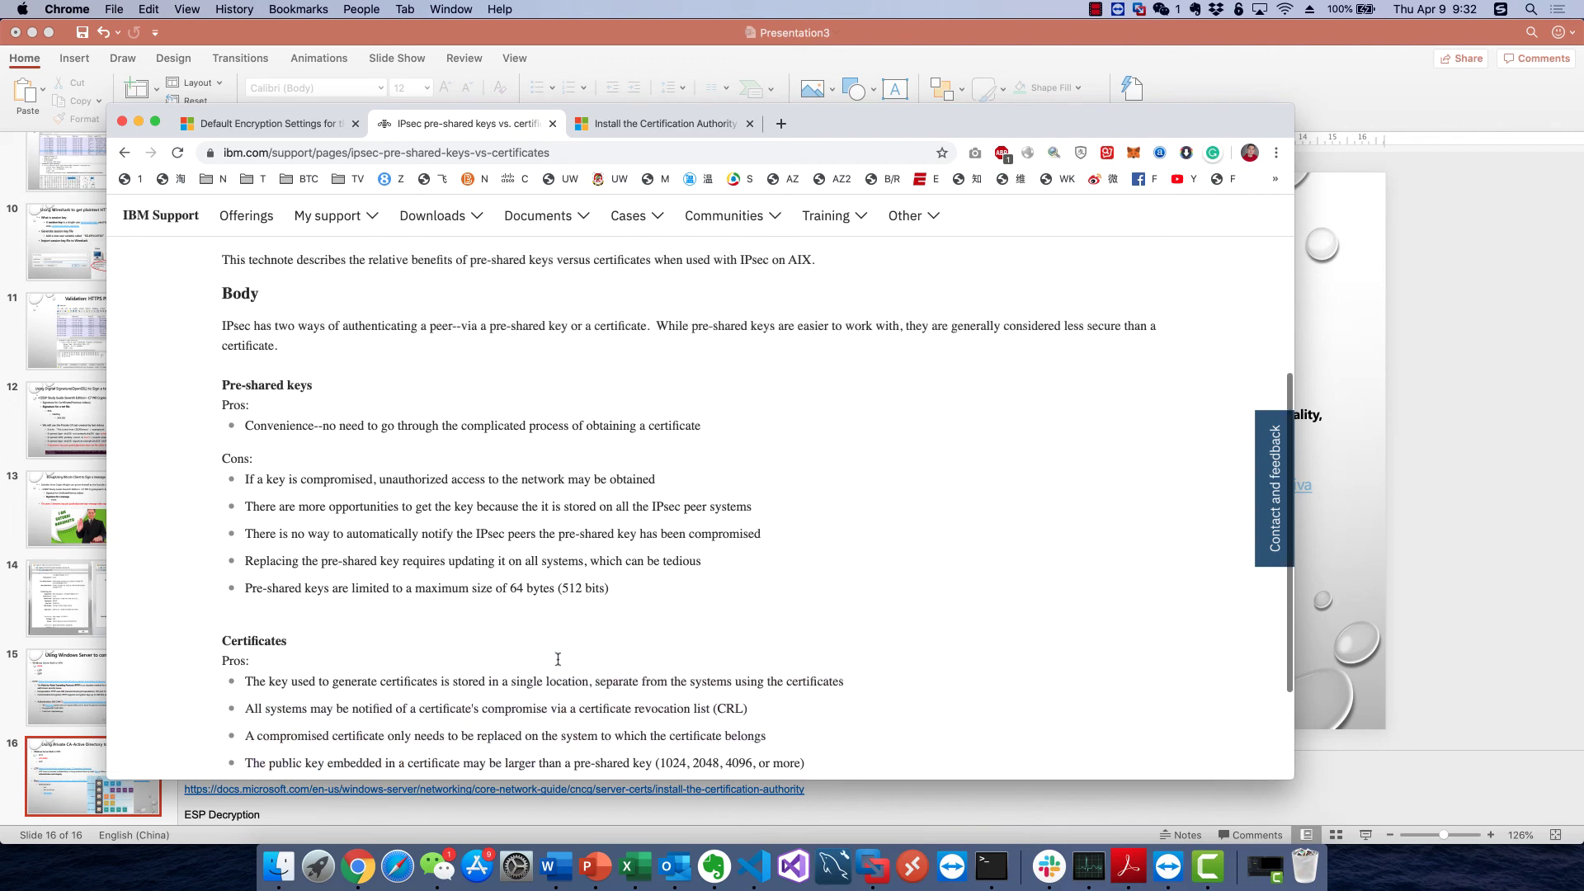
pyautogui.scroll(-1, 354, 522)
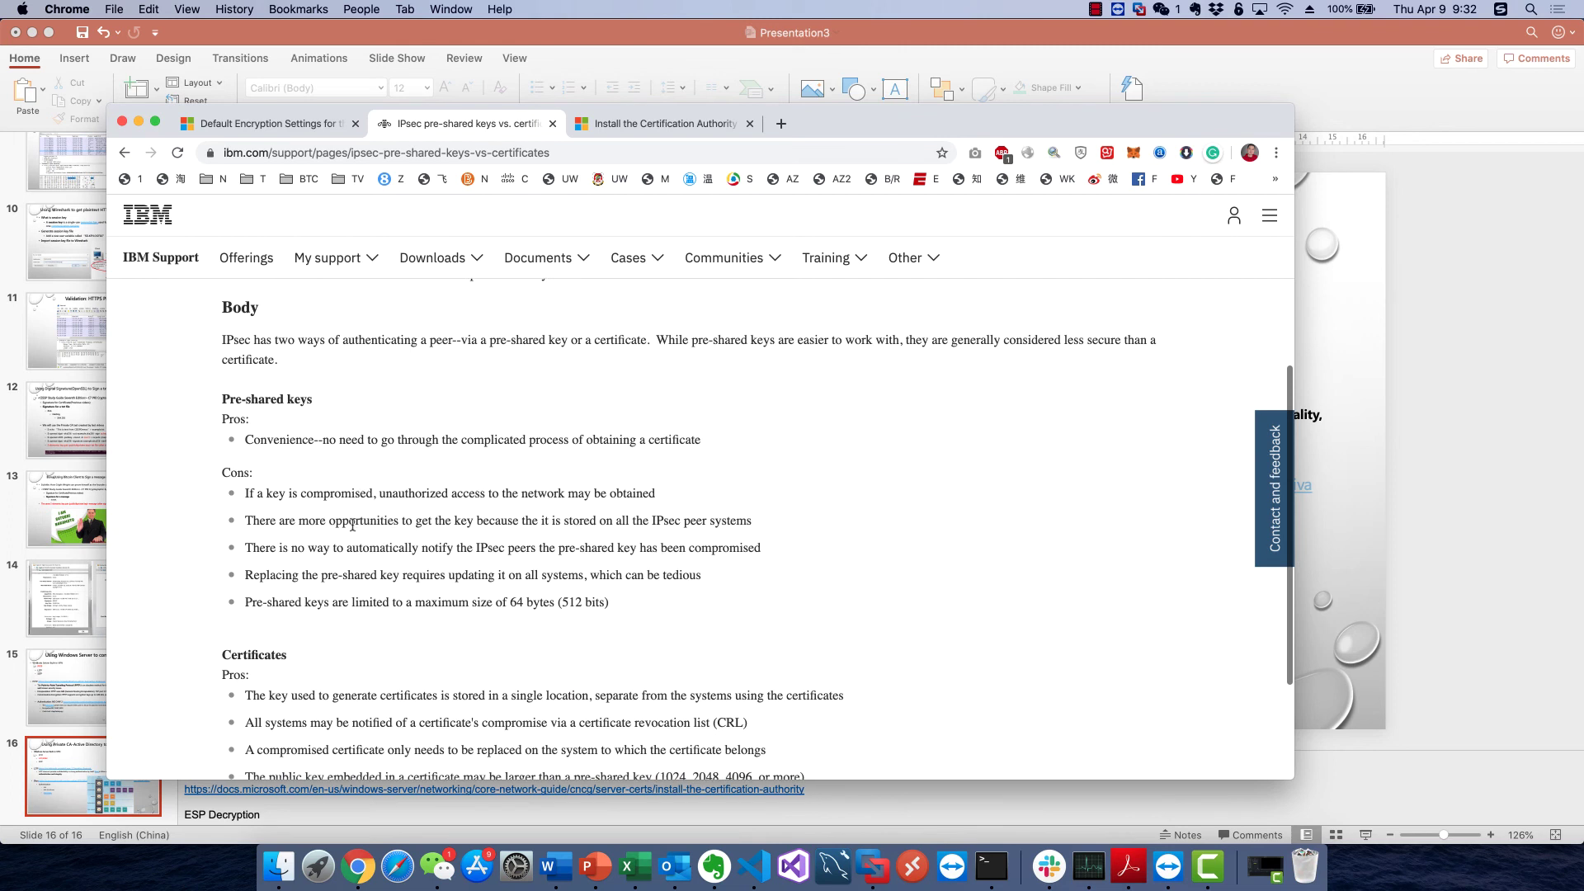
pyautogui.moveTo(298, 494); pyautogui.dragTo(391, 497)
pyautogui.click(392, 498)
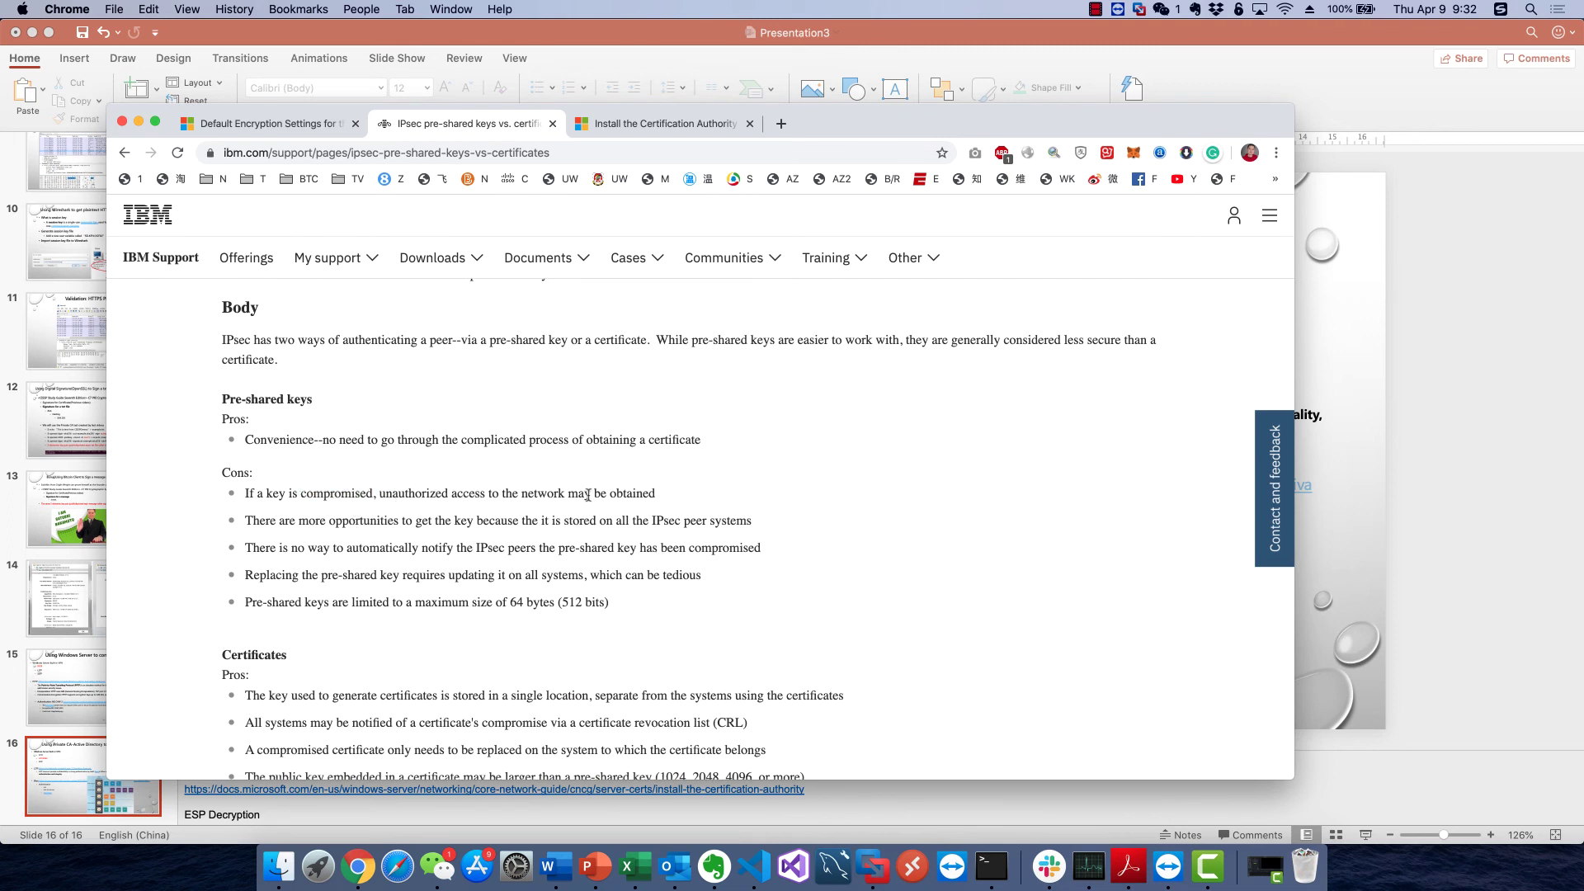
# Highlight the pre-shared key drawbacks and the certificate advantages about revocation and replacement
pyautogui.scroll(-1, 602, 515)
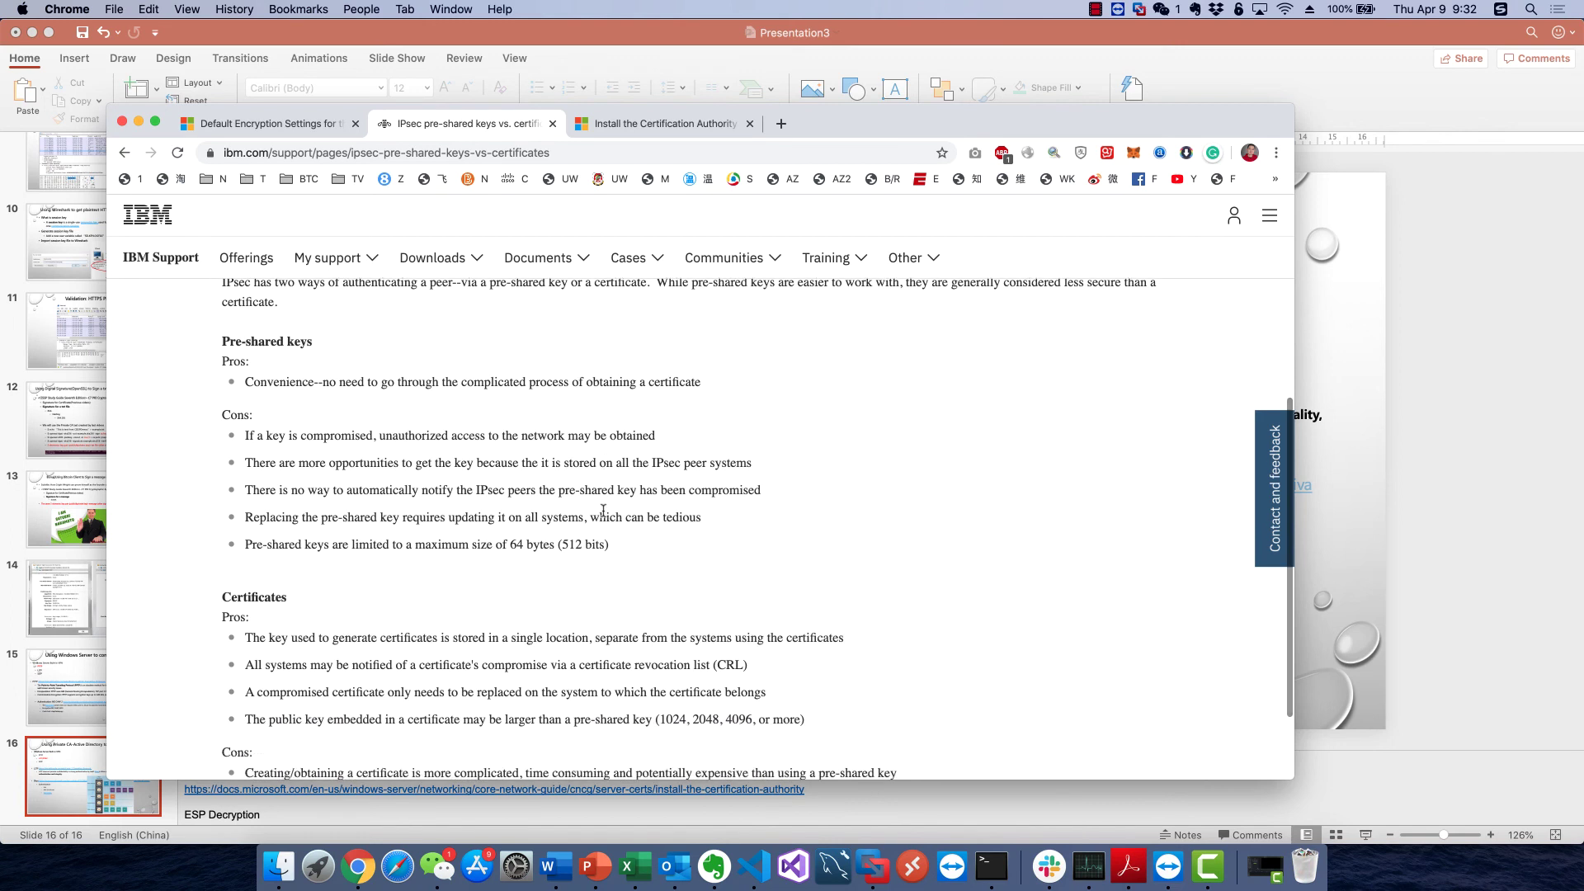
pyautogui.scroll(-1, 603, 510)
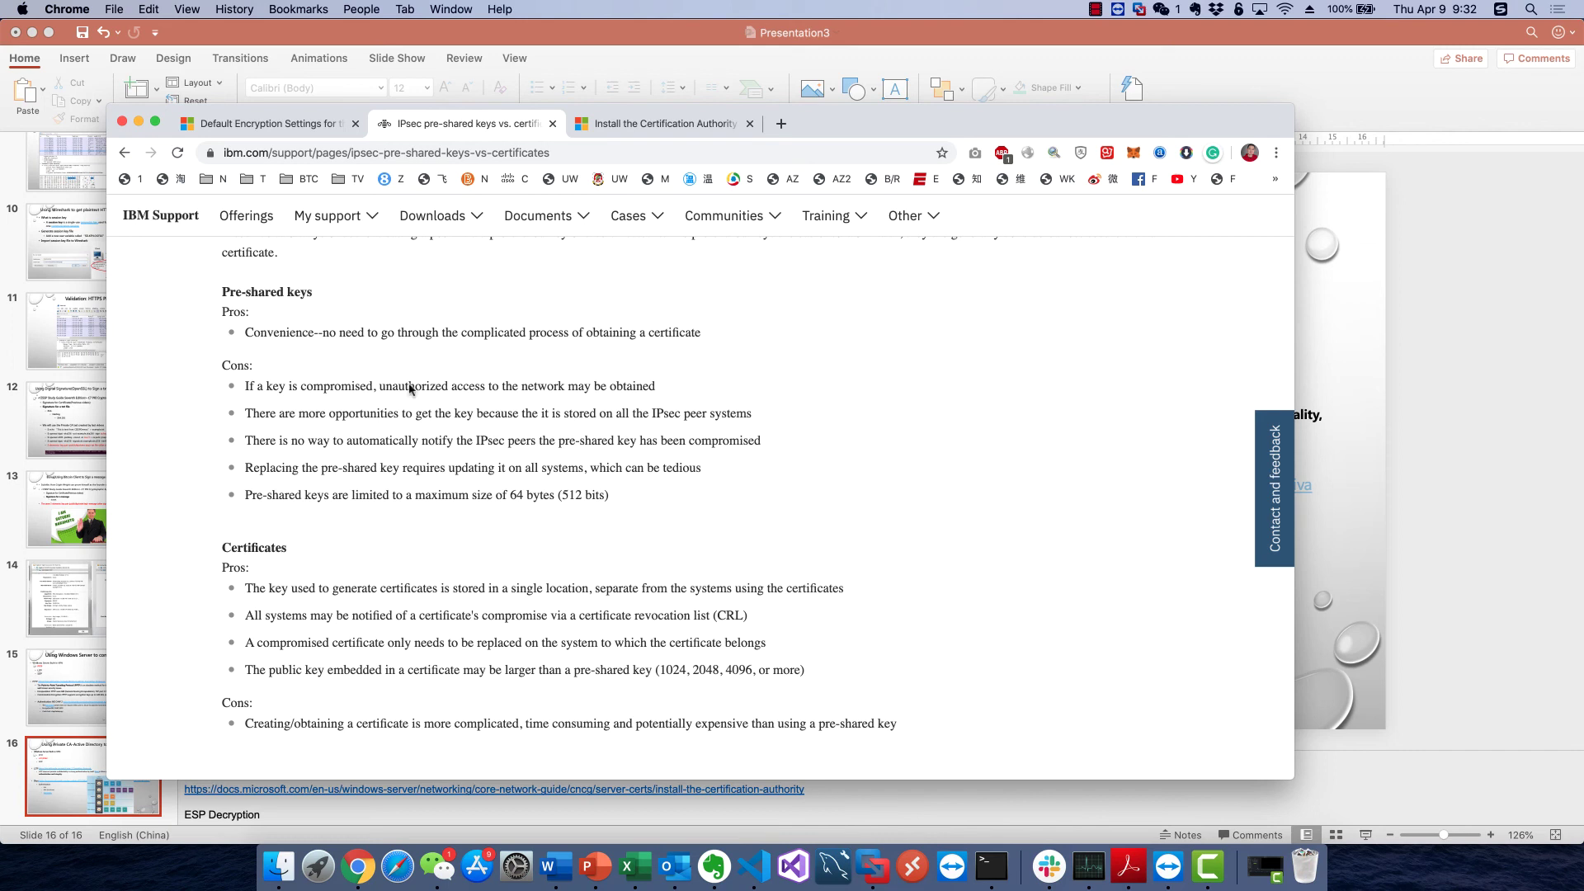
pyautogui.moveTo(499, 385); pyautogui.dragTo(500, 468)
pyautogui.click(501, 473)
pyautogui.moveTo(492, 413); pyautogui.dragTo(495, 467)
pyautogui.click(495, 467)
pyautogui.scroll(-1, 495, 465)
pyautogui.doubleClick(284, 486)
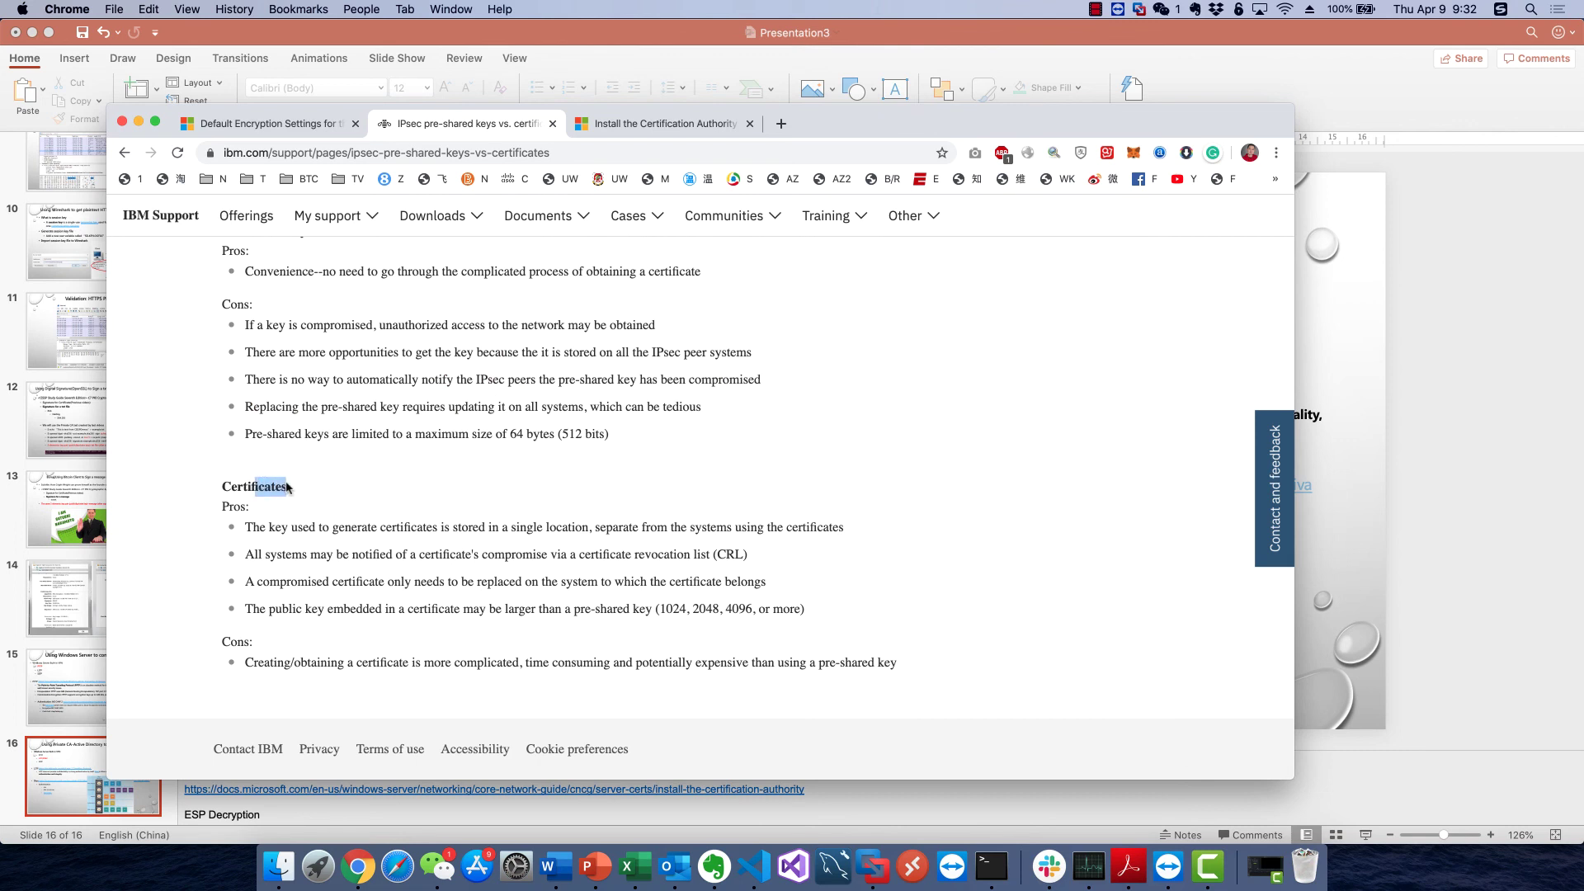
pyautogui.click(288, 487)
pyautogui.doubleClick(251, 487)
pyautogui.click(252, 486)
pyautogui.moveTo(708, 525); pyautogui.dragTo(707, 582)
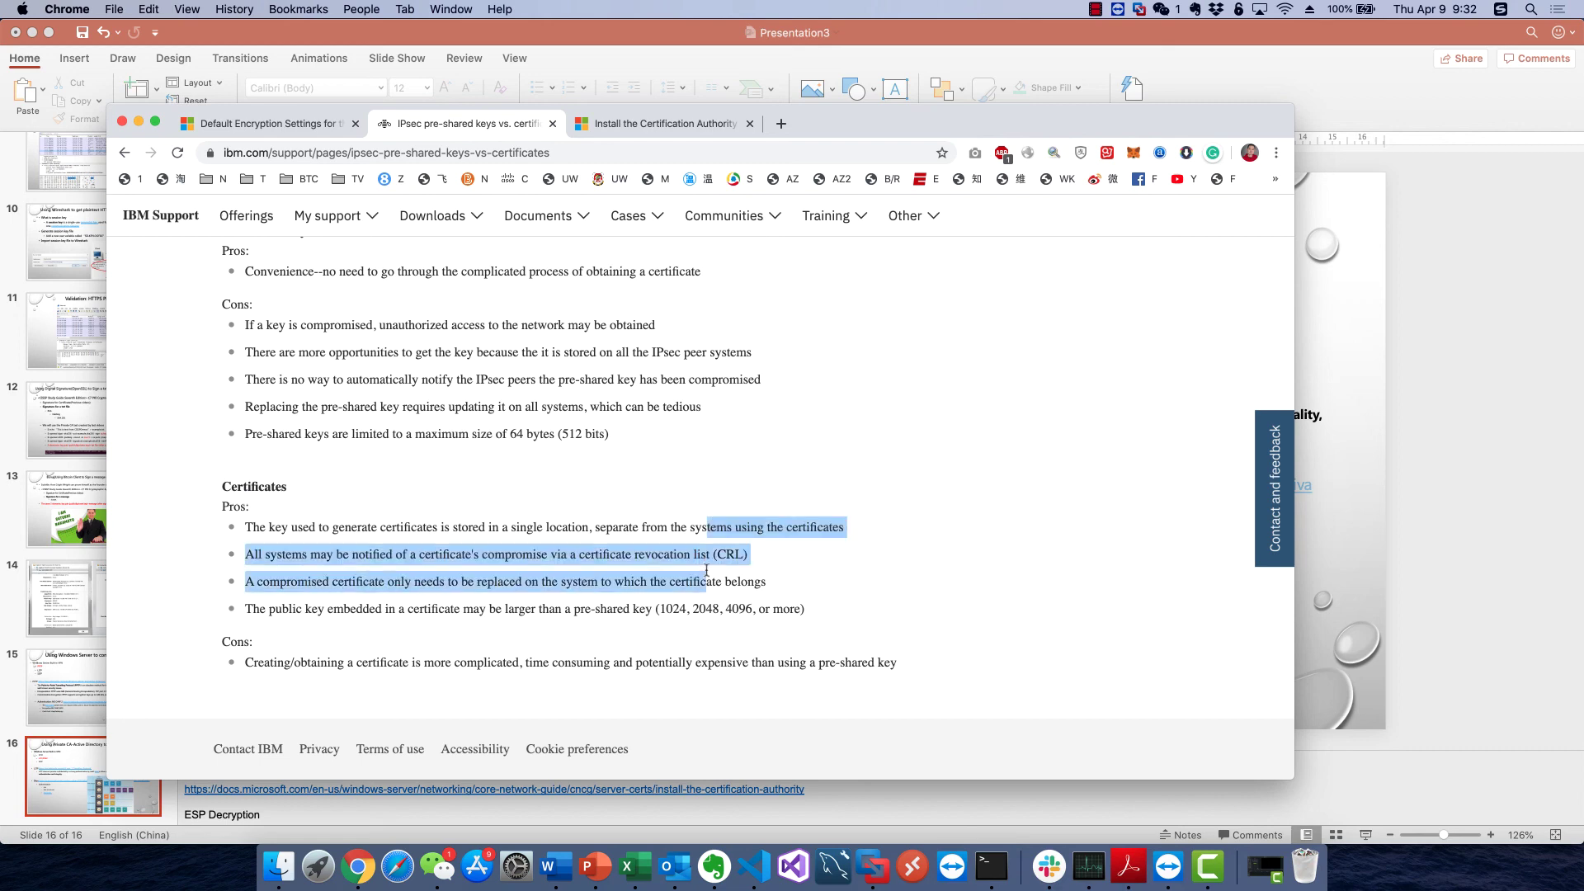
pyautogui.click(706, 583)
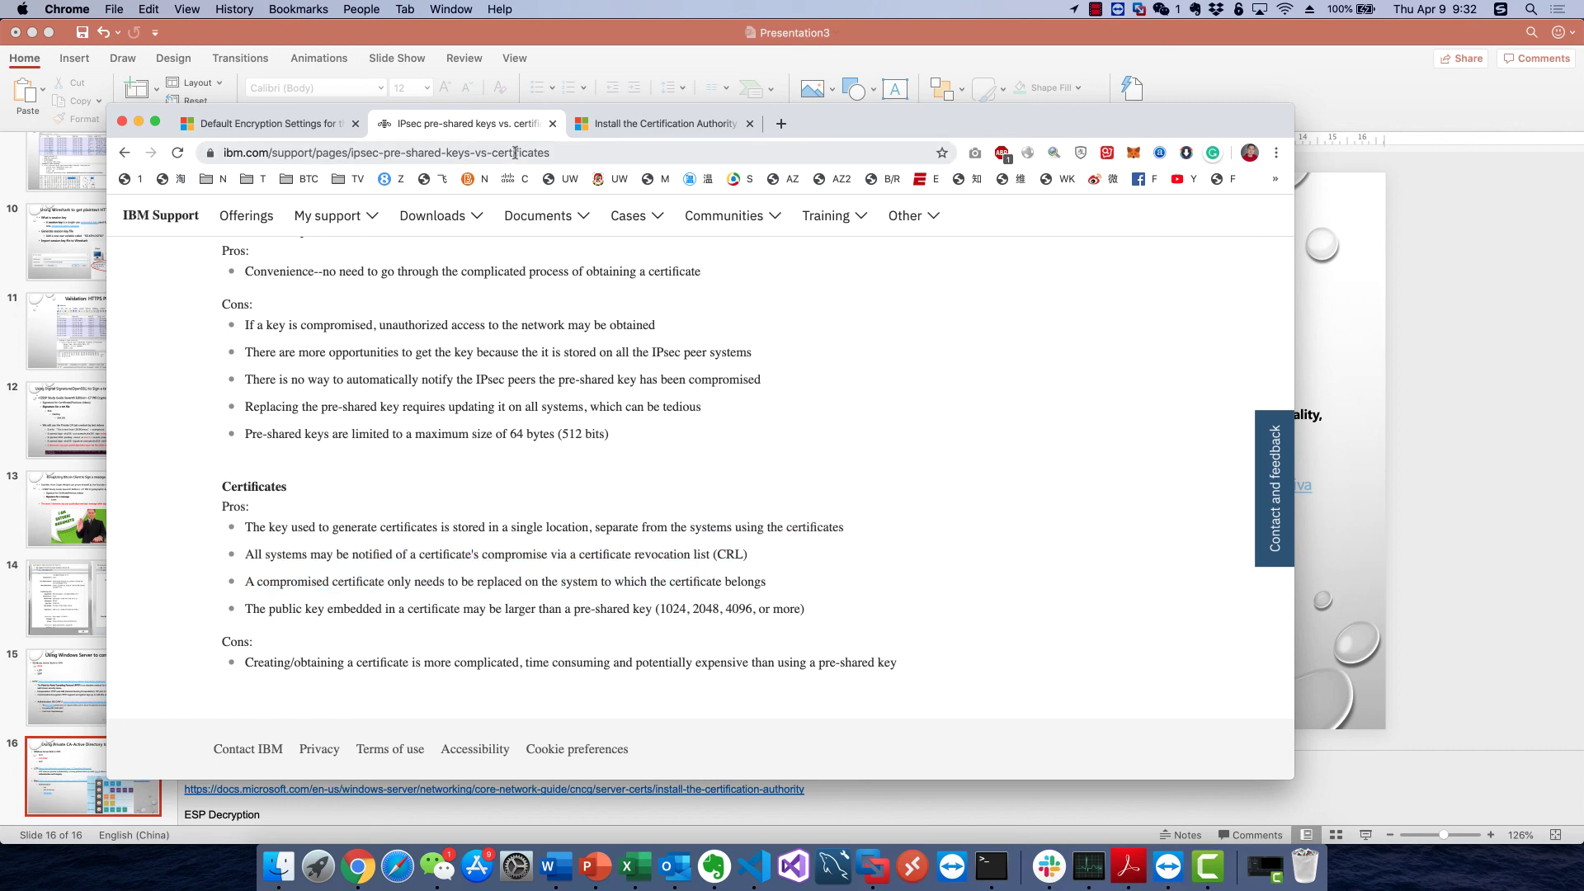
# Bring PowerPoint back to the front showing slide 16's IPsec framework diagram
pyautogui.click(594, 868)
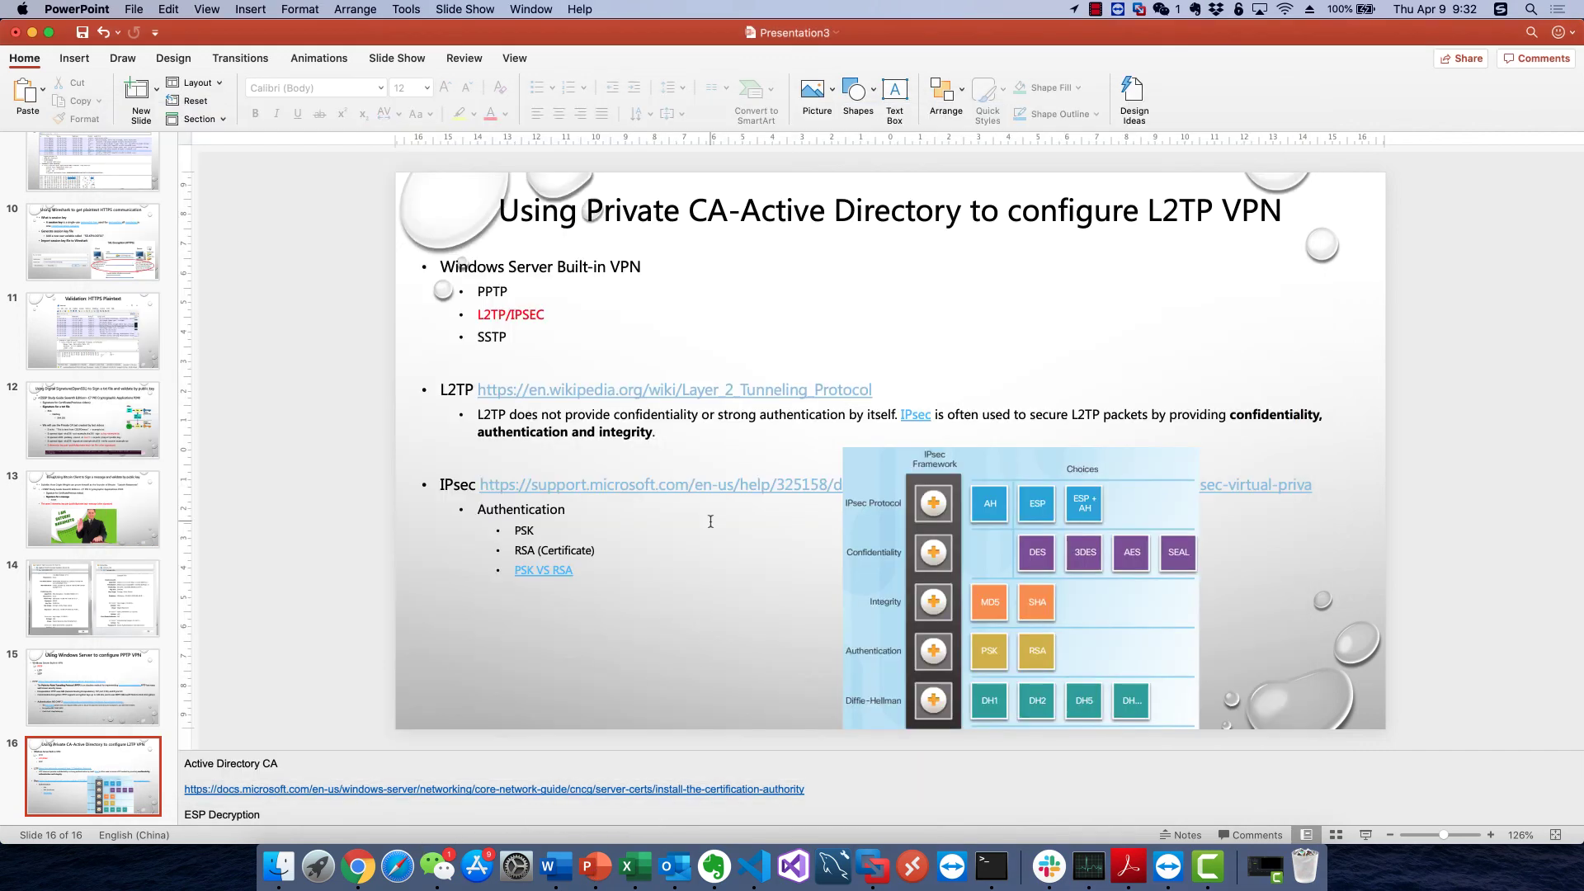